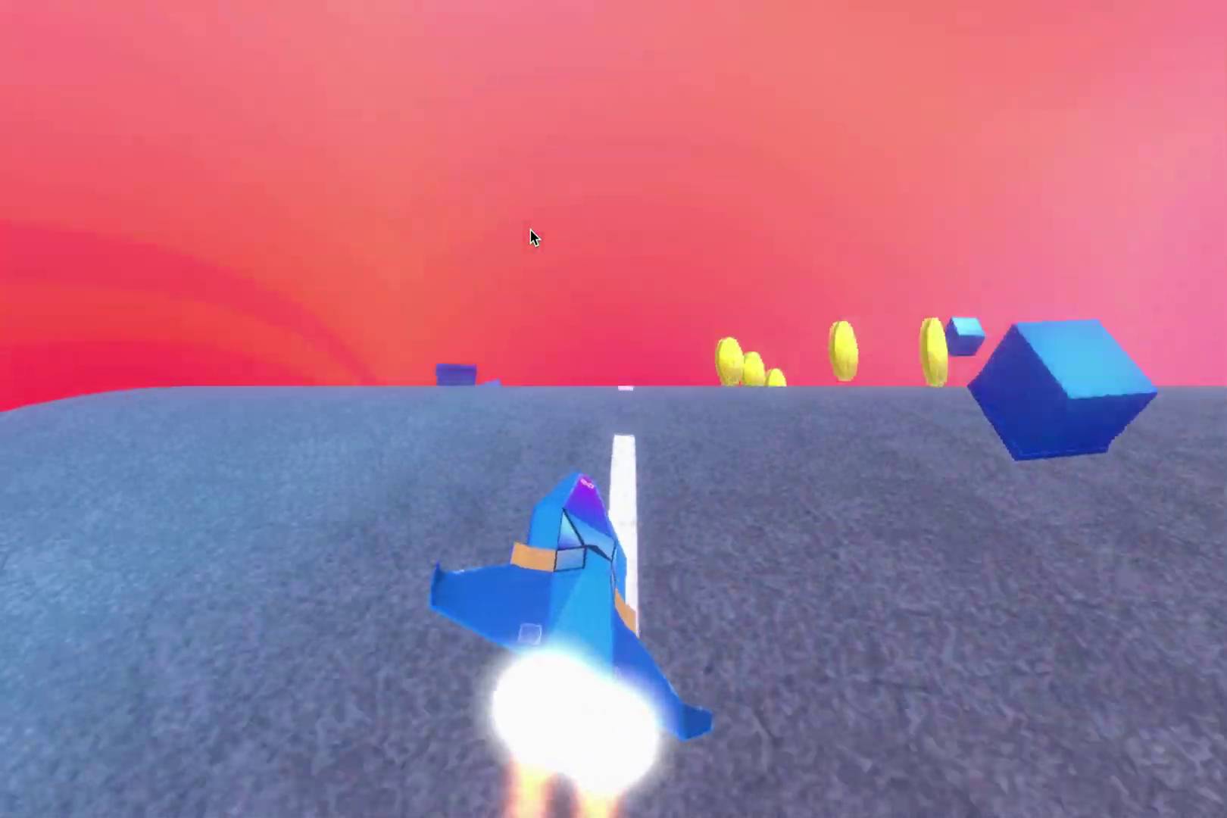
Step: Steer the ship right, then one lane left, to collect coins under the pink-orange sky
{"action": "key", "text": "Right"}
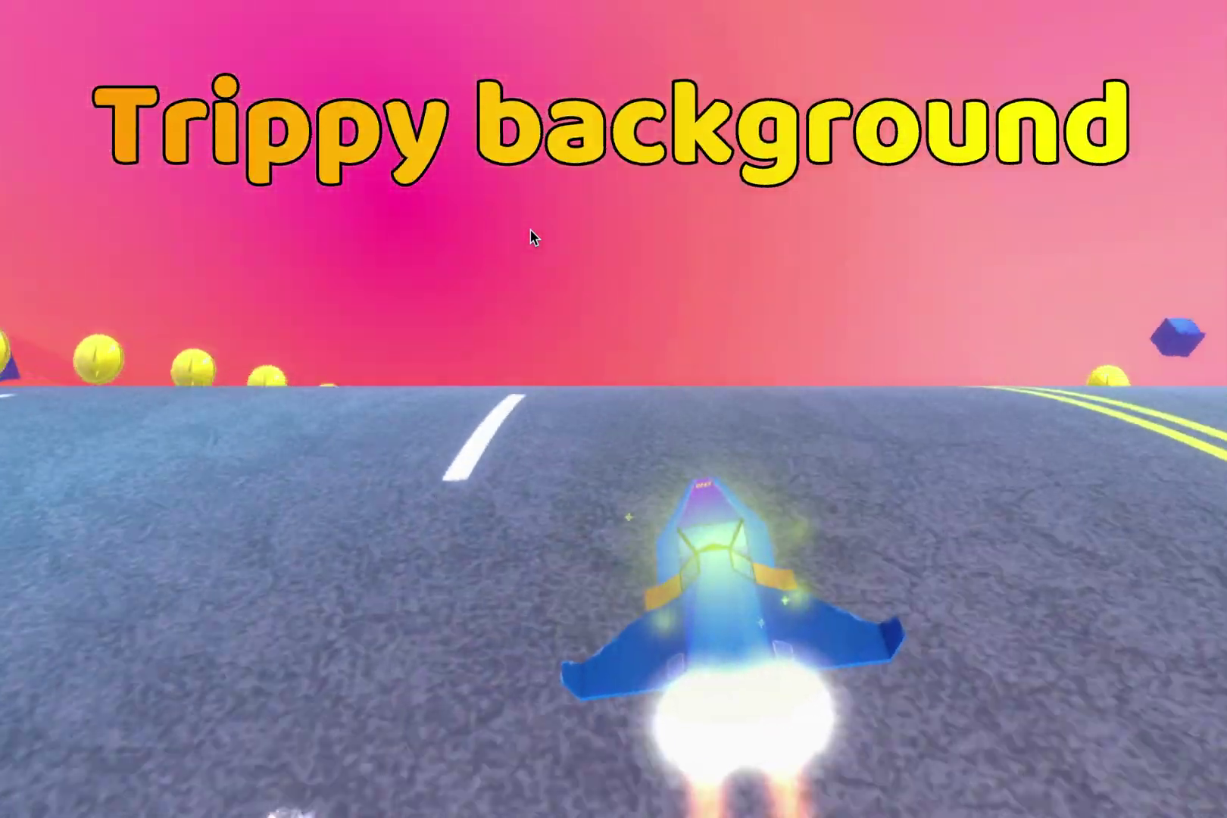
{"action": "key", "text": "Left"}
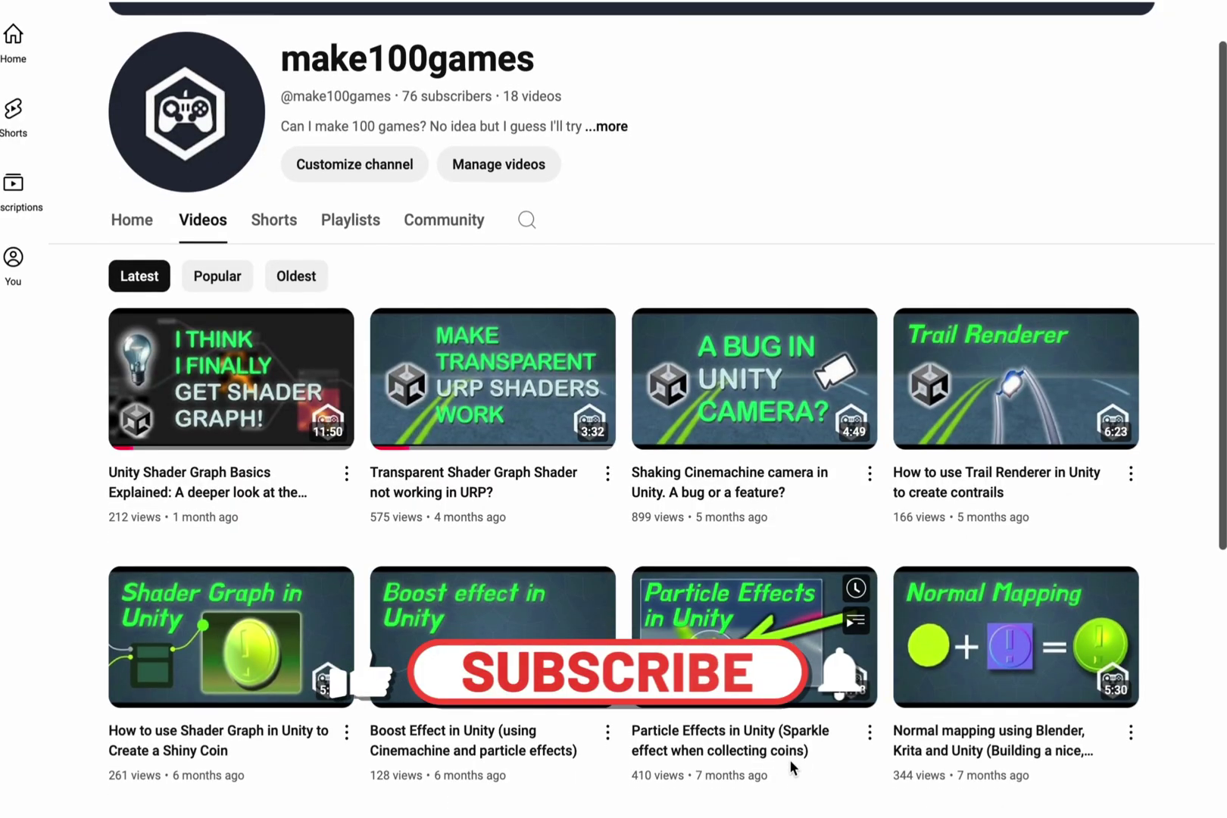
{"action": "scroll", "coordinate": [789, 758], "scroll_direction": "down", "scroll_amount": 3}
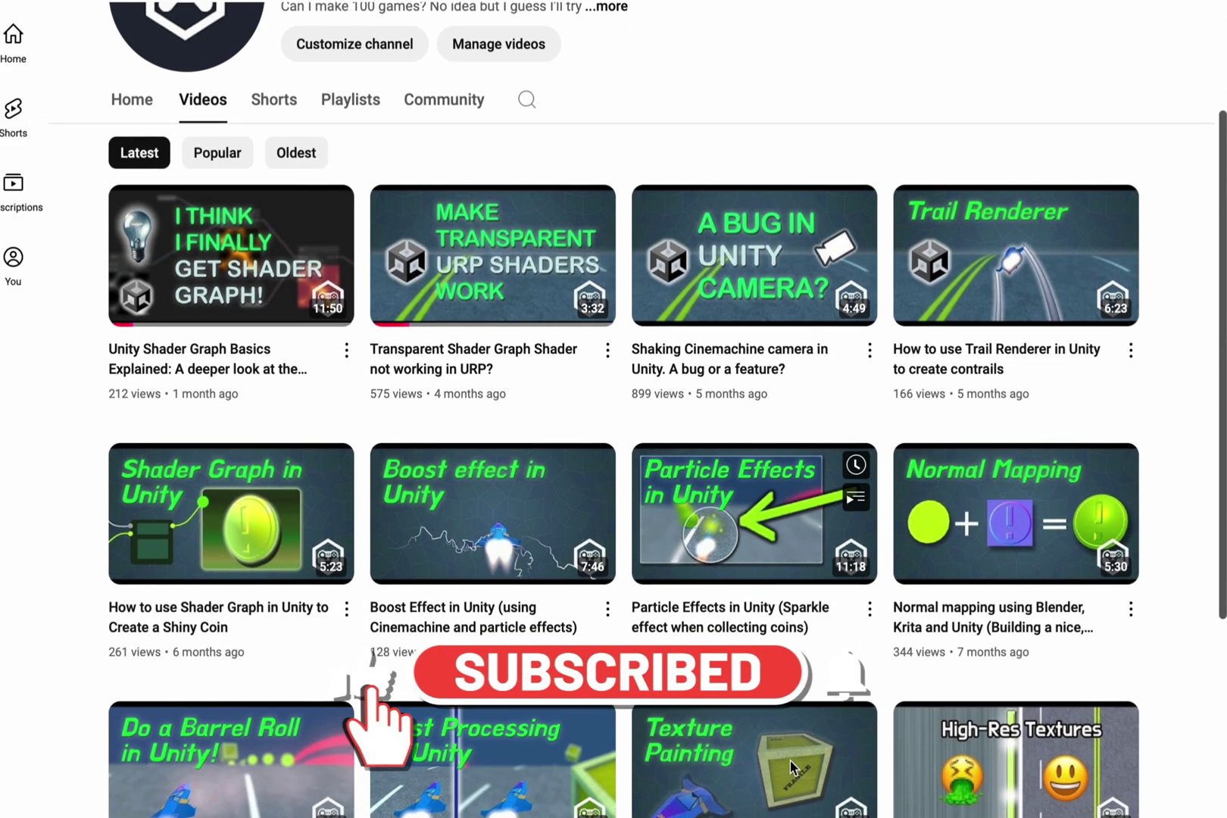
{"action": "scroll", "coordinate": [789, 759], "scroll_direction": "down", "scroll_amount": 2}
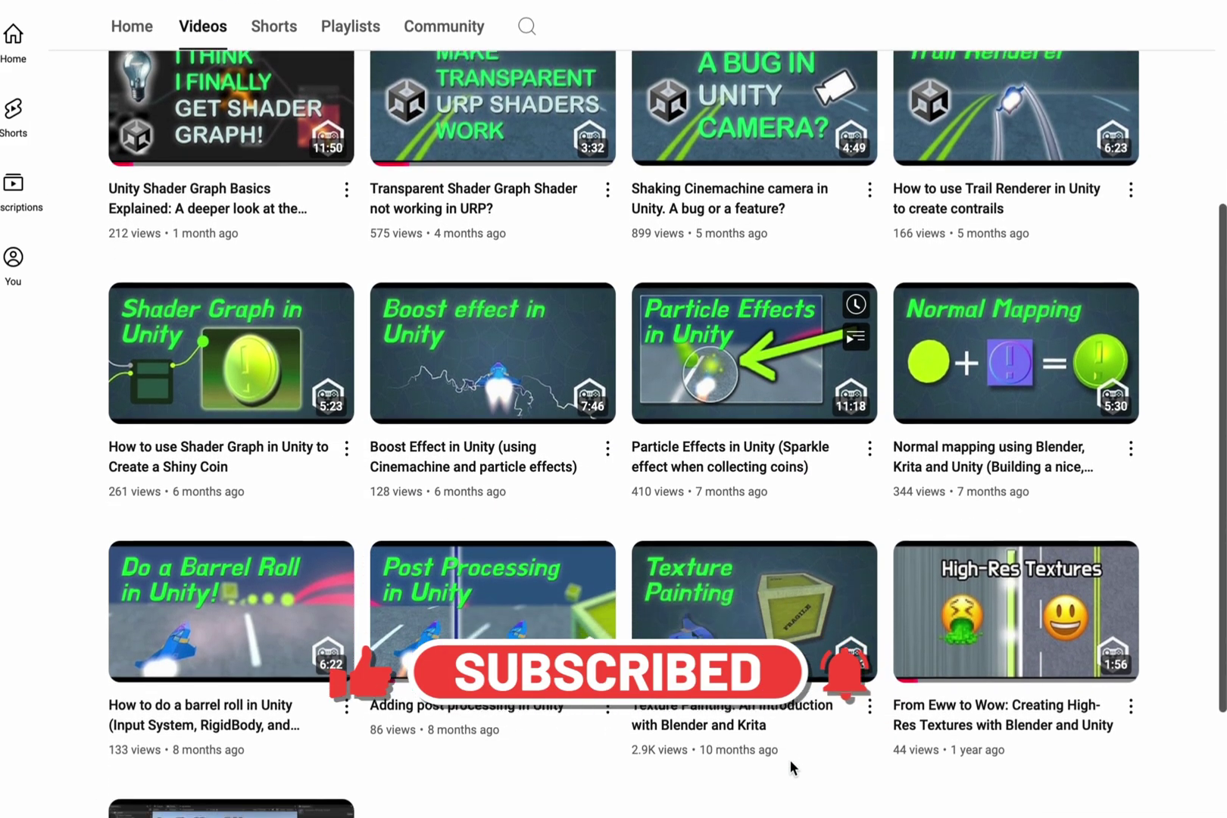
{"action": "scroll", "coordinate": [789, 758], "scroll_direction": "down", "scroll_amount": 2}
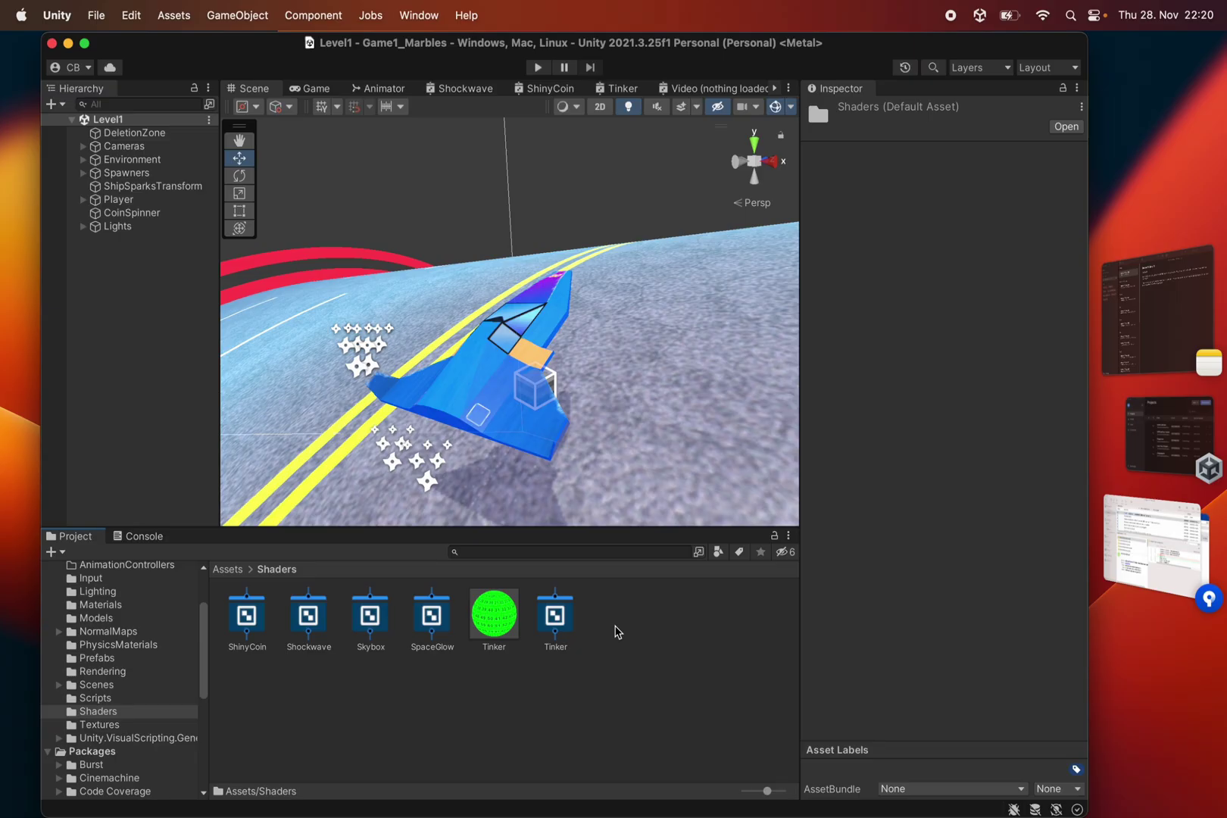
Step: Create a URP Unlit Shader Graph named SpaceyBackground in the Shaders folder and open it
{"action": "right_click", "coordinate": [615, 631]}
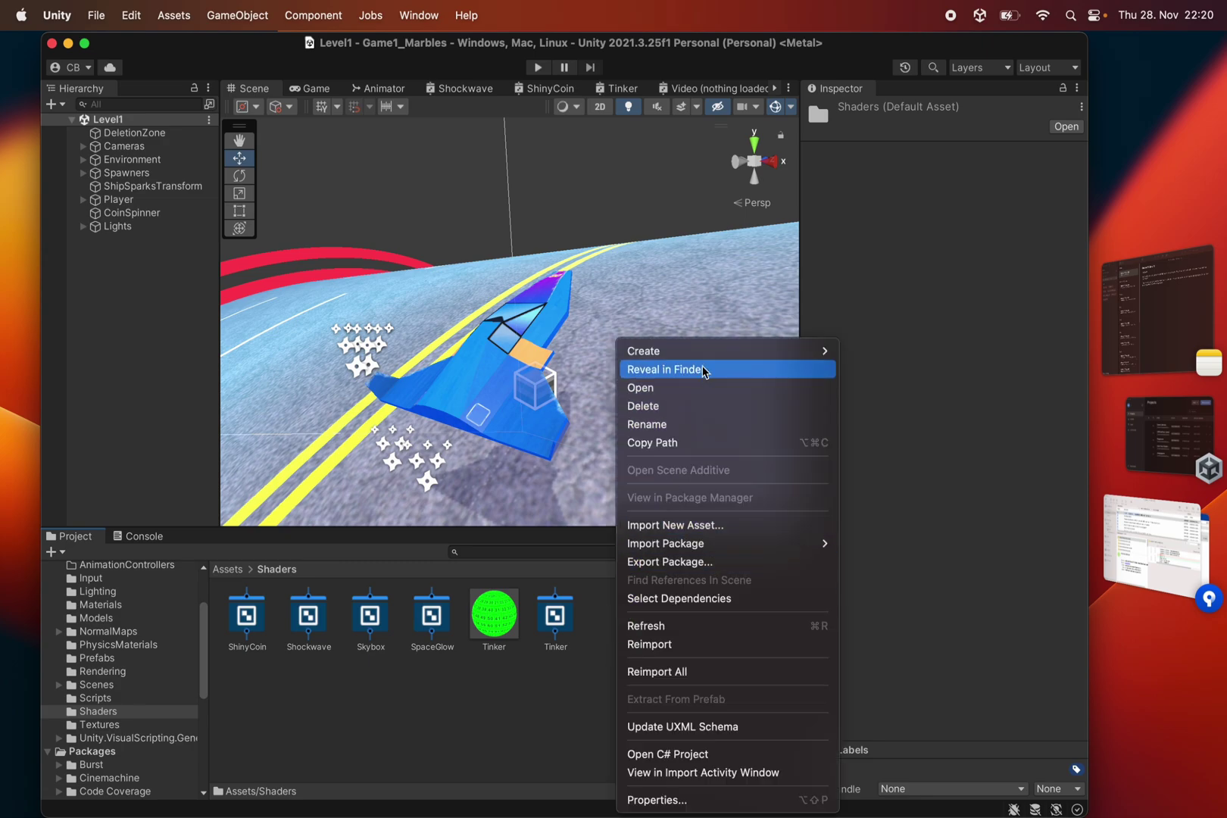
{"action": "mouse_move", "coordinate": [707, 352]}
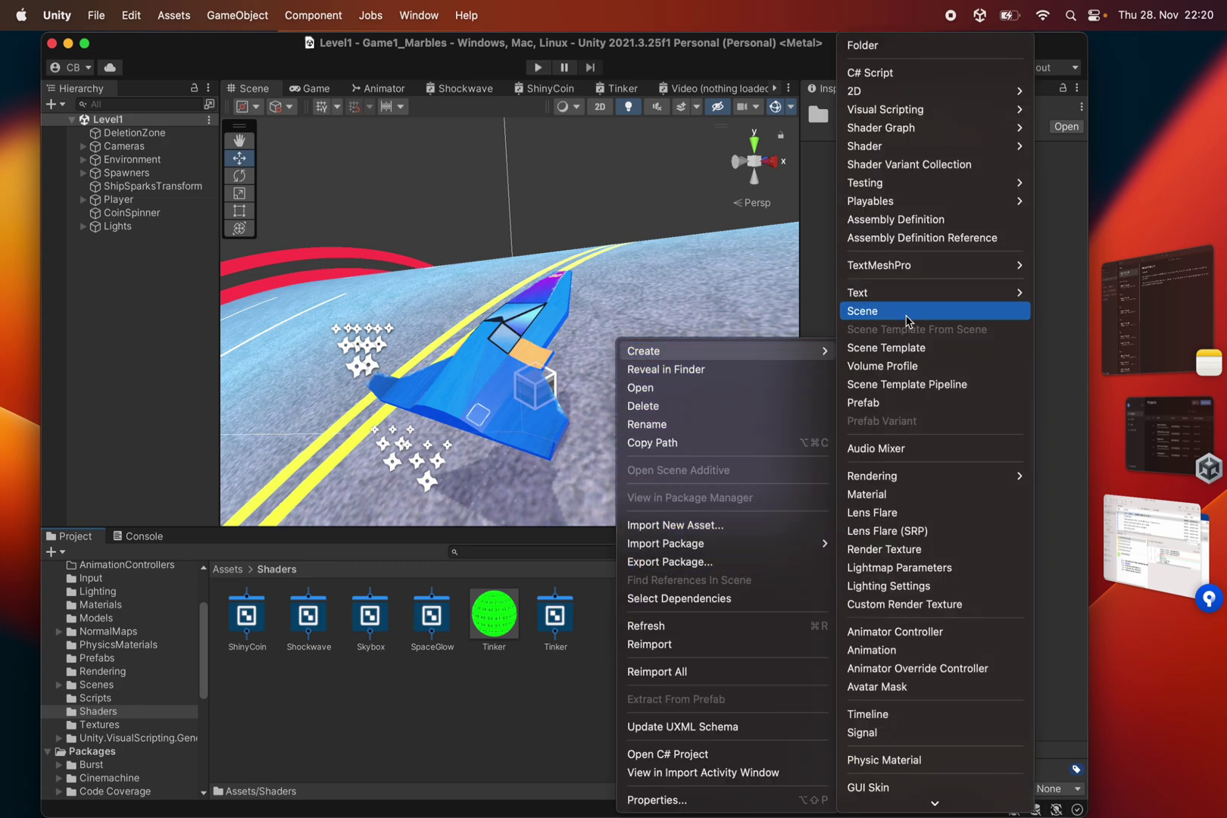
{"action": "mouse_move", "coordinate": [1007, 127]}
{"action": "mouse_move", "coordinate": [1053, 127]}
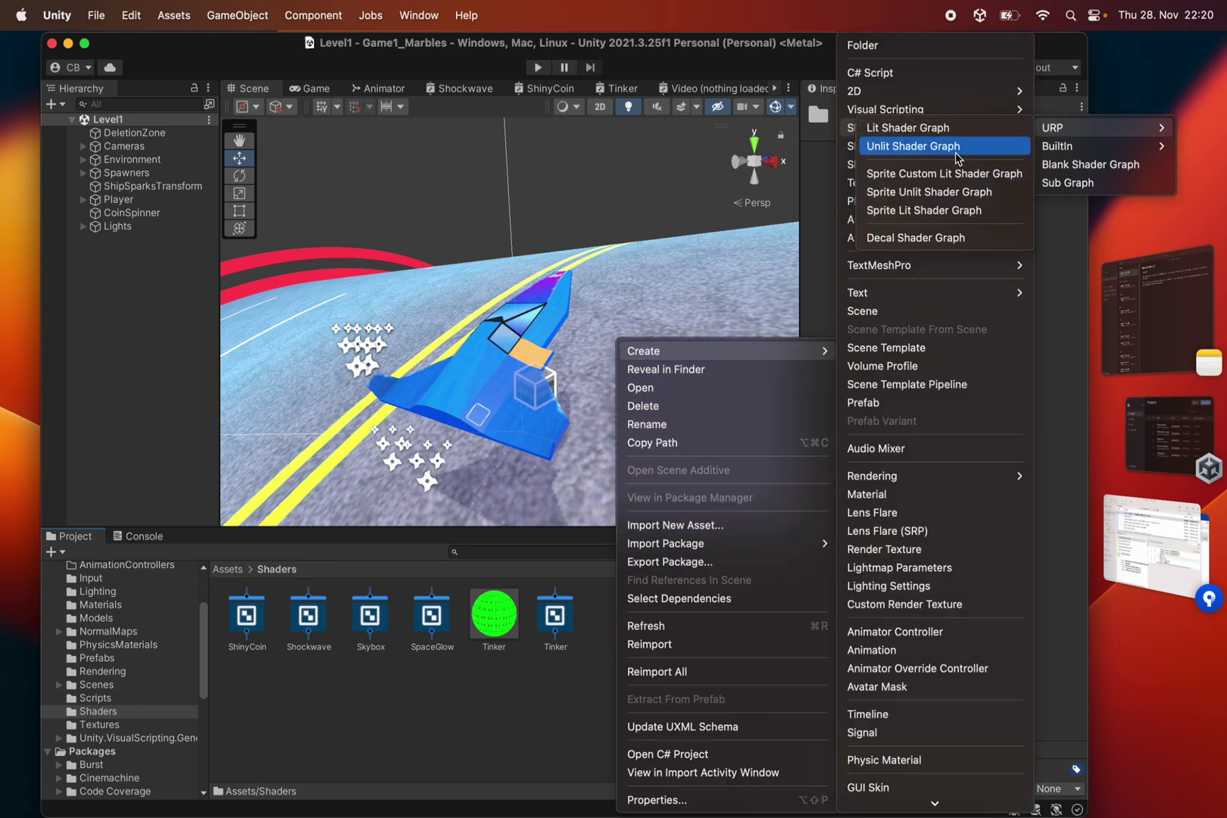
{"action": "left_click", "coordinate": [957, 155]}
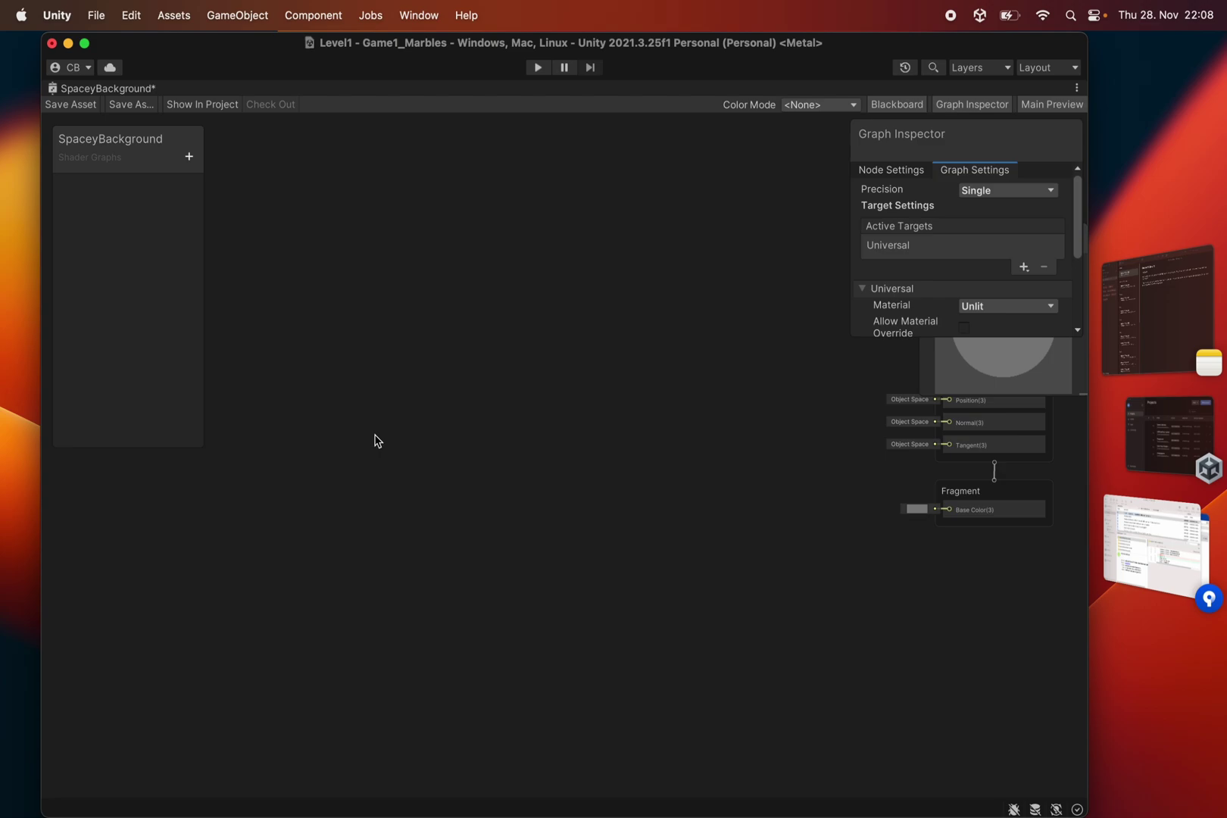
Step: Add a Gradient Noise node to the SpaceyBackground graph via a 'noise' node search
{"action": "scroll", "coordinate": [447, 429], "scroll_direction": "up", "scroll_amount": 2}
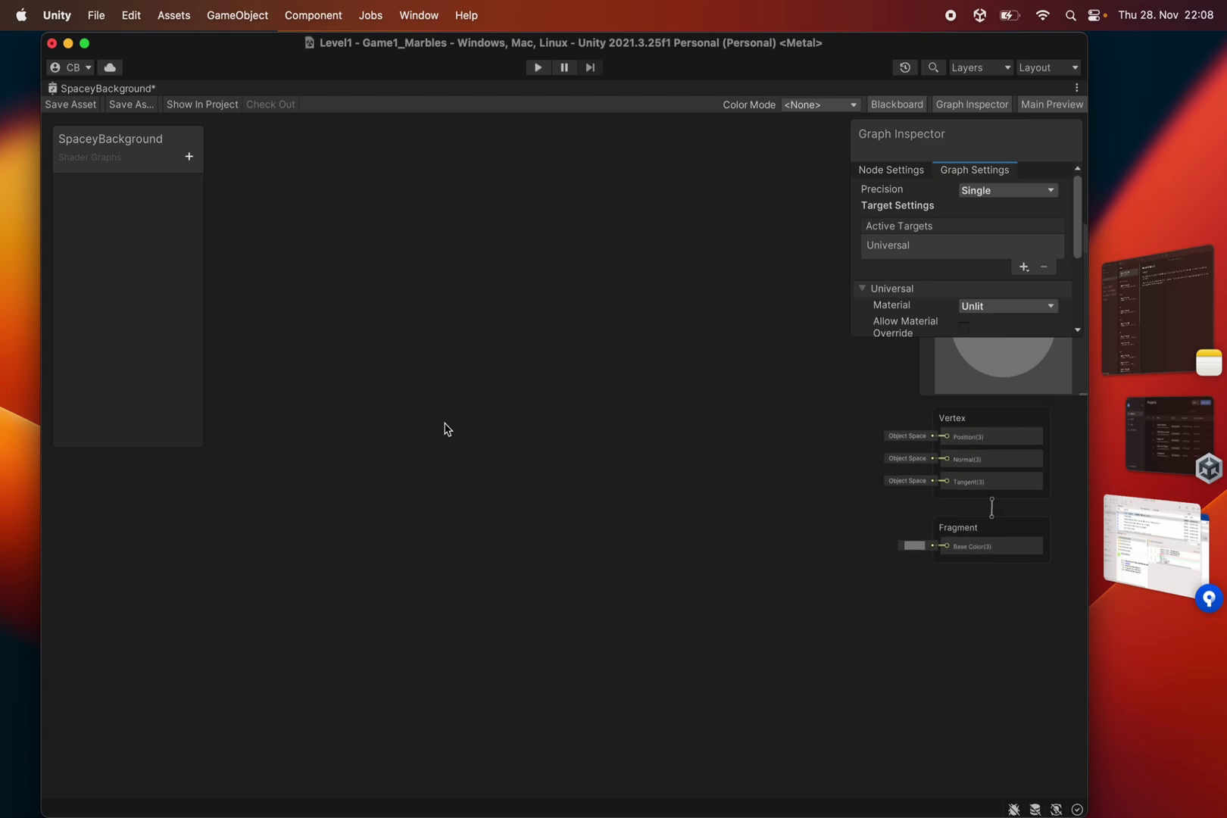
{"action": "middle_click_drag", "start_coordinate": [446, 412], "coordinate": [449, 412]}
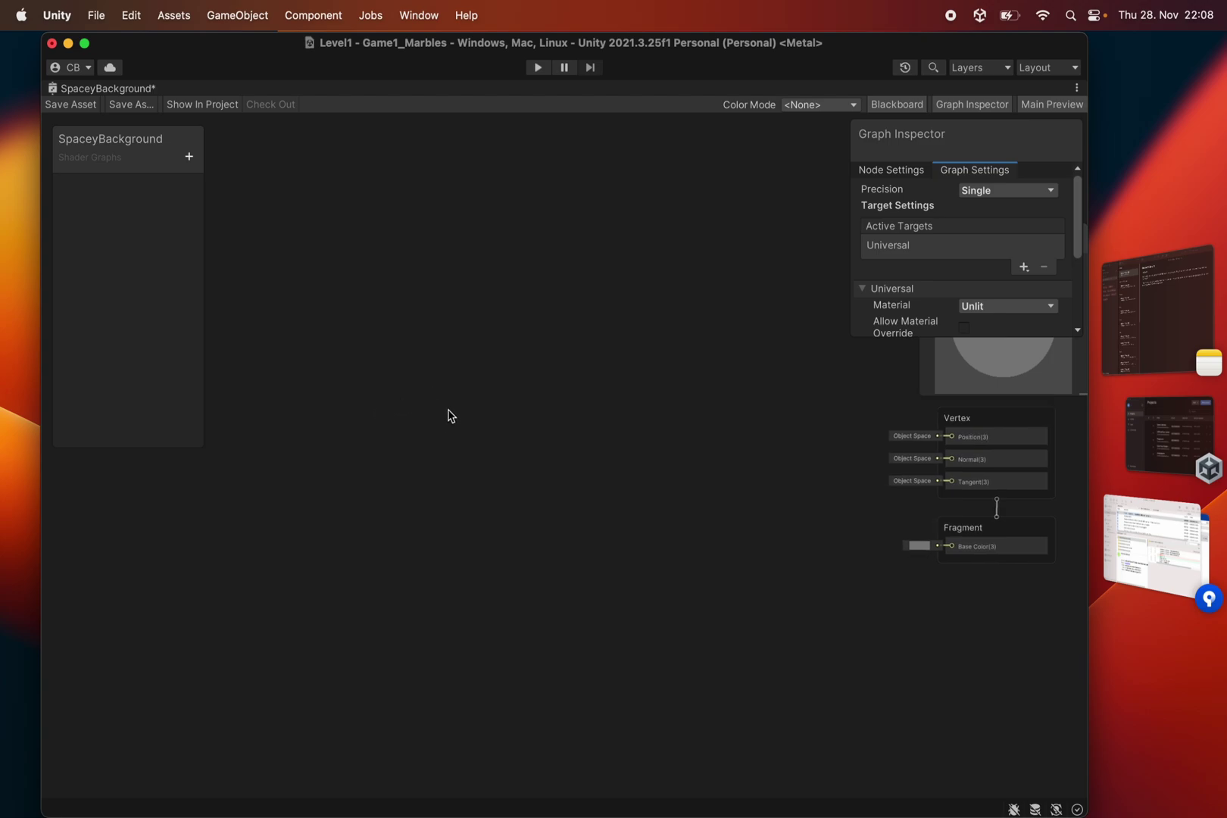
{"action": "right_click", "coordinate": [359, 409]}
{"action": "left_click", "coordinate": [377, 424]}
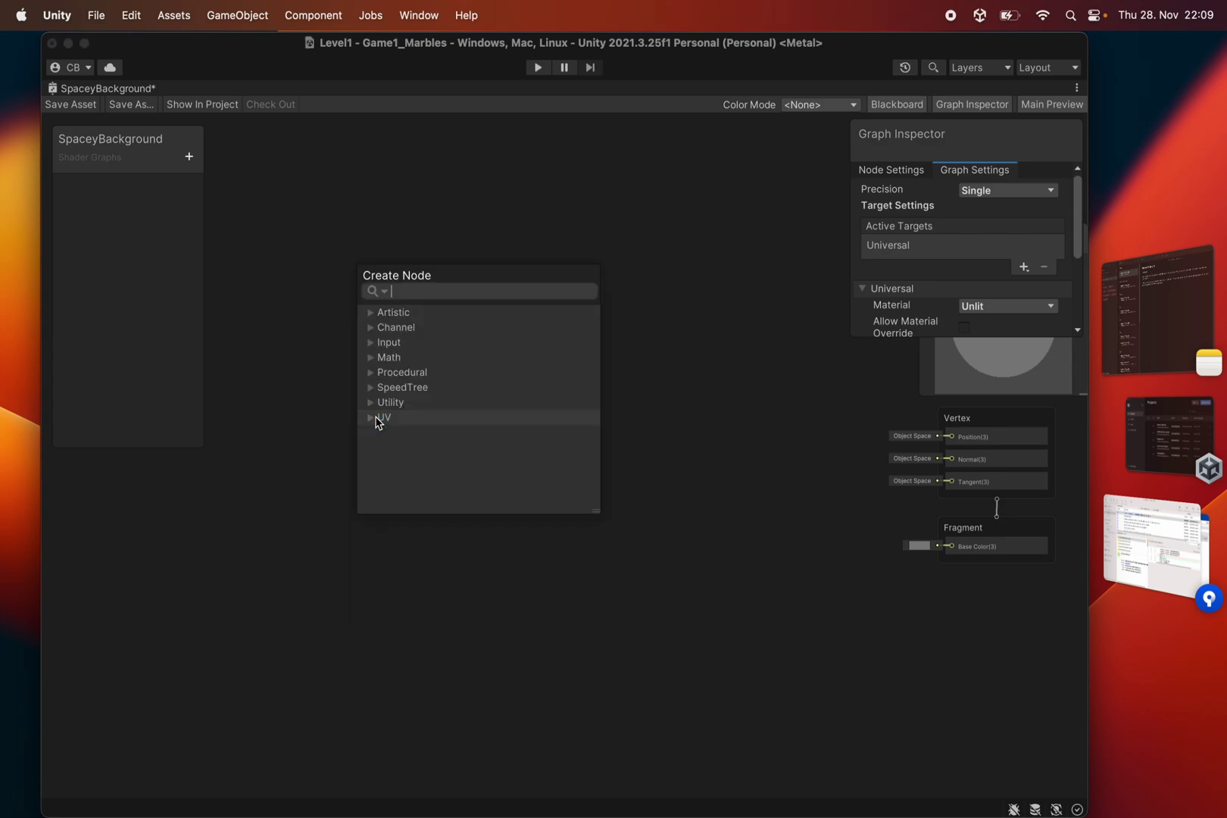
{"action": "type", "text": "noise"}
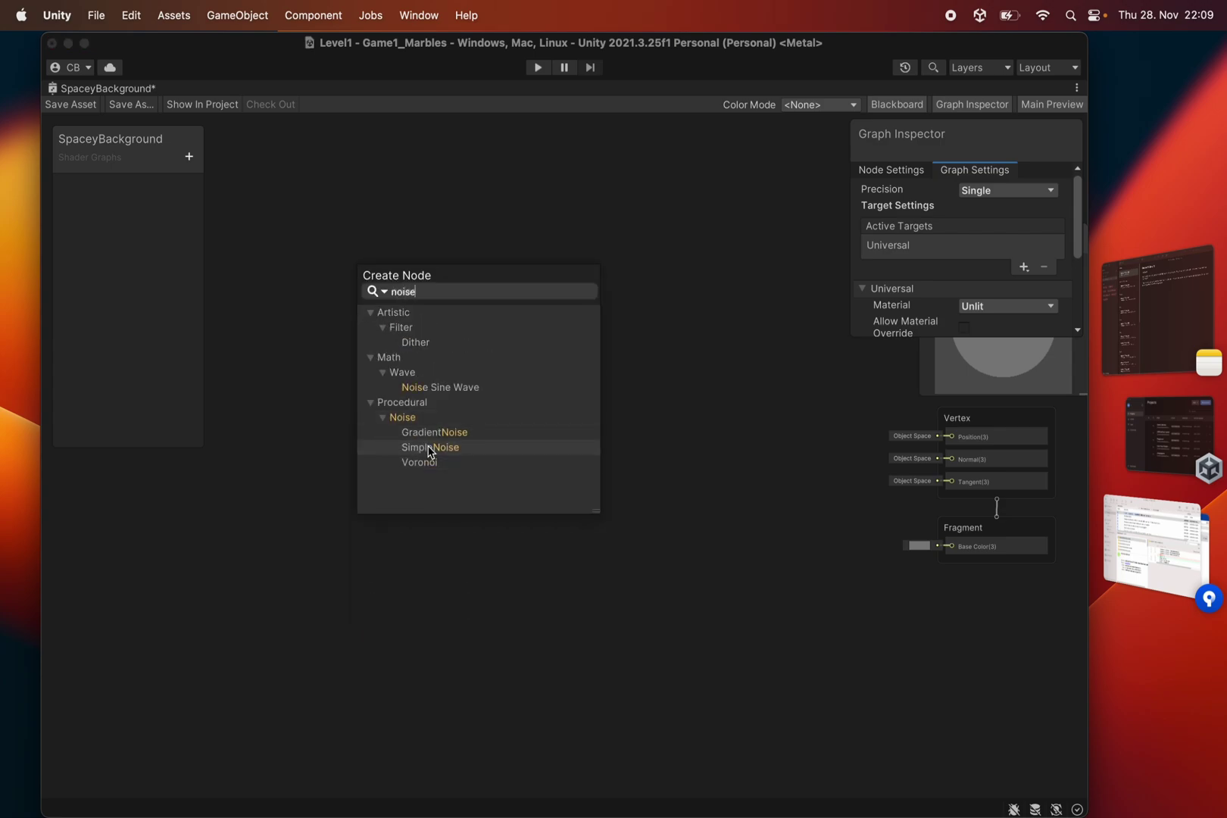
{"action": "double_click", "coordinate": [430, 433]}
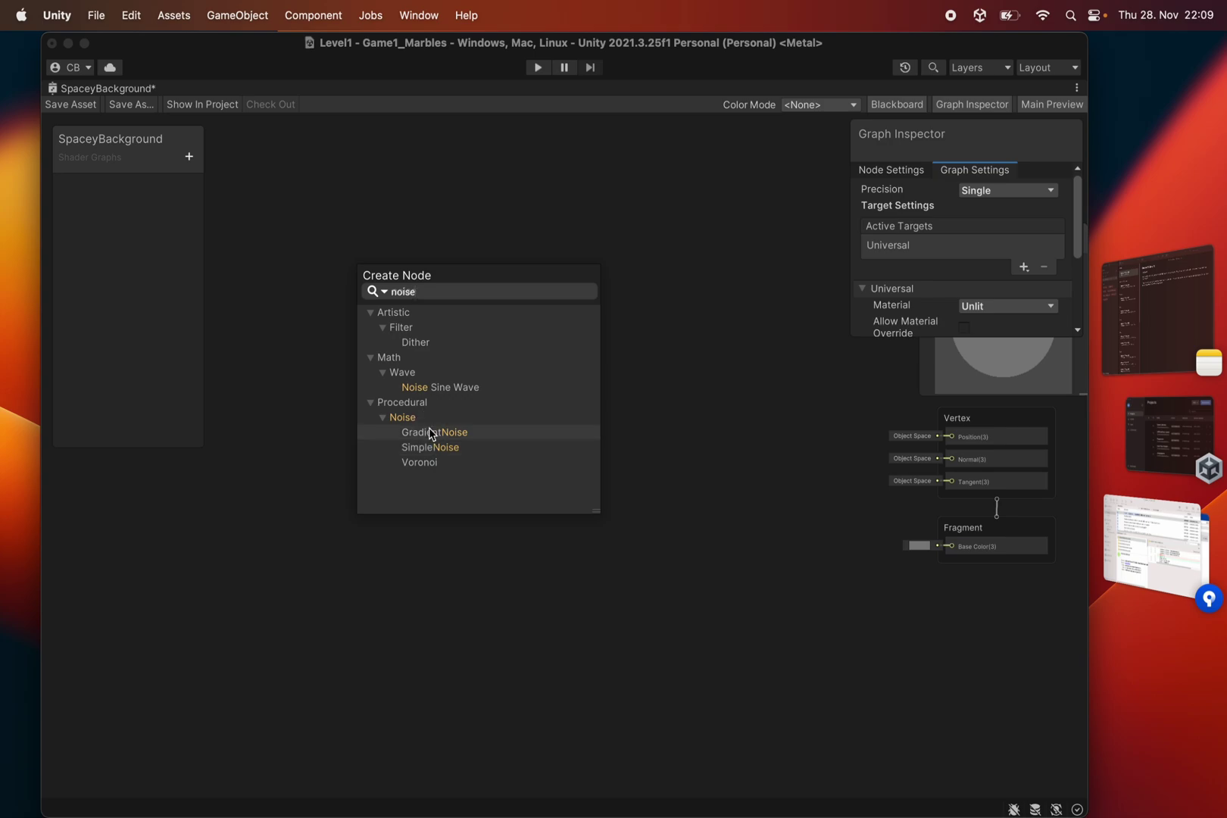
Step: Lower the Gradient Noise scale from 10 to 1.14
{"action": "scroll", "coordinate": [360, 439], "scroll_direction": "up", "scroll_amount": 4}
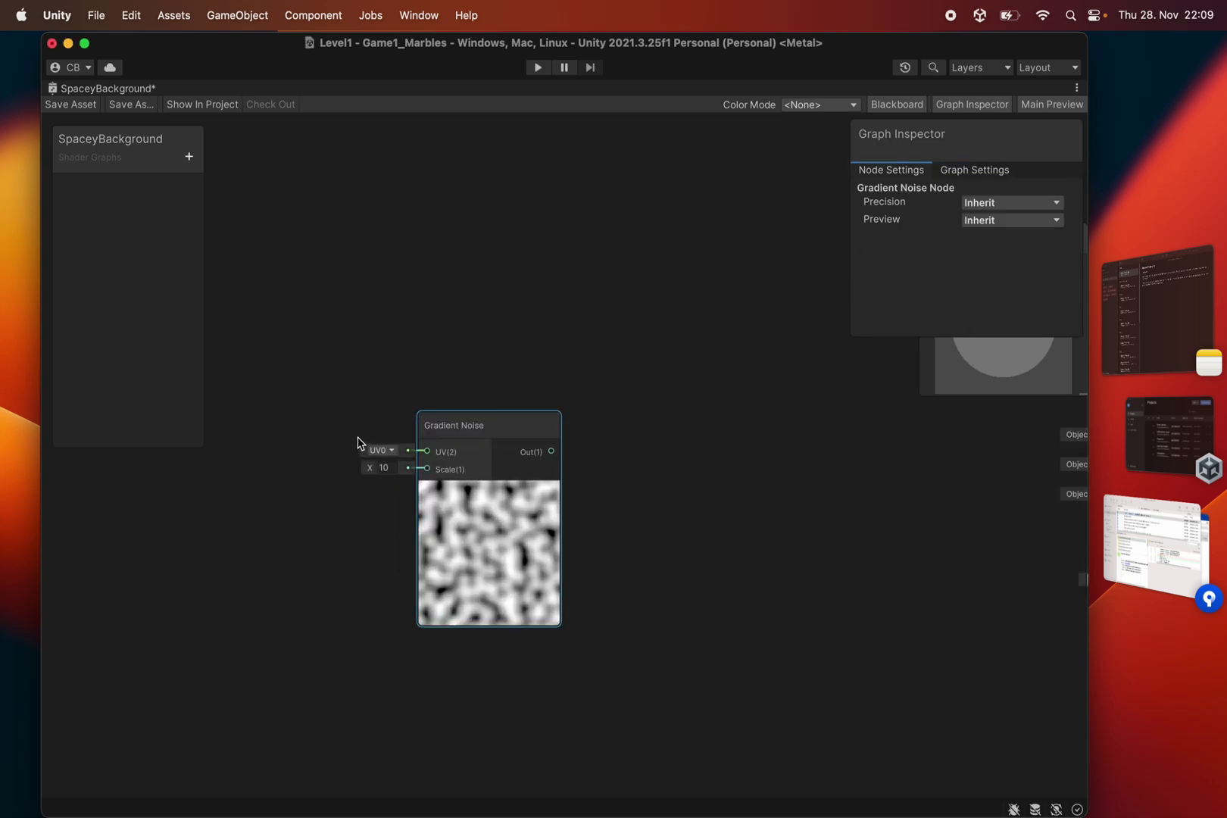
{"action": "left_click_drag", "start_coordinate": [373, 477], "coordinate": [290, 482]}
{"action": "scroll", "coordinate": [375, 312], "scroll_direction": "down", "scroll_amount": 1}
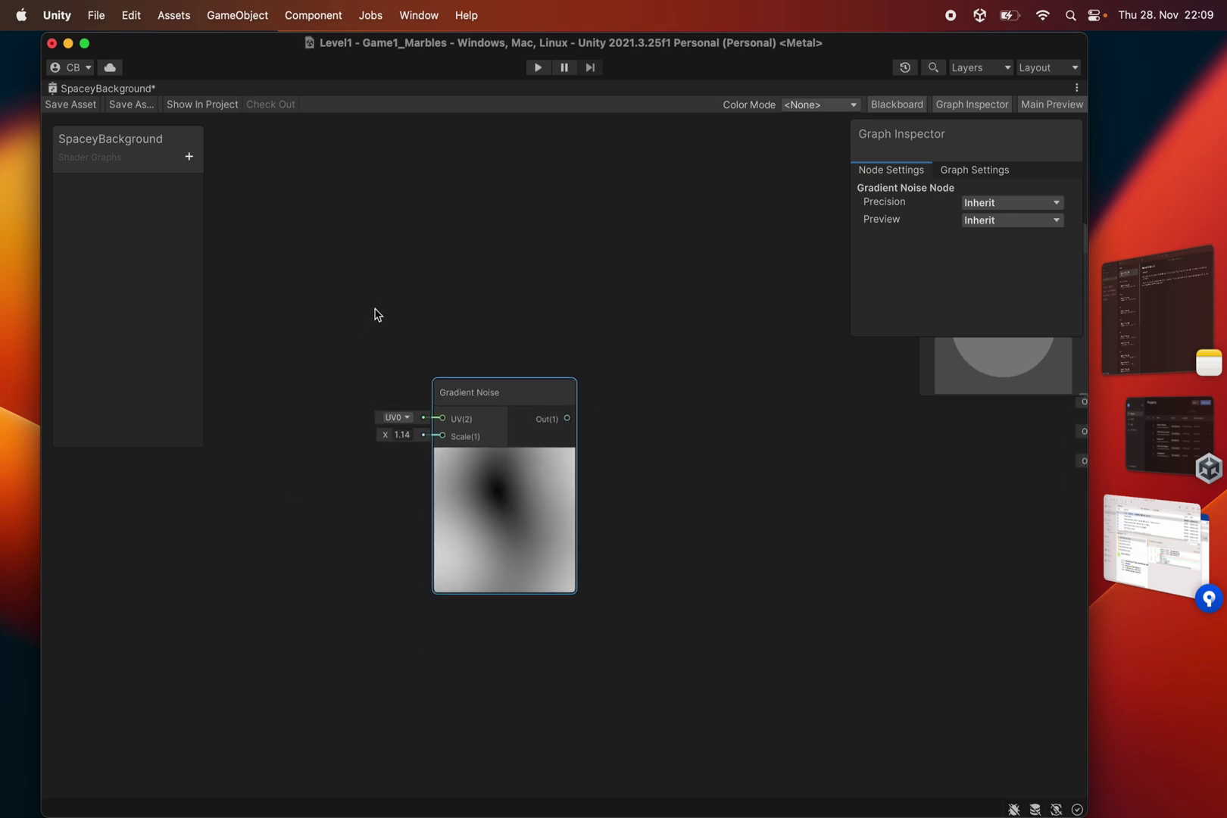
{"action": "middle_click_drag", "start_coordinate": [315, 508], "coordinate": [400, 516]}
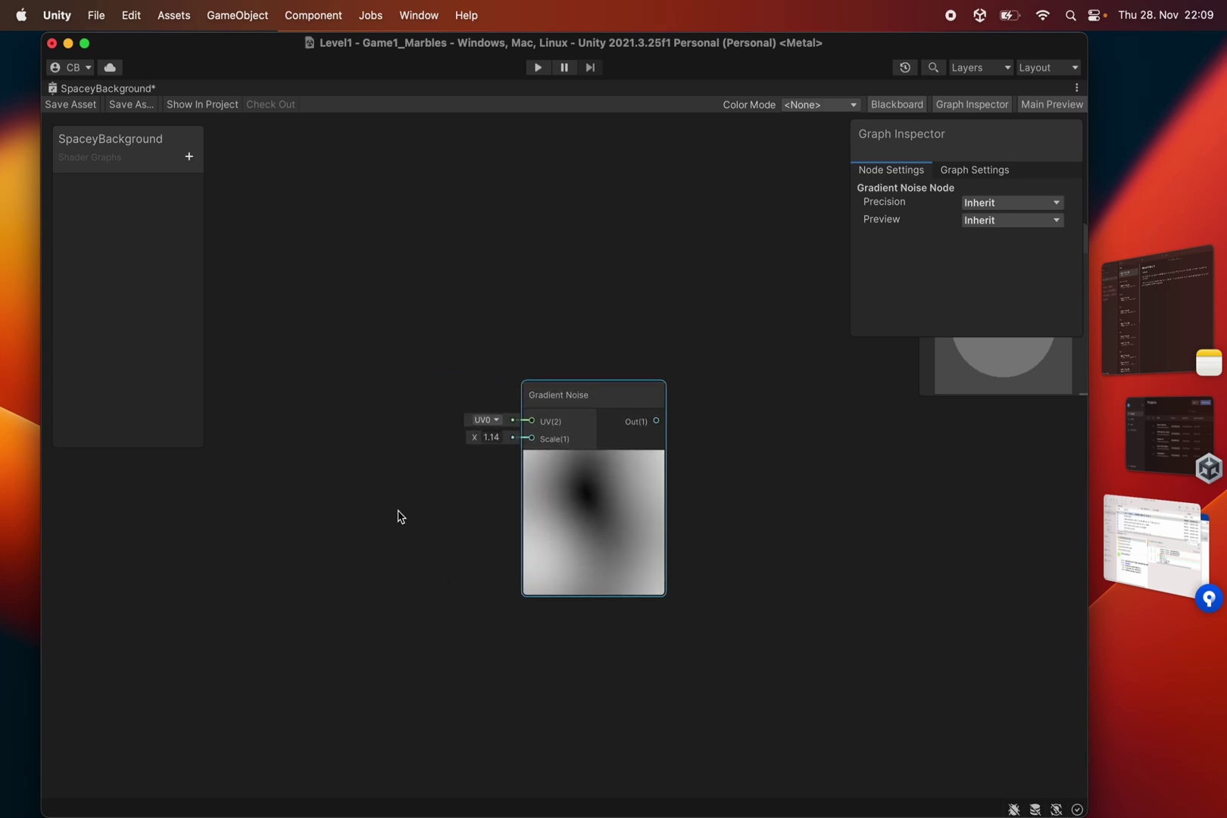
Step: Add a Tiling And Offset node and connect its Out to the Gradient Noise UV input
{"action": "right_click", "coordinate": [295, 289]}
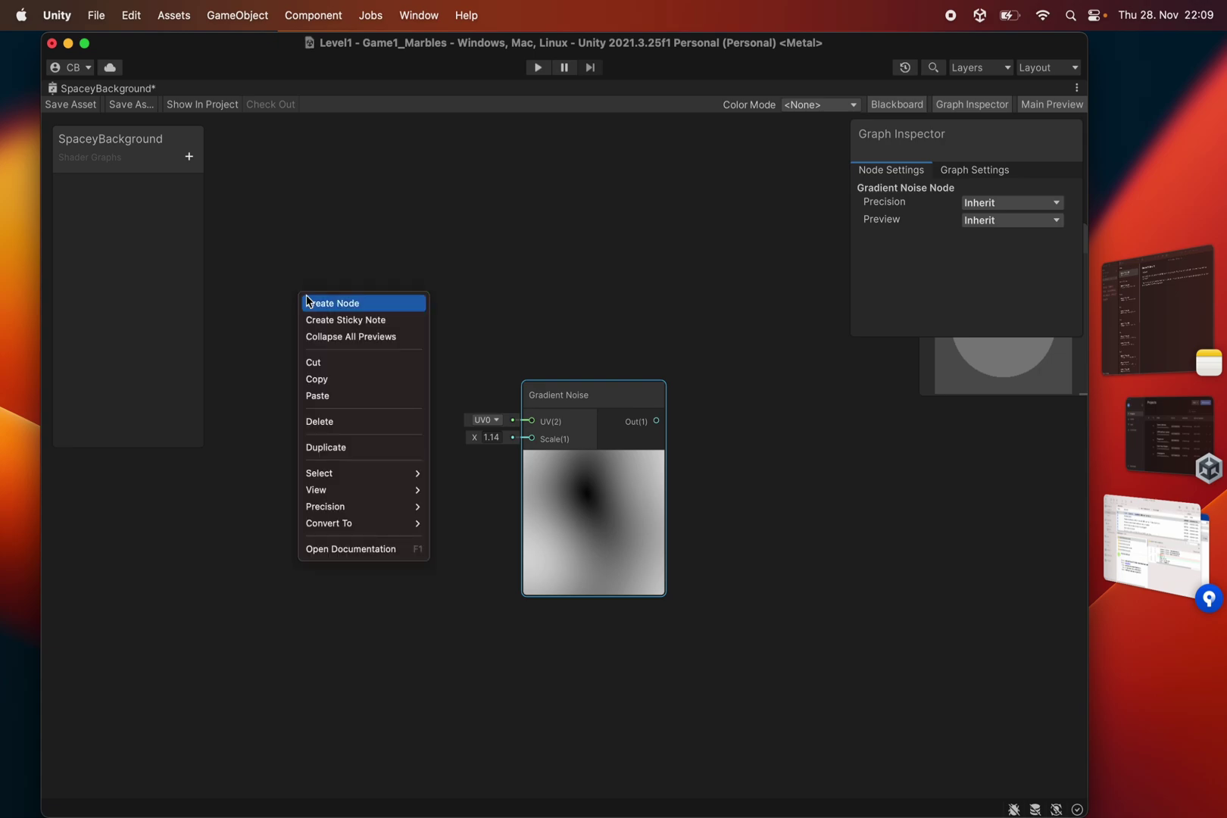
{"action": "left_click", "coordinate": [333, 303]}
{"action": "type", "text": "tiling"}
{"action": "key", "text": "Return"}
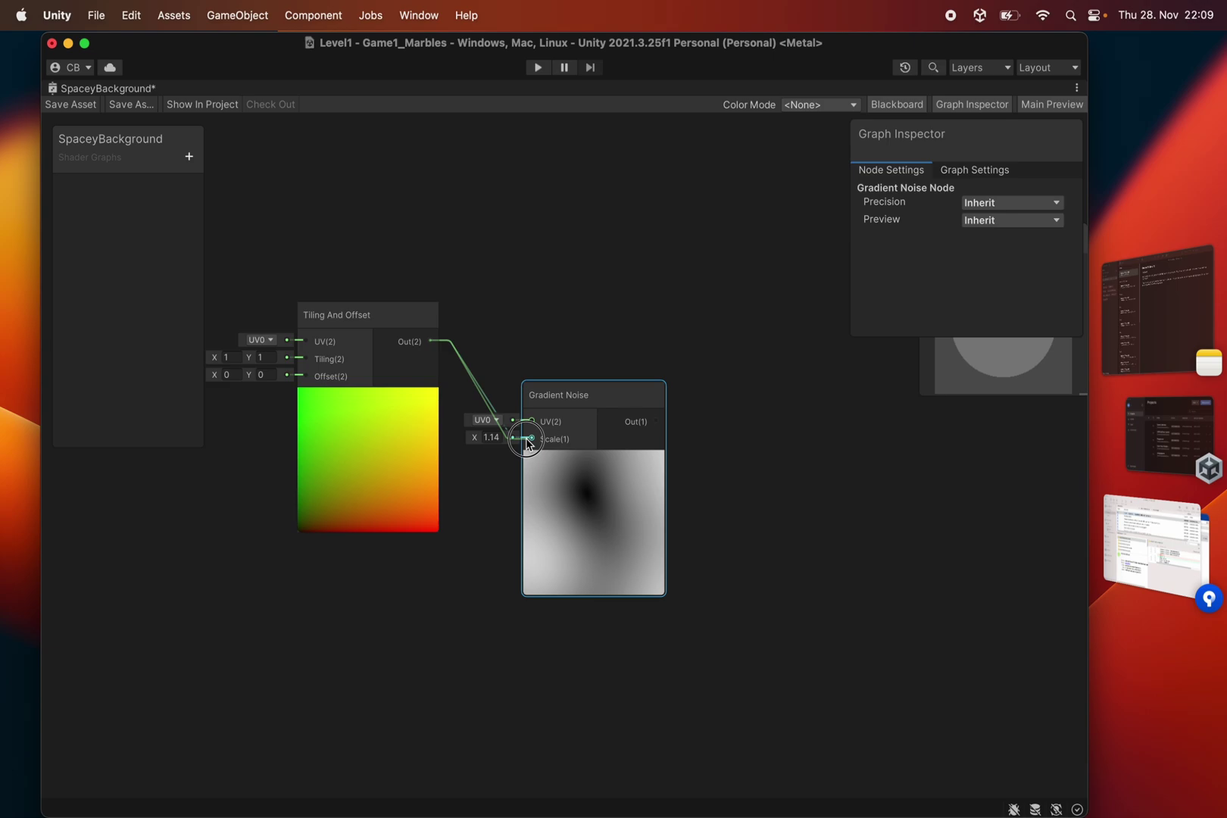
{"action": "left_click_drag", "start_coordinate": [526, 430], "coordinate": [531, 421]}
{"action": "key", "text": "a"}
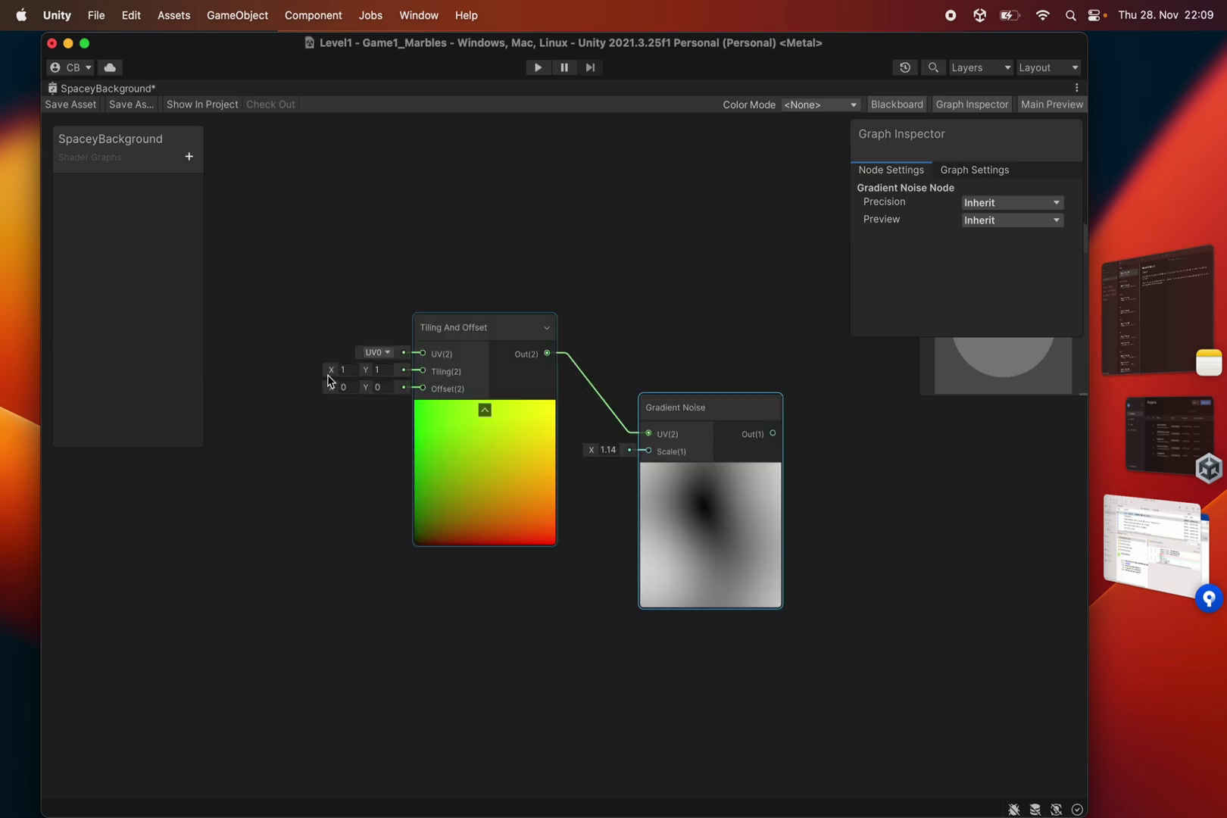
{"action": "key", "text": "a"}
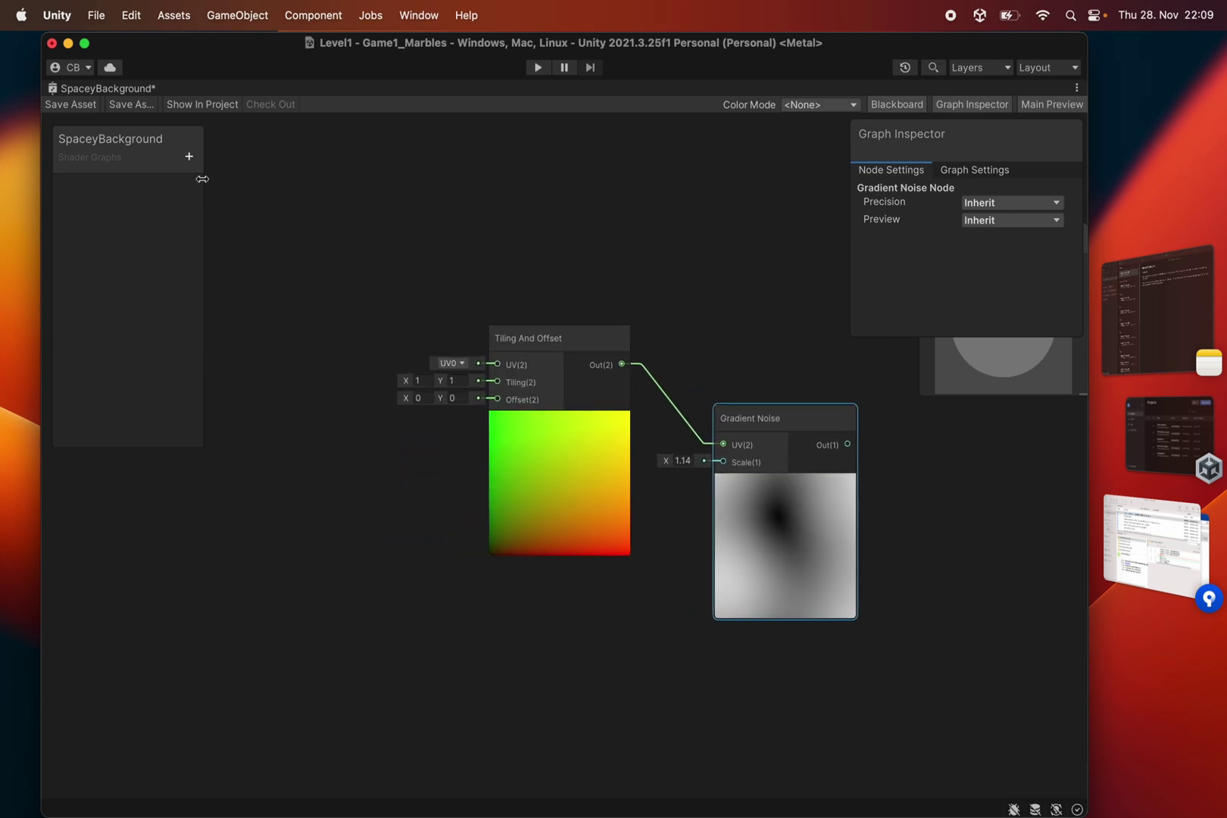
{"action": "left_click", "coordinate": [412, 381]}
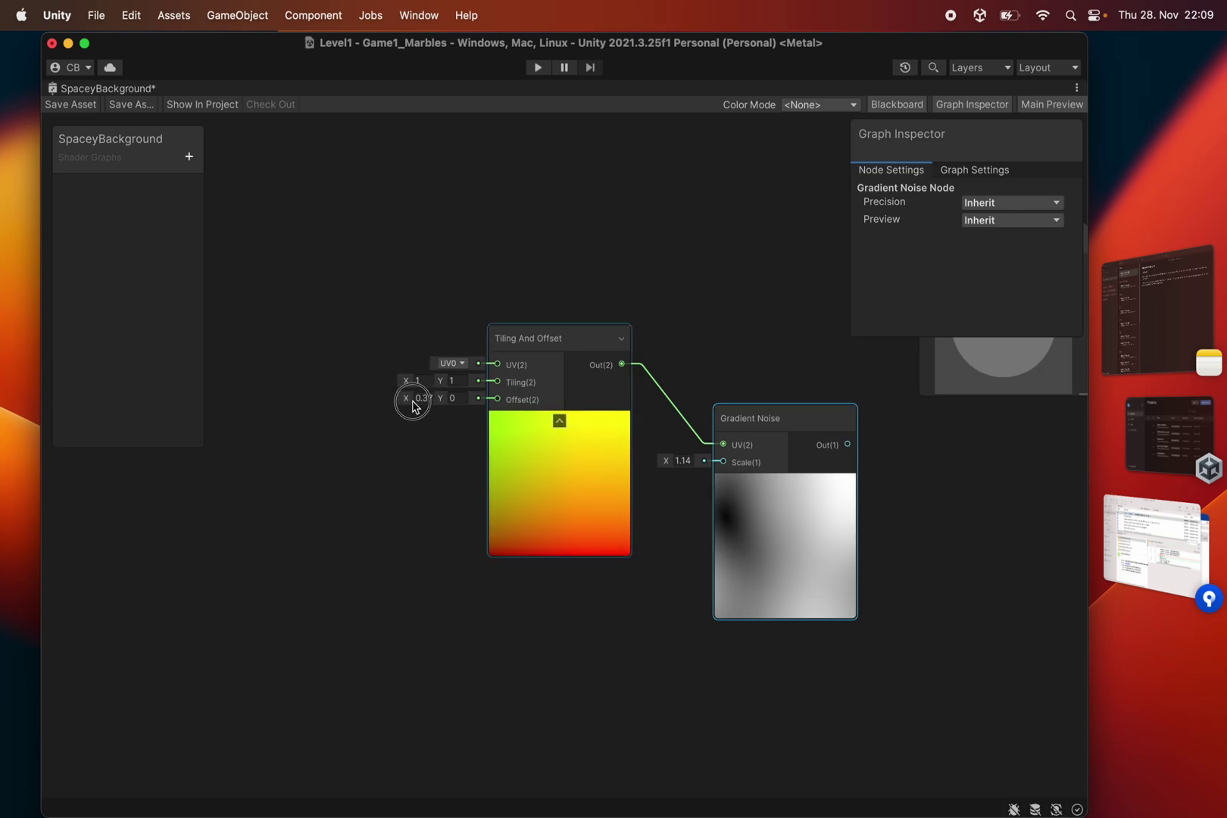
{"action": "left_click", "coordinate": [316, 386]}
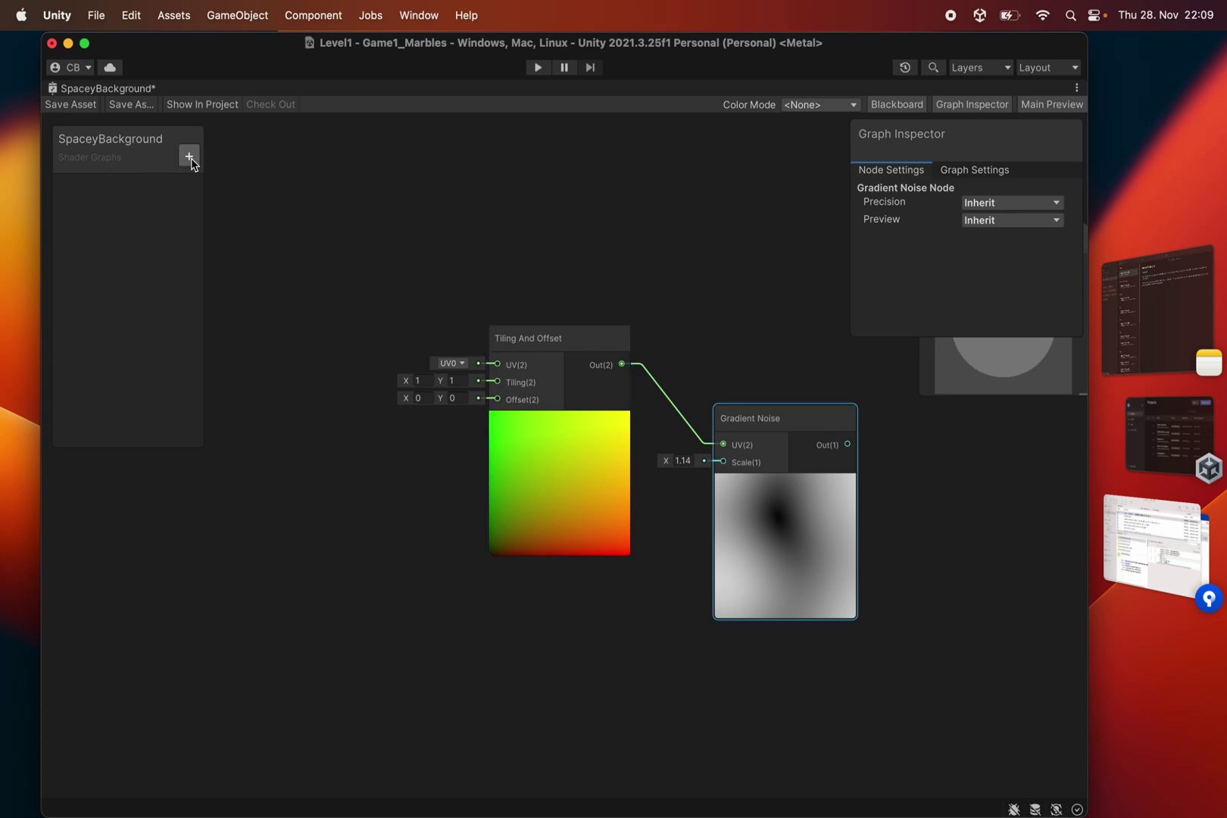
{"action": "middle_click_drag", "start_coordinate": [277, 251], "coordinate": [350, 258]}
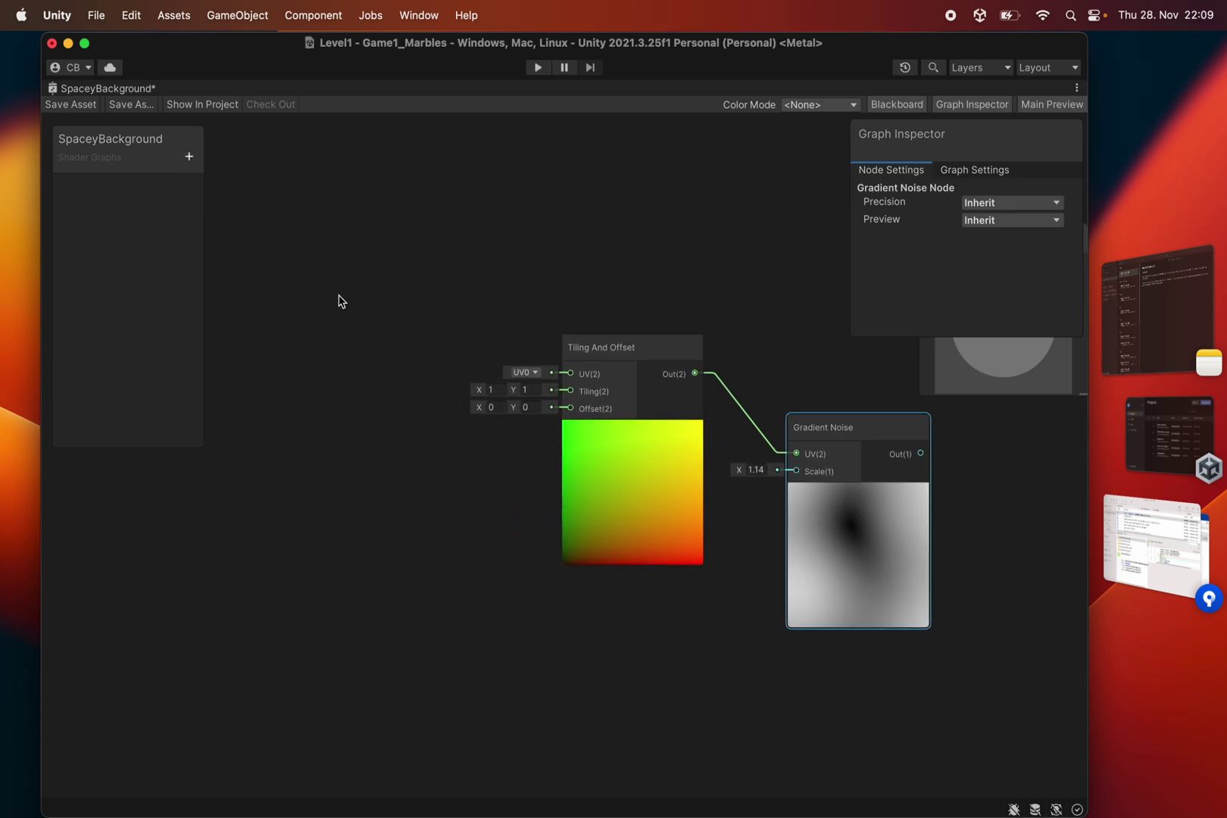
Step: Add a Time node and wire its Time output into Tiling And Offset's Offset
{"action": "right_click", "coordinate": [331, 265]}
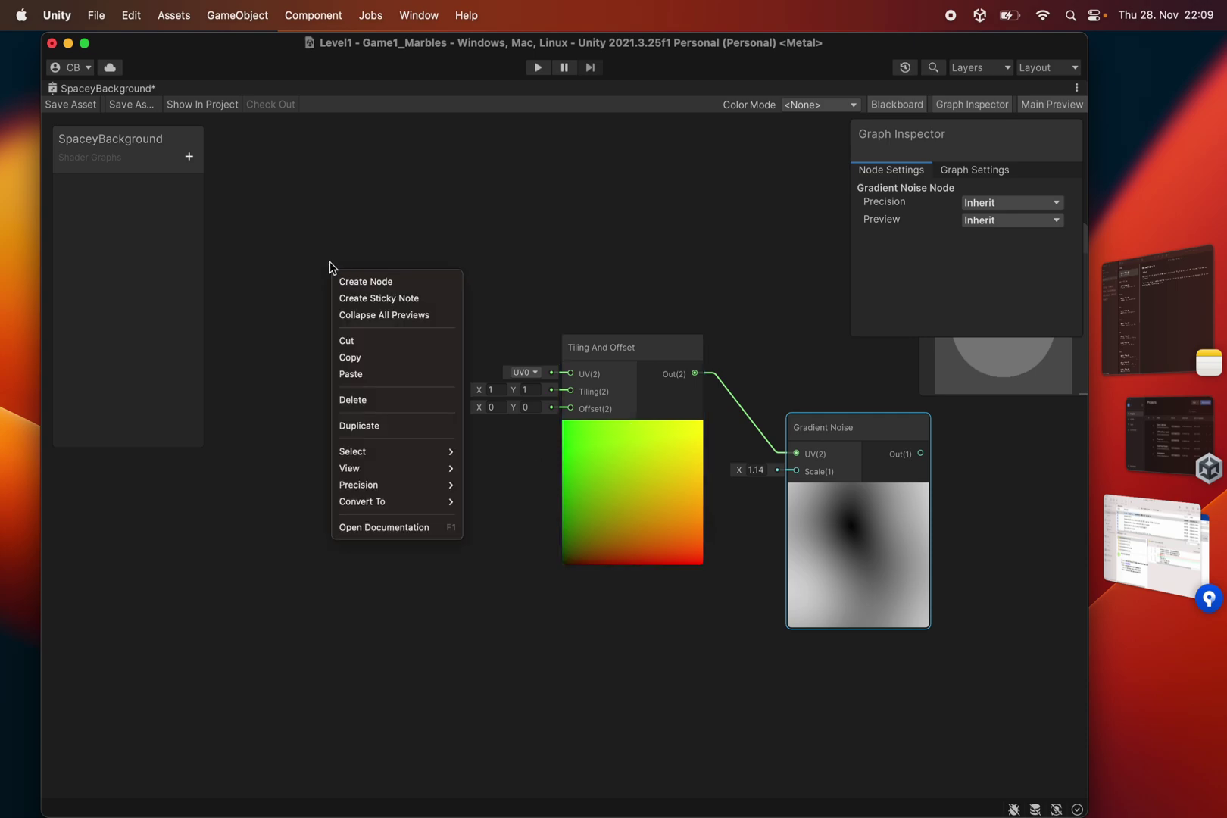
{"action": "left_click", "coordinate": [359, 276]}
{"action": "type", "text": "time"}
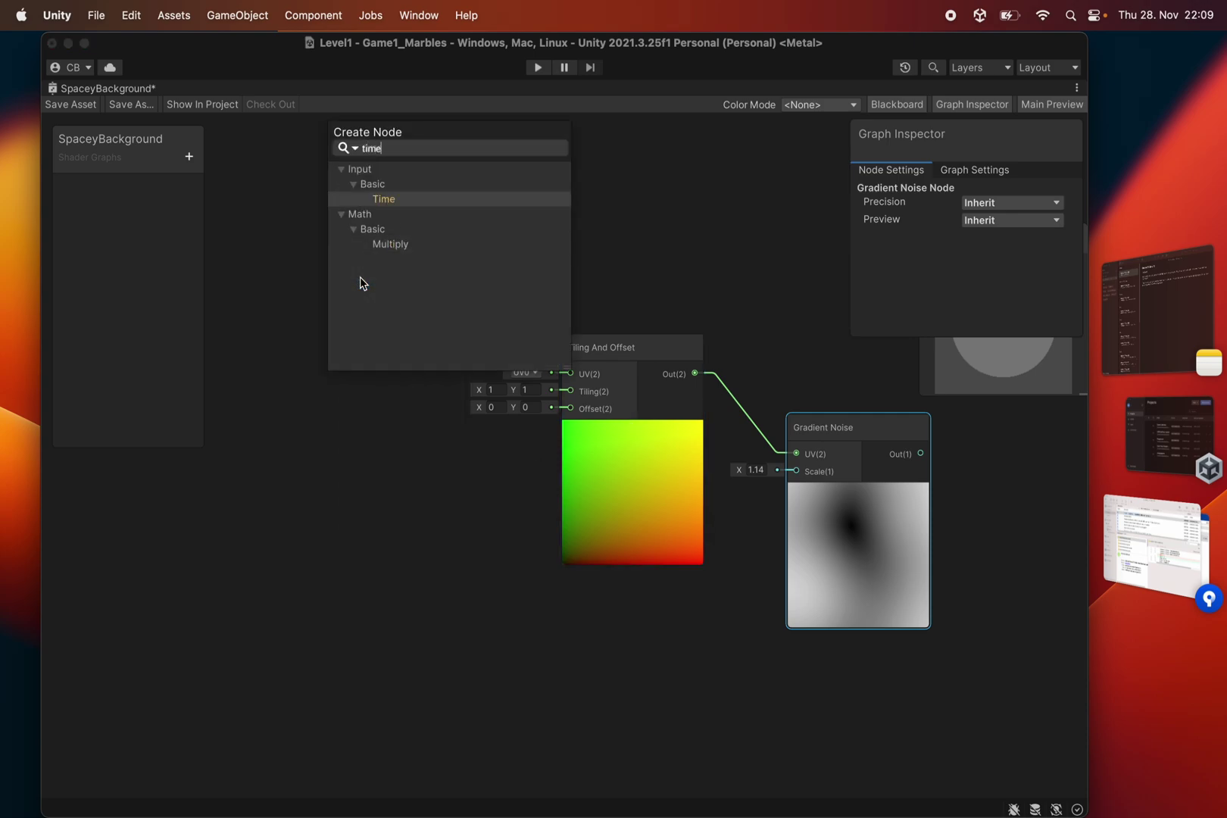
{"action": "key", "text": "Return"}
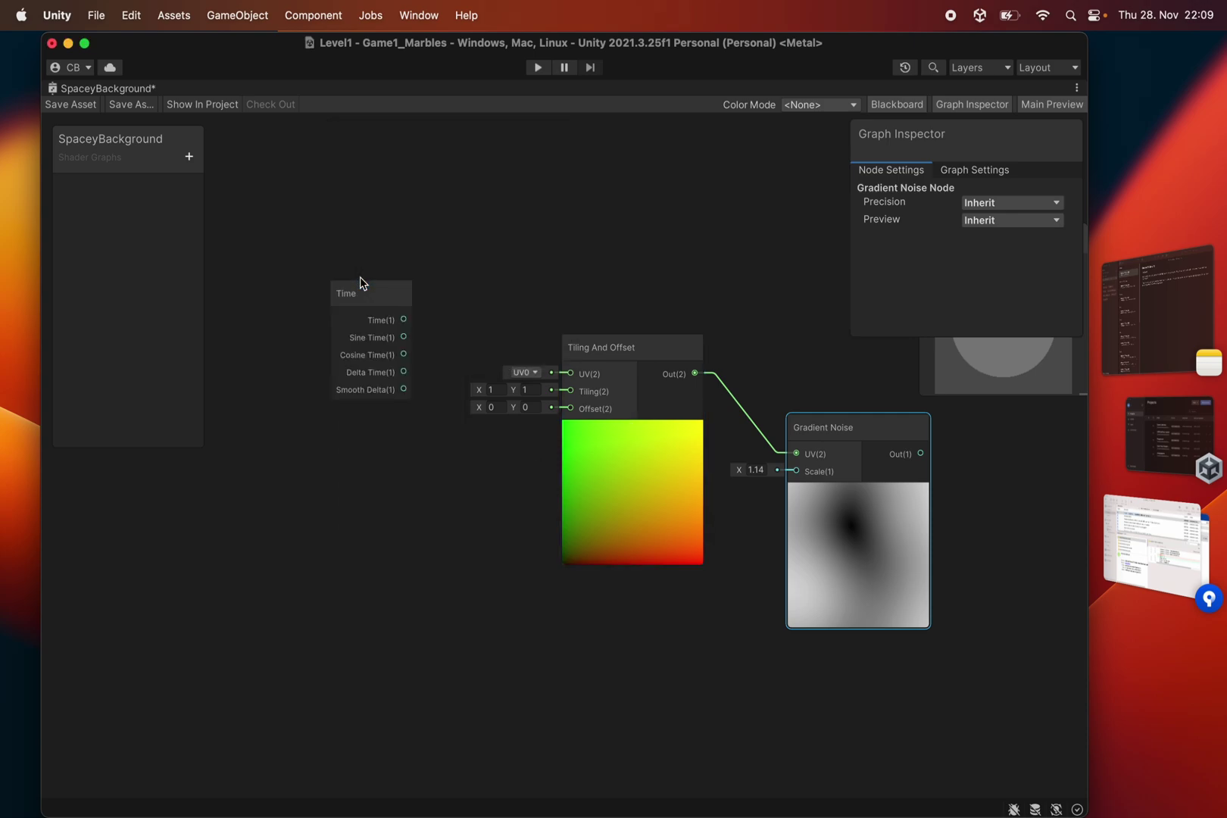
{"action": "left_click_drag", "start_coordinate": [349, 291], "coordinate": [298, 257]}
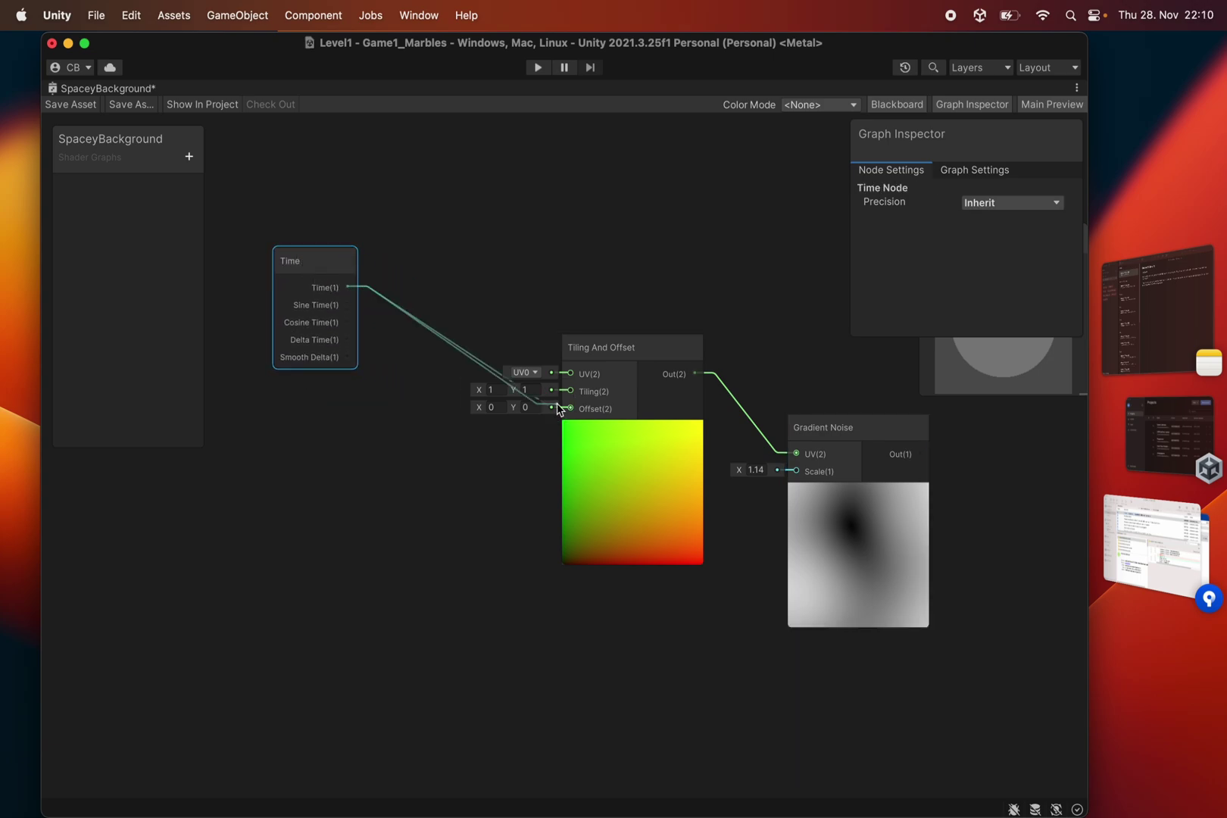
{"action": "left_click_drag", "start_coordinate": [558, 409], "coordinate": [564, 409]}
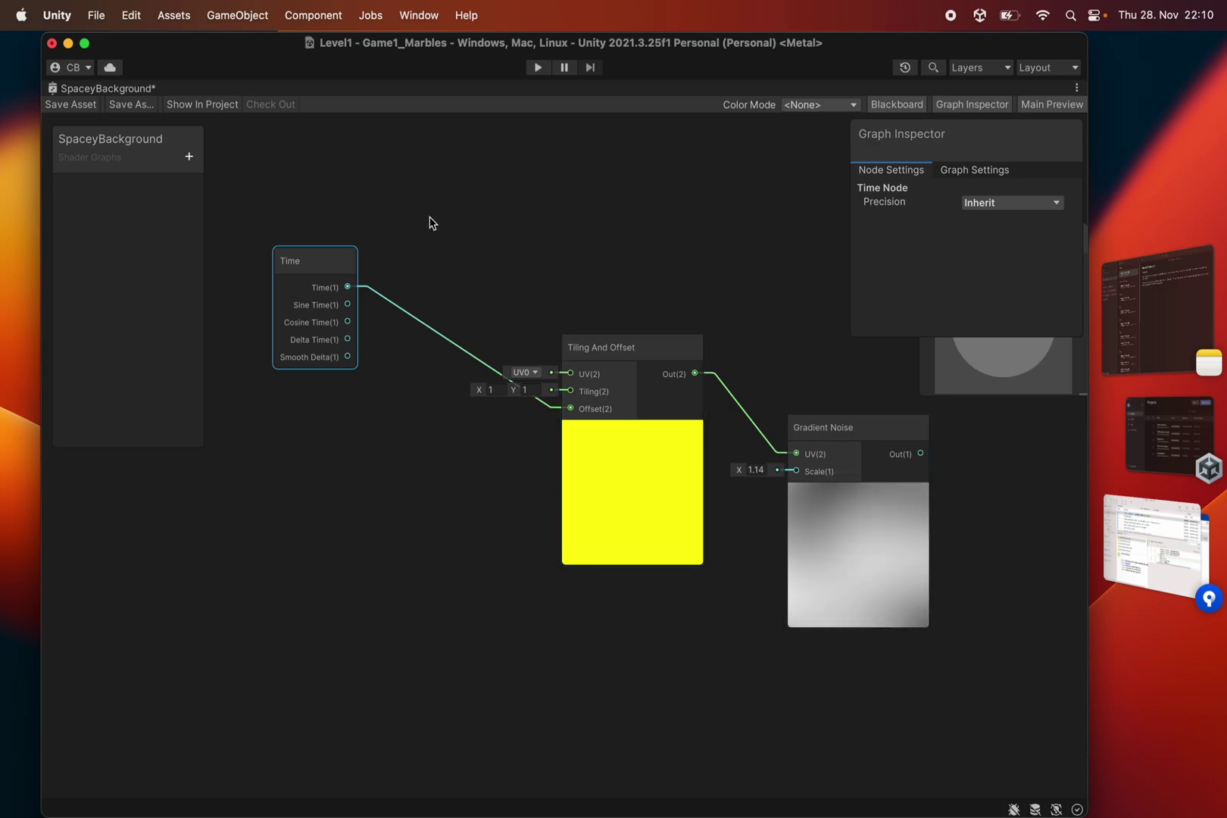
{"action": "middle_click_drag", "start_coordinate": [431, 222], "coordinate": [408, 315]}
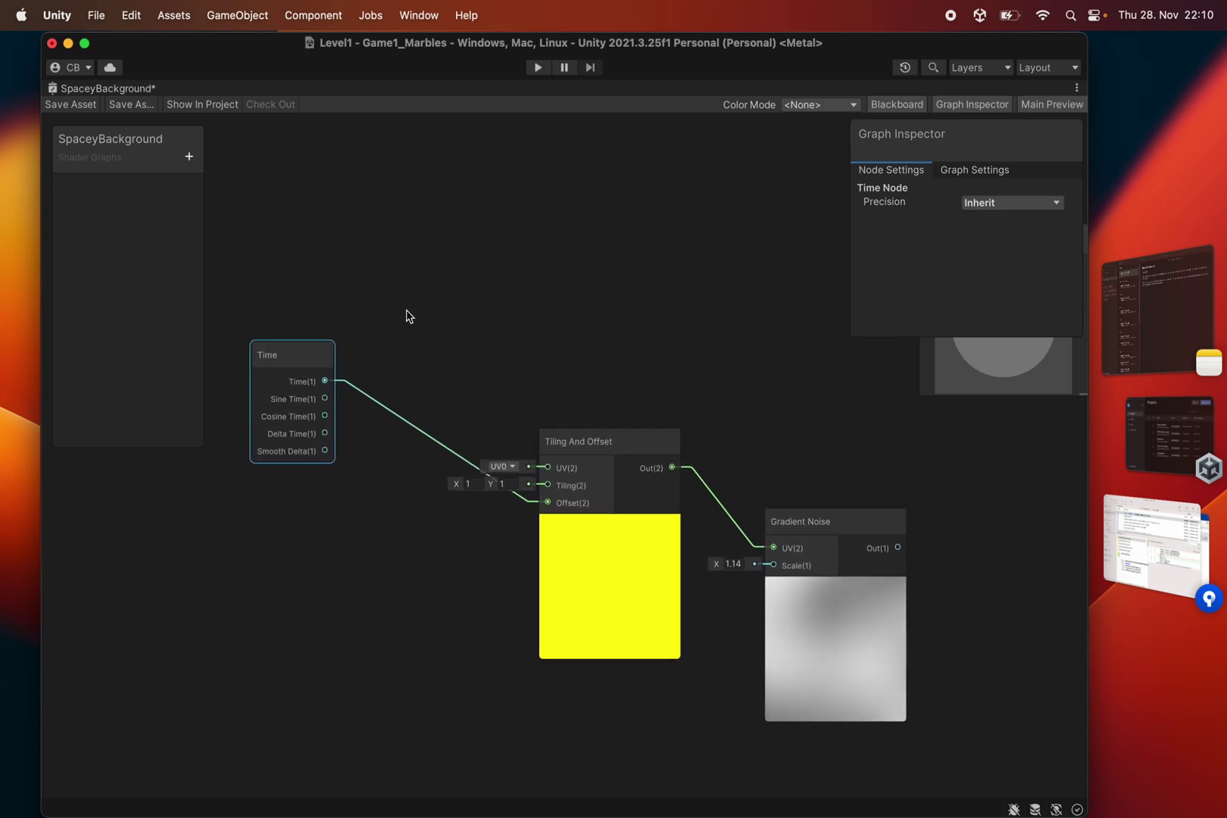
Step: Create a Float property named Speed and place it on the canvas
{"action": "left_click", "coordinate": [187, 157]}
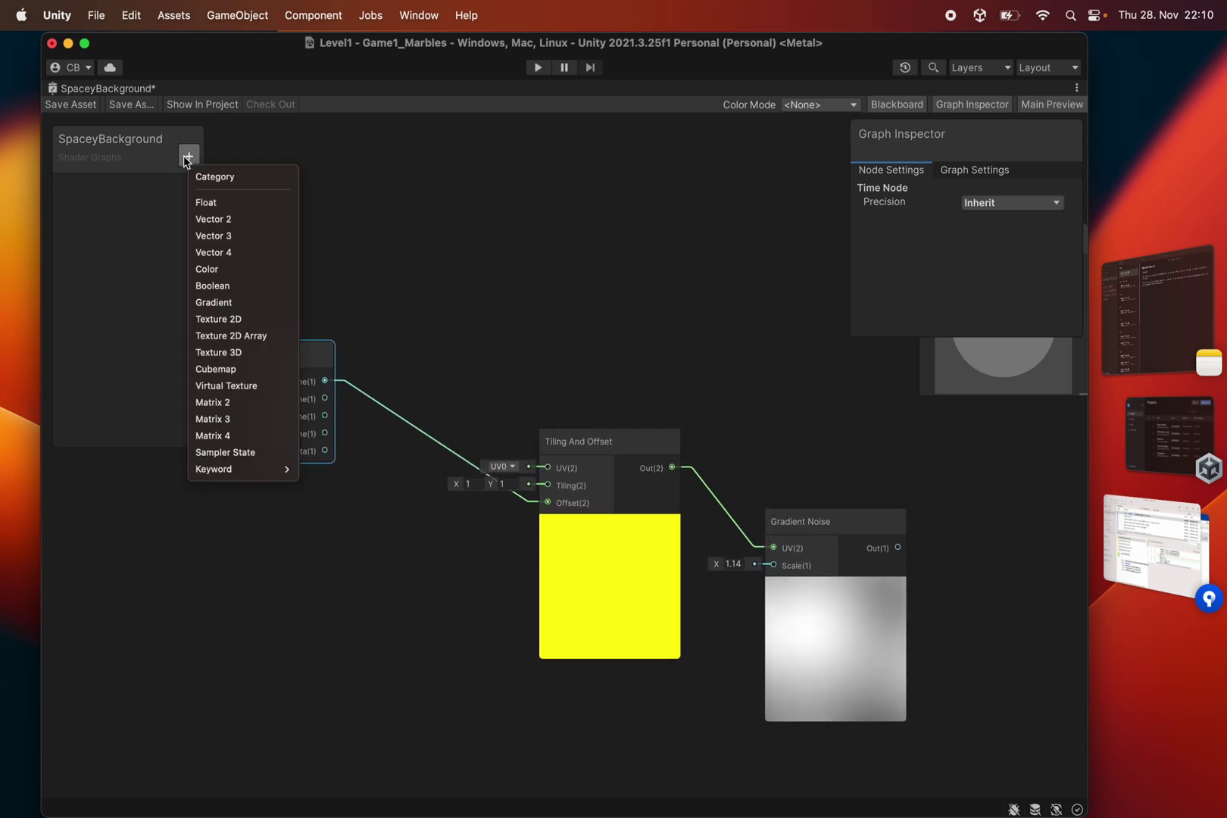
{"action": "left_click", "coordinate": [214, 203]}
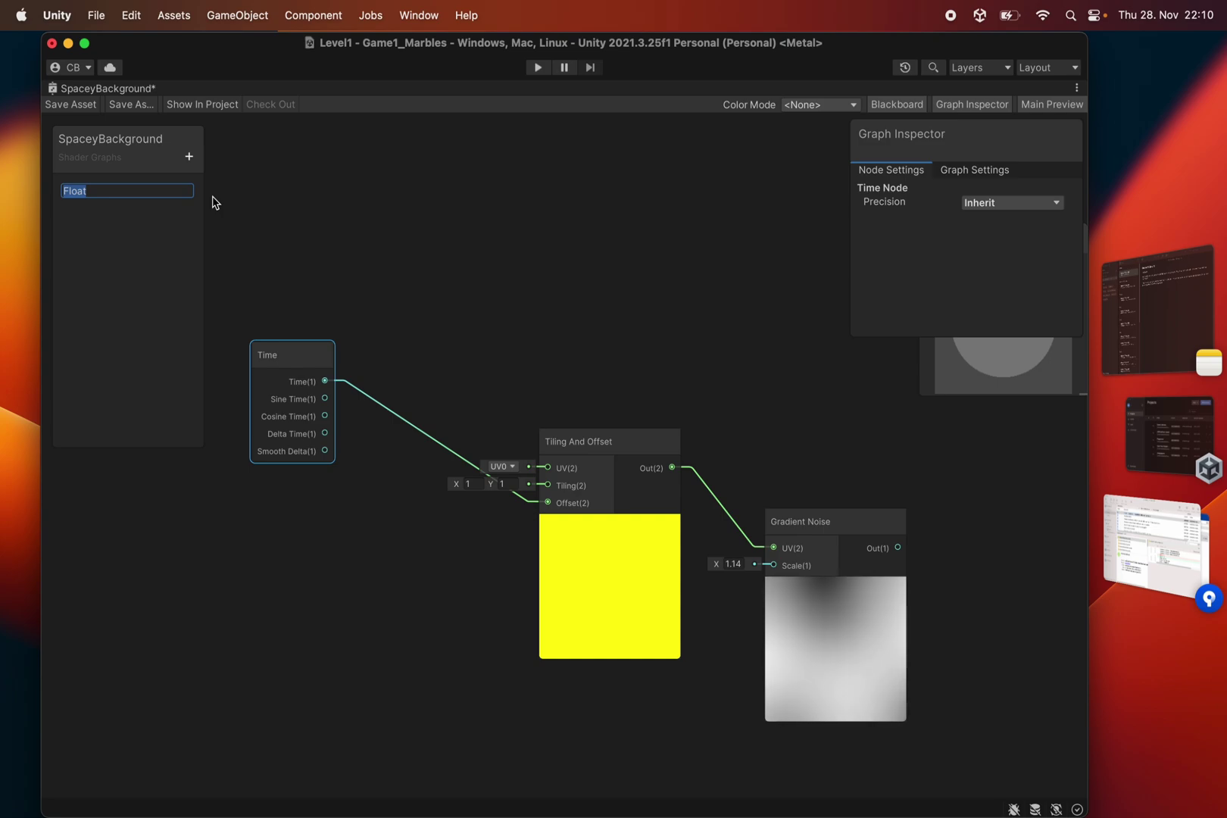
{"action": "type", "text": "Speed"}
{"action": "key", "text": "Return"}
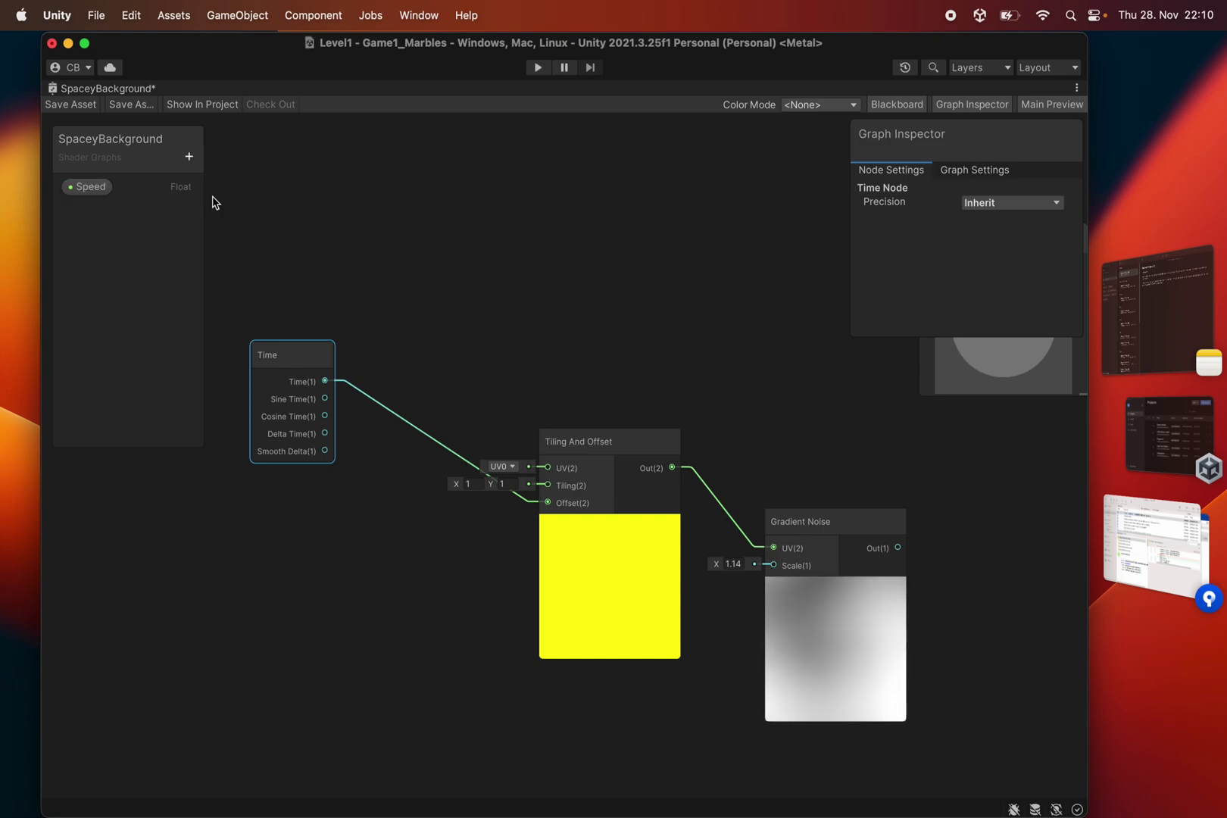
{"action": "left_click_drag", "start_coordinate": [84, 188], "coordinate": [406, 218]}
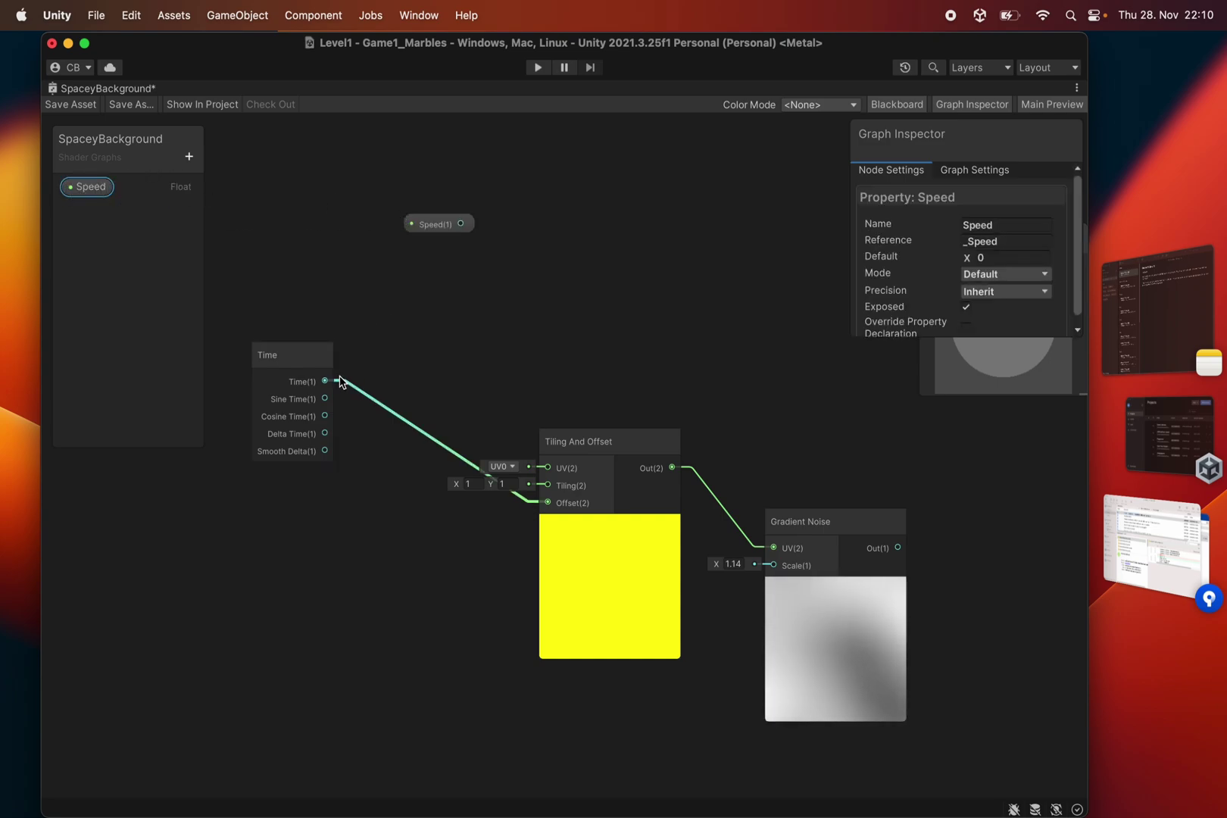
Step: Add a Multiply node fed by Time, with Speed connected to its B input
{"action": "left_click_drag", "start_coordinate": [325, 382], "coordinate": [459, 226]}
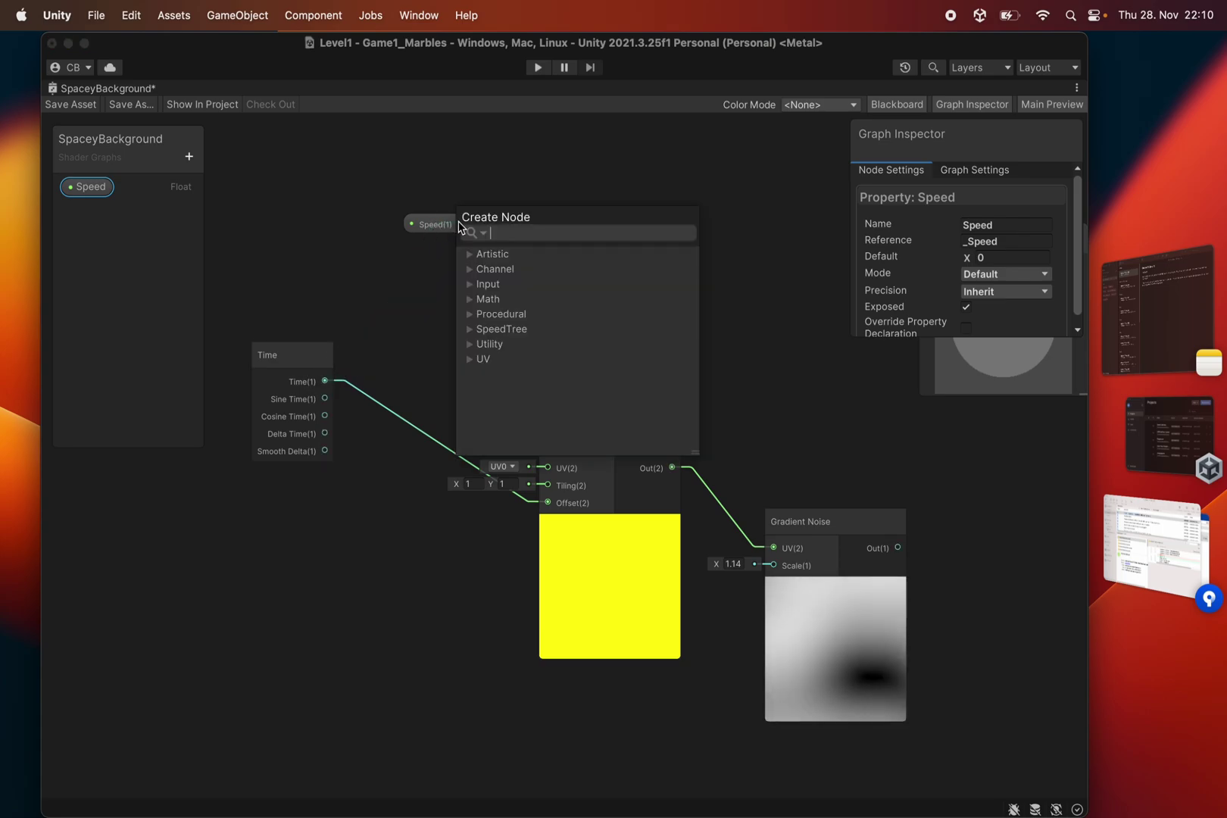
{"action": "left_click", "coordinate": [385, 345]}
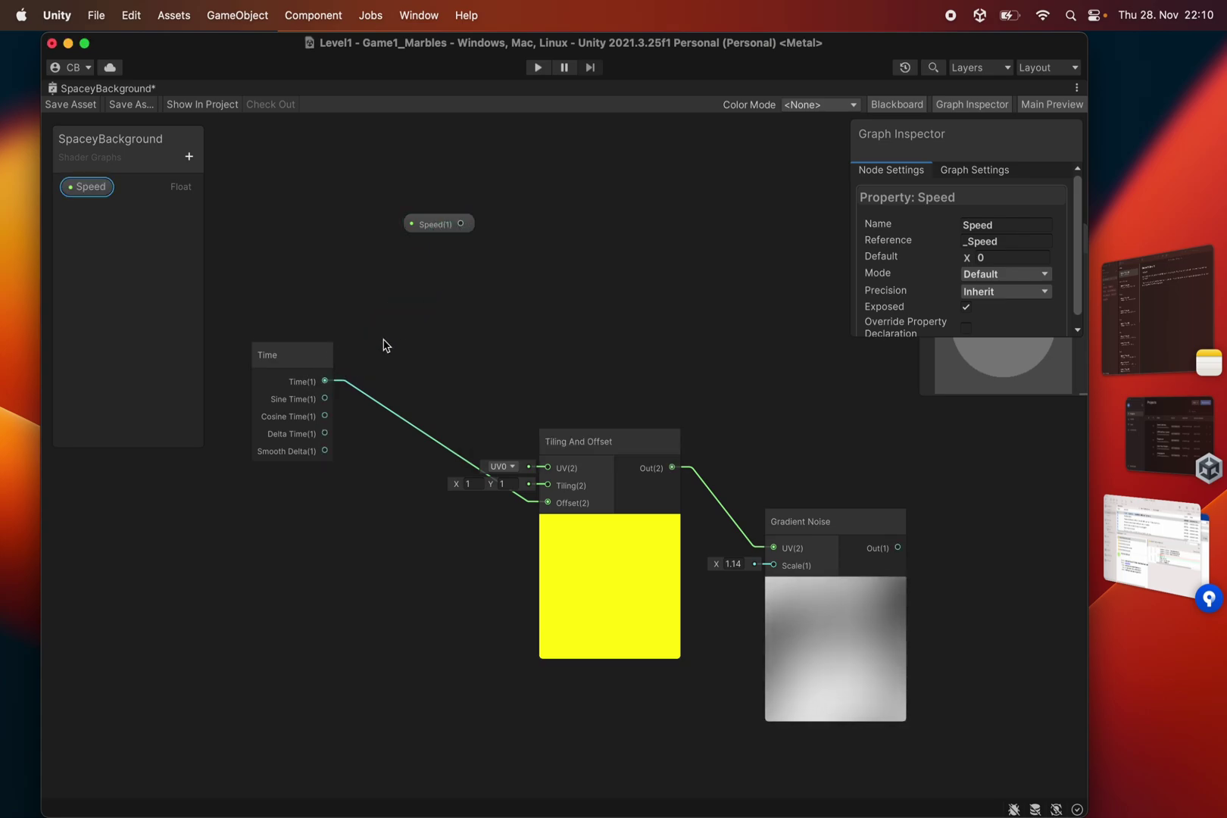
{"action": "left_click_drag", "start_coordinate": [424, 327], "coordinate": [425, 329]}
{"action": "type", "text": "mult"}
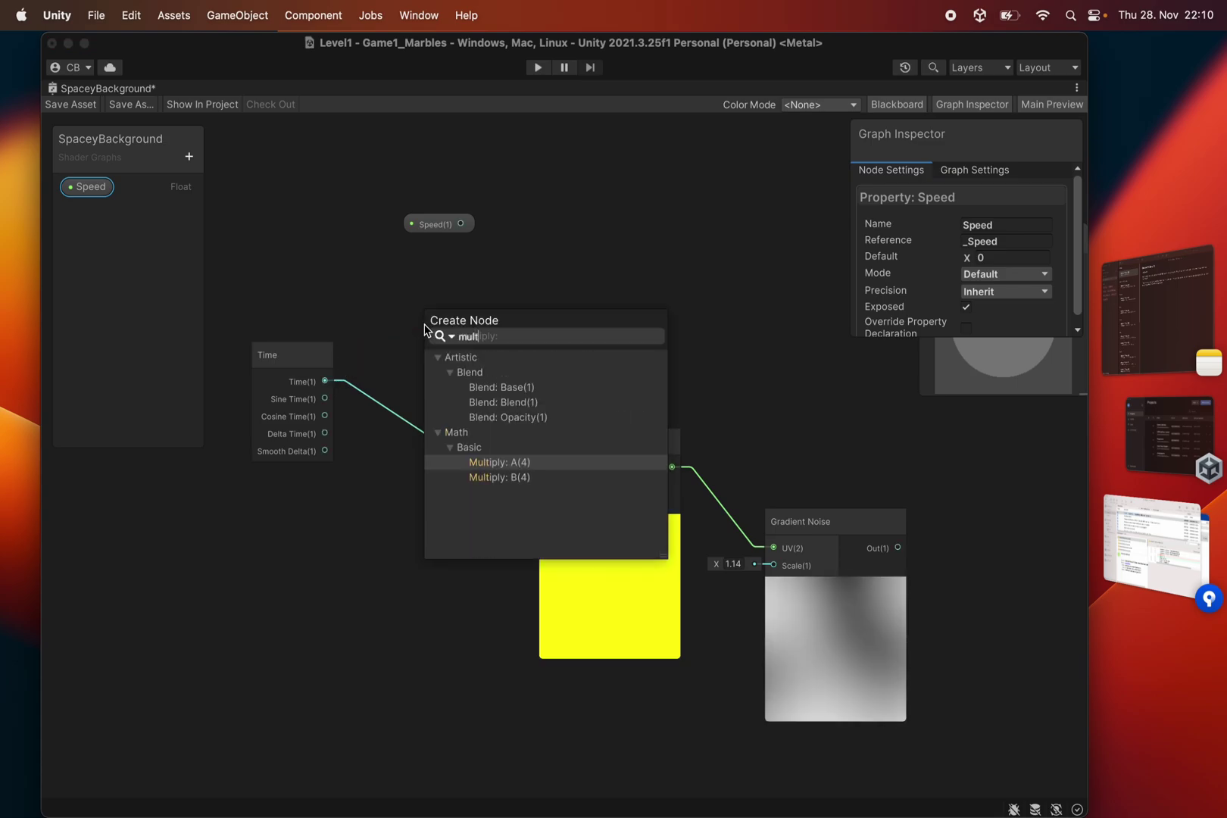
{"action": "key", "text": "Return"}
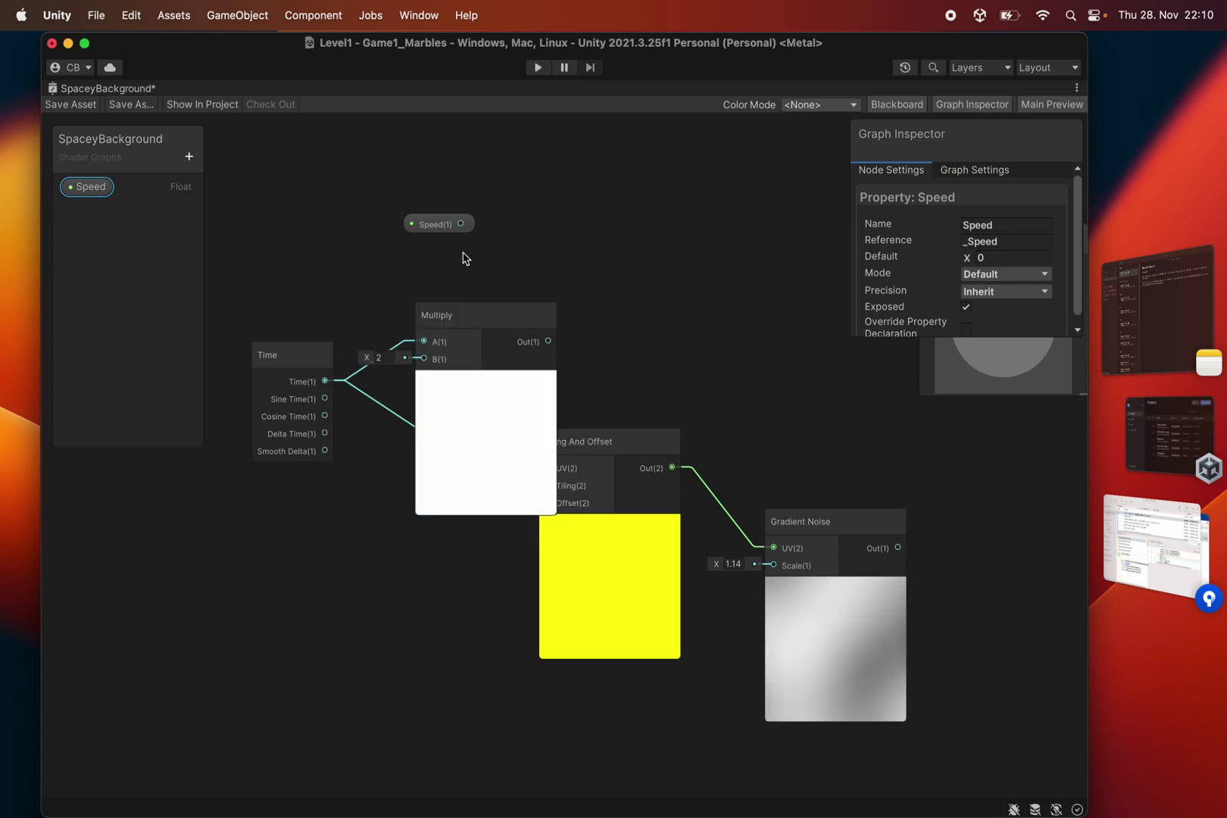
{"action": "left_click_drag", "start_coordinate": [446, 224], "coordinate": [354, 244]}
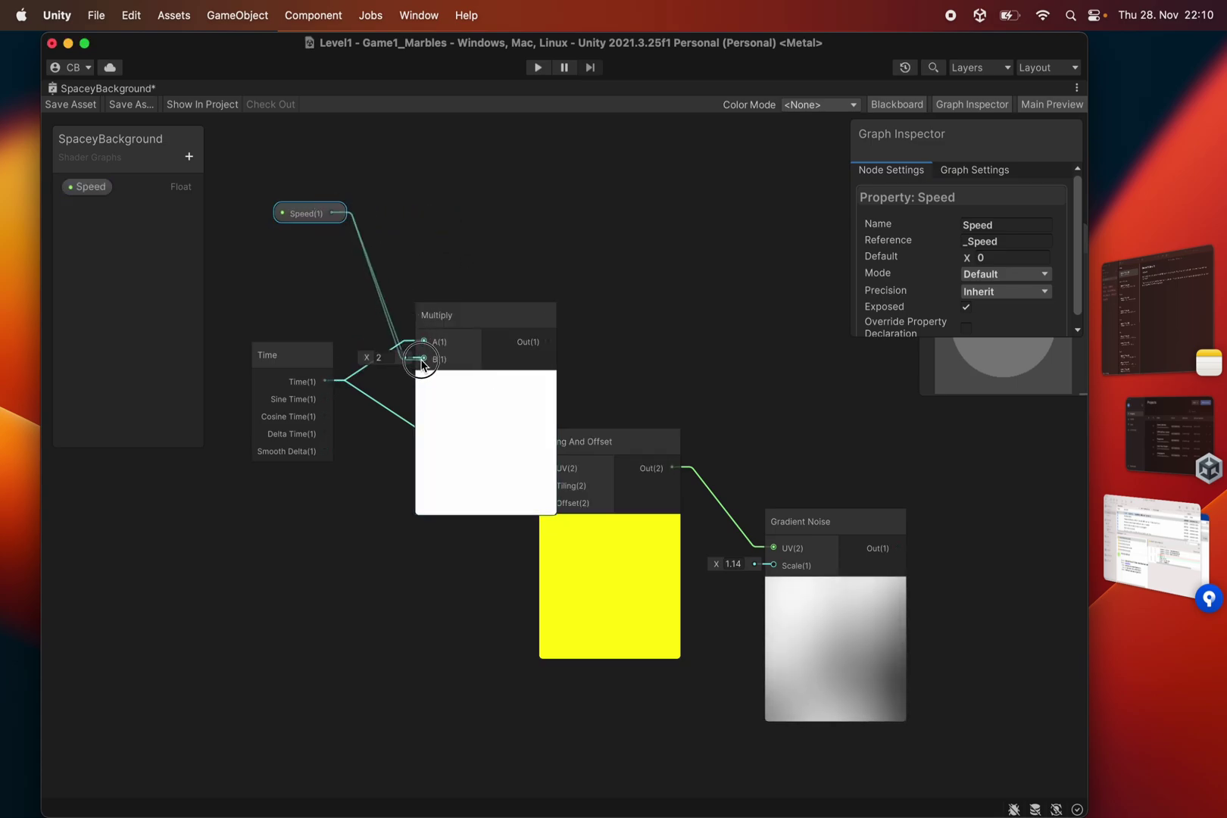
{"action": "left_click_drag", "start_coordinate": [422, 364], "coordinate": [423, 359]}
{"action": "left_click_drag", "start_coordinate": [297, 364], "coordinate": [215, 389]}
{"action": "left_click_drag", "start_coordinate": [440, 317], "coordinate": [411, 206]}
Step: Set Speed's default to 1 and feed Multiply's output into Tiling And Offset's Offset
{"action": "left_click", "coordinate": [311, 214]}
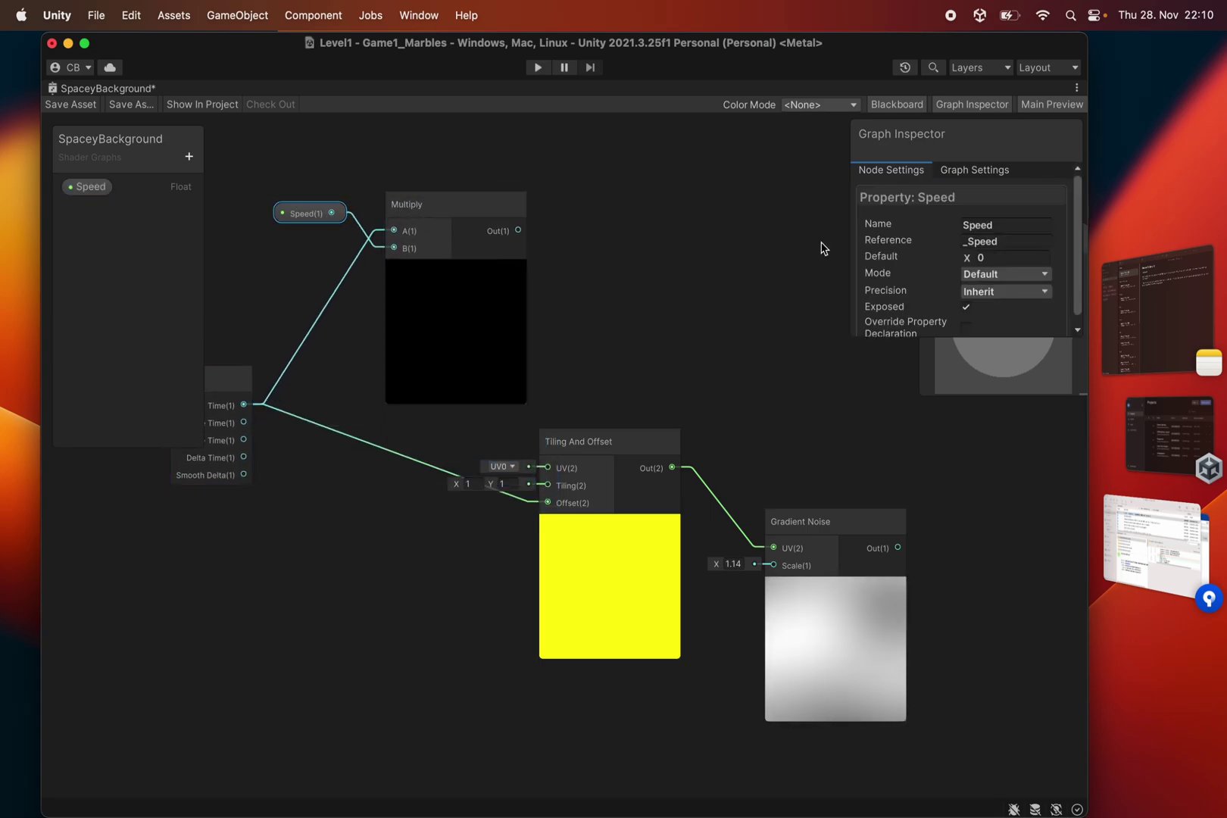
{"action": "type", "text": "1"}
{"action": "left_click", "coordinate": [596, 274]}
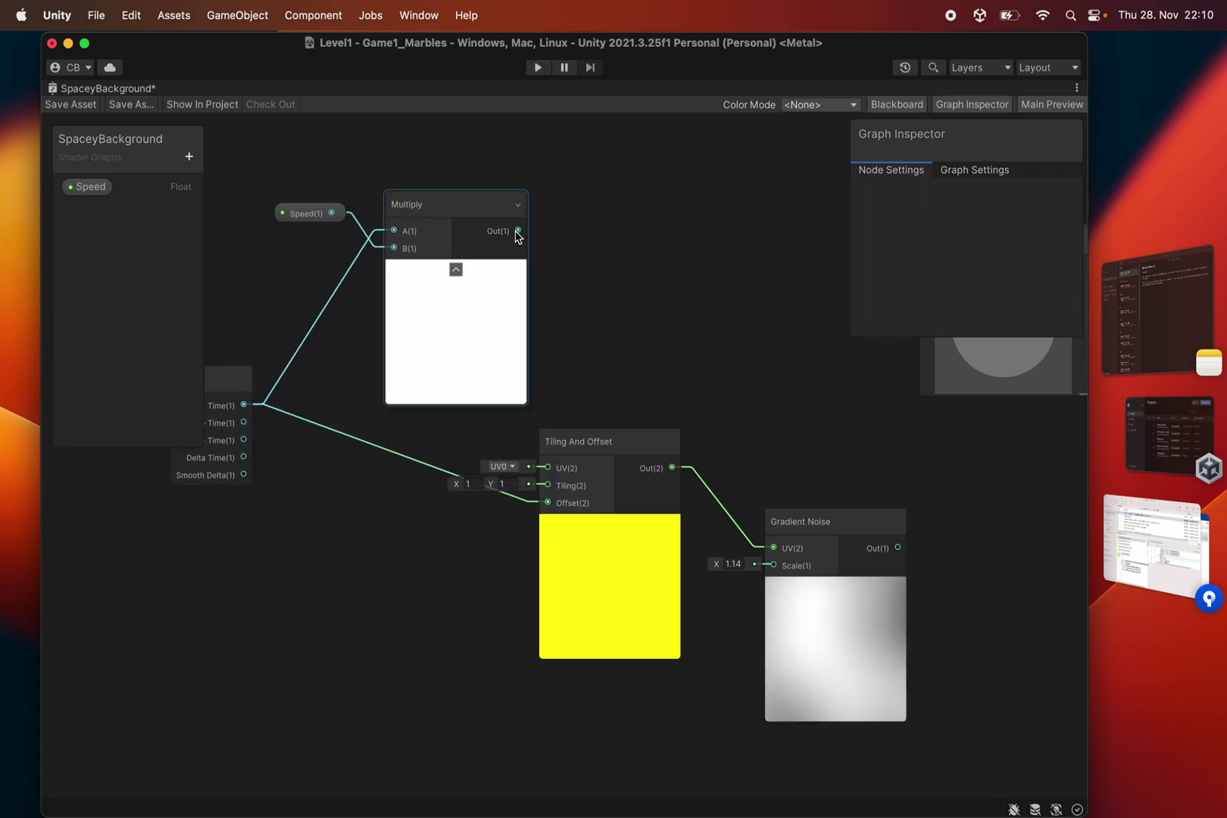
{"action": "left_click_drag", "start_coordinate": [464, 207], "coordinate": [457, 188]}
{"action": "left_click_drag", "start_coordinate": [516, 217], "coordinate": [575, 262]}
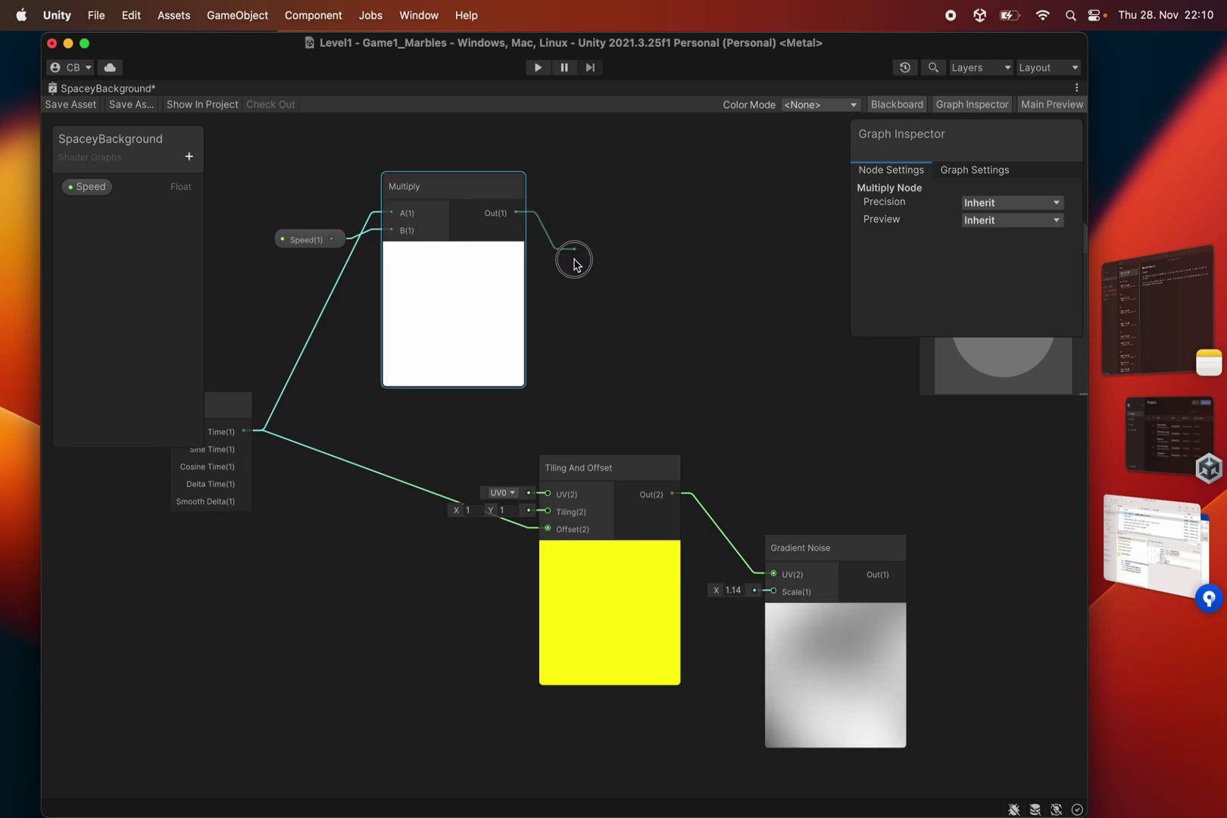
{"action": "left_click_drag", "start_coordinate": [512, 519], "coordinate": [548, 529]}
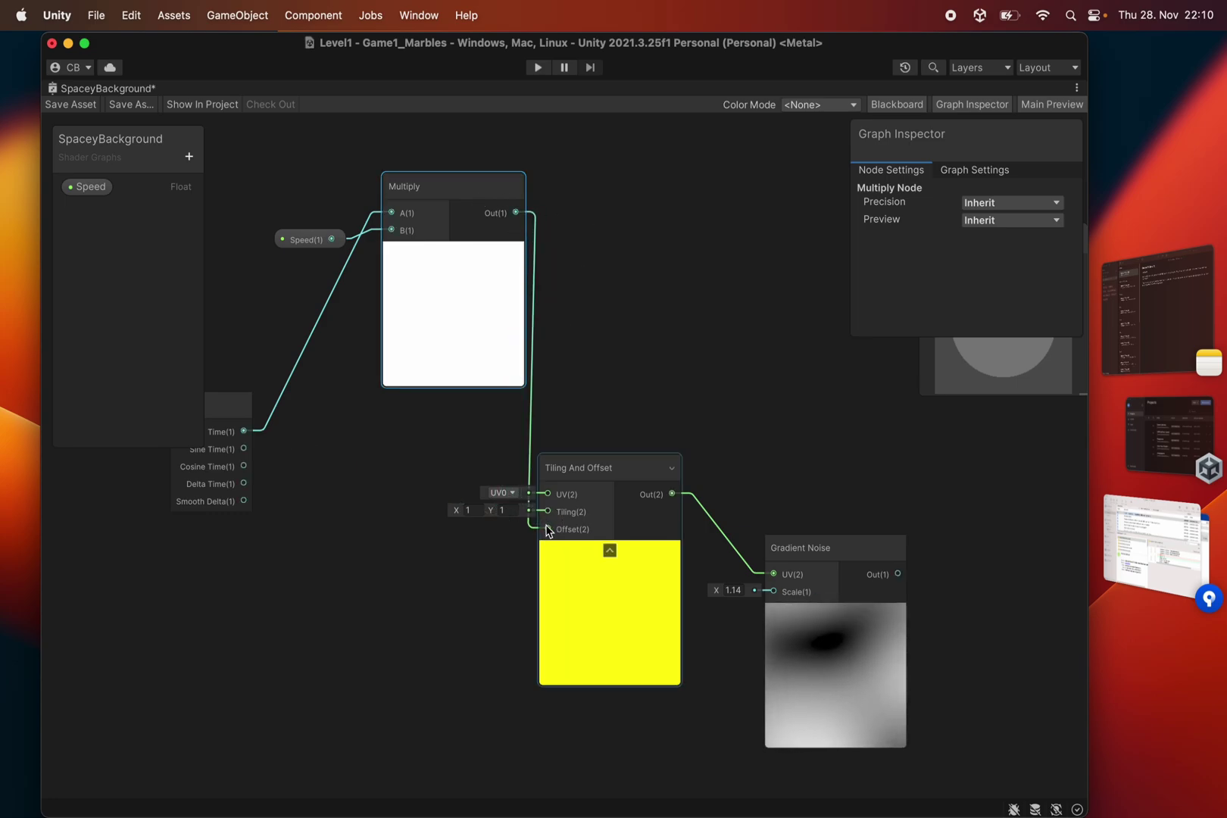
{"action": "left_click_drag", "start_coordinate": [292, 233], "coordinate": [274, 216]}
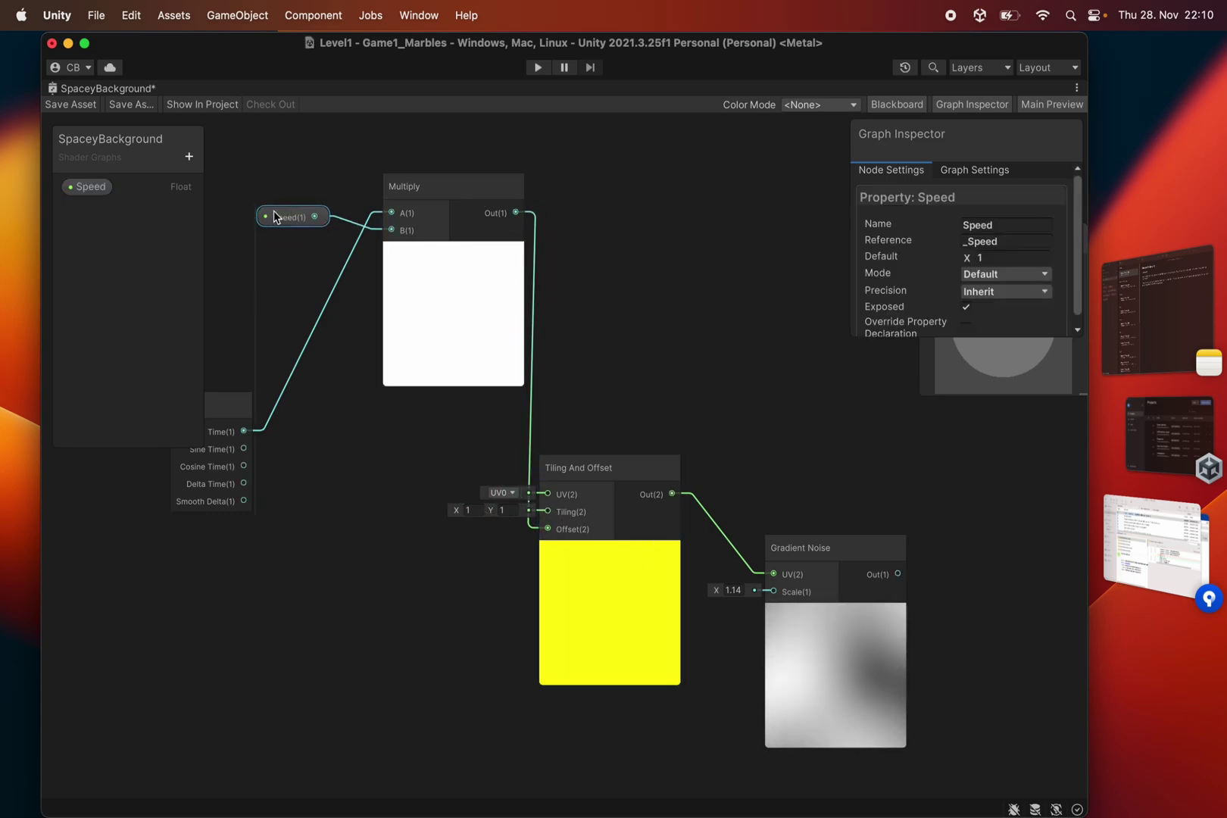
{"action": "left_click_drag", "start_coordinate": [966, 262], "coordinate": [935, 271]}
Step: Confirm Speed's default of 1 and bring the Multiply node into view
{"action": "type", "text": "1"}
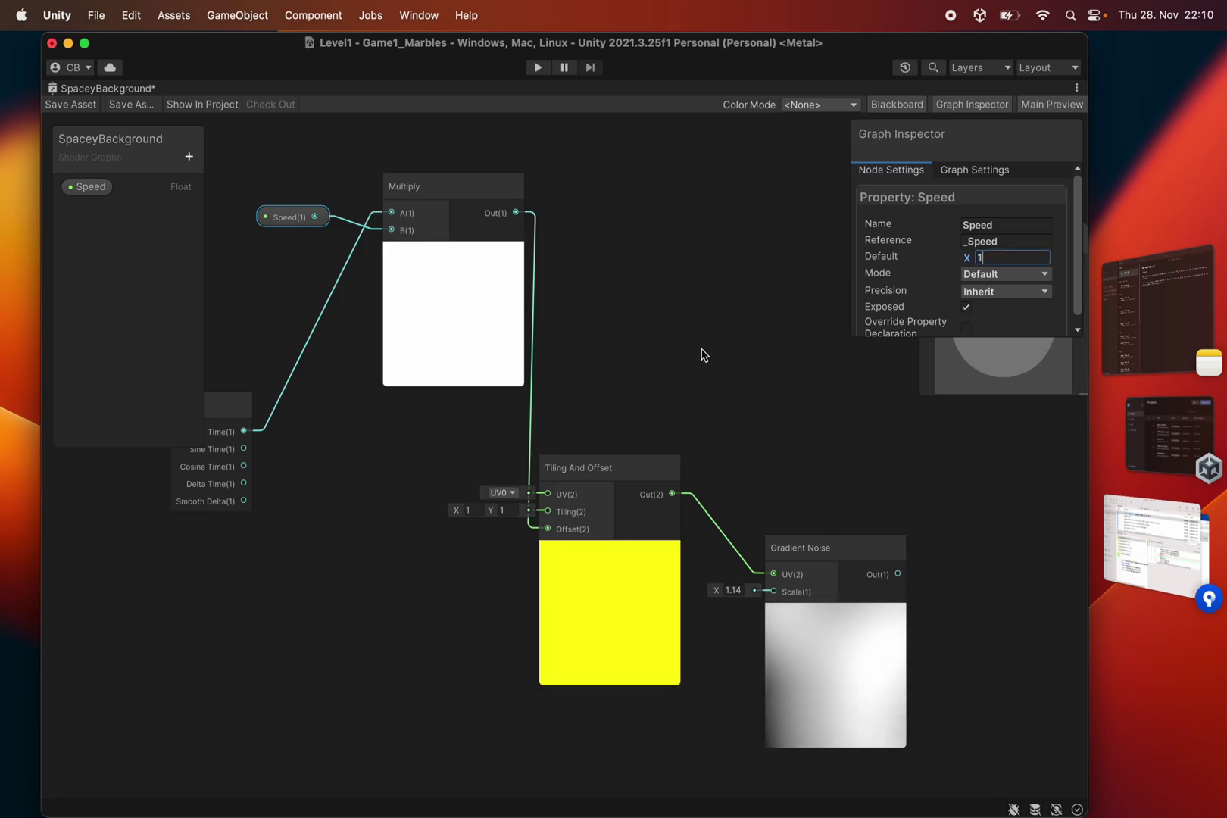
{"action": "left_click", "coordinate": [703, 356]}
{"action": "scroll", "coordinate": [644, 367], "scroll_direction": "right", "scroll_amount": 10}
{"action": "scroll", "coordinate": [644, 367], "scroll_direction": "down", "scroll_amount": 3}
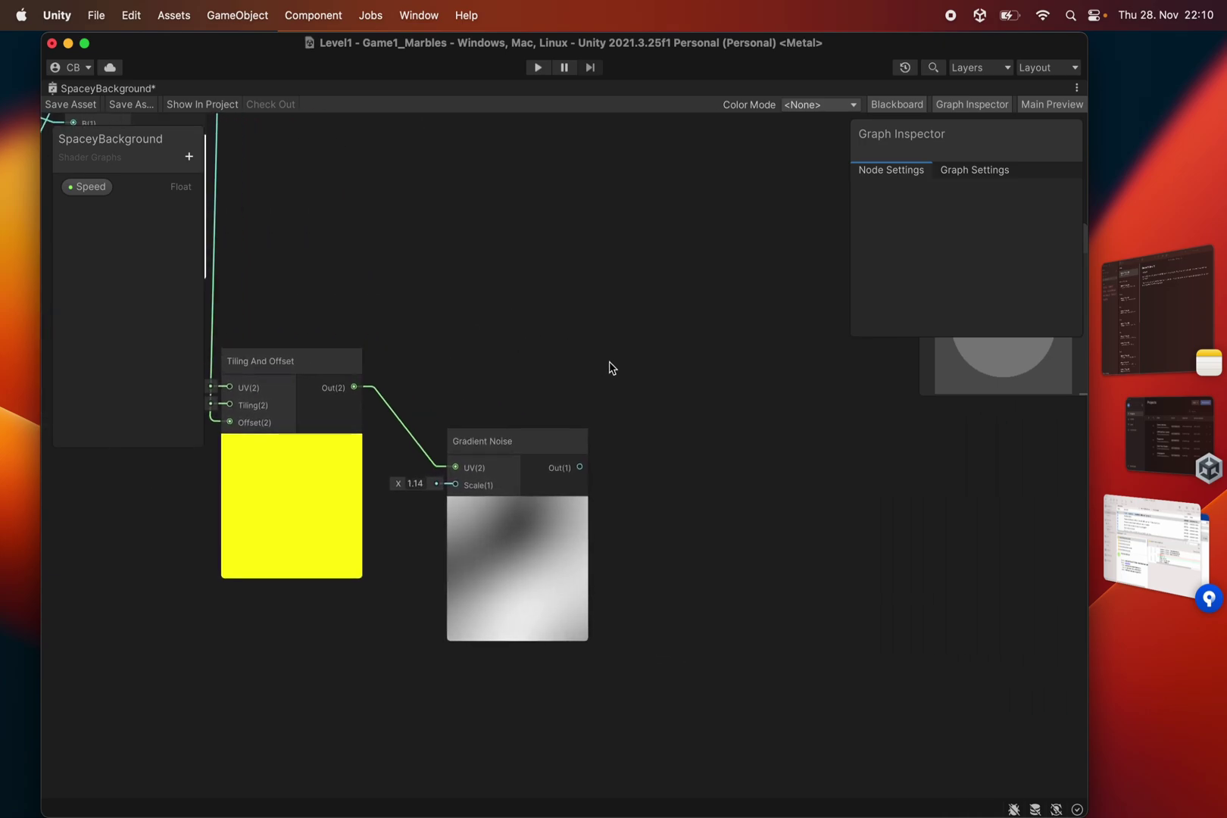
{"action": "scroll", "coordinate": [612, 368], "scroll_direction": "down", "scroll_amount": 3}
{"action": "middle_click_drag", "start_coordinate": [676, 446], "coordinate": [632, 490]}
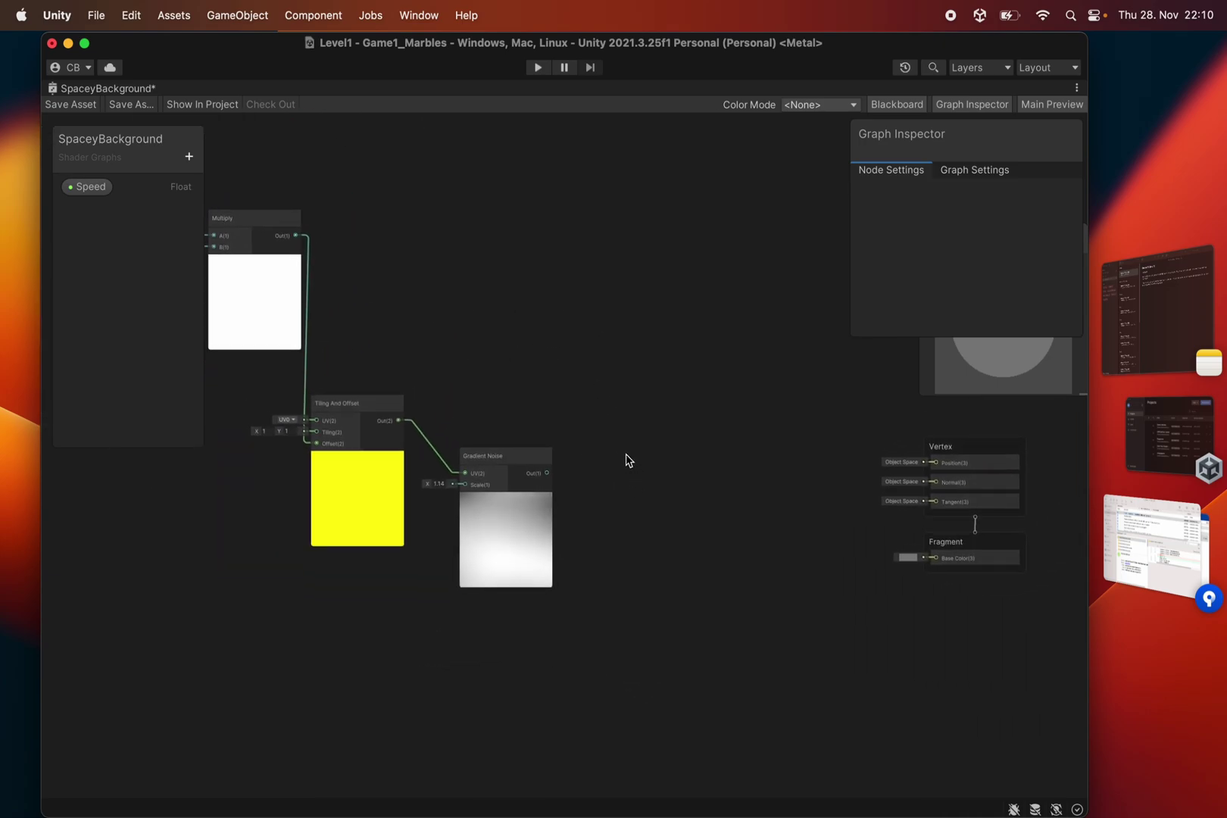
{"action": "scroll", "coordinate": [626, 459], "scroll_direction": "up", "scroll_amount": 3}
{"action": "scroll", "coordinate": [627, 460], "scroll_direction": "left", "scroll_amount": 3}
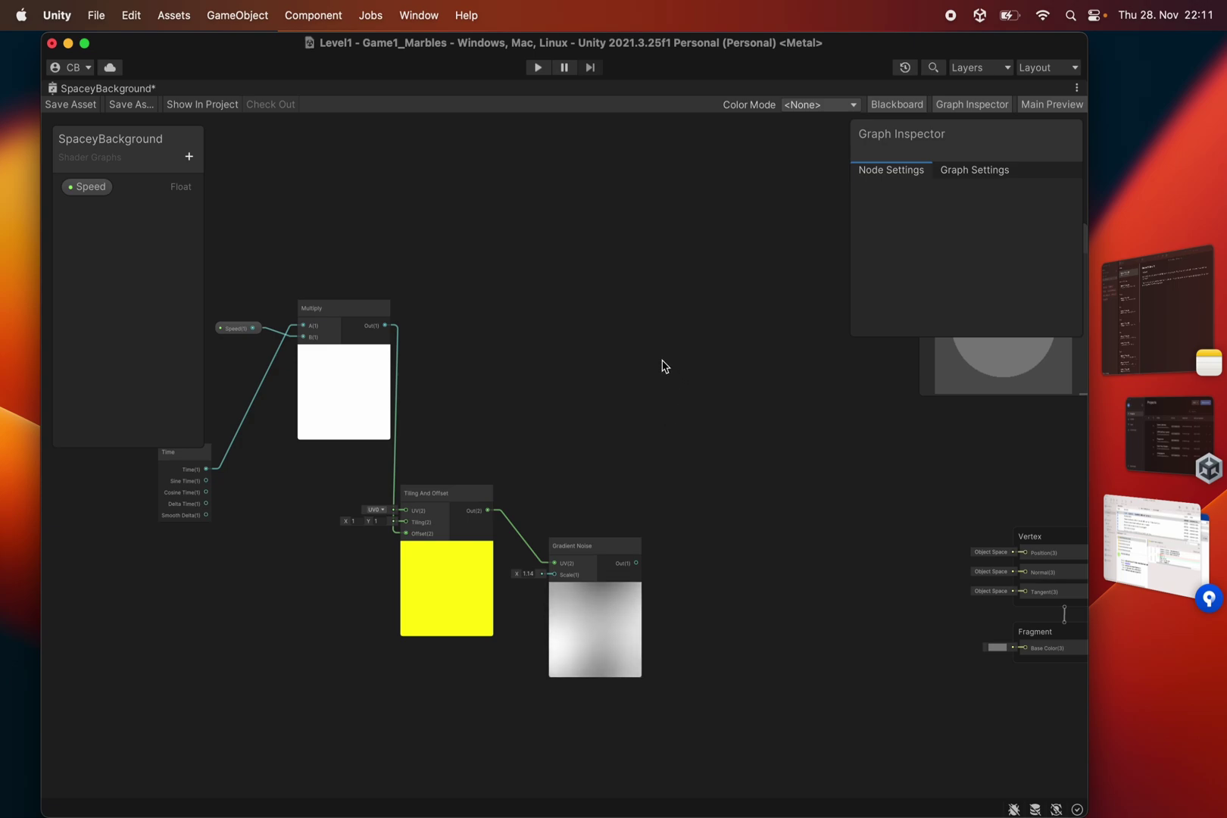
{"action": "middle_click_drag", "start_coordinate": [605, 331], "coordinate": [642, 373]}
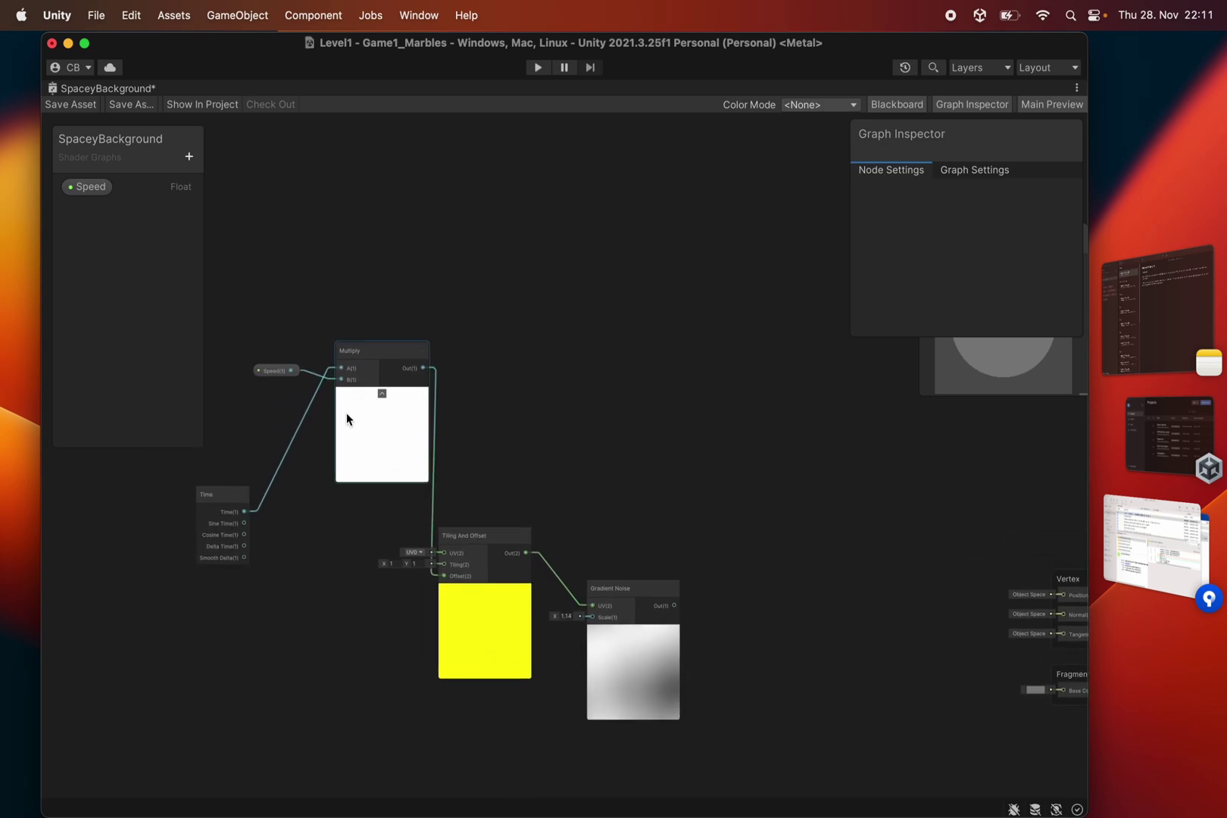
Step: Move Multiply beside Time, with Speed below-left, forming a compact chain into Tiling And Offset
{"action": "left_click_drag", "start_coordinate": [362, 355], "coordinate": [303, 511]}
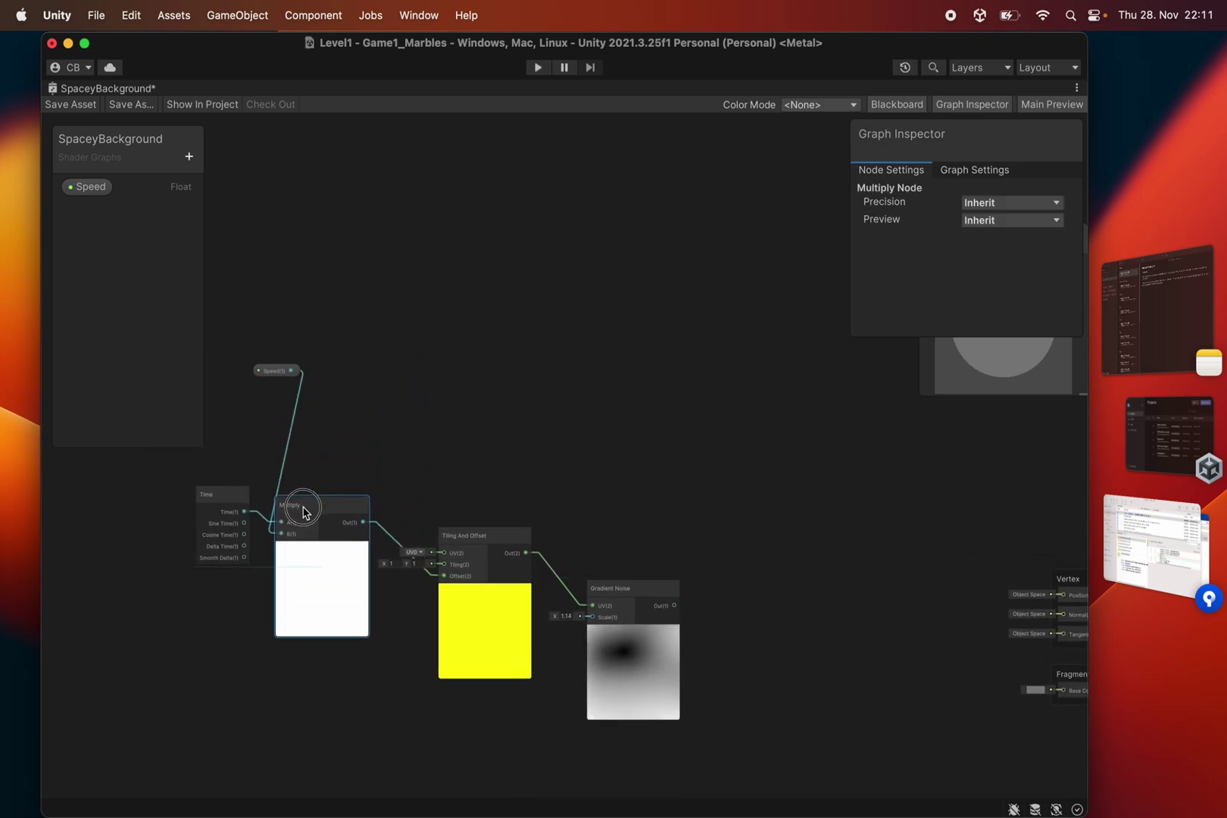
{"action": "left_click_drag", "start_coordinate": [219, 493], "coordinate": [196, 503]}
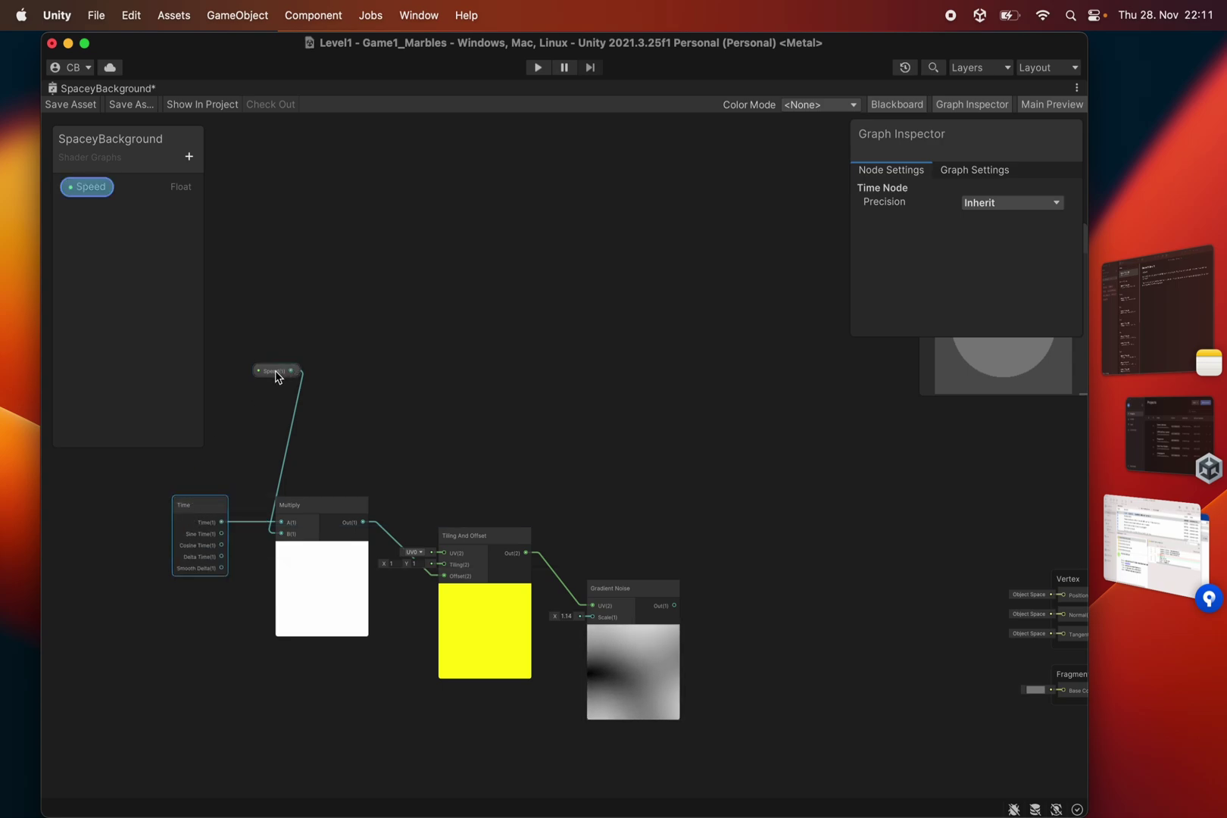
{"action": "left_click_drag", "start_coordinate": [277, 378], "coordinate": [231, 422]}
{"action": "middle_click_drag", "start_coordinate": [485, 400], "coordinate": [456, 379]}
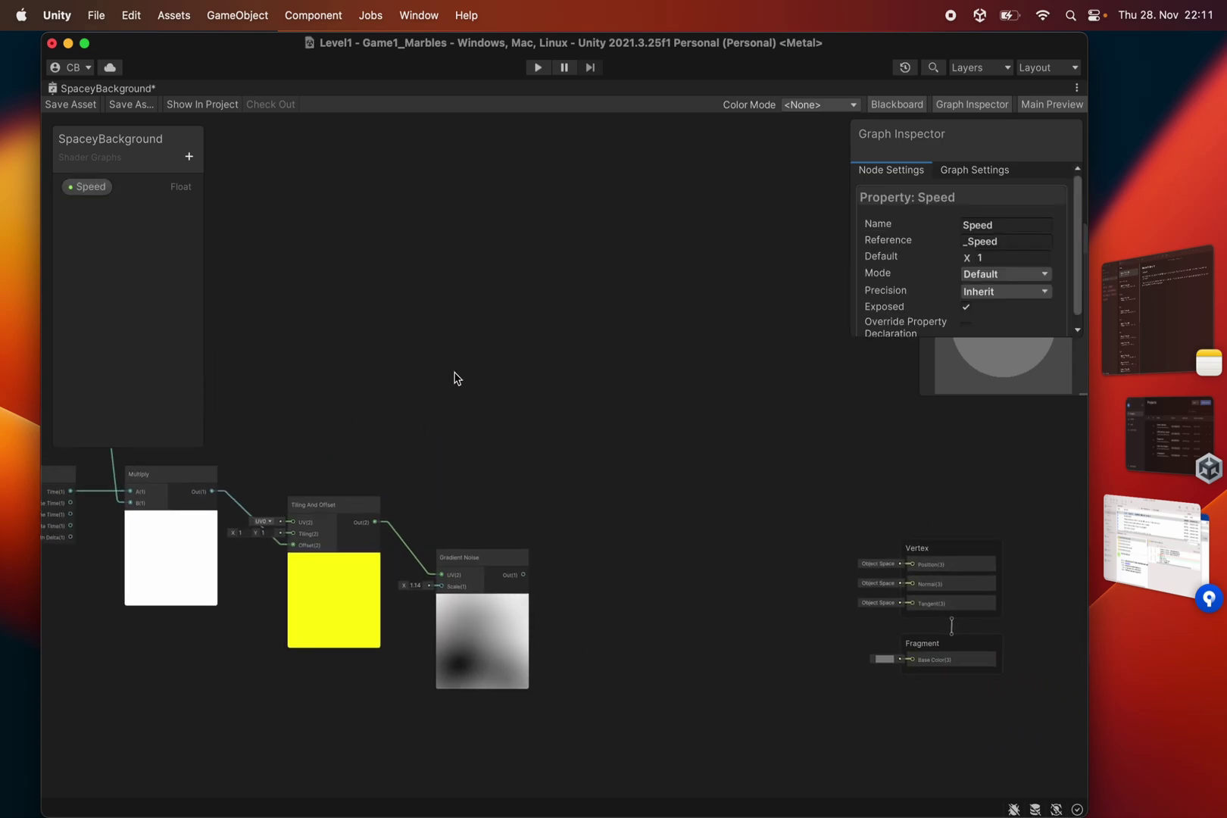
{"action": "middle_click_drag", "start_coordinate": [495, 337], "coordinate": [671, 324]}
{"action": "scroll", "coordinate": [416, 353], "scroll_direction": "up", "scroll_amount": 2}
{"action": "middle_click_drag", "start_coordinate": [416, 353], "coordinate": [453, 366]}
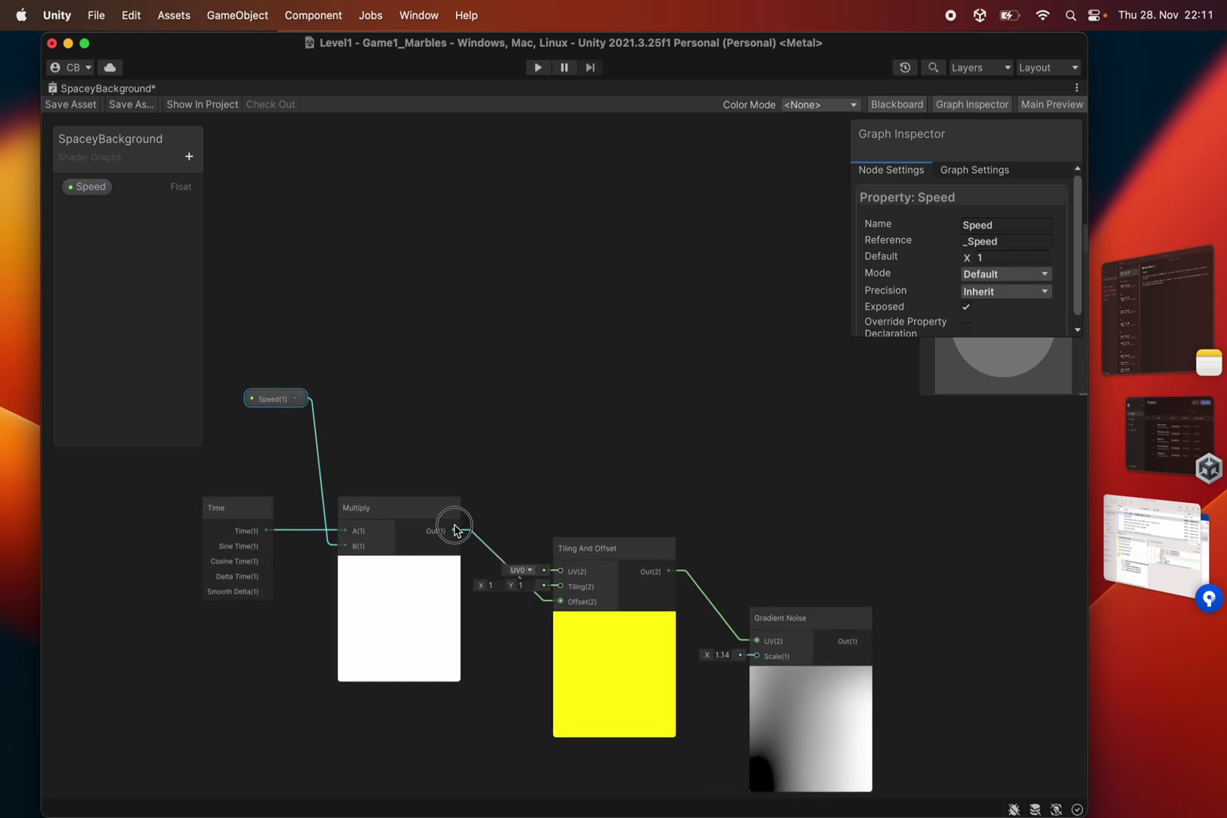
Step: Add a One Minus node fed by Multiply's output
{"action": "left_click_drag", "start_coordinate": [541, 338], "coordinate": [542, 341]}
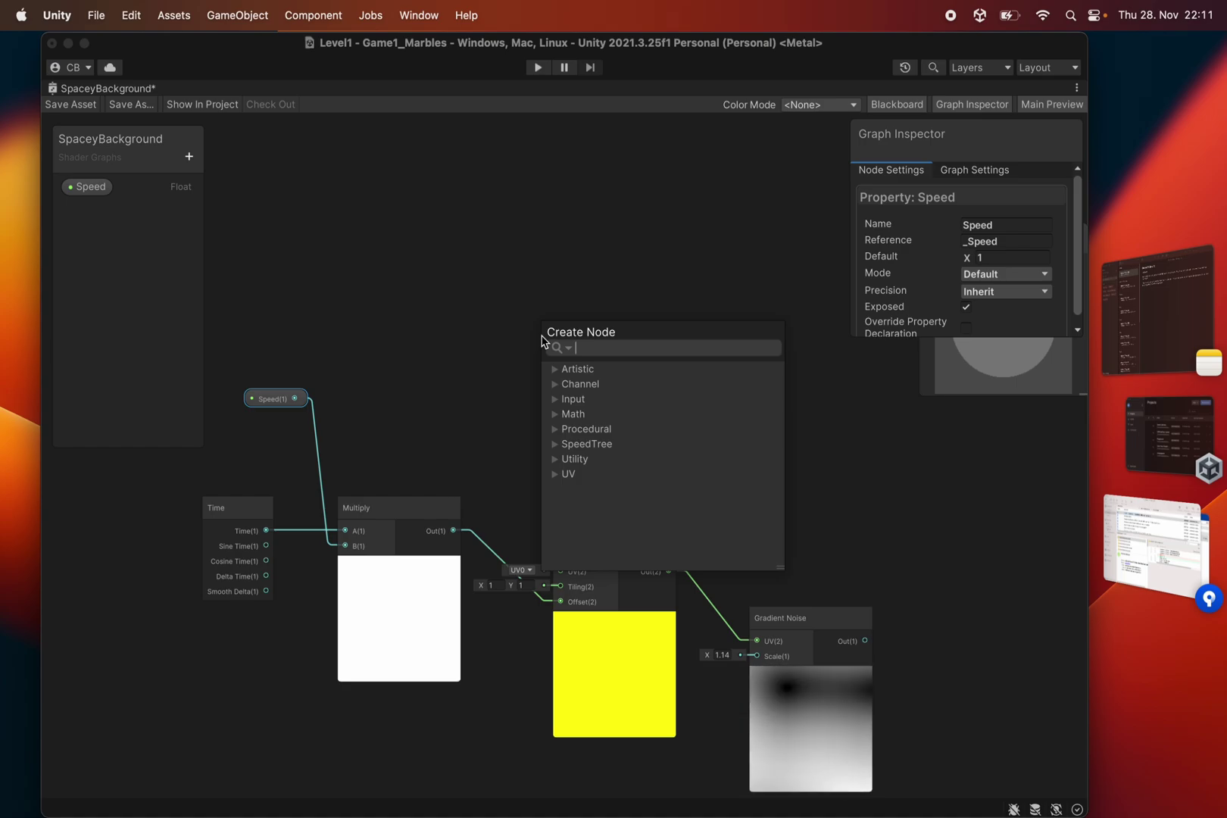
{"action": "type", "text": "one"}
{"action": "key", "text": "Return"}
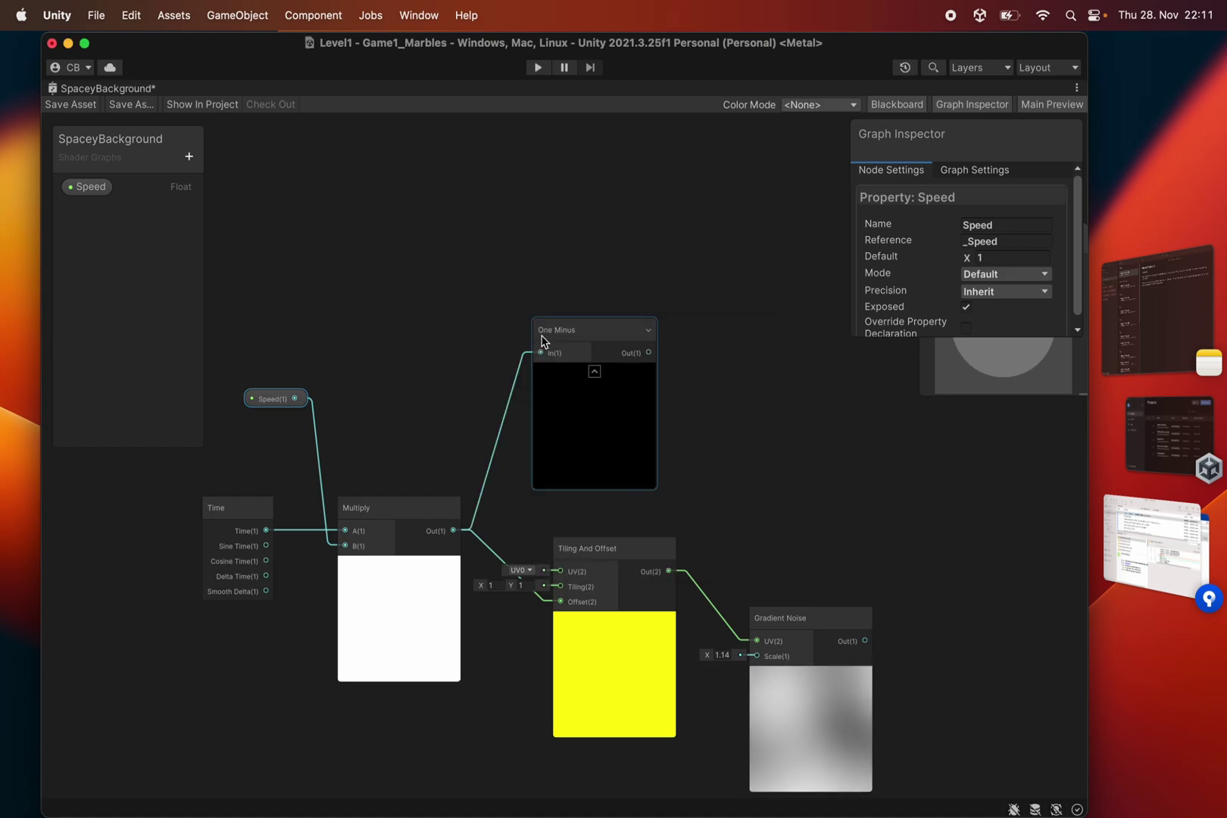
{"action": "left_click_drag", "start_coordinate": [577, 329], "coordinate": [597, 282]}
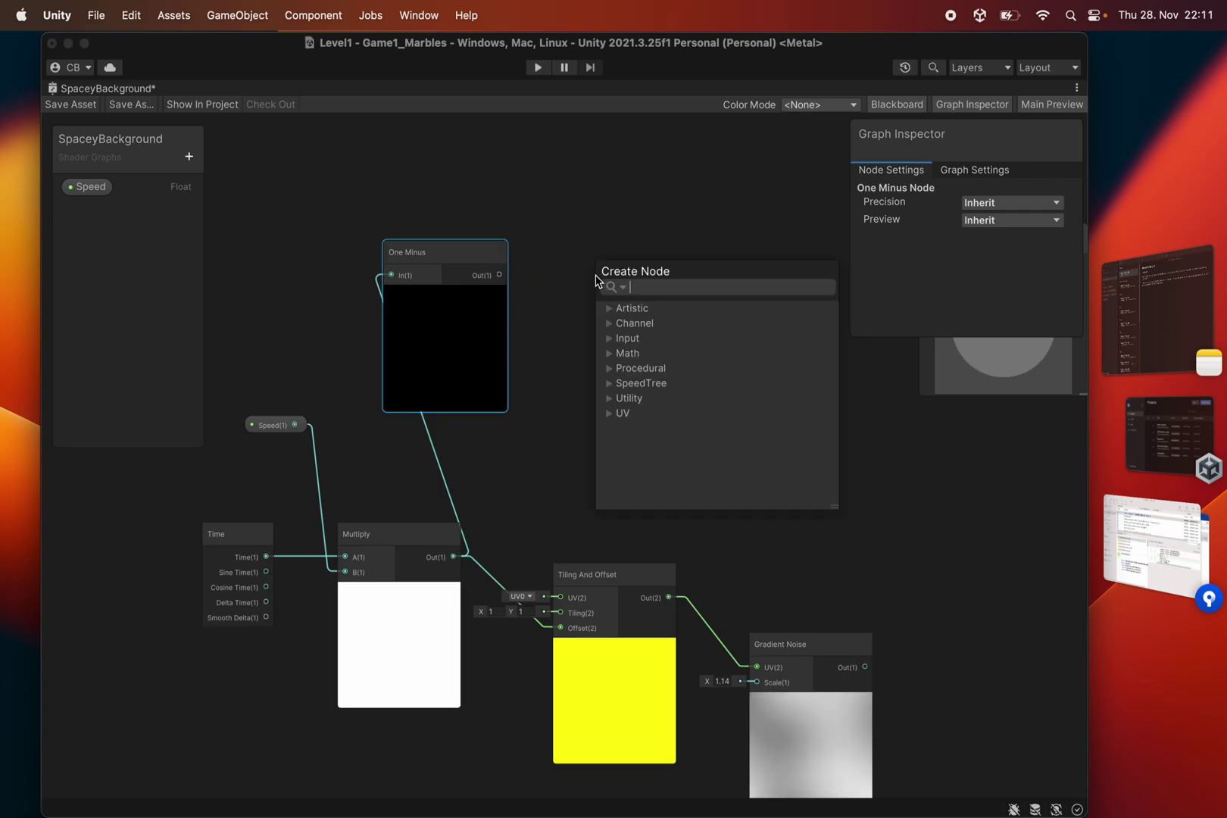
Step: Chain a second Tiling And Offset and a Gradient Noise (scale 10) after One Minus
{"action": "type", "text": "til"}
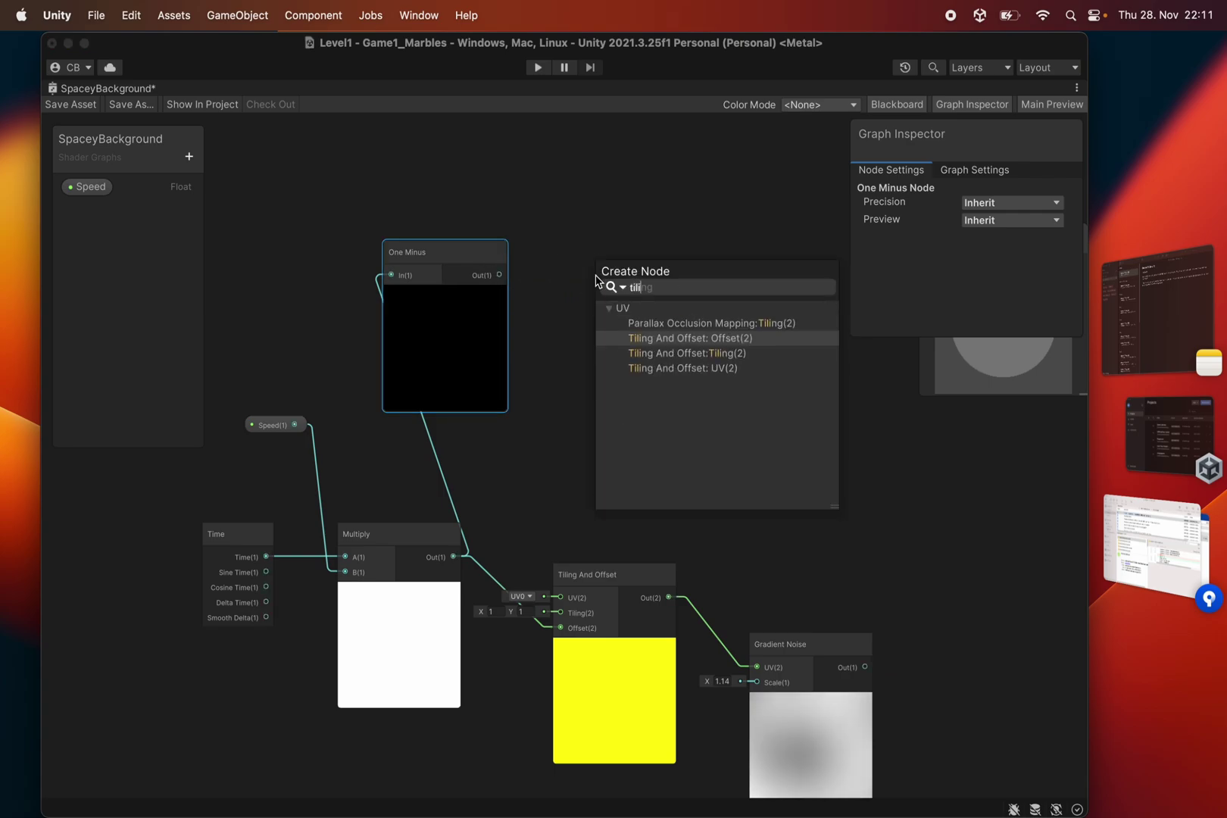
{"action": "key", "text": "Return"}
{"action": "middle_click_drag", "start_coordinate": [726, 329], "coordinate": [529, 309]}
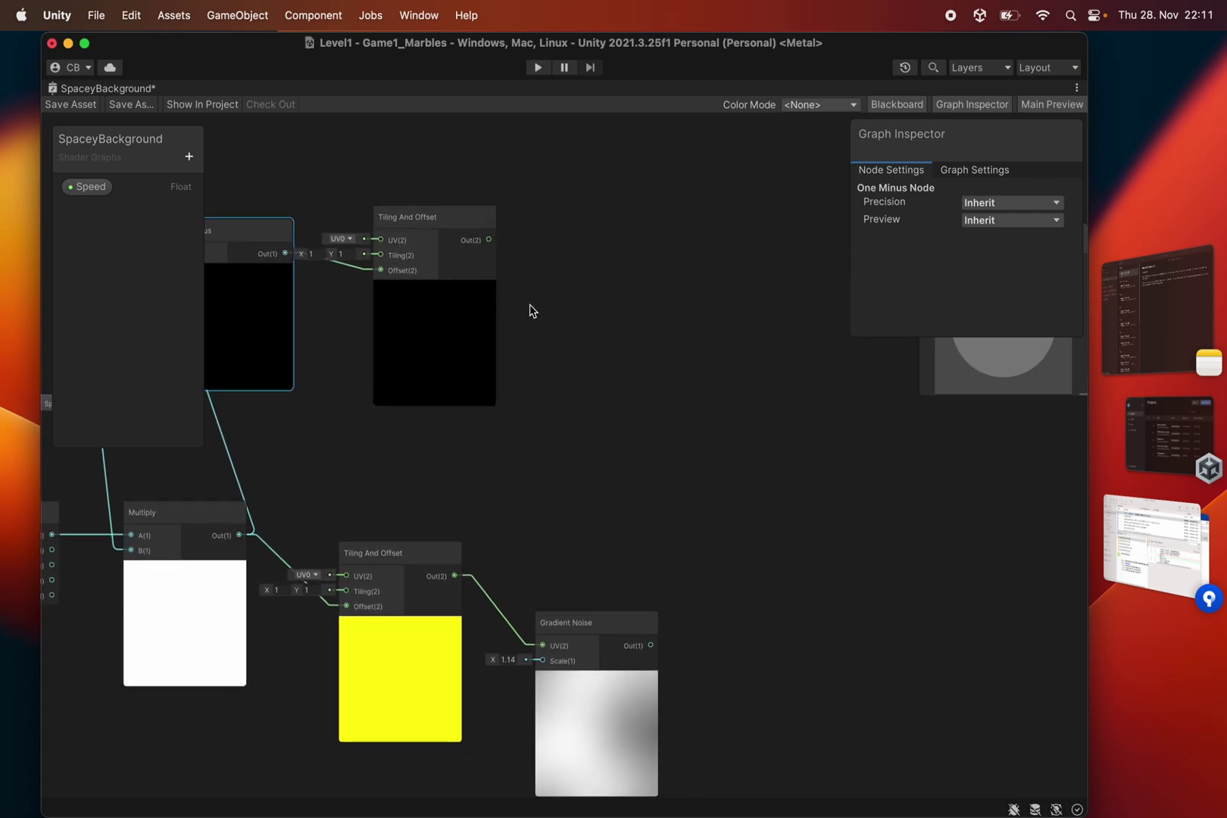
{"action": "left_click_drag", "start_coordinate": [489, 240], "coordinate": [623, 286]}
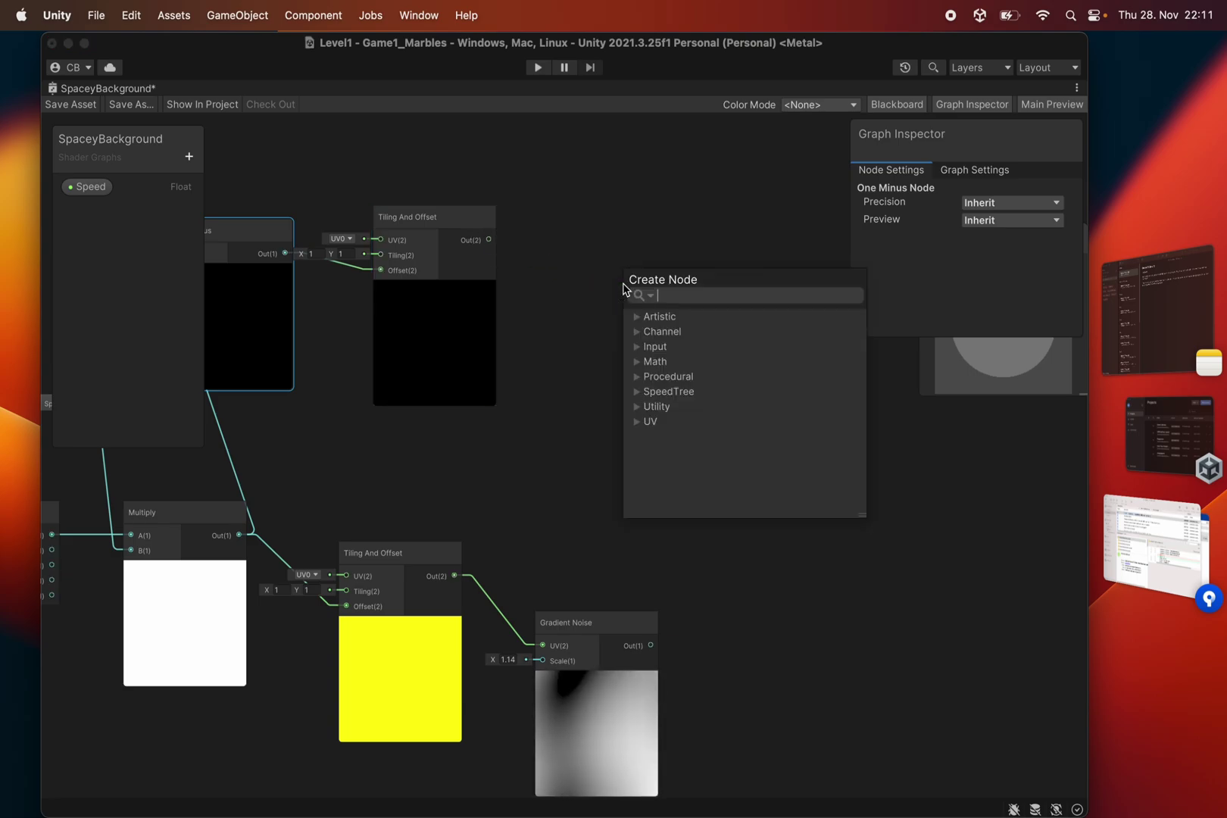
{"action": "type", "text": "gradi"}
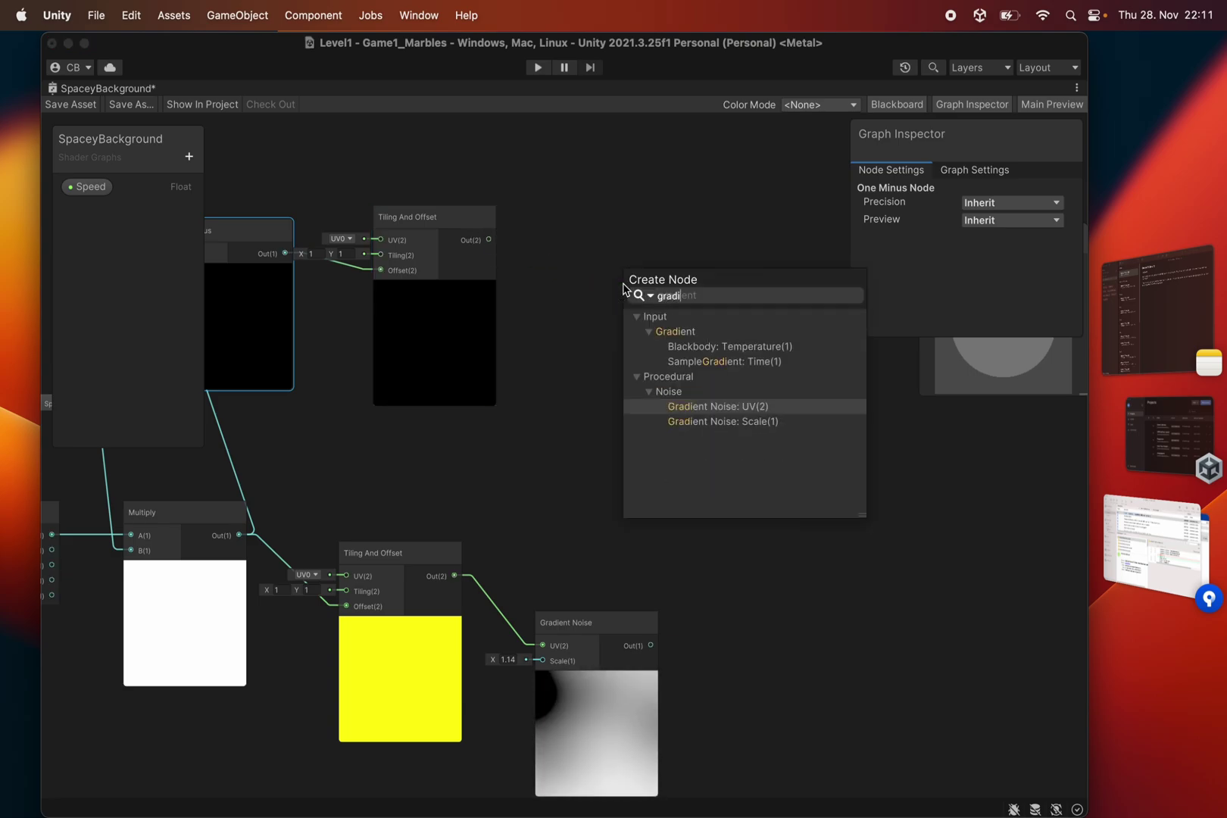
{"action": "key", "text": "Return"}
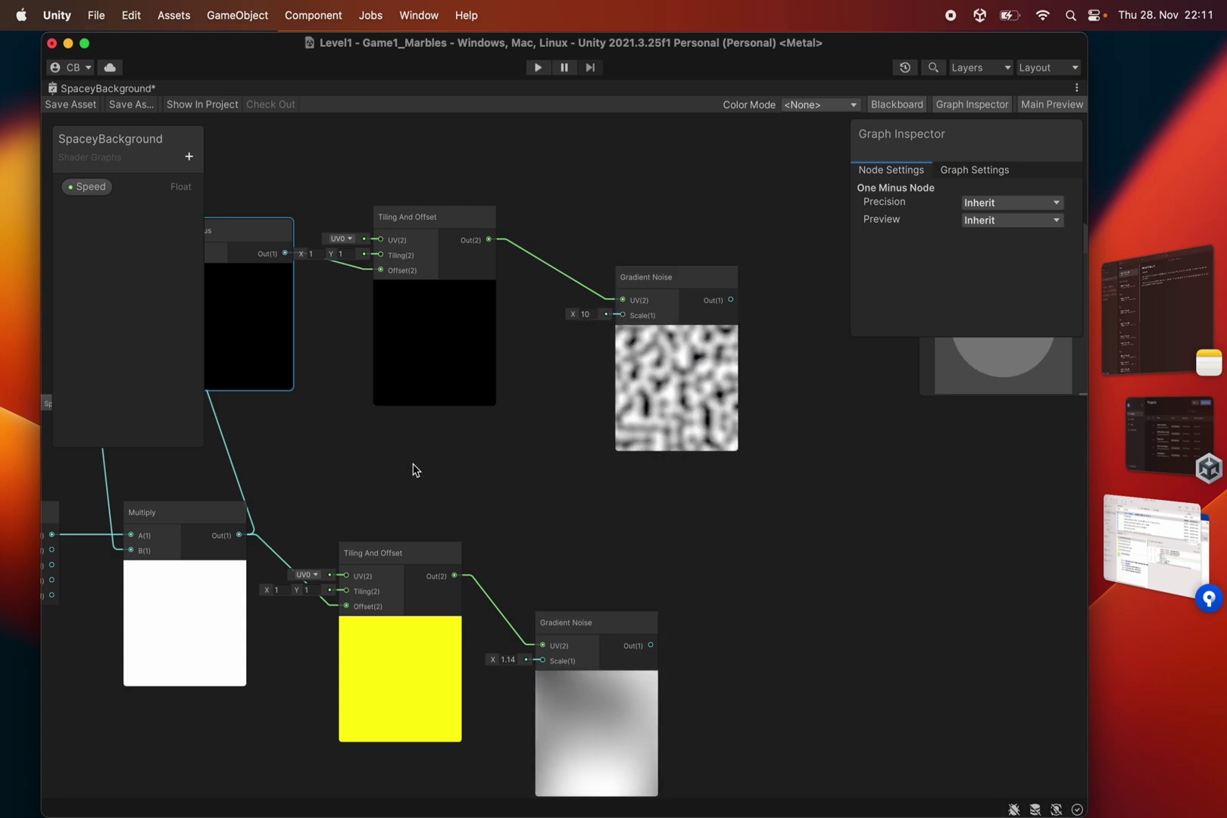
Step: Change the upper Gradient Noise's Scale from 10 to 1 and move it down-left
{"action": "middle_click_drag", "start_coordinate": [414, 469], "coordinate": [515, 439]}
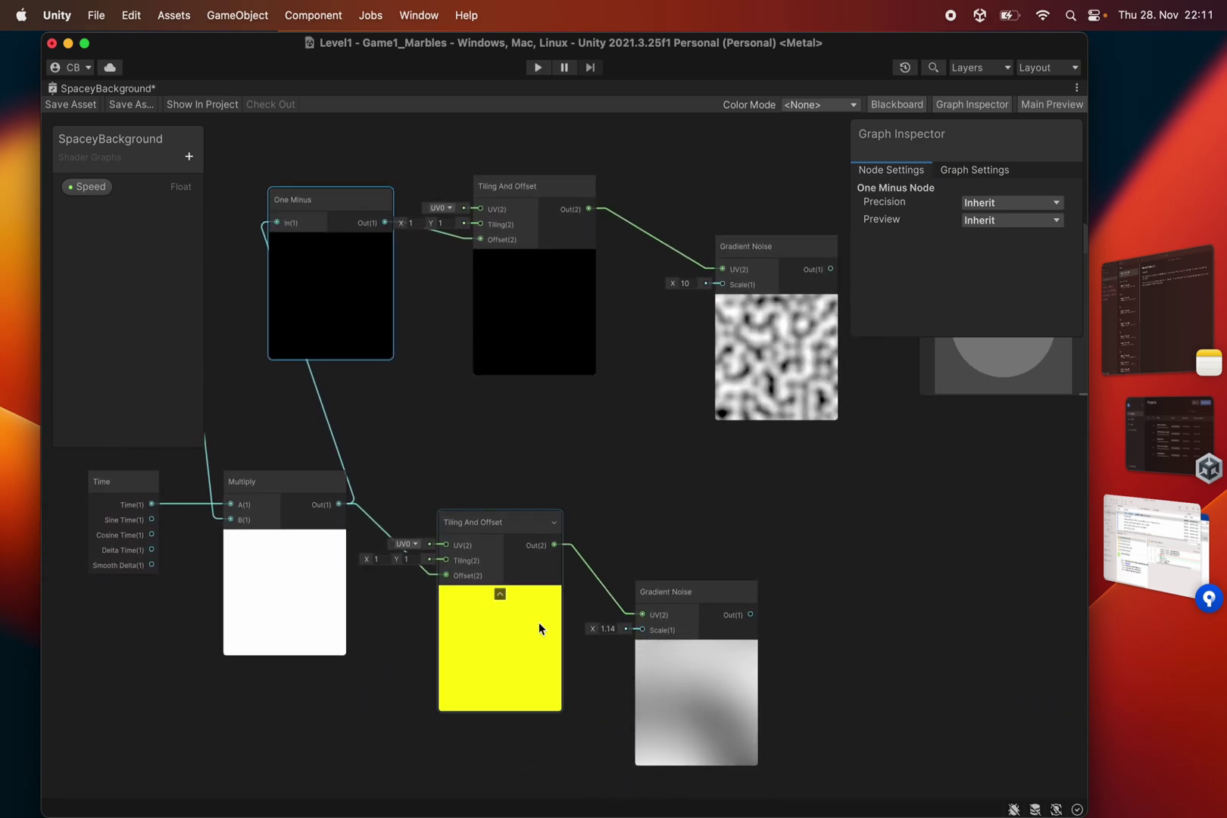
{"action": "scroll", "coordinate": [618, 466], "scroll_direction": "right", "scroll_amount": 5}
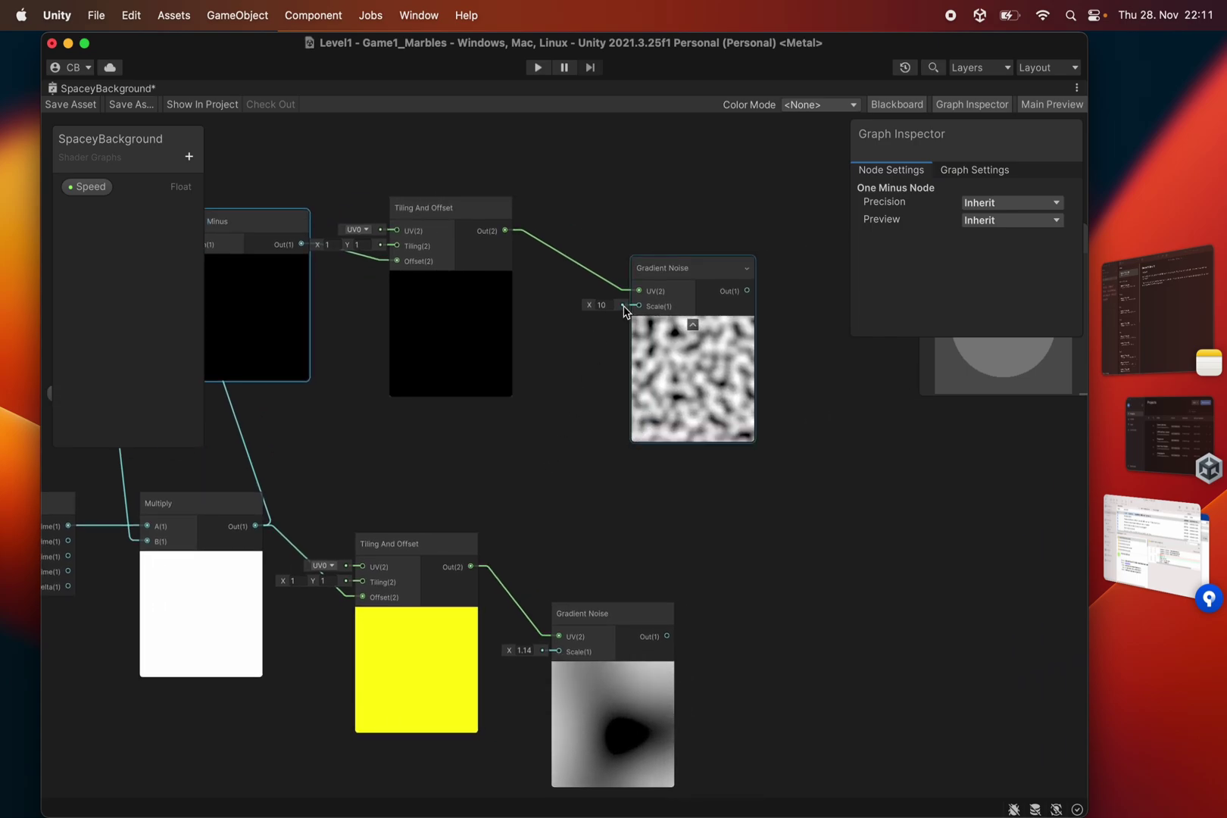
{"action": "left_click", "coordinate": [604, 305]}
{"action": "type", "text": "1"}
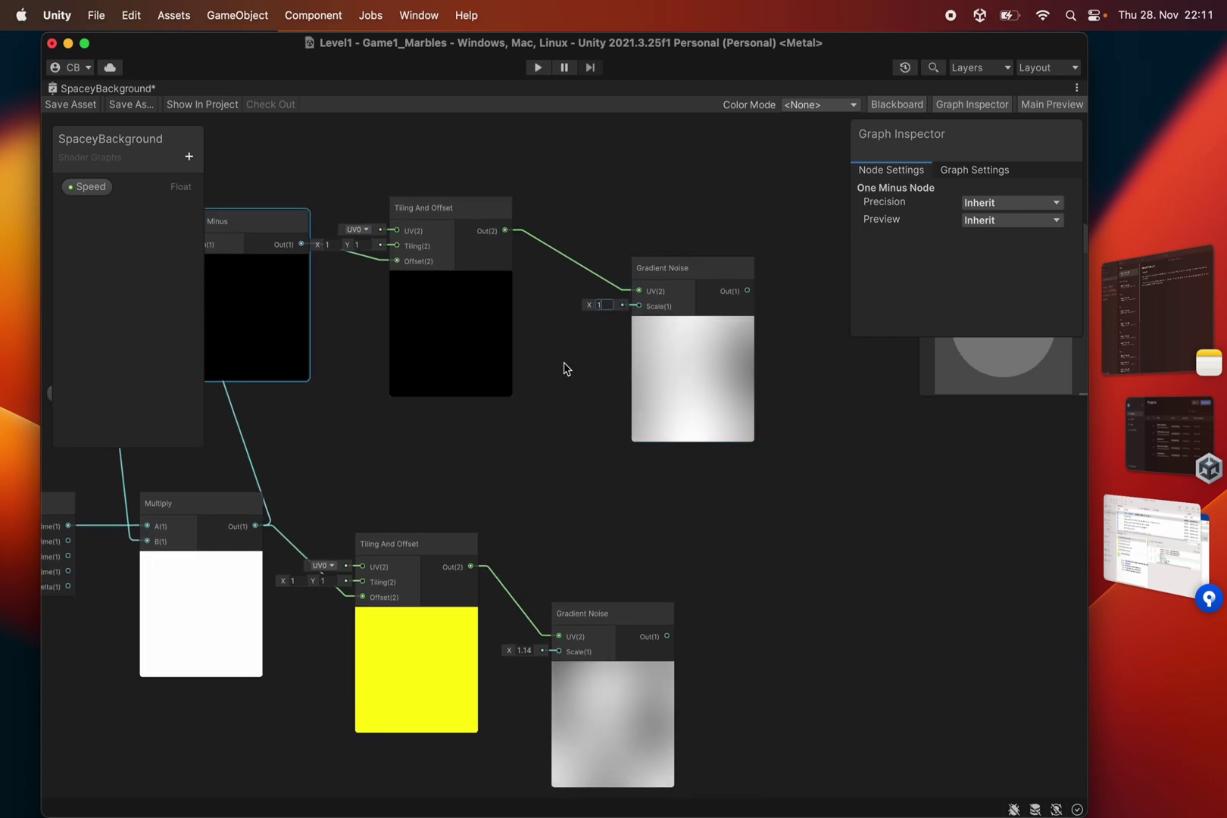
{"action": "scroll", "coordinate": [600, 433], "scroll_direction": "right", "scroll_amount": 8}
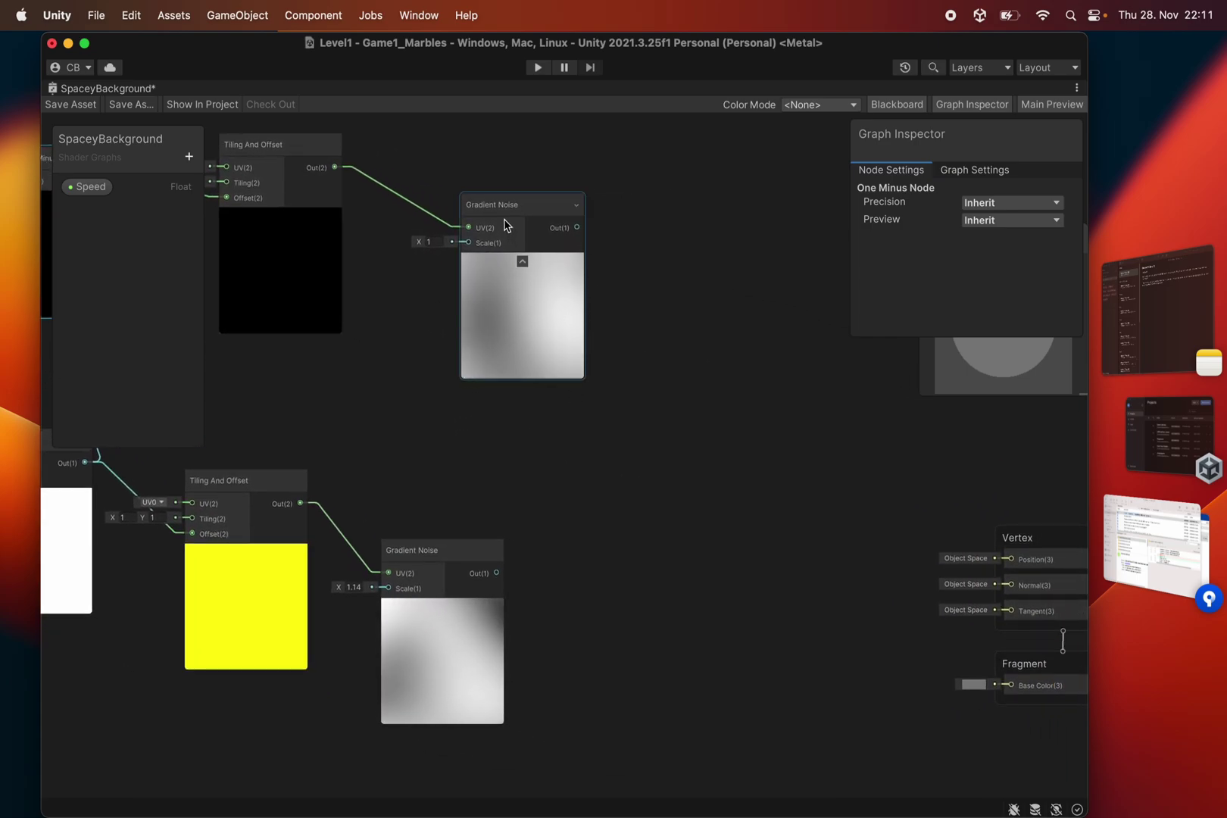
{"action": "left_click_drag", "start_coordinate": [505, 225], "coordinate": [476, 272]}
{"action": "scroll", "coordinate": [605, 382], "scroll_direction": "right", "scroll_amount": 3}
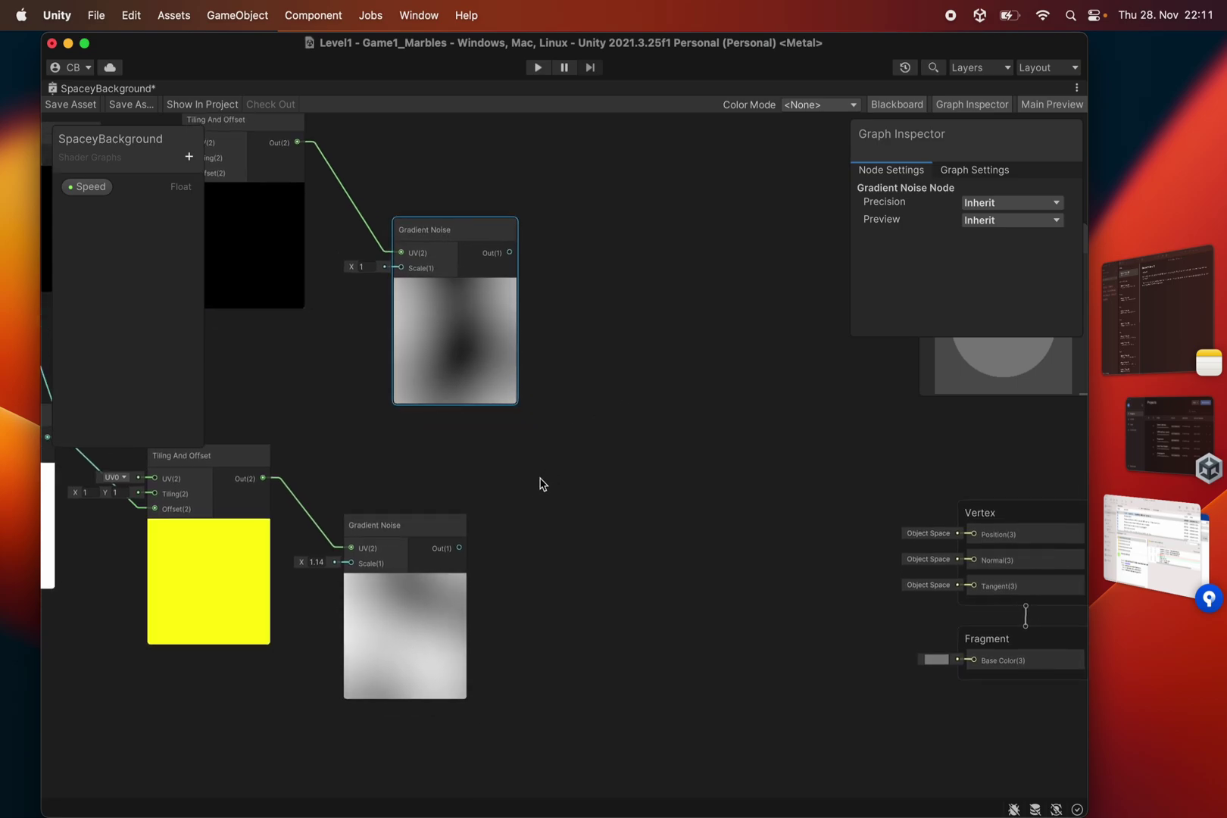
{"action": "scroll", "coordinate": [606, 533], "scroll_direction": "right", "scroll_amount": 3}
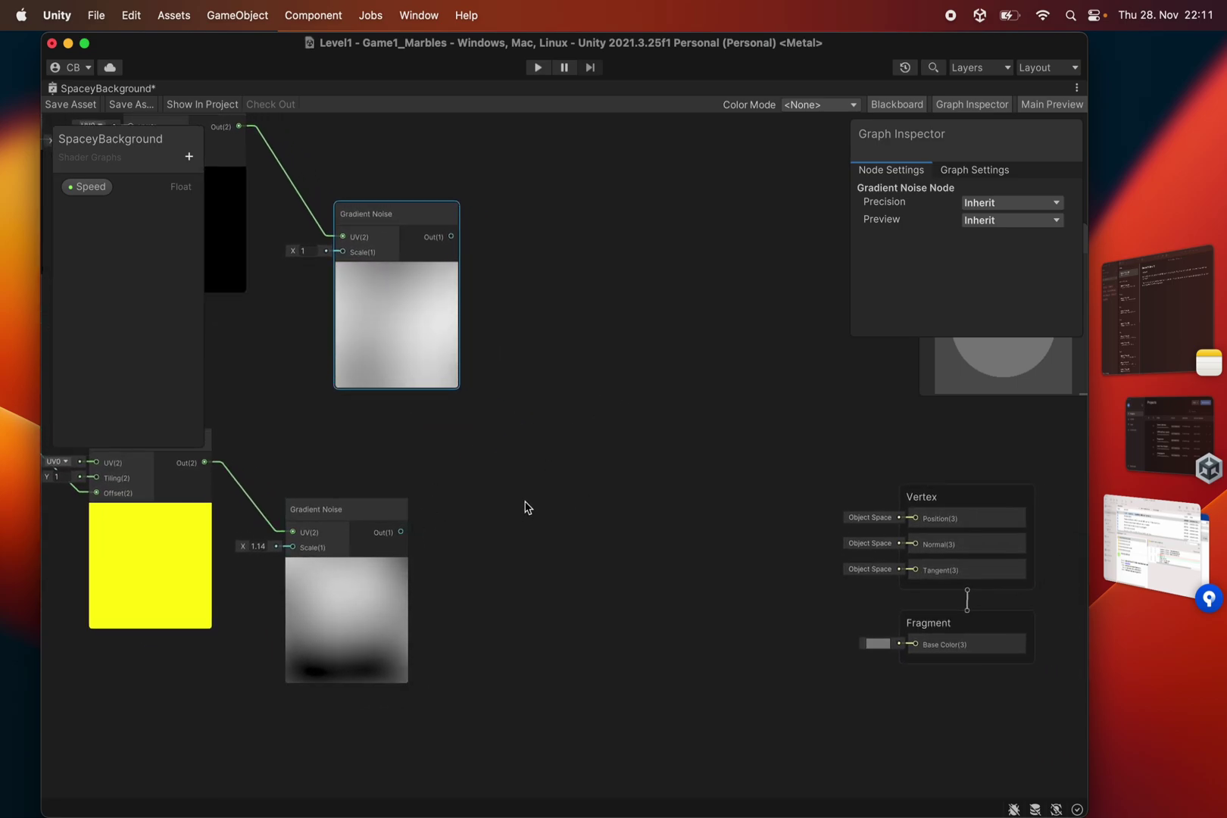
{"action": "scroll", "coordinate": [528, 507], "scroll_direction": "down", "scroll_amount": 3}
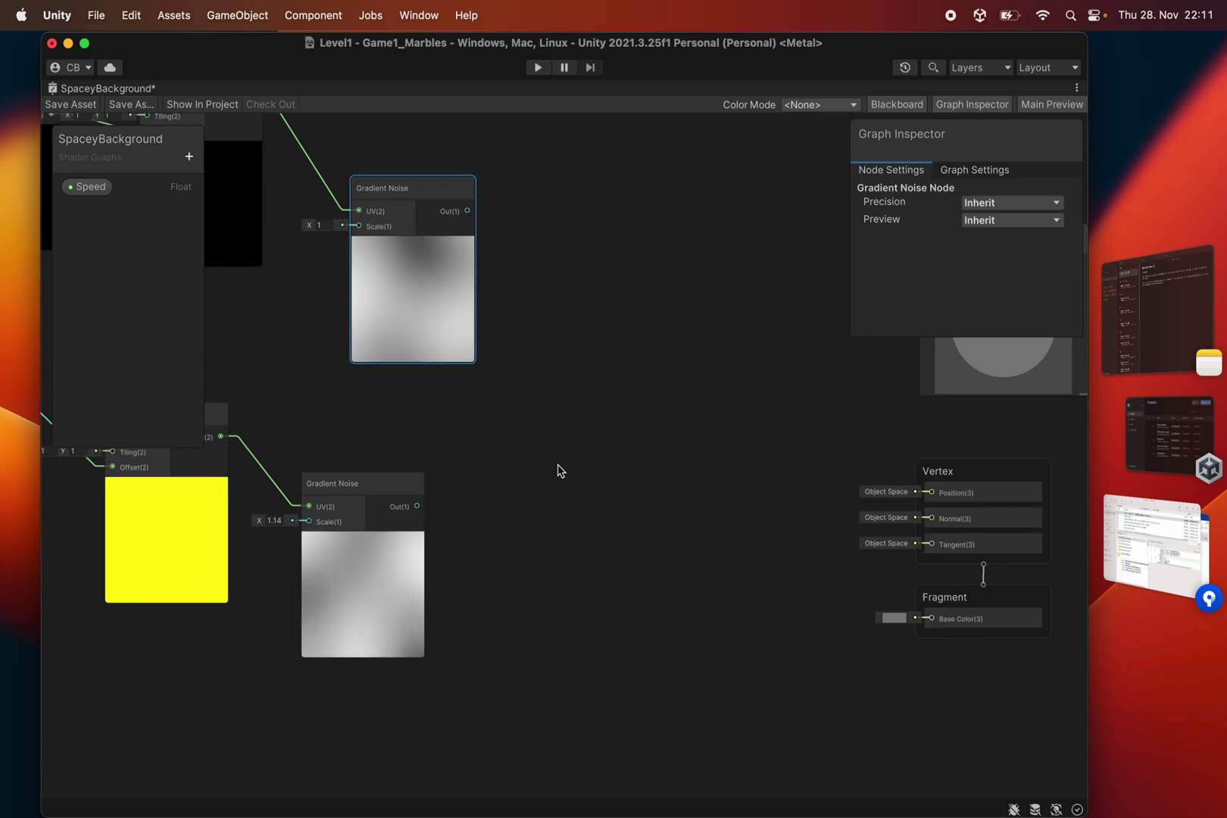
{"action": "scroll", "coordinate": [339, 493], "scroll_direction": "down", "scroll_amount": 5}
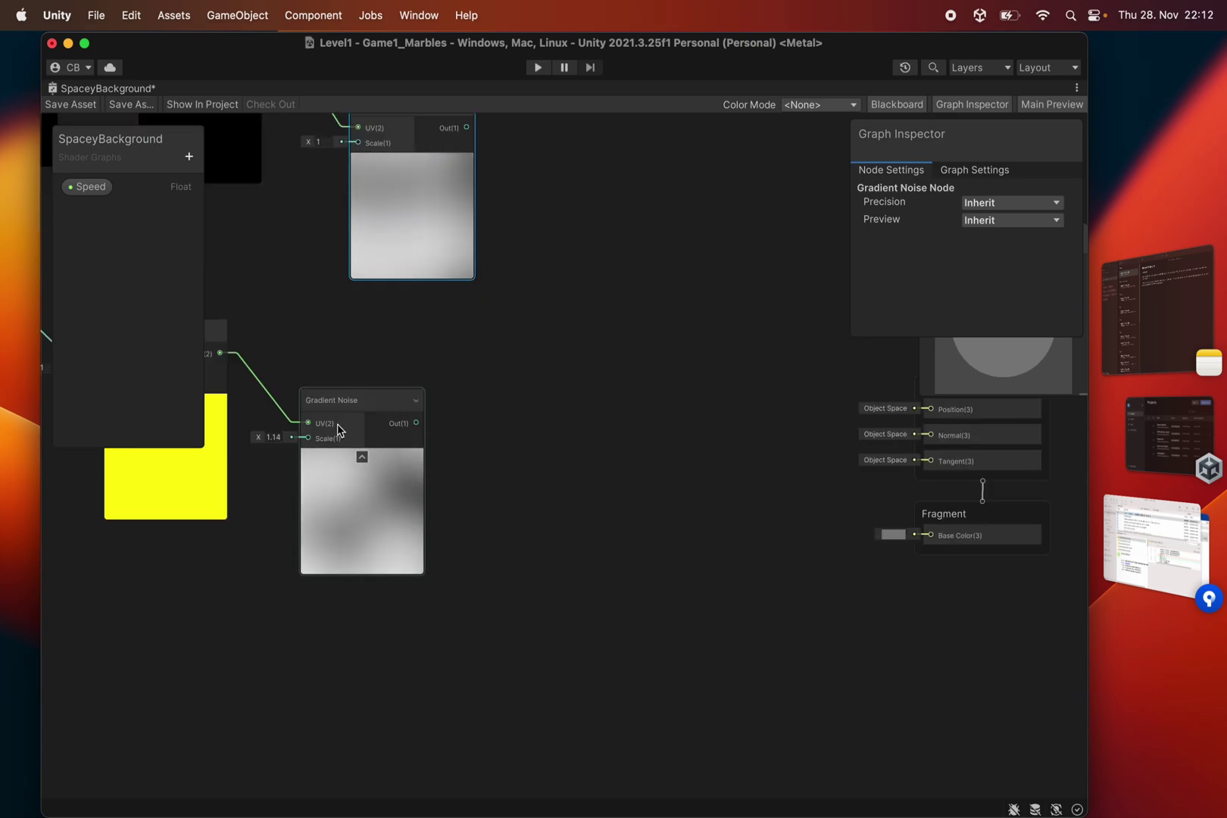
{"action": "scroll", "coordinate": [614, 485], "scroll_direction": "down", "scroll_amount": 3}
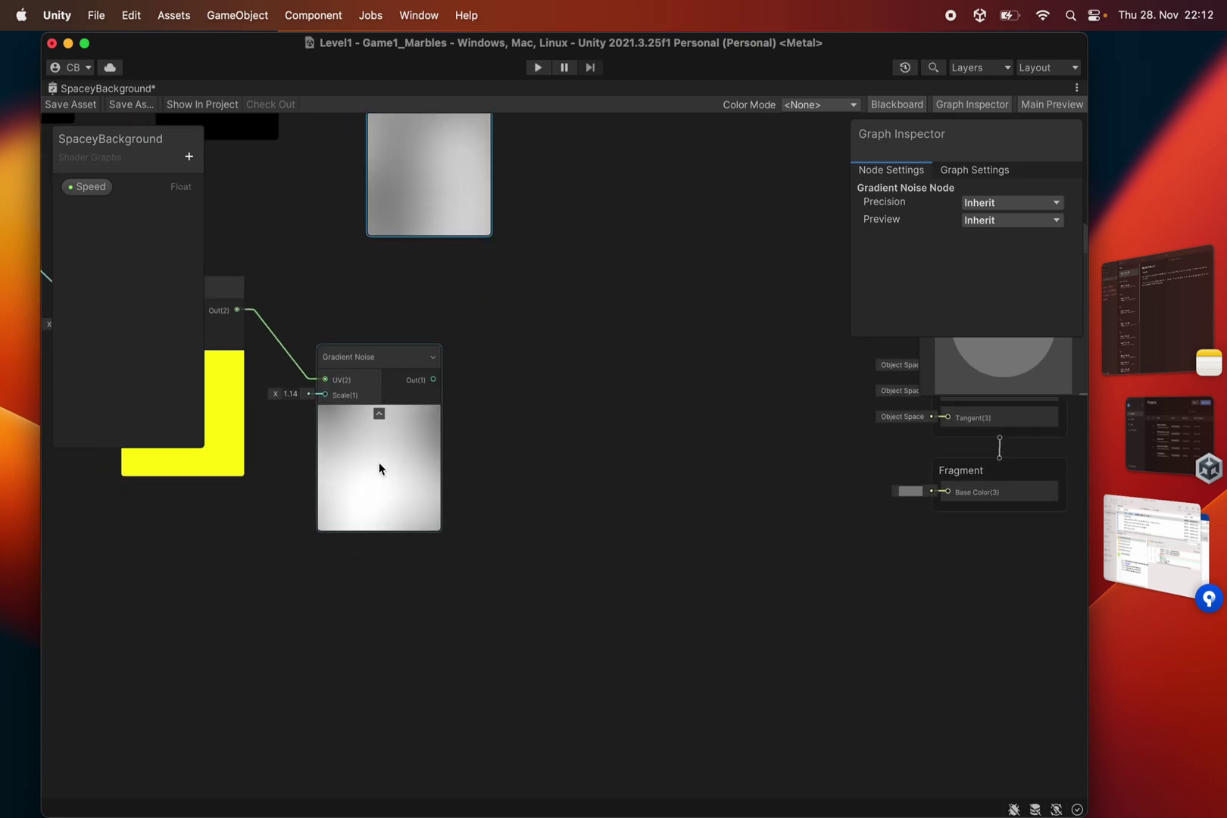
{"action": "scroll", "coordinate": [638, 375], "scroll_direction": "up", "scroll_amount": 5}
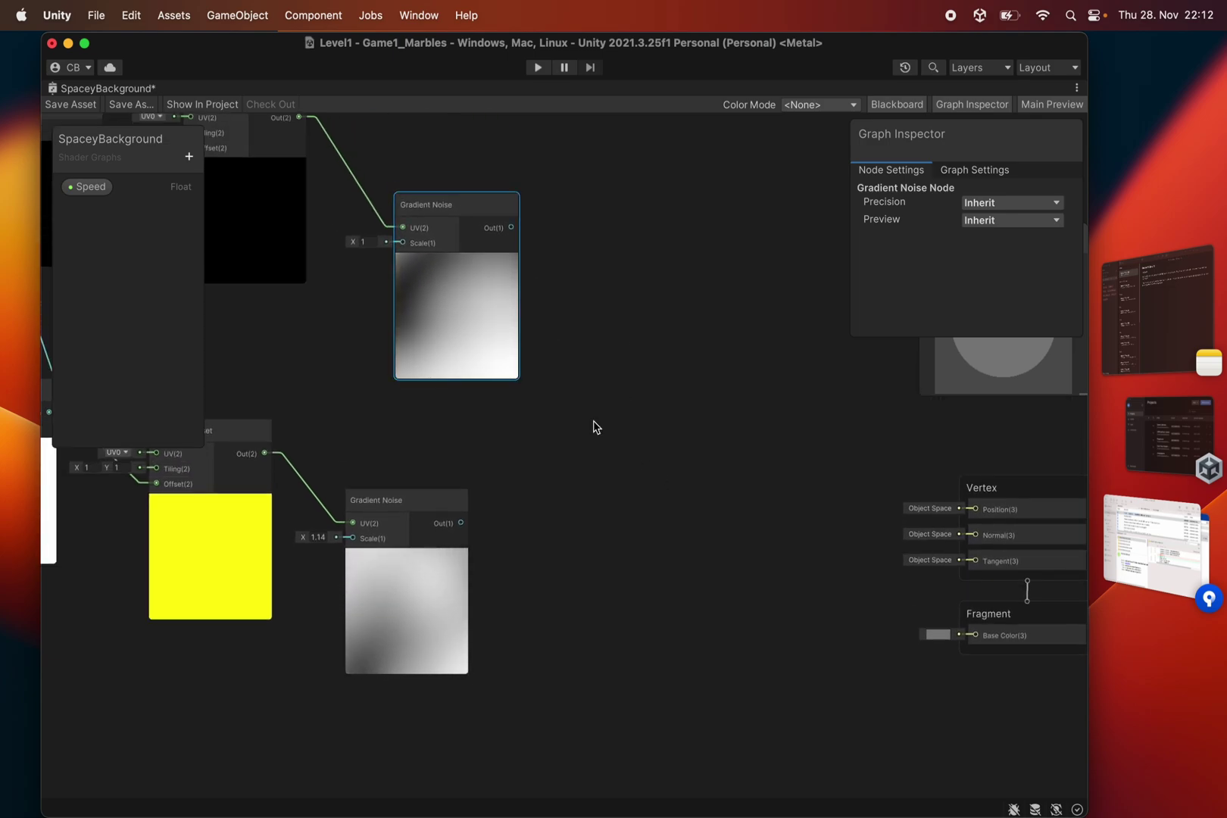
Step: Add a Color1 colour property with a magenta CD077D default
{"action": "left_click", "coordinate": [189, 157]}
{"action": "left_click", "coordinate": [210, 272]}
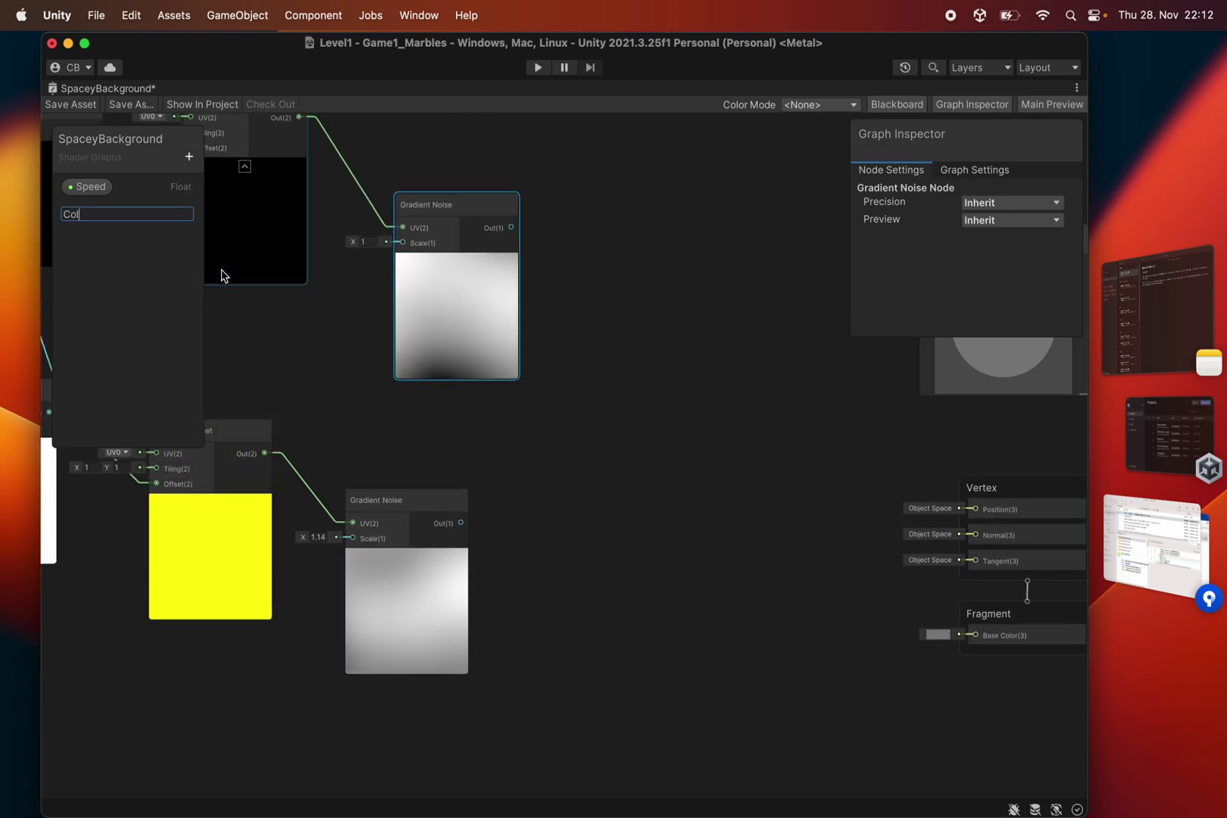
{"action": "left_click", "coordinate": [92, 216]}
{"action": "left_click", "coordinate": [974, 258]}
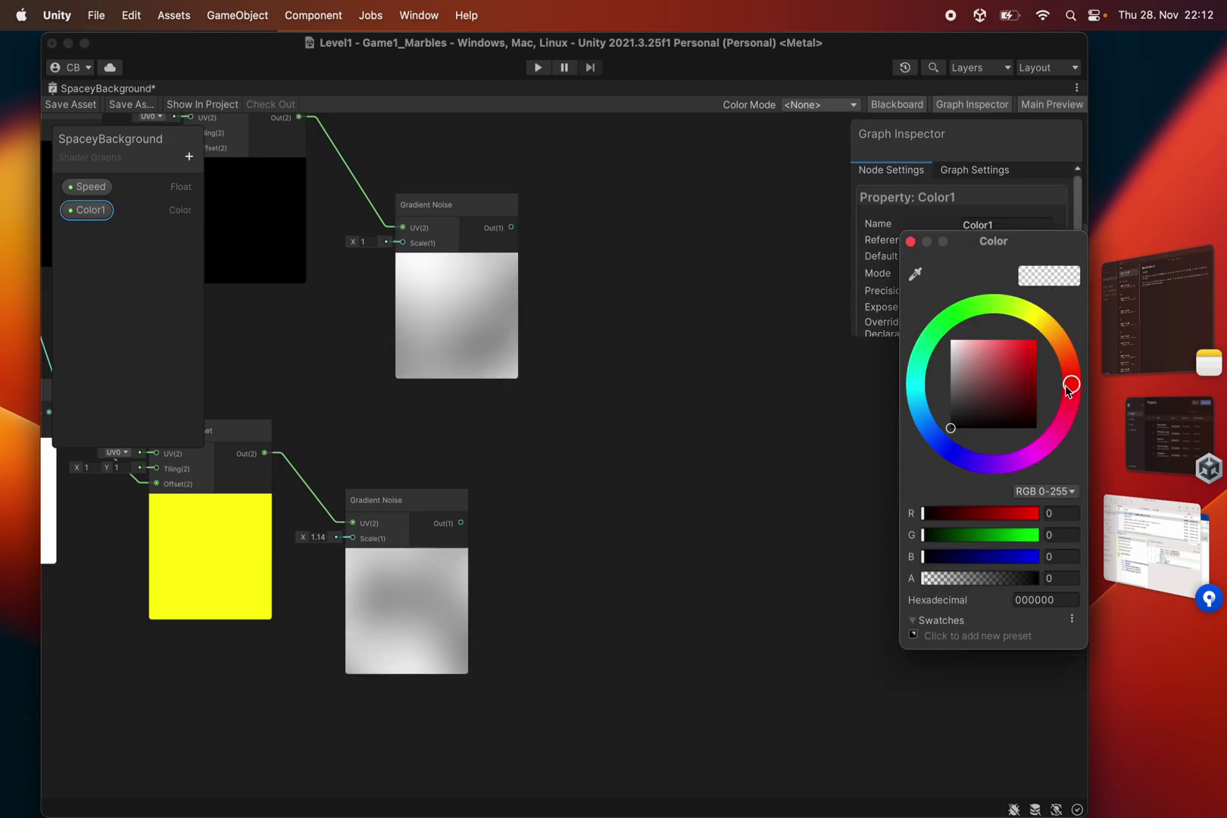
{"action": "left_click_drag", "start_coordinate": [1020, 412], "coordinate": [1035, 361]}
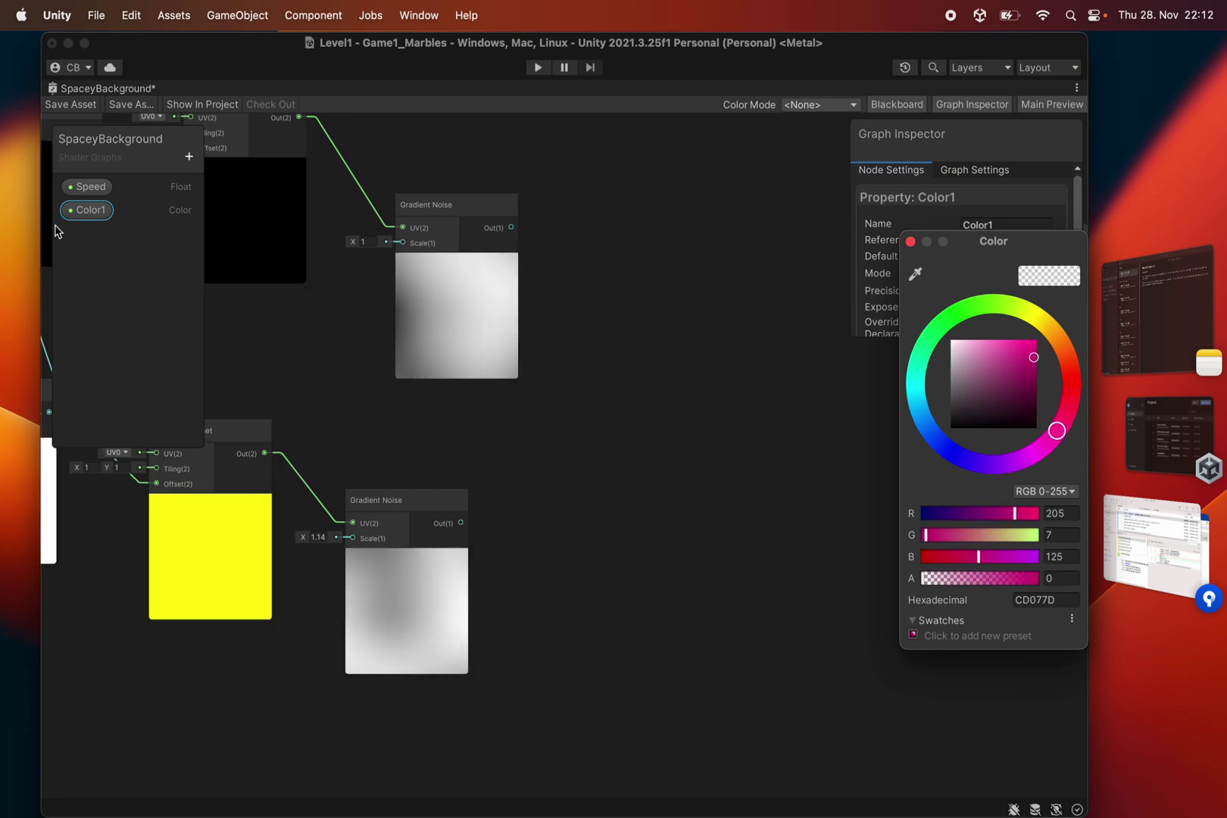
{"action": "left_click", "coordinate": [334, 649]}
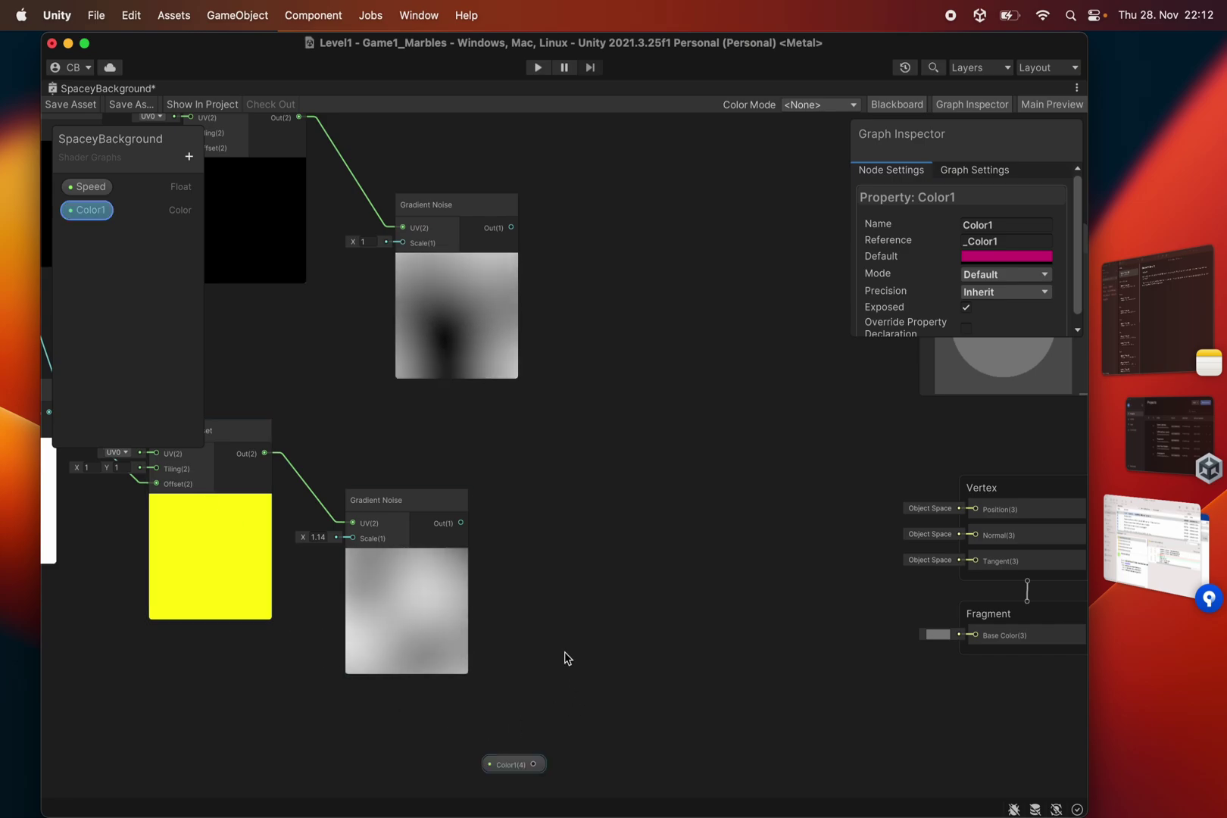
{"action": "middle_click_drag", "start_coordinate": [567, 658], "coordinate": [521, 564]}
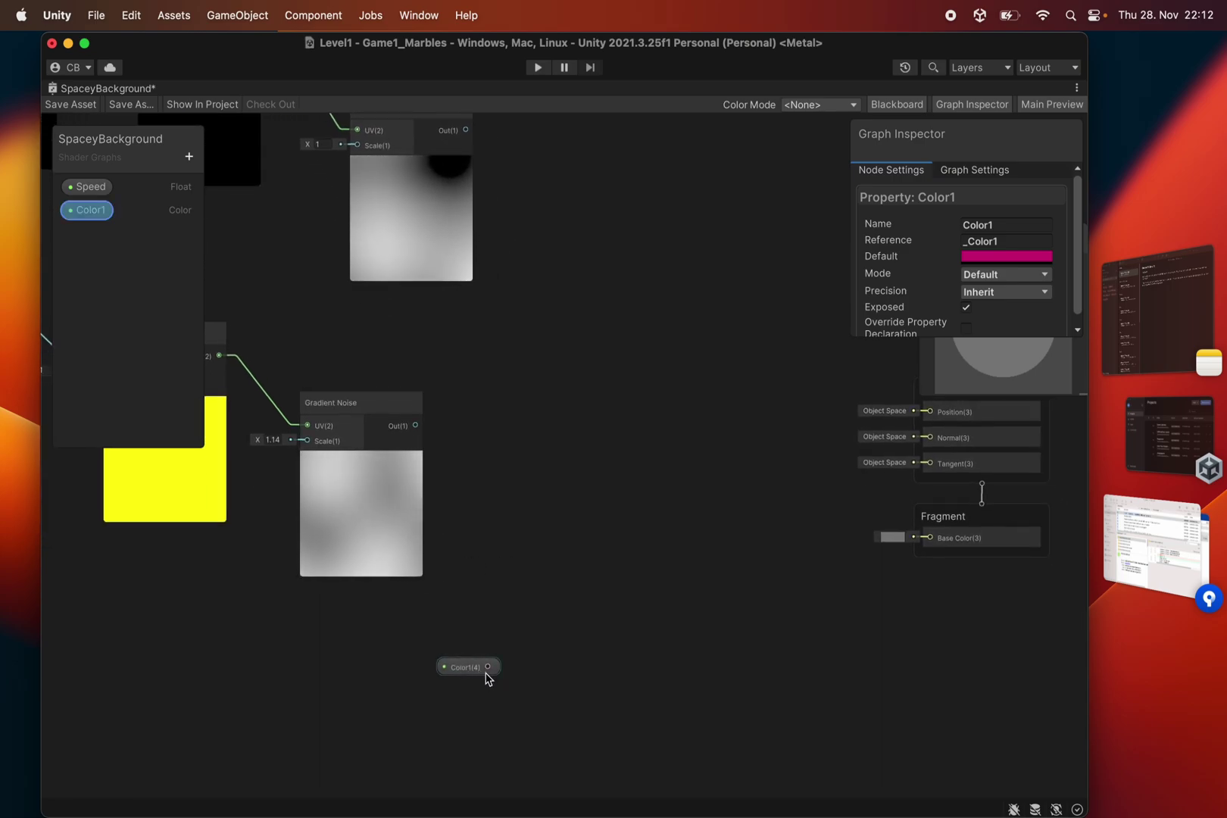
{"action": "left_click_drag", "start_coordinate": [533, 568], "coordinate": [532, 568]}
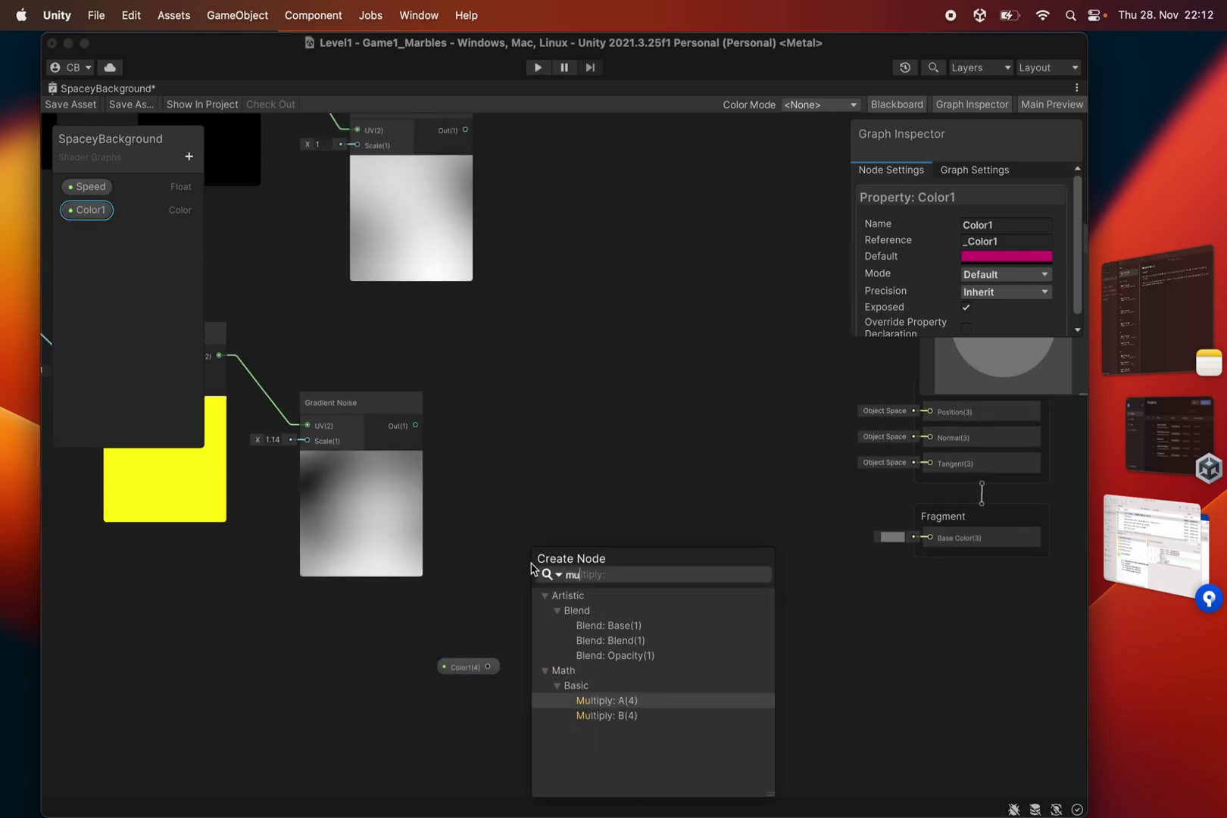
{"action": "key", "text": "Return"}
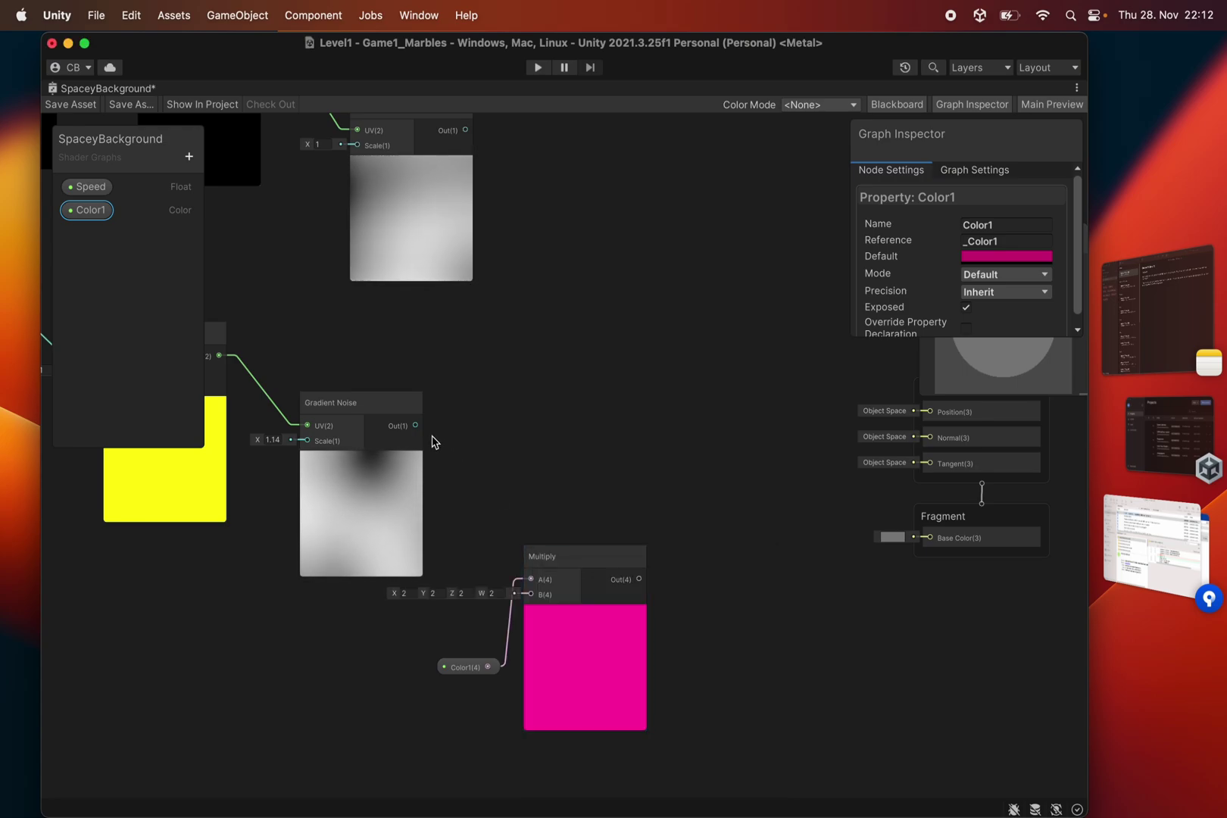
{"action": "left_click_drag", "start_coordinate": [529, 604], "coordinate": [530, 594]}
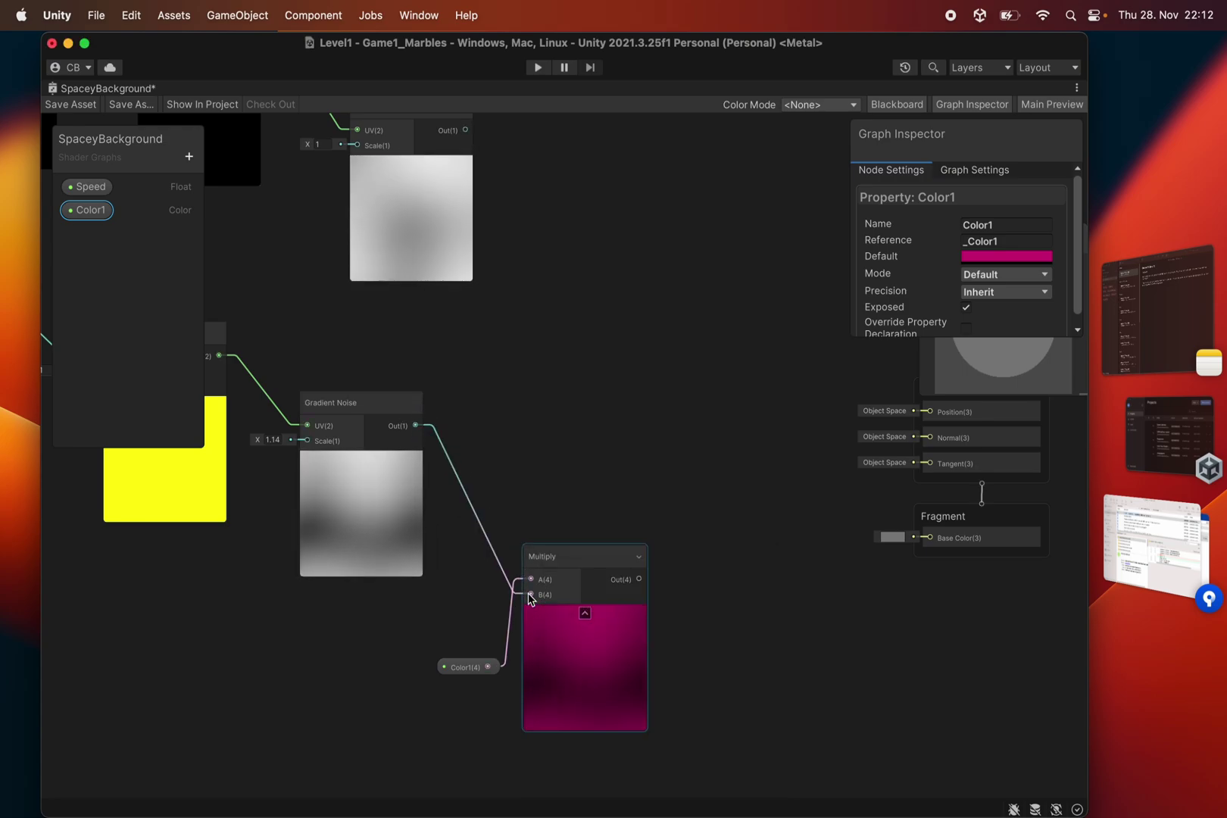
{"action": "left_click", "coordinate": [551, 517]}
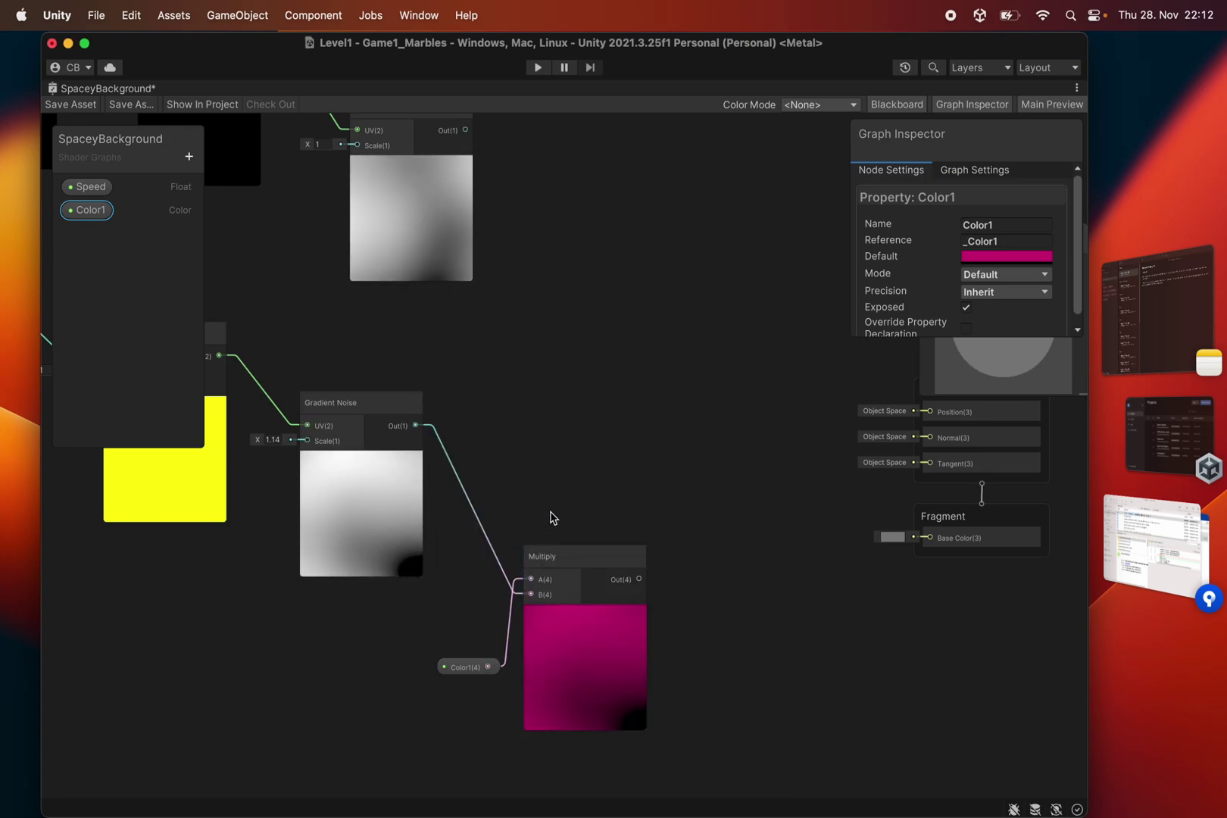
{"action": "middle_click_drag", "start_coordinate": [561, 502], "coordinate": [579, 628]}
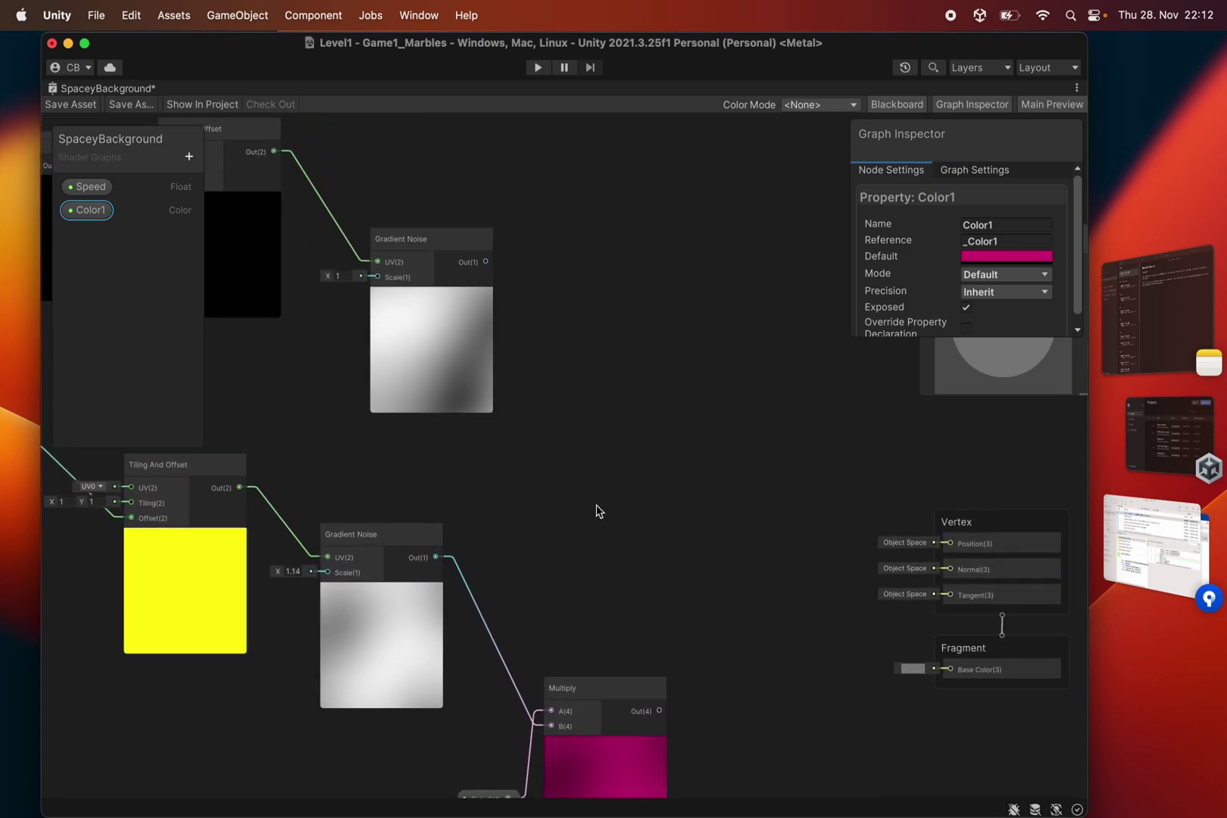
{"action": "middle_click_drag", "start_coordinate": [597, 510], "coordinate": [693, 368]}
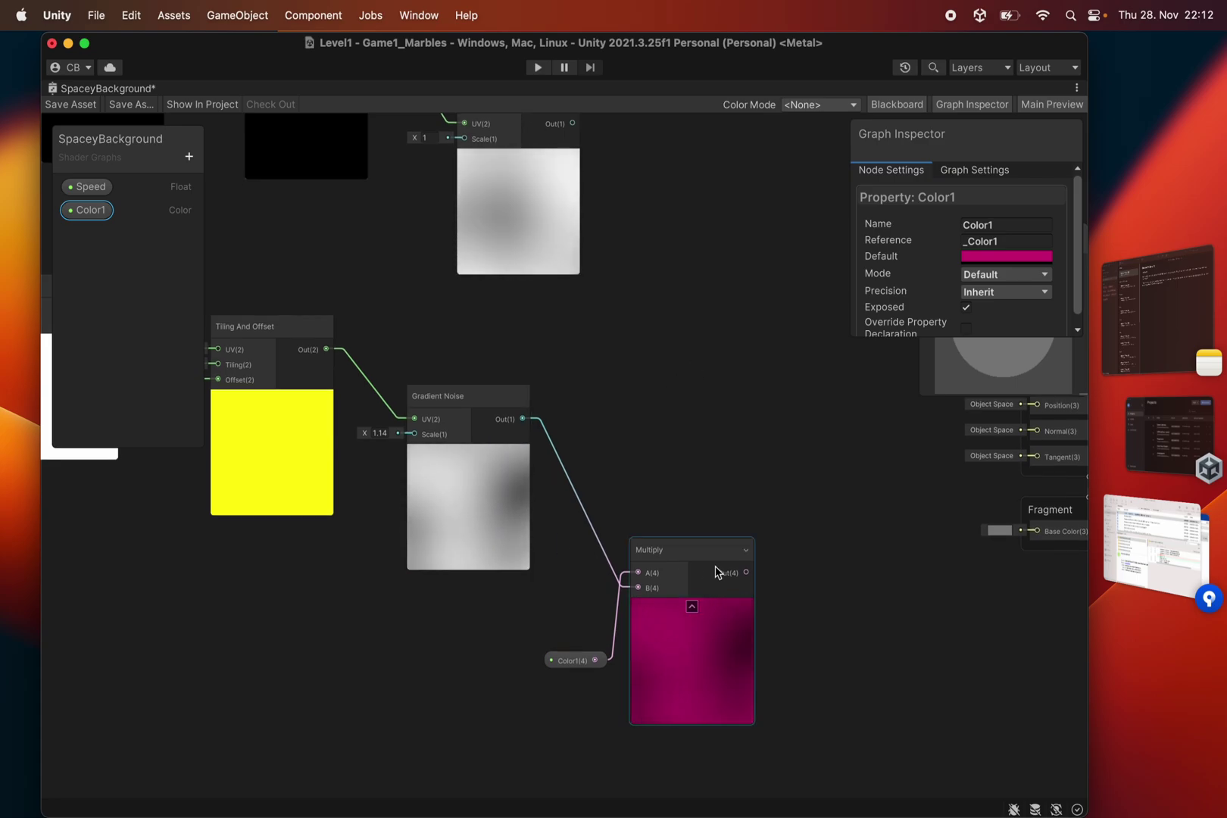
{"action": "left_click", "coordinate": [682, 553]}
{"action": "key", "text": "BackSpace"}
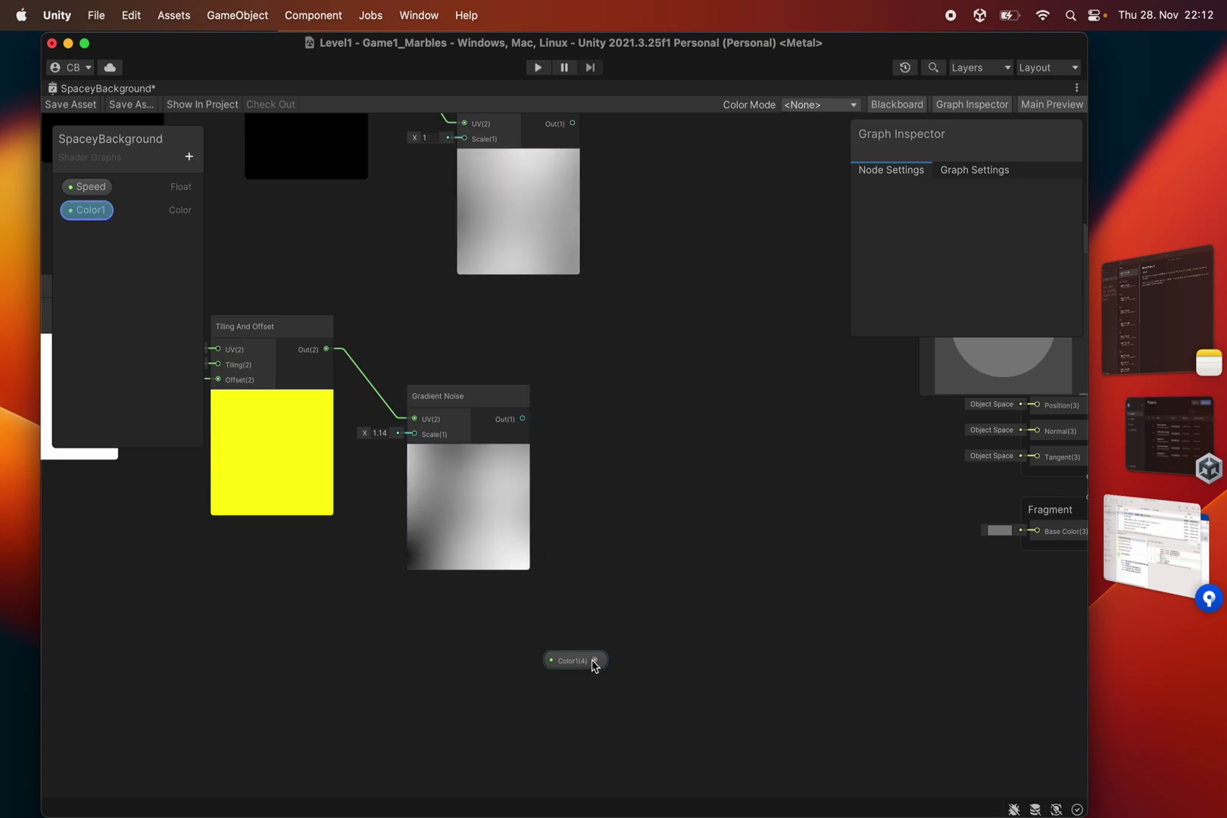
Step: Add an Add node fed by Color1 and wire the lower Gradient Noise output into its B input
{"action": "left_click_drag", "start_coordinate": [596, 660], "coordinate": [667, 554]}
{"action": "type", "text": "add"}
{"action": "key", "text": "Return"}
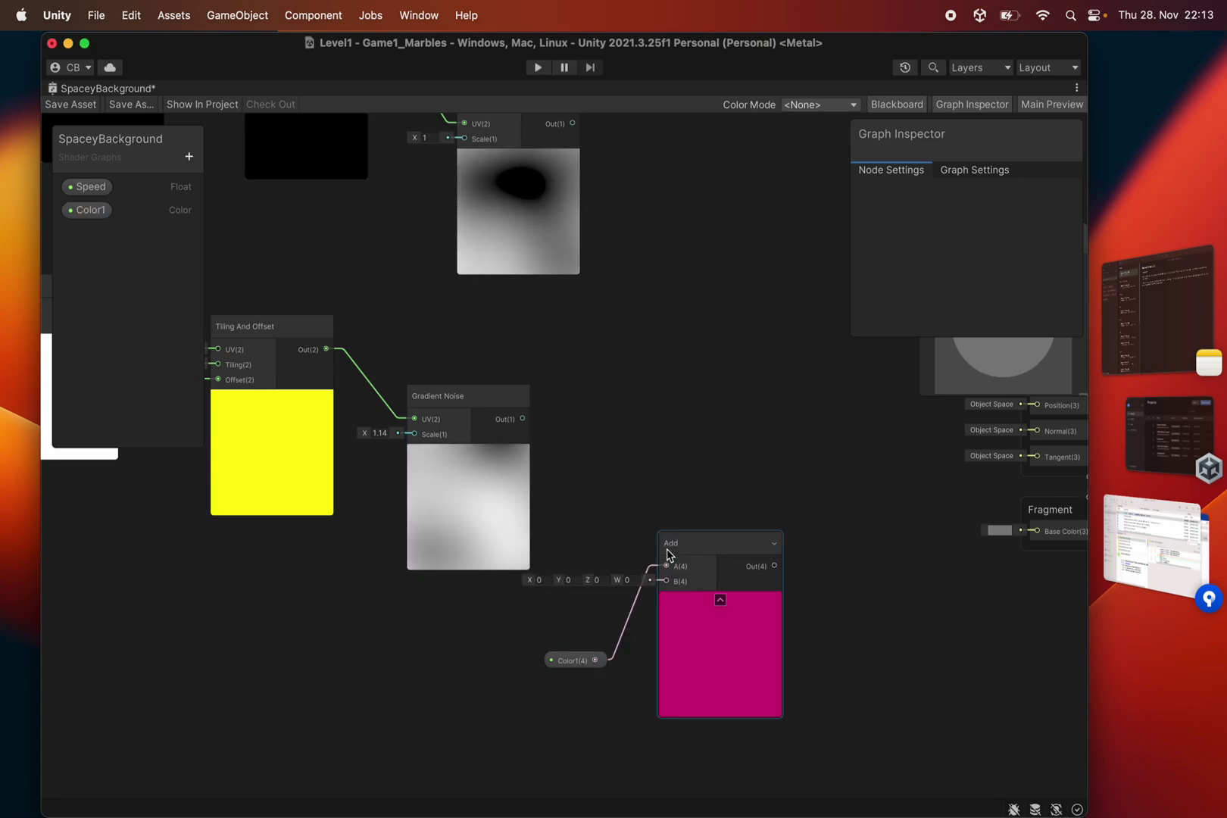
{"action": "left_click_drag", "start_coordinate": [523, 419], "coordinate": [665, 500]}
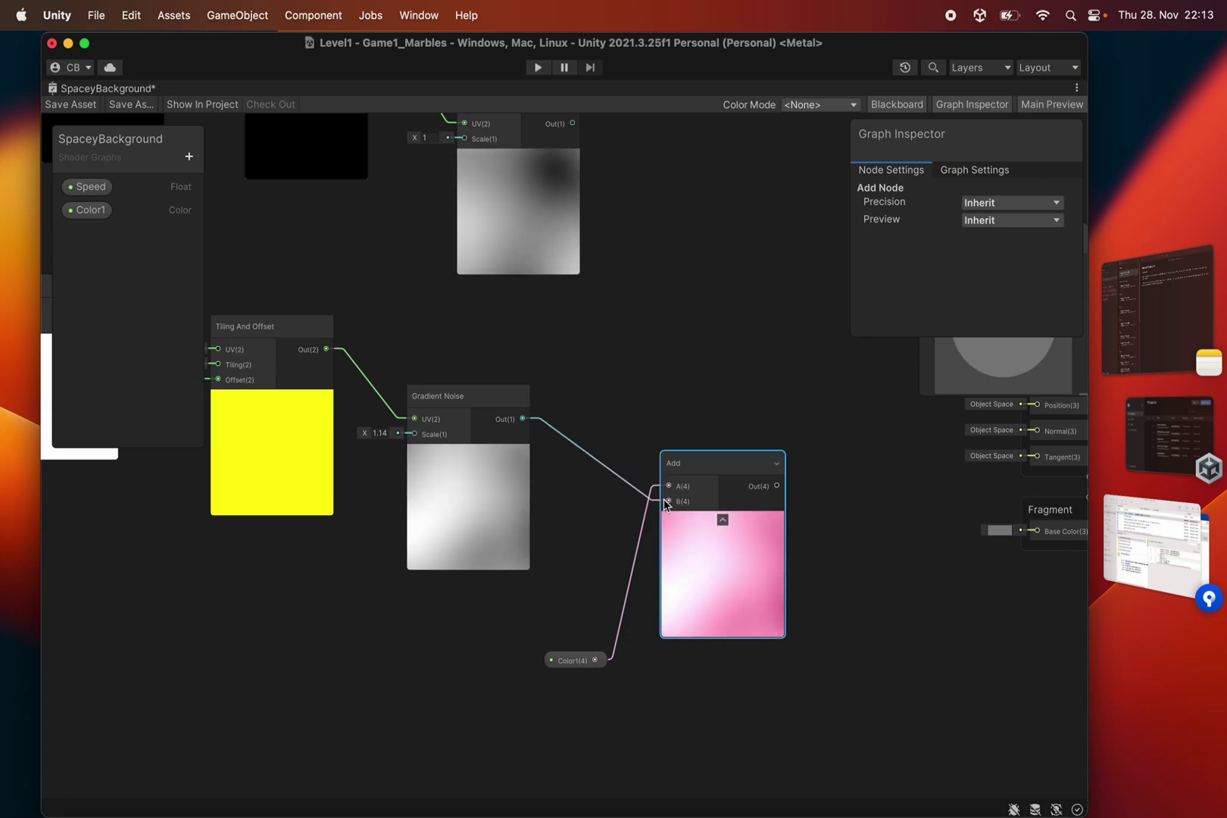
{"action": "scroll", "coordinate": [704, 585], "scroll_direction": "up", "scroll_amount": 5}
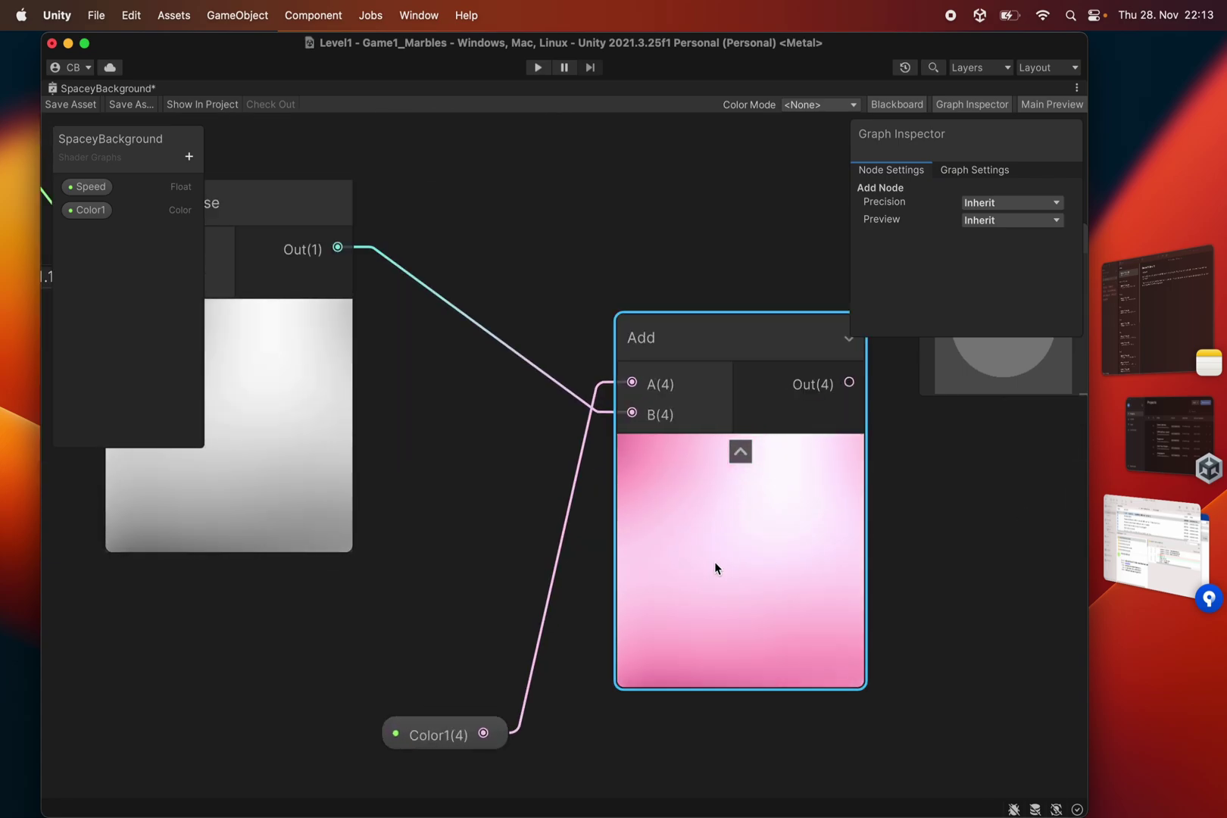
{"action": "scroll", "coordinate": [680, 554], "scroll_direction": "down", "scroll_amount": 6}
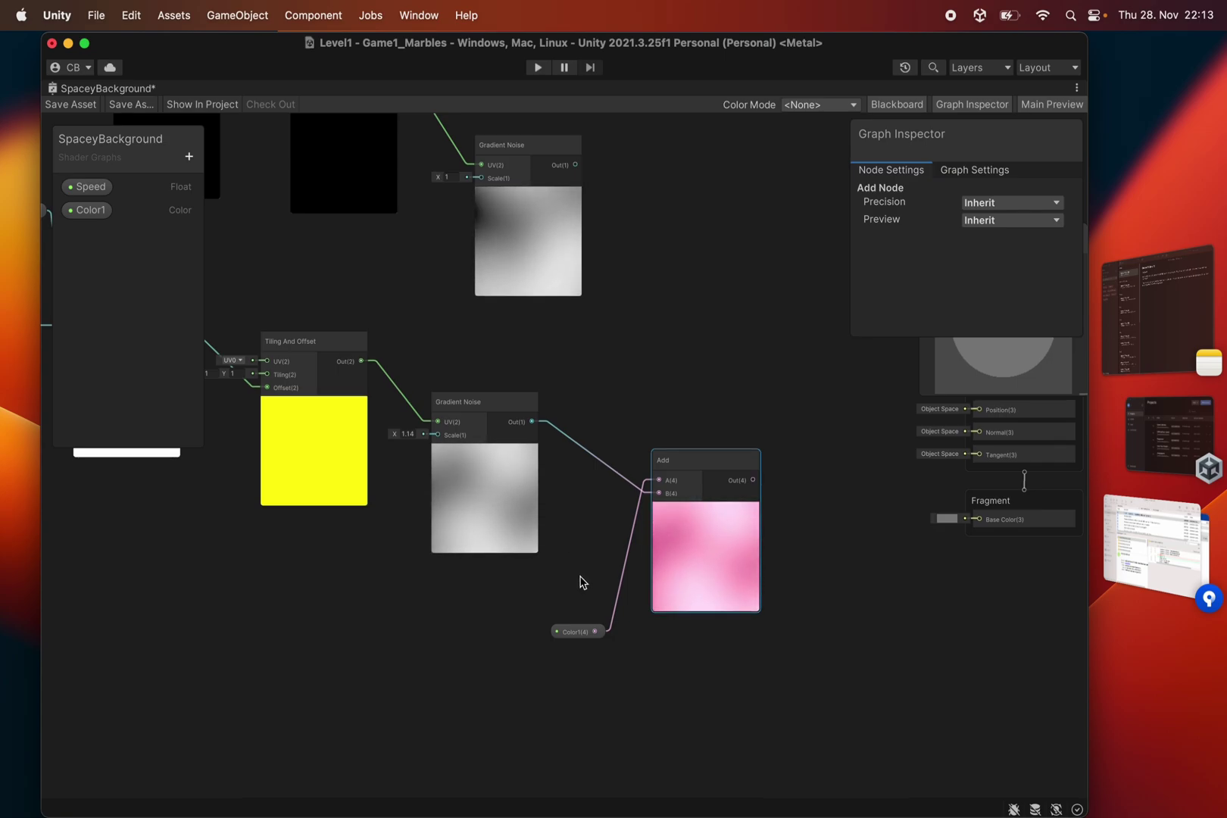
{"action": "scroll", "coordinate": [578, 580], "scroll_direction": "down", "scroll_amount": 3}
{"action": "scroll", "coordinate": [578, 580], "scroll_direction": "right", "scroll_amount": 3}
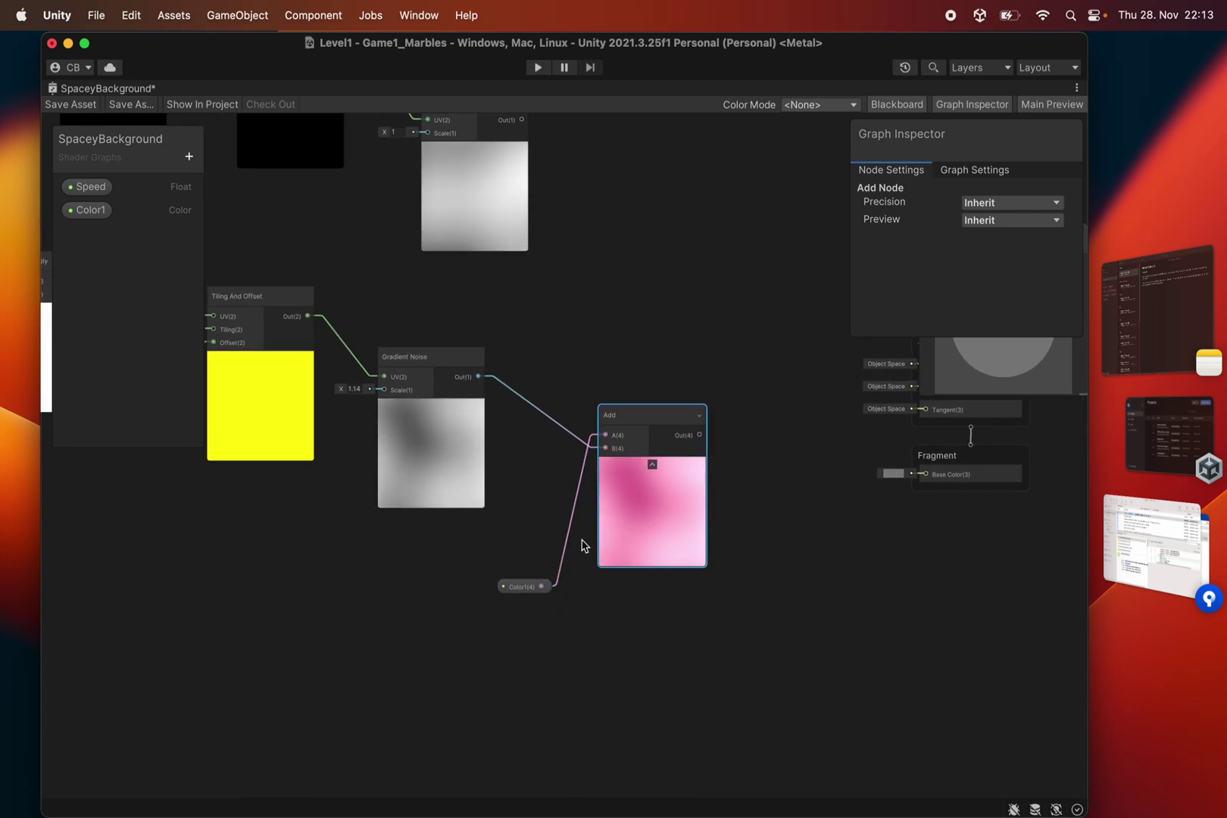
Step: Add a new Color property to the Blackboard named Color2
{"action": "left_click", "coordinate": [188, 157]}
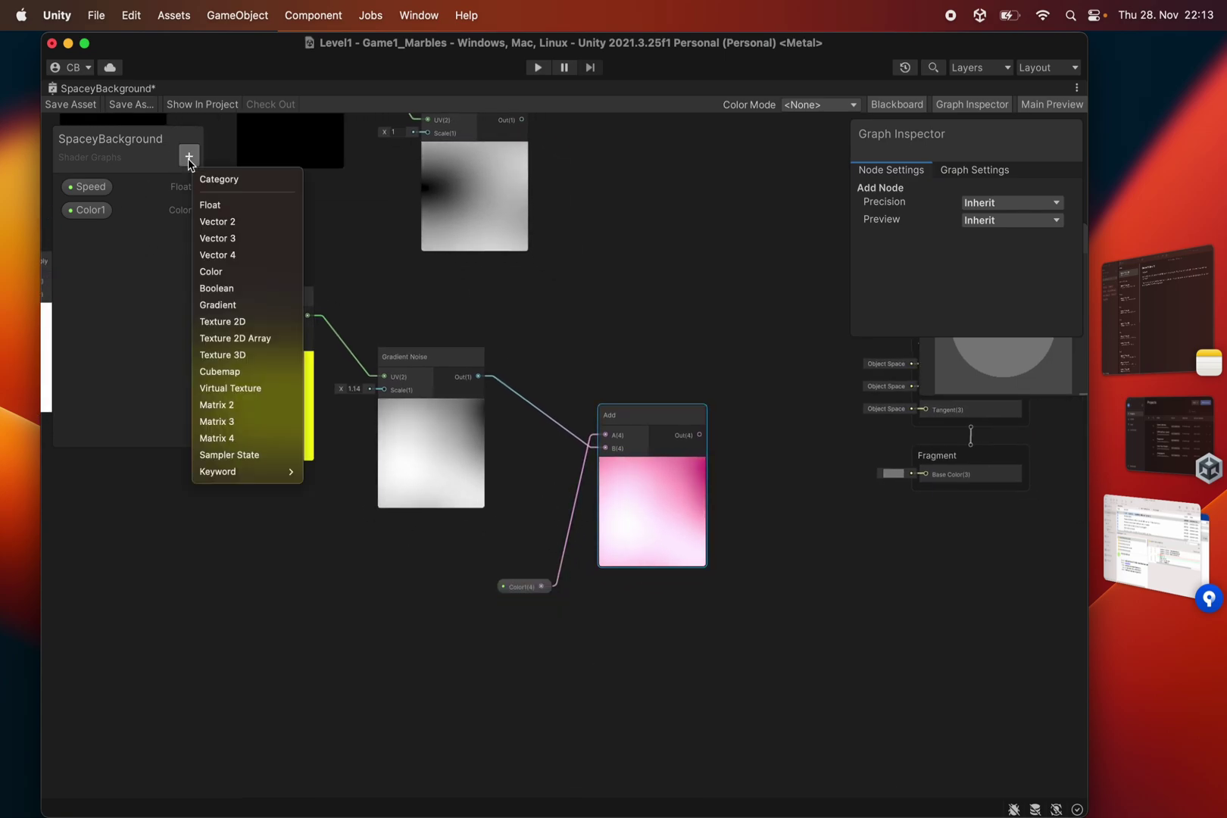
{"action": "left_click", "coordinate": [222, 272]}
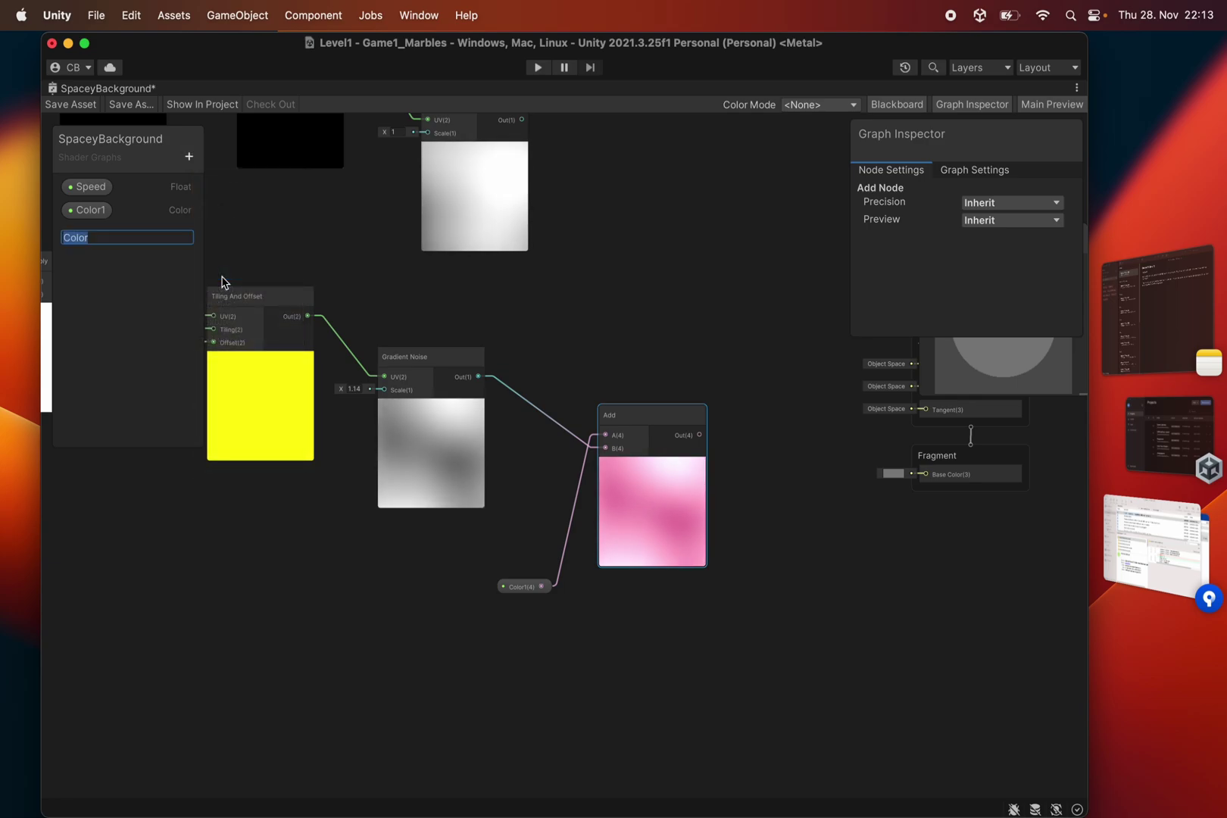
{"action": "type", "text": "Color2"}
{"action": "key", "text": "Return"}
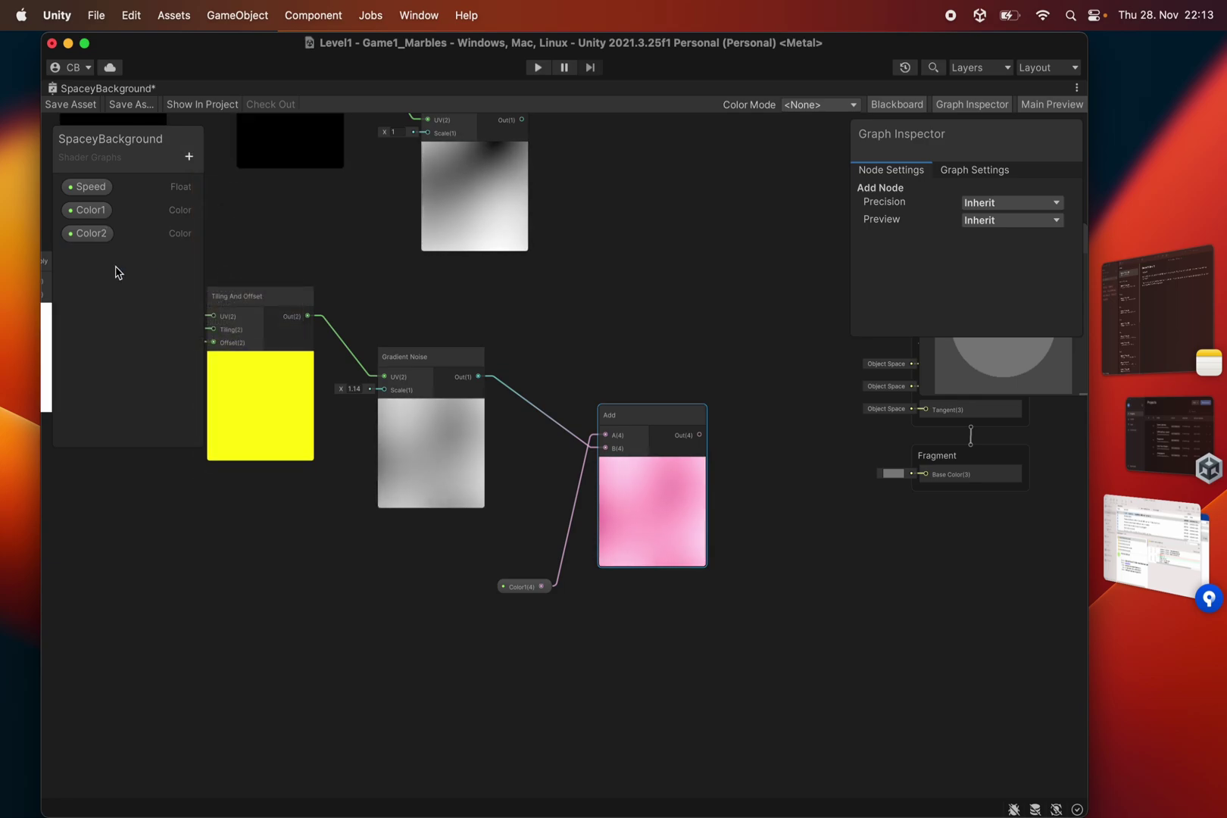
Step: Set Color2's default to purple 7209A6 and place Color2 on the canvas
{"action": "left_click", "coordinate": [97, 235]}
{"action": "left_click", "coordinate": [973, 257]}
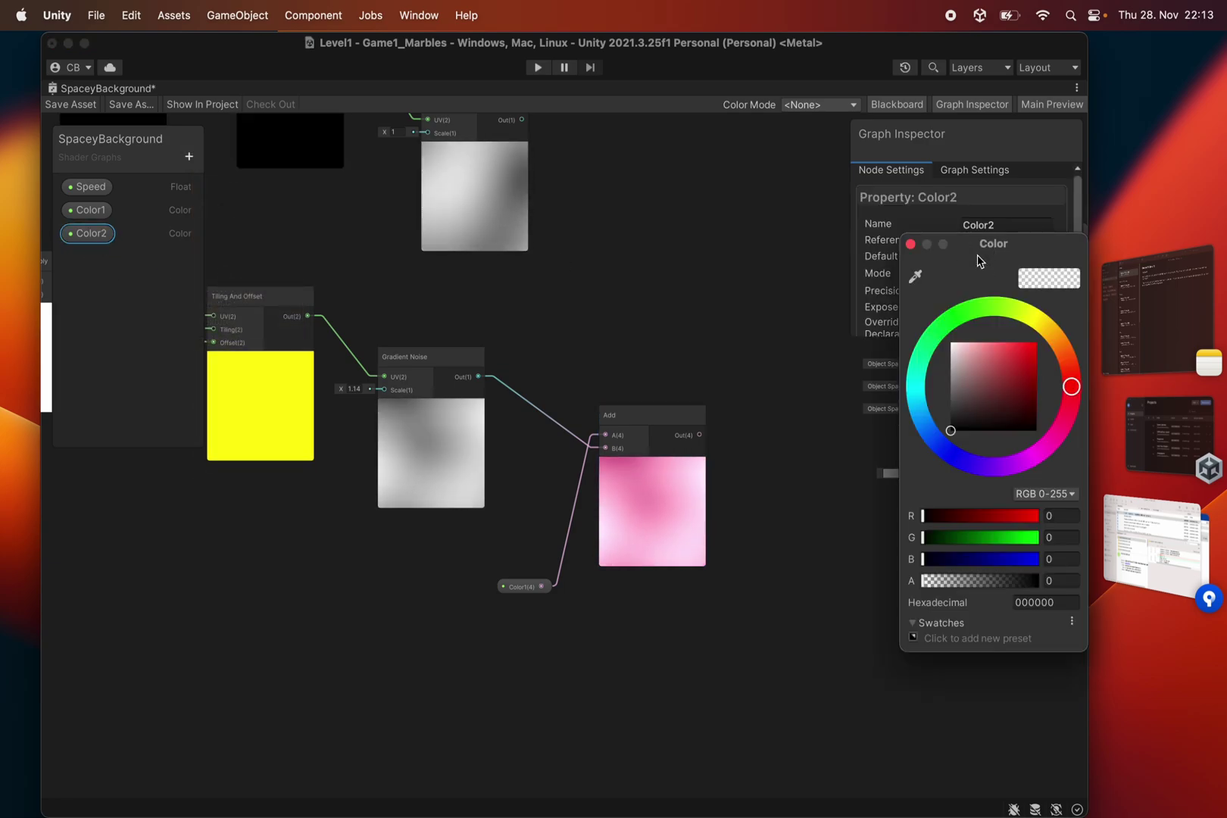
{"action": "left_click", "coordinate": [1030, 458]}
{"action": "mouse_move", "coordinate": [1019, 423]}
{"action": "left_mouse_down"}
{"action": "mouse_move", "coordinate": [1028, 392]}
{"action": "mouse_move", "coordinate": [1035, 405]}
{"action": "mouse_move", "coordinate": [1029, 386]}
{"action": "left_mouse_up"}
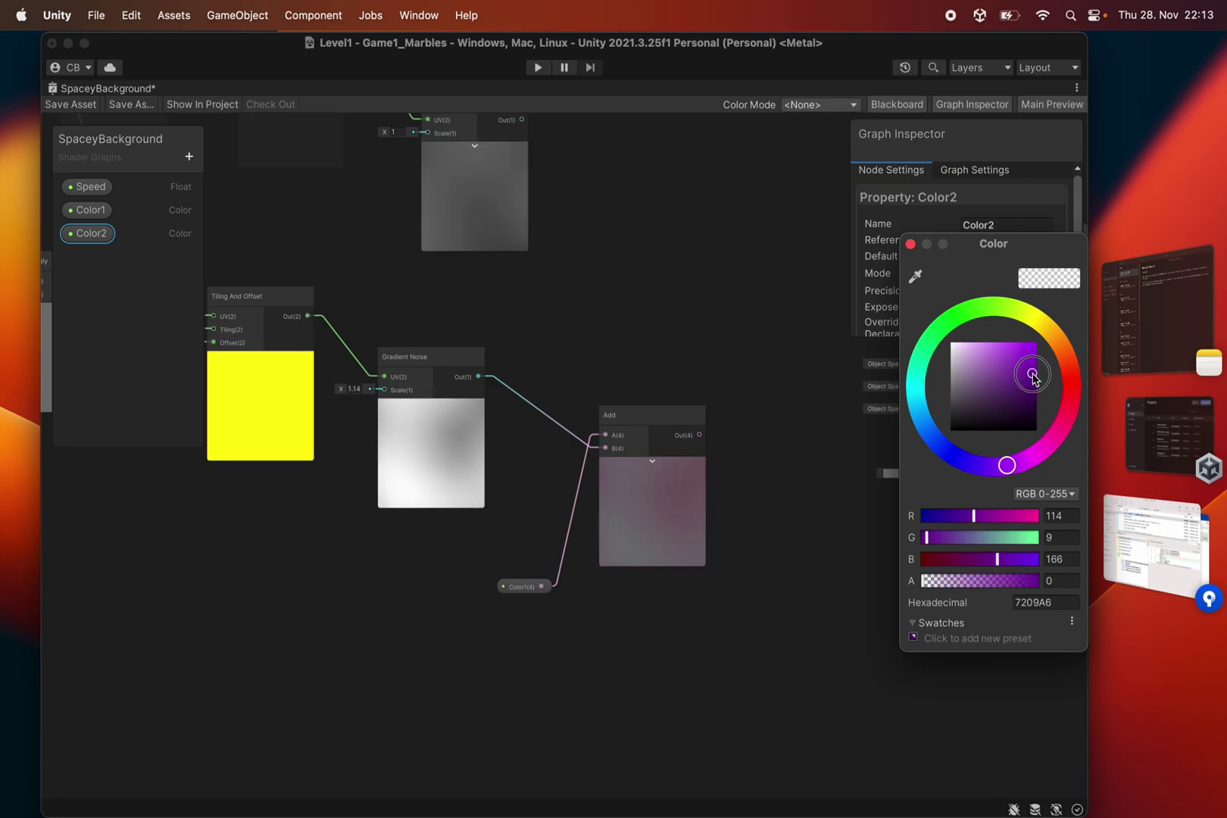
{"action": "left_click", "coordinate": [743, 365]}
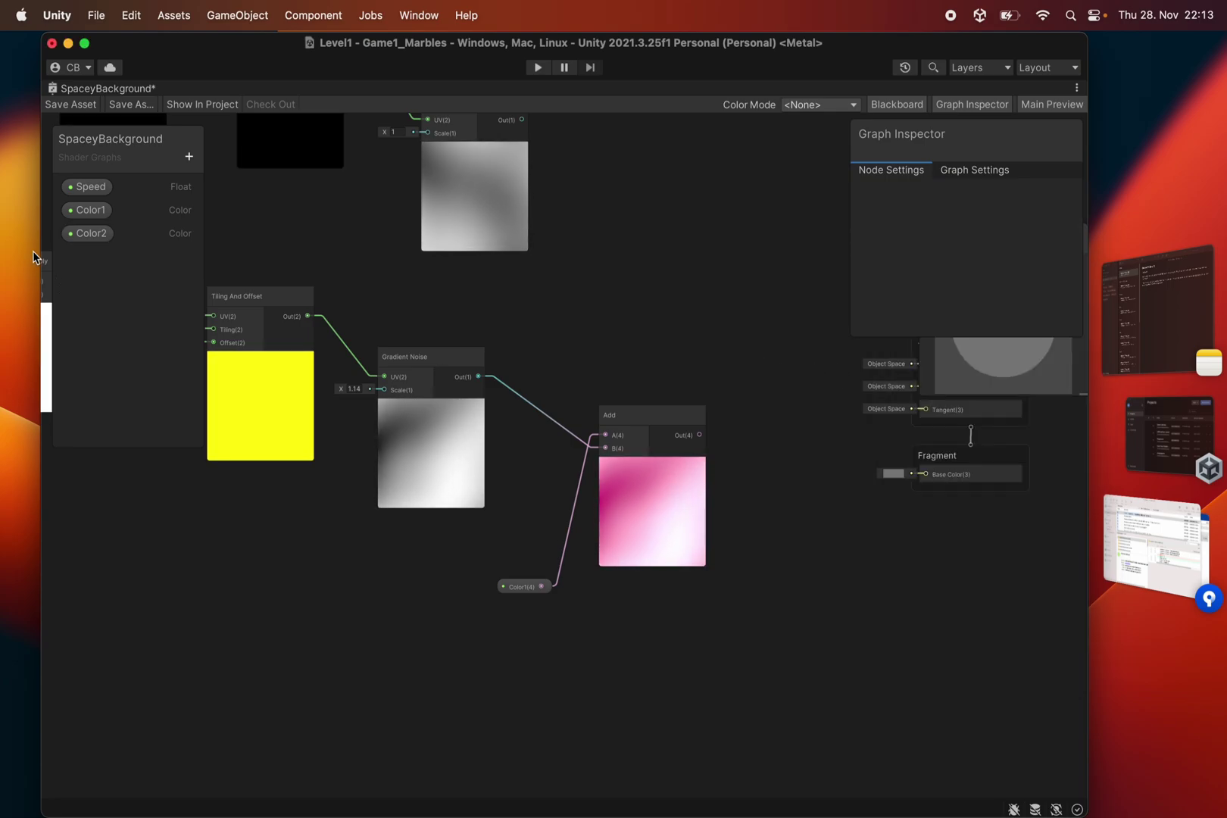
{"action": "left_click", "coordinate": [76, 239]}
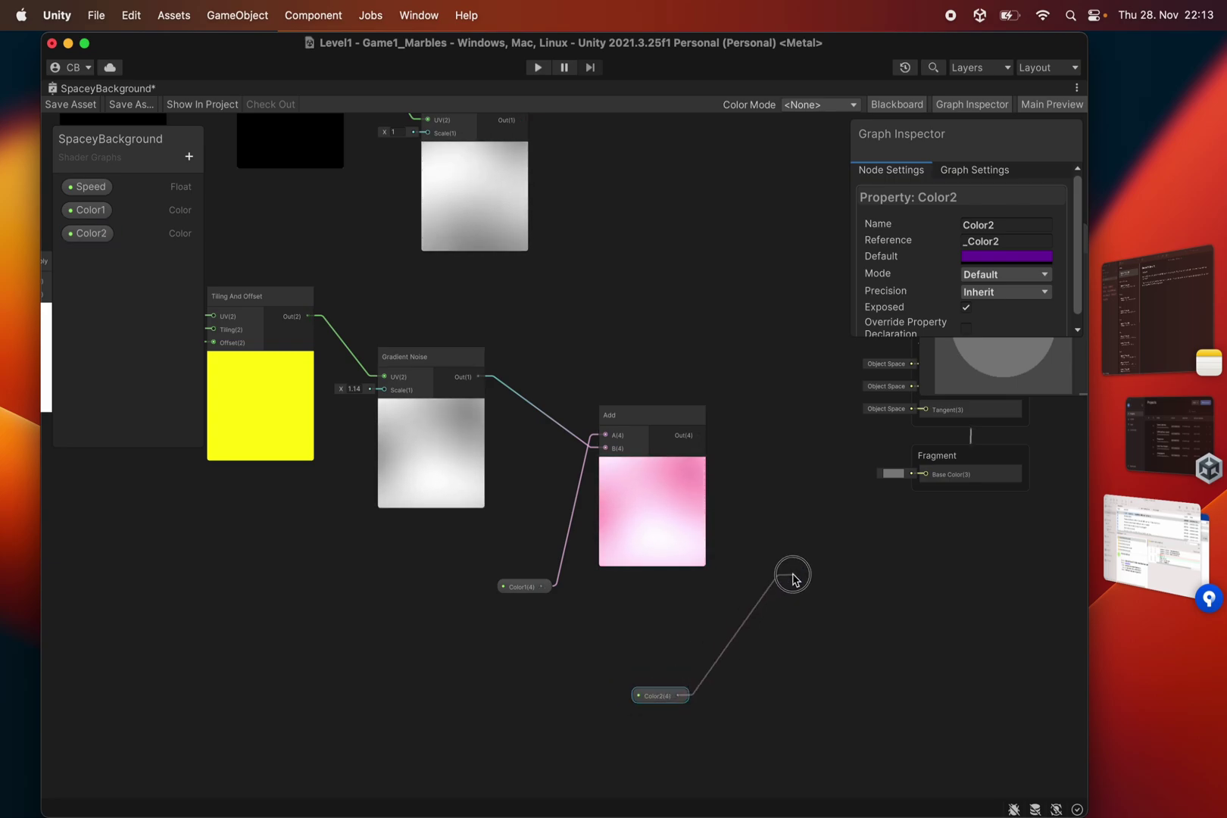
Step: Create a Multiply node from Color2 and feed the Add result into it
{"action": "left_click_drag", "start_coordinate": [792, 581], "coordinate": [793, 579]}
{"action": "type", "text": "mult"}
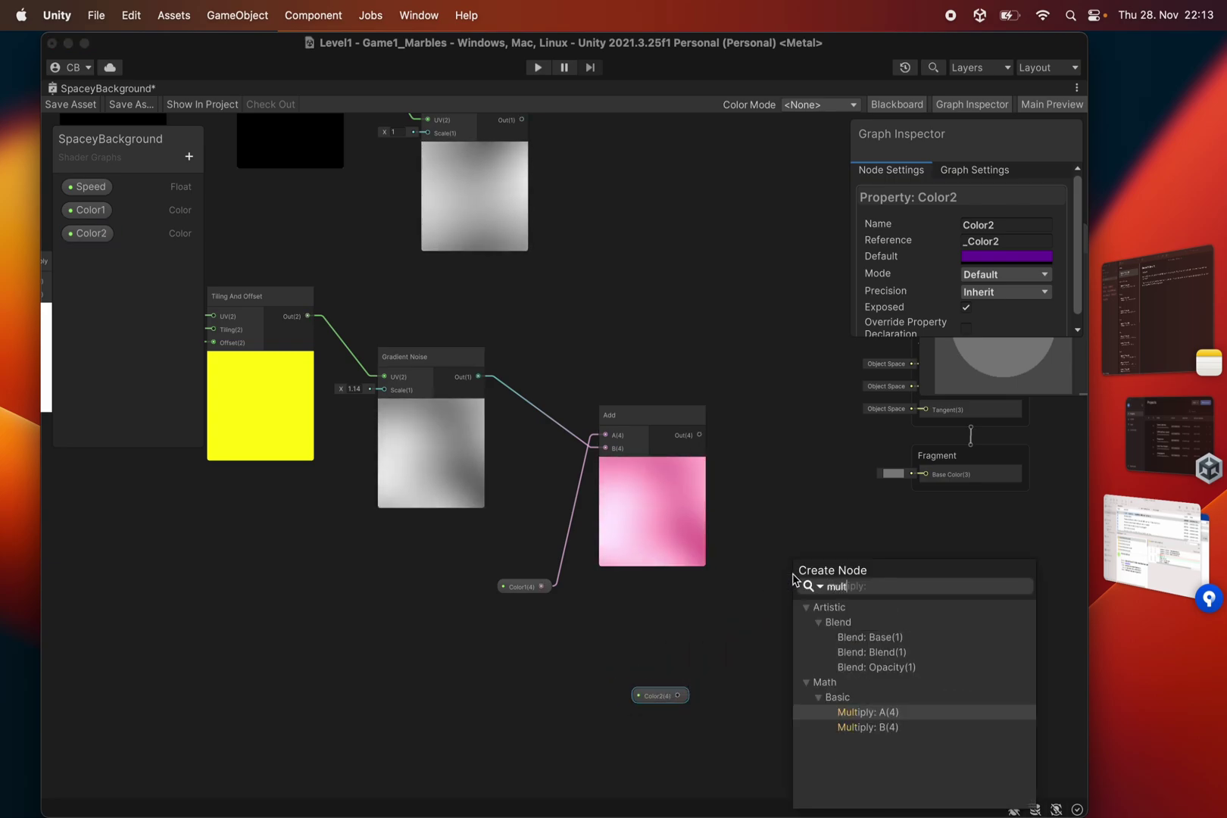
{"action": "key", "text": "Return"}
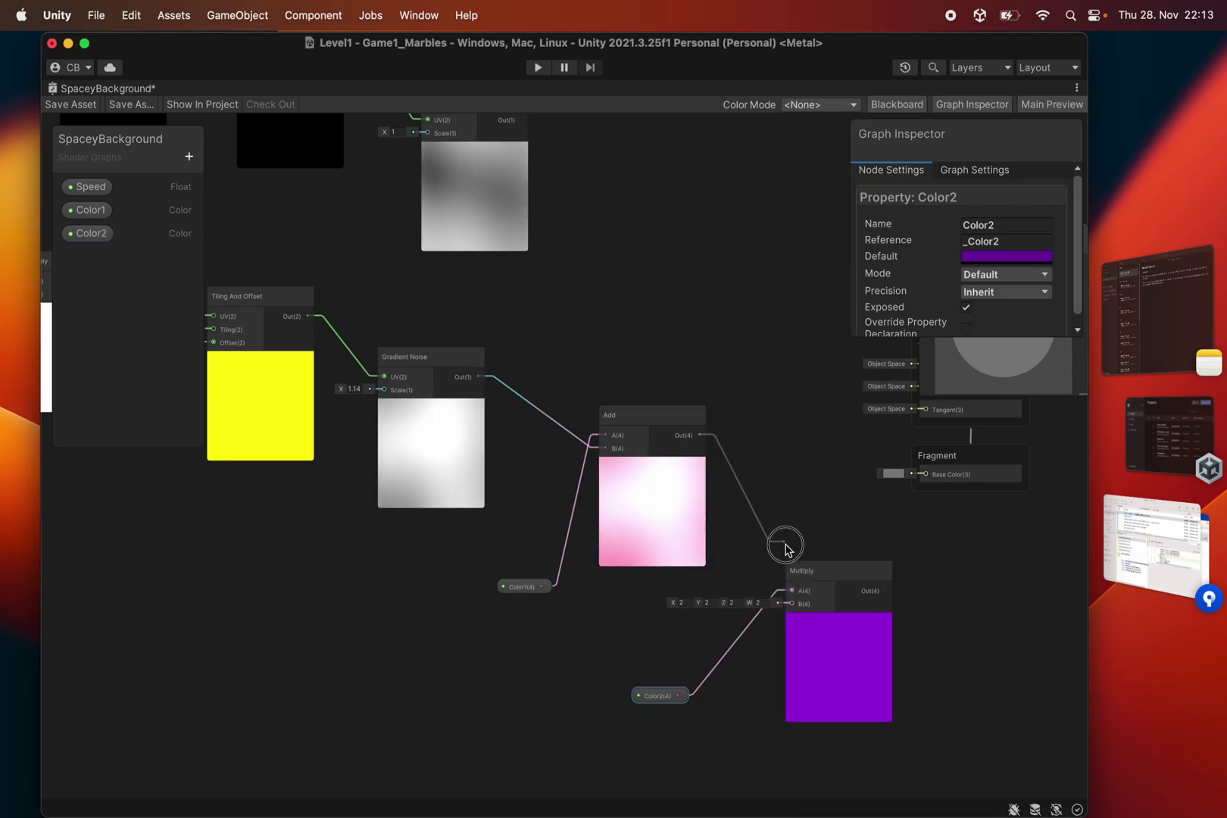
{"action": "left_click_drag", "start_coordinate": [789, 609], "coordinate": [789, 606]}
Step: Pan and zoom around the graph to review the Gradient Noise, Tiling And Offset and Multiply nodes
{"action": "middle_click_drag", "start_coordinate": [775, 481], "coordinate": [586, 474]}
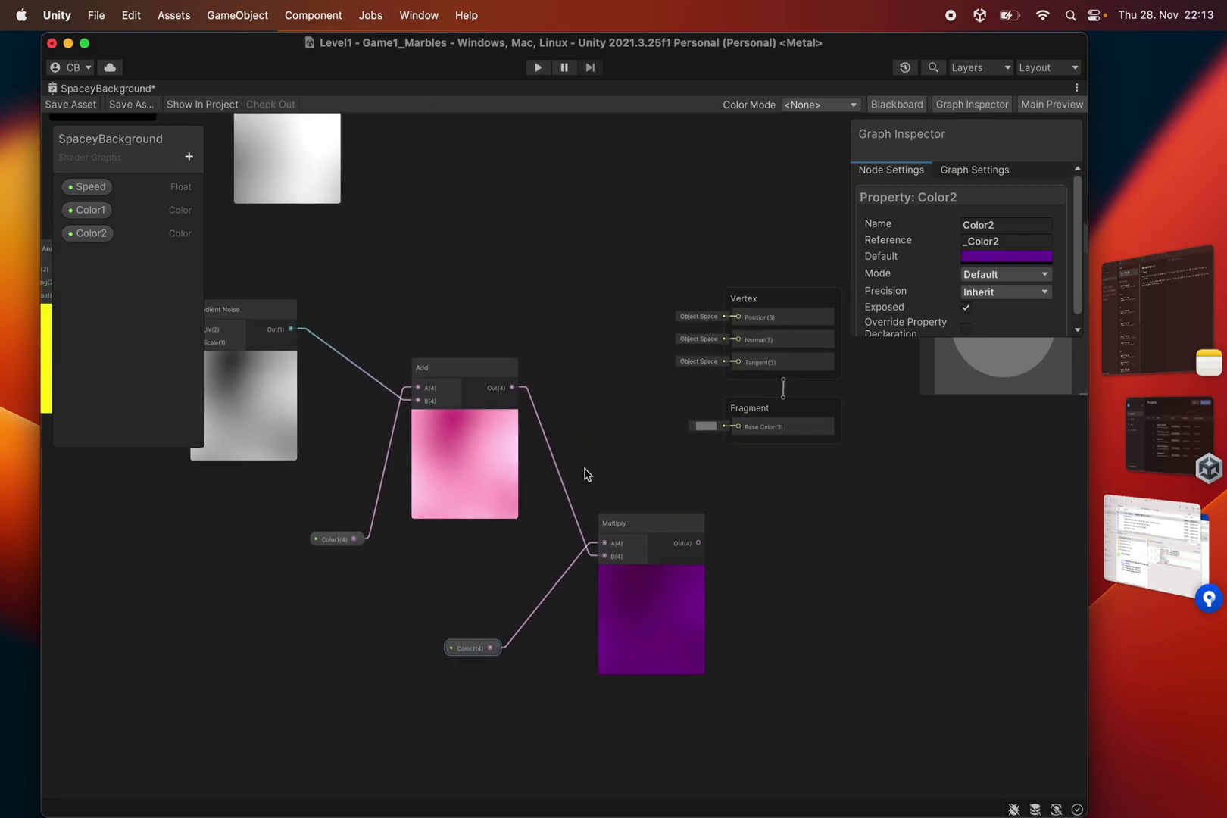
{"action": "scroll", "coordinate": [649, 621], "scroll_direction": "up", "scroll_amount": 5}
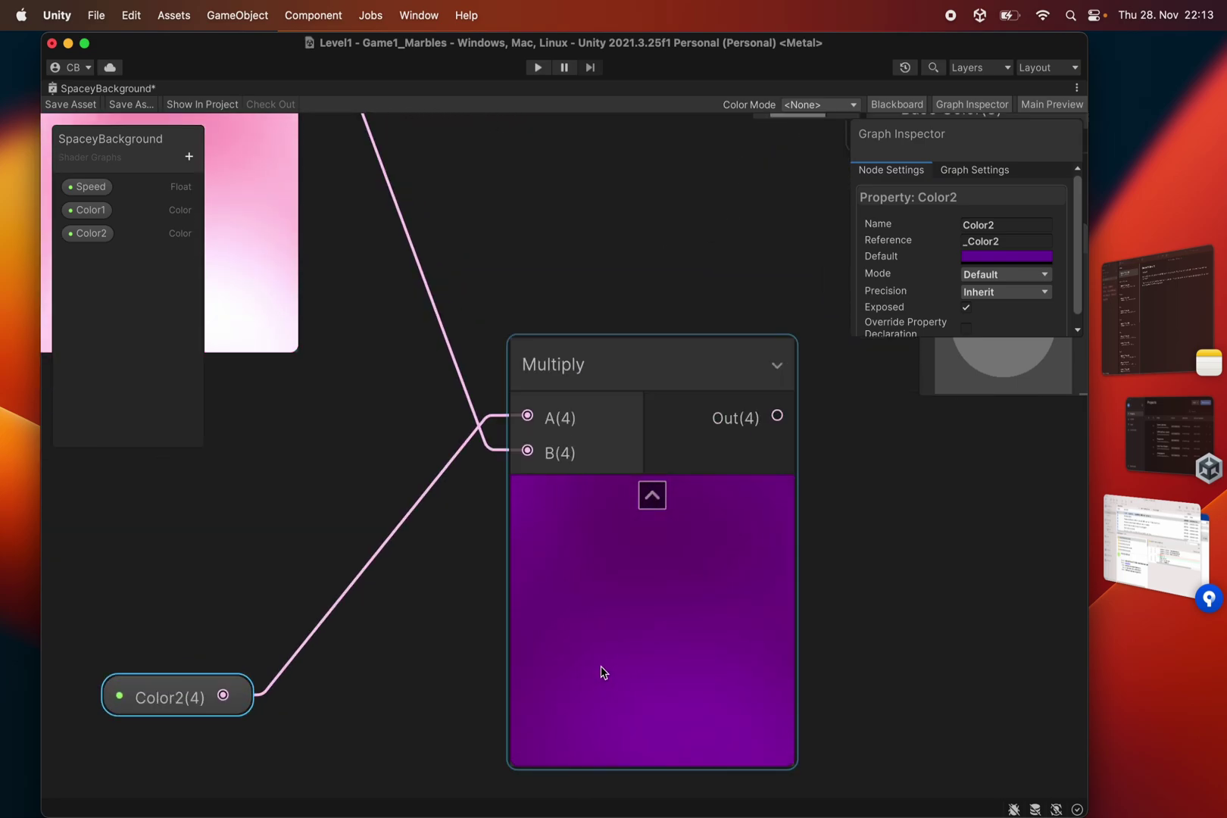
{"action": "scroll", "coordinate": [619, 617], "scroll_direction": "down", "scroll_amount": 5}
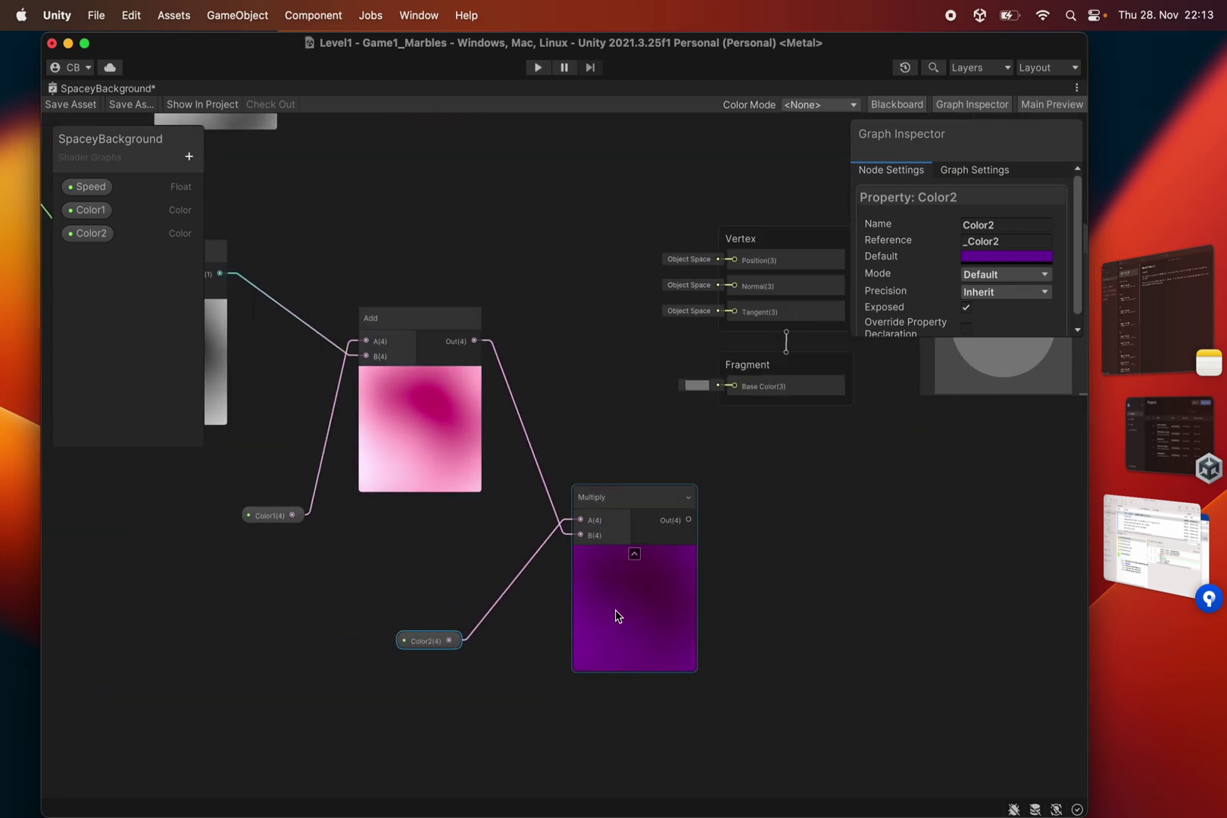
{"action": "scroll", "coordinate": [551, 648], "scroll_direction": "down", "scroll_amount": 1}
{"action": "middle_click_drag", "start_coordinate": [547, 408], "coordinate": [606, 542]}
{"action": "scroll", "coordinate": [606, 541], "scroll_direction": "left", "scroll_amount": 5}
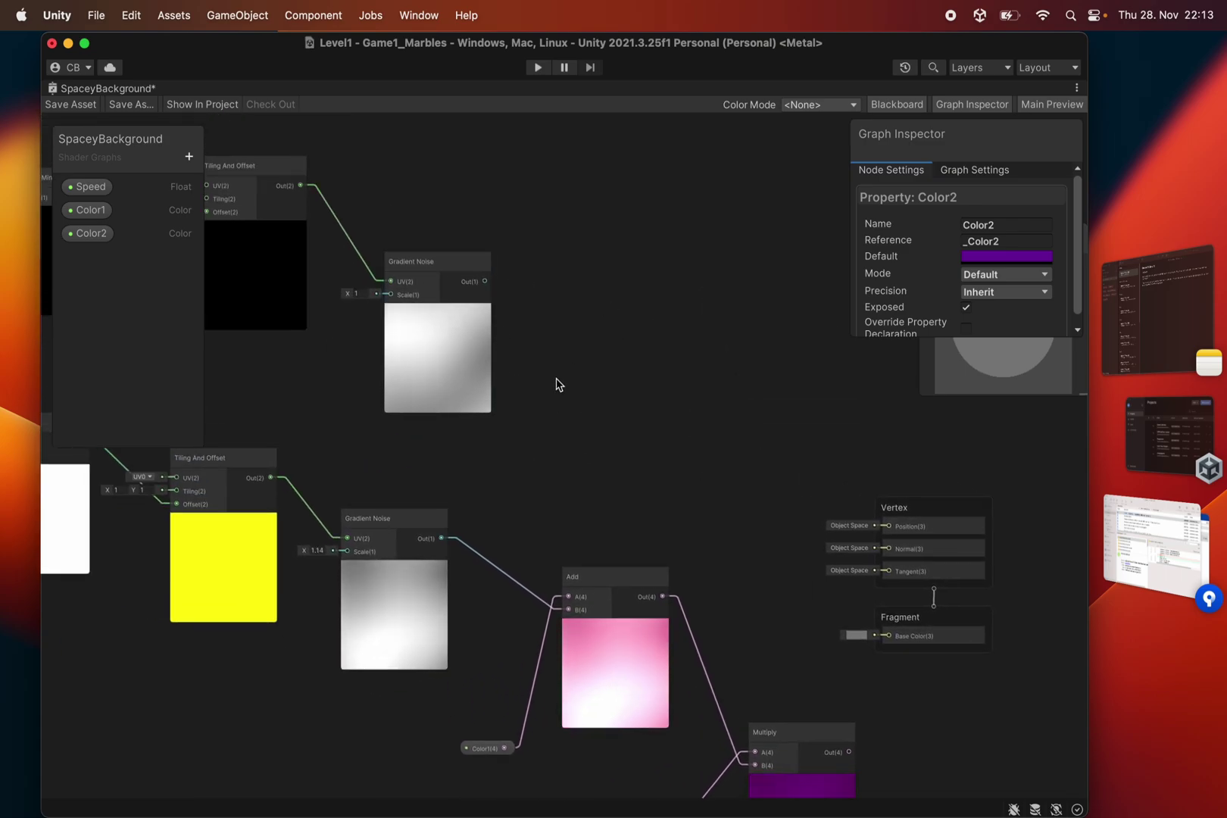
{"action": "mouse_move", "coordinate": [539, 379]}
{"action": "middle_mouse_down"}
{"action": "mouse_move", "coordinate": [555, 397]}
{"action": "mouse_move", "coordinate": [537, 277]}
{"action": "mouse_move", "coordinate": [495, 377]}
{"action": "mouse_move", "coordinate": [545, 394]}
{"action": "middle_mouse_up"}
{"action": "middle_click_drag", "start_coordinate": [496, 536], "coordinate": [545, 402]}
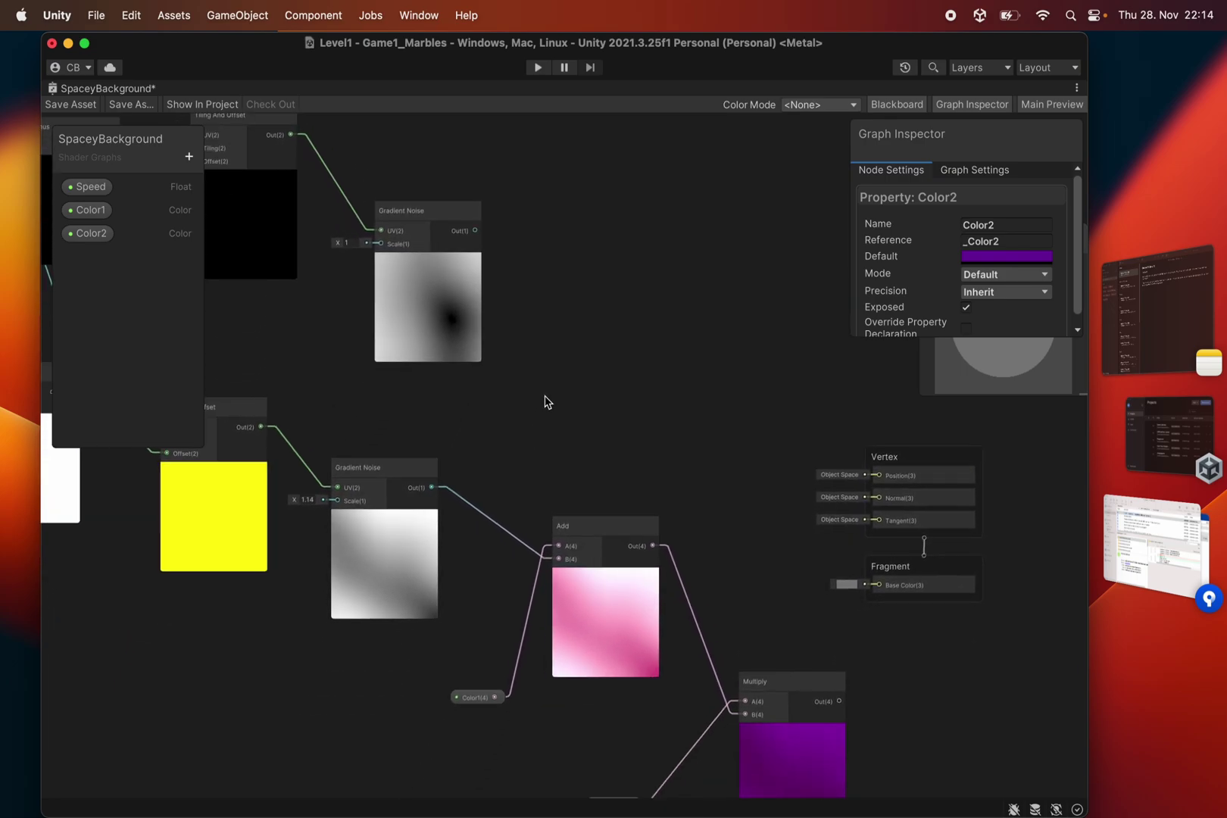
{"action": "middle_click_drag", "start_coordinate": [612, 350], "coordinate": [599, 426]}
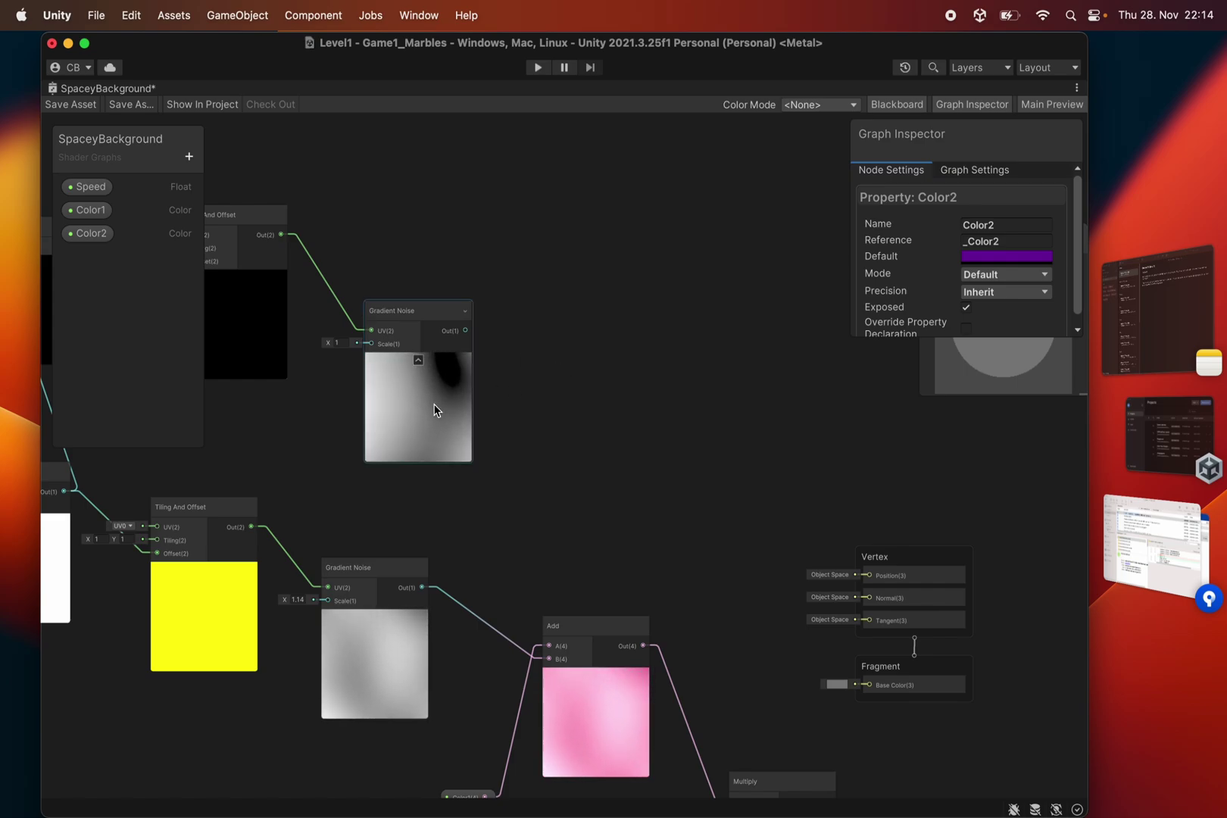
{"action": "scroll", "coordinate": [608, 350], "scroll_direction": "down", "scroll_amount": 5}
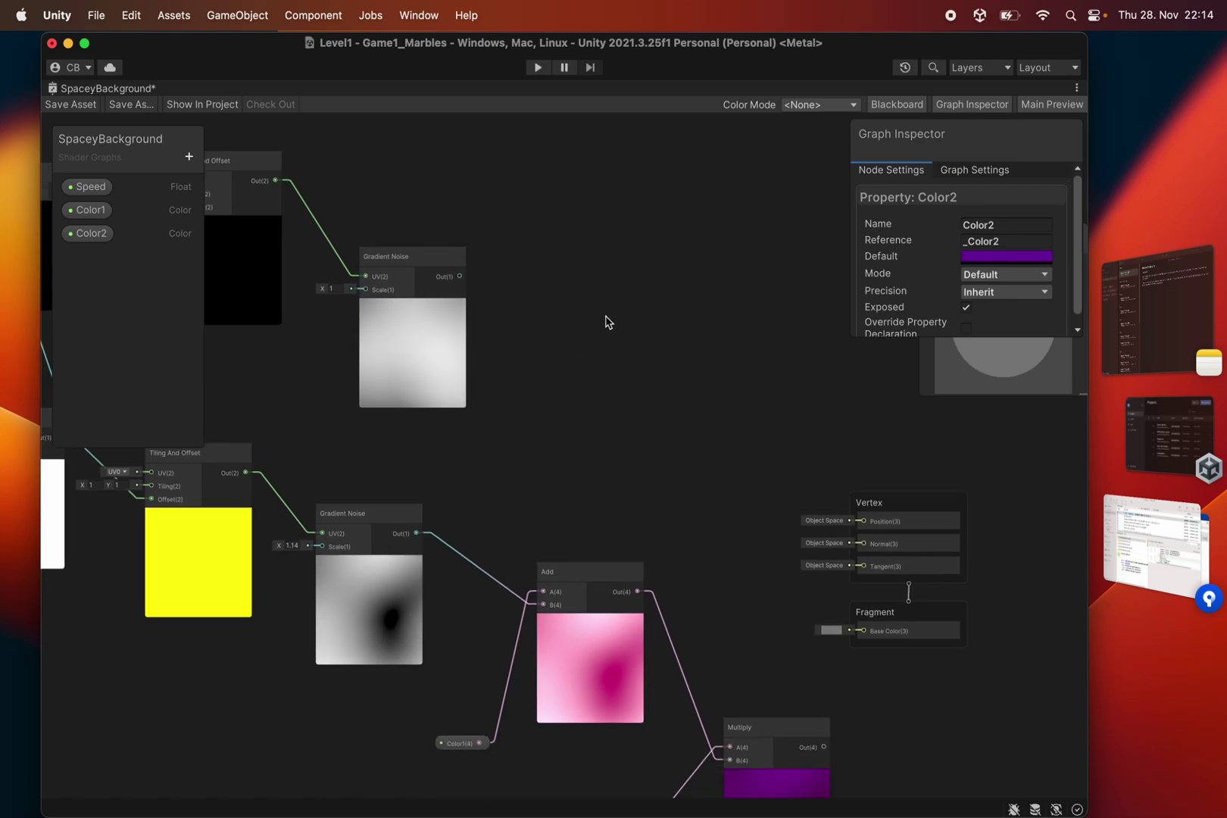
{"action": "middle_click_drag", "start_coordinate": [633, 392], "coordinate": [551, 330]}
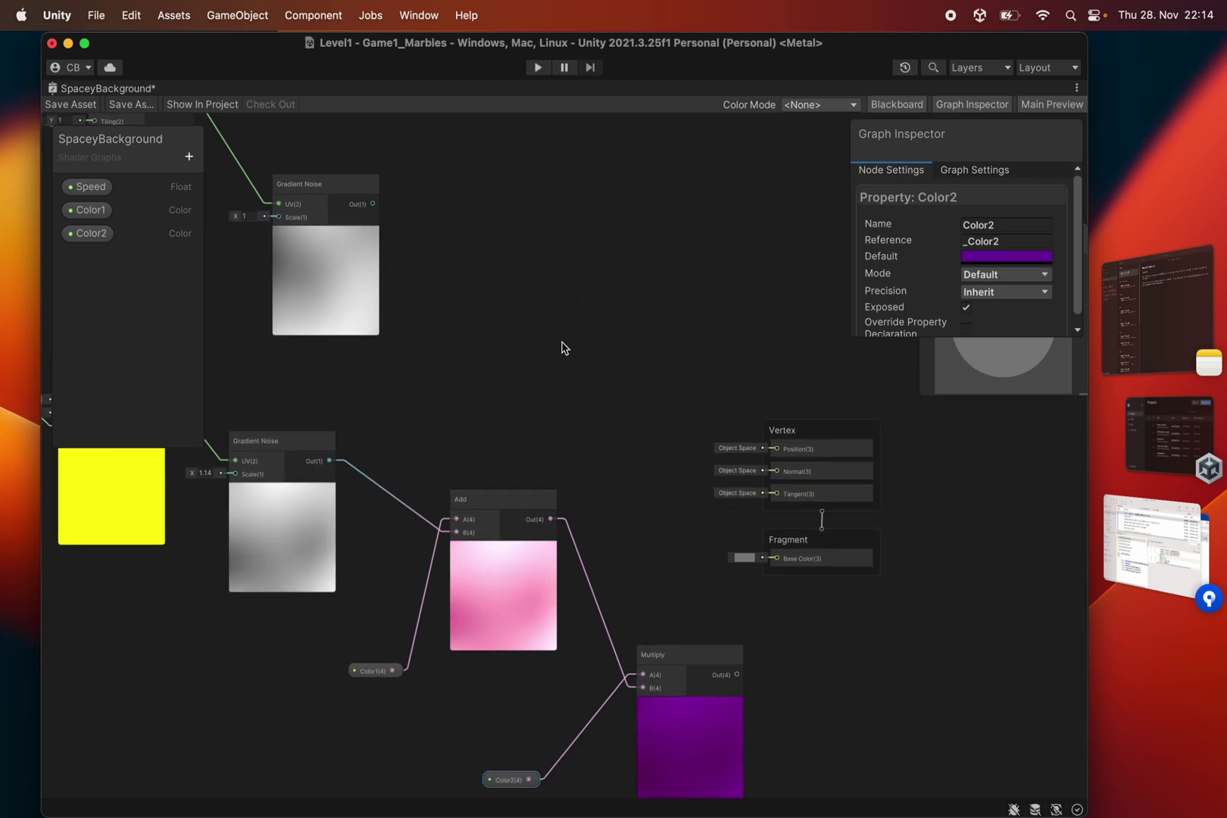
{"action": "scroll", "coordinate": [573, 409], "scroll_direction": "down", "scroll_amount": 3}
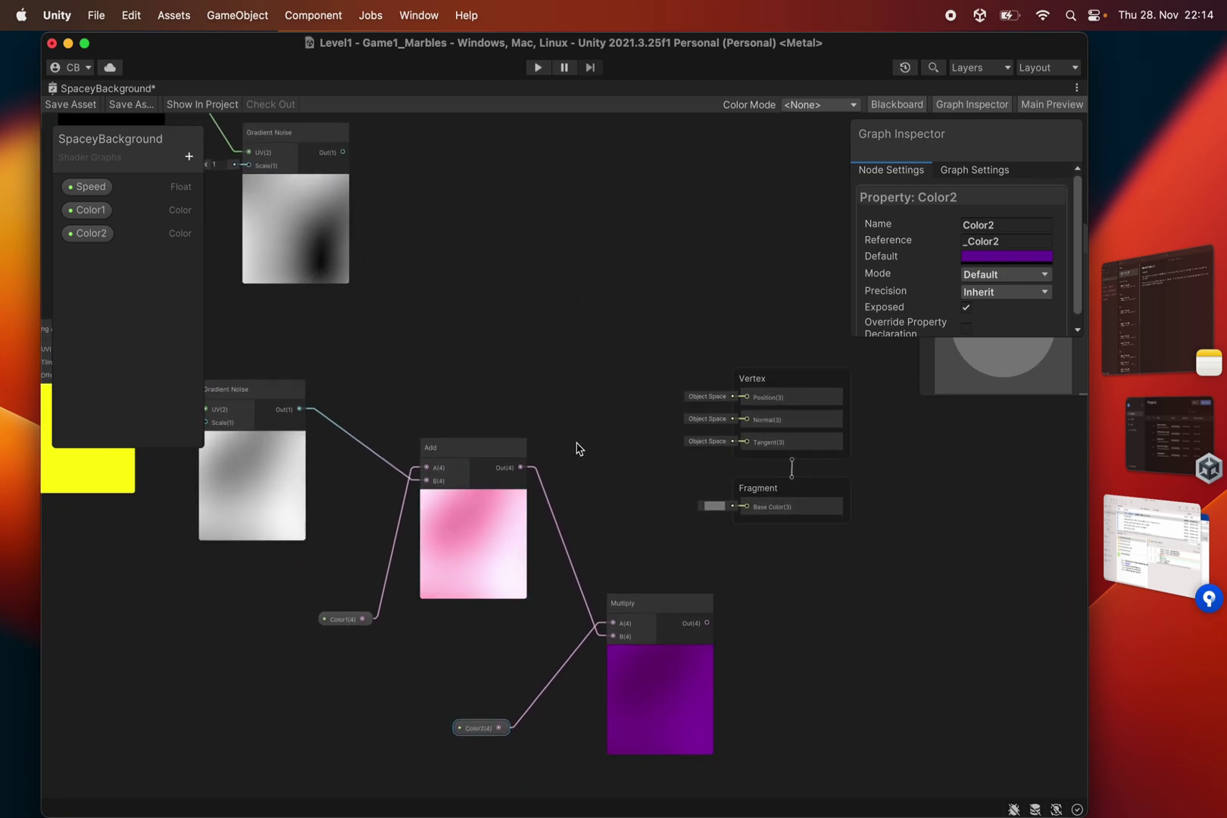
{"action": "middle_click_drag", "start_coordinate": [589, 342], "coordinate": [587, 356]}
{"action": "scroll", "coordinate": [588, 387], "scroll_direction": "up", "scroll_amount": 2}
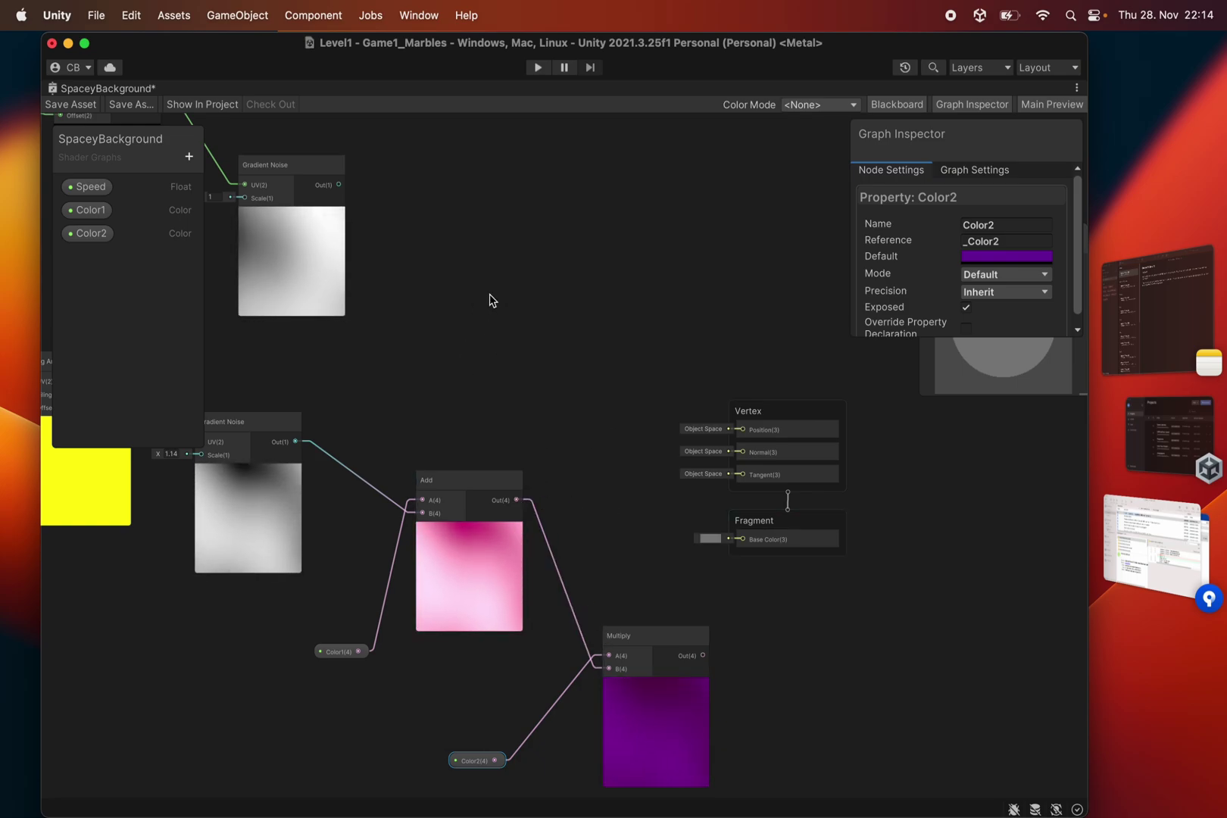
{"action": "middle_click_drag", "start_coordinate": [515, 288], "coordinate": [584, 393]}
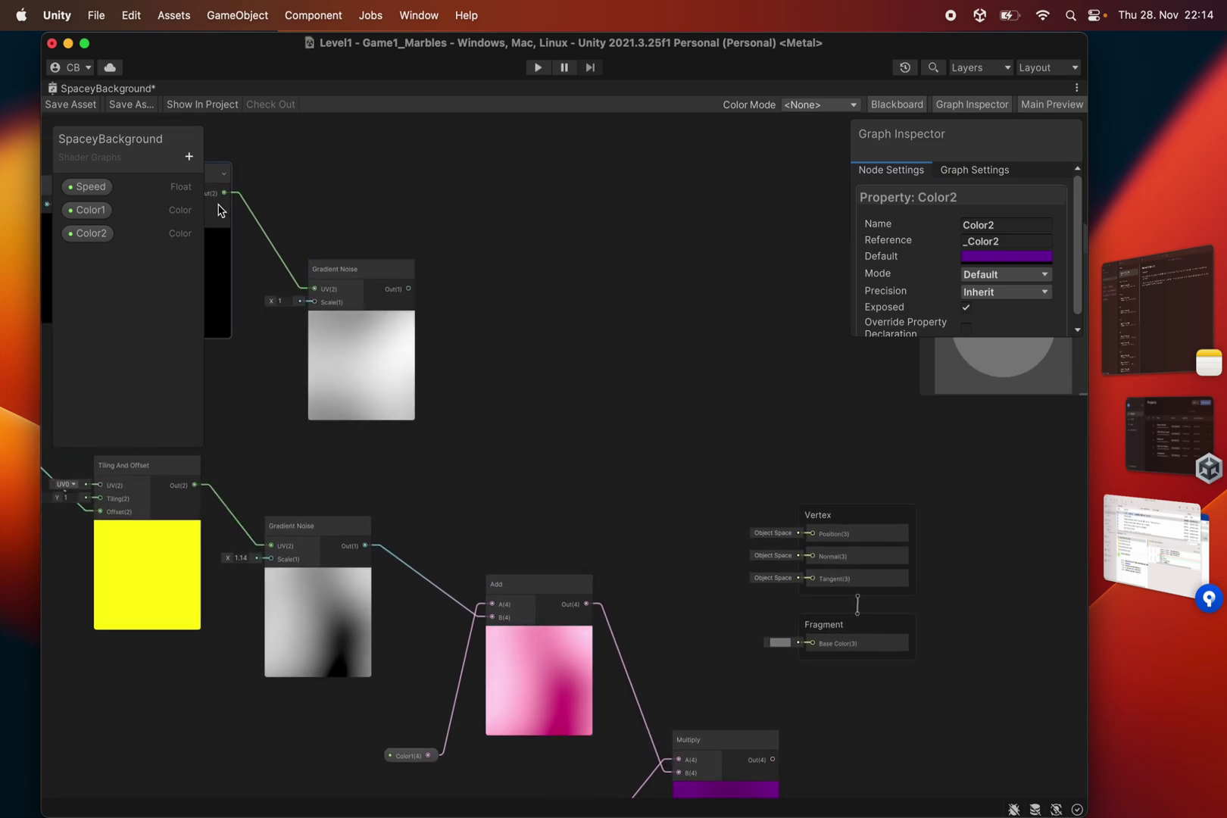
Step: Add a Color3 property with an orange FF9D00 default
{"action": "left_click", "coordinate": [189, 157]}
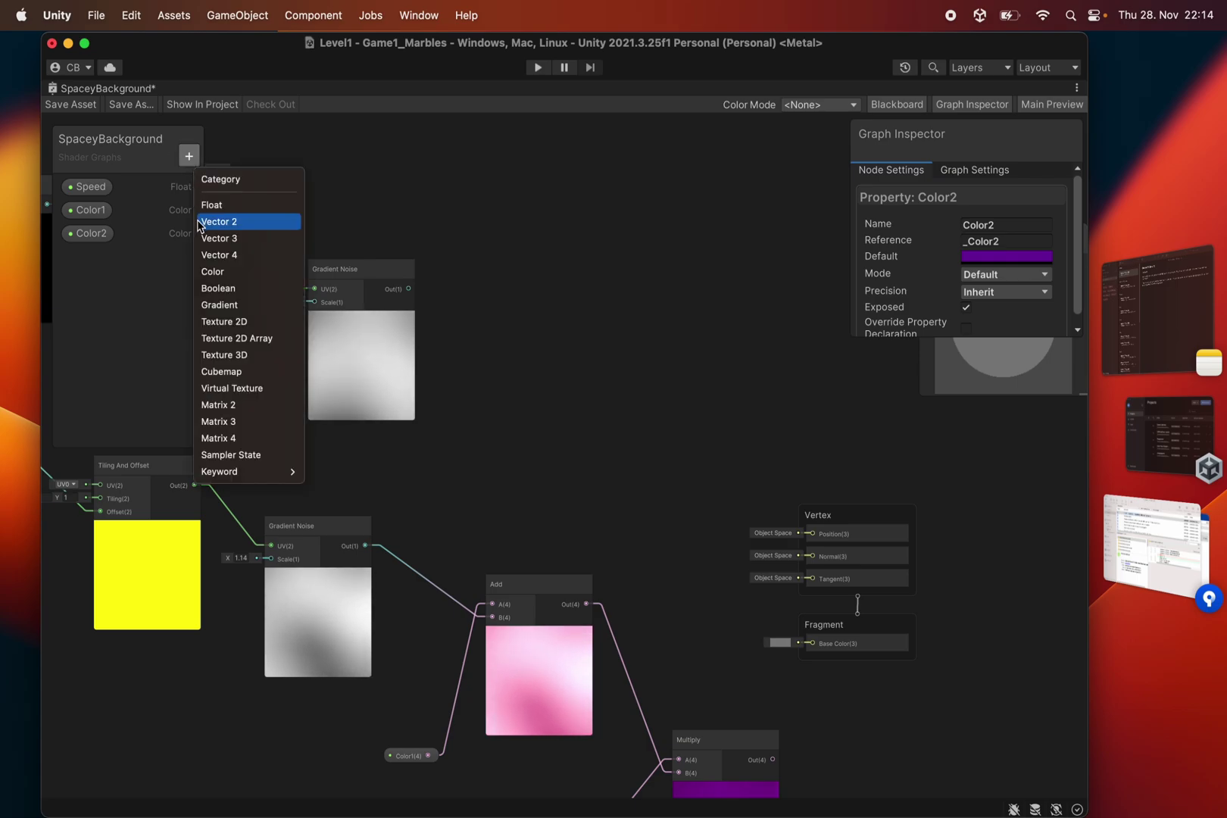
{"action": "left_click", "coordinate": [211, 272]}
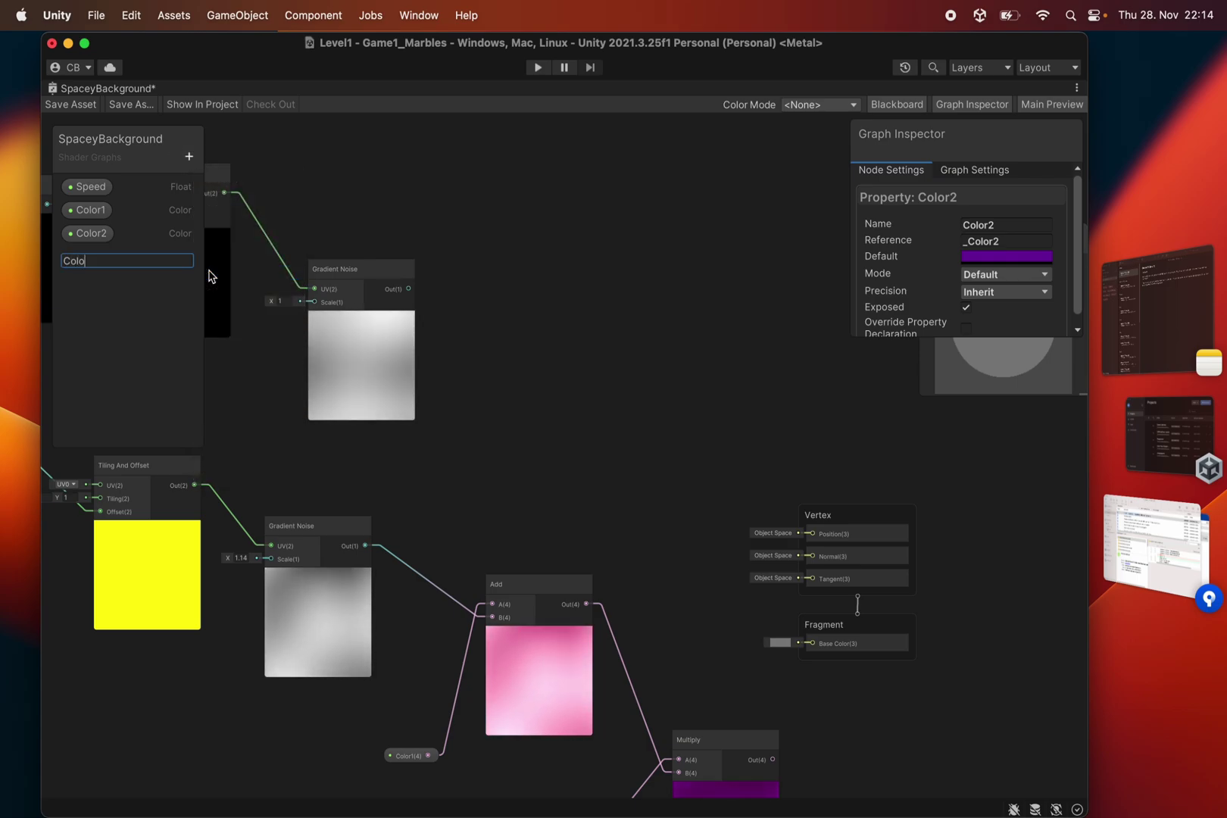
{"action": "type", "text": "Color3"}
{"action": "key", "text": "Return"}
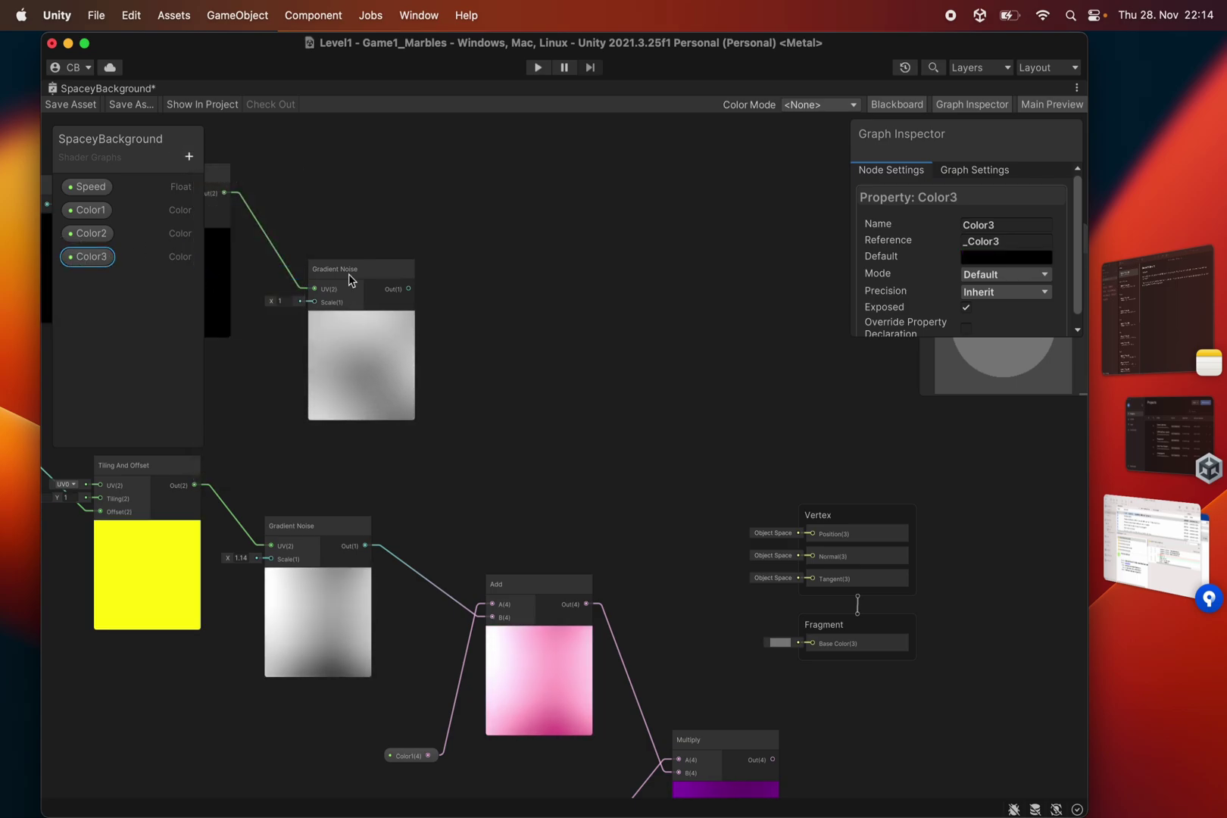
{"action": "left_click", "coordinate": [1030, 256]}
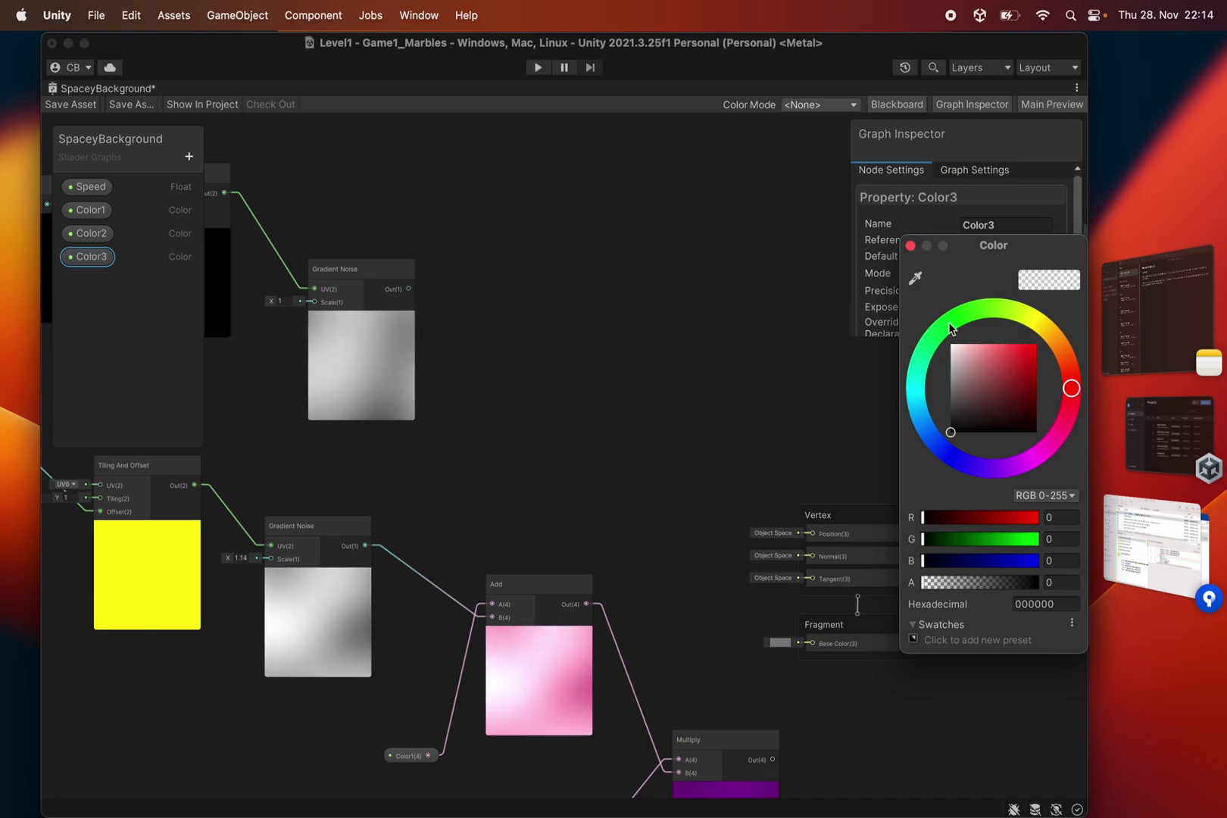
{"action": "left_click", "coordinate": [1059, 346]}
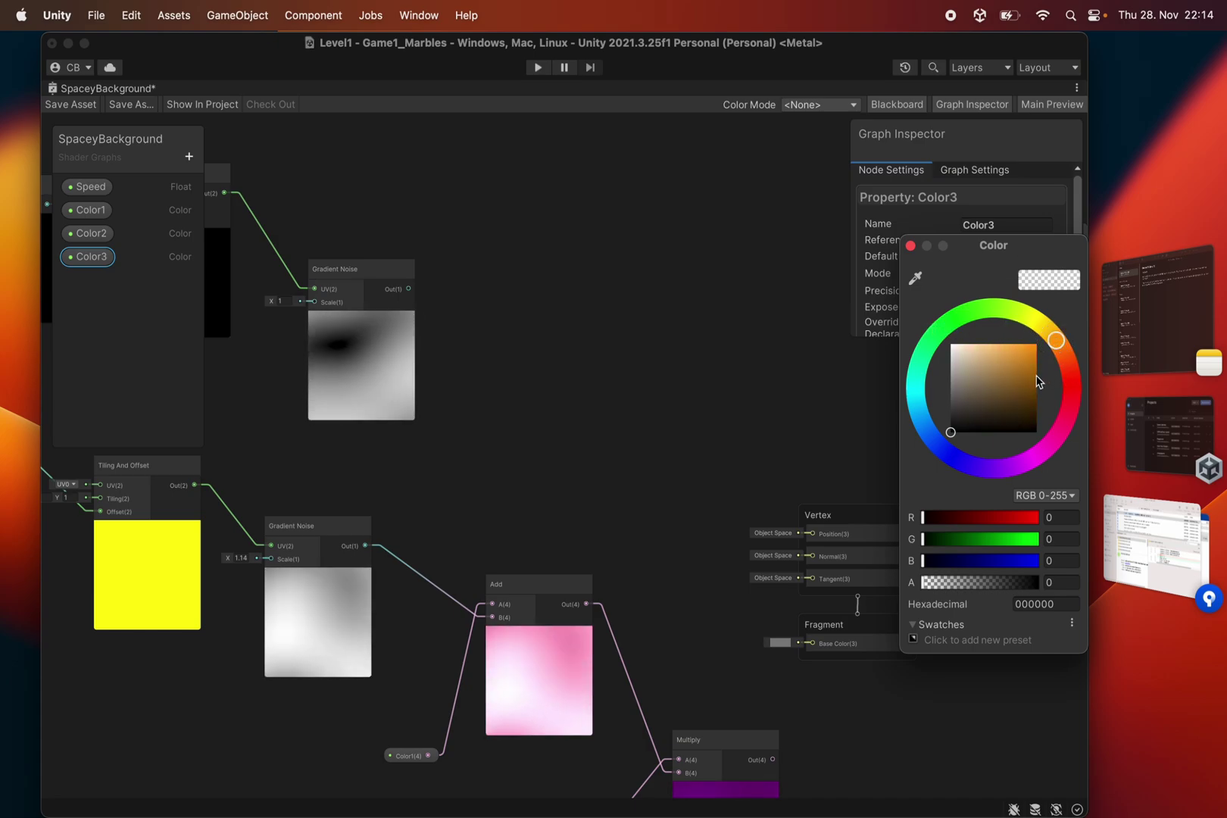
{"action": "left_click_drag", "start_coordinate": [1037, 381], "coordinate": [1043, 340]}
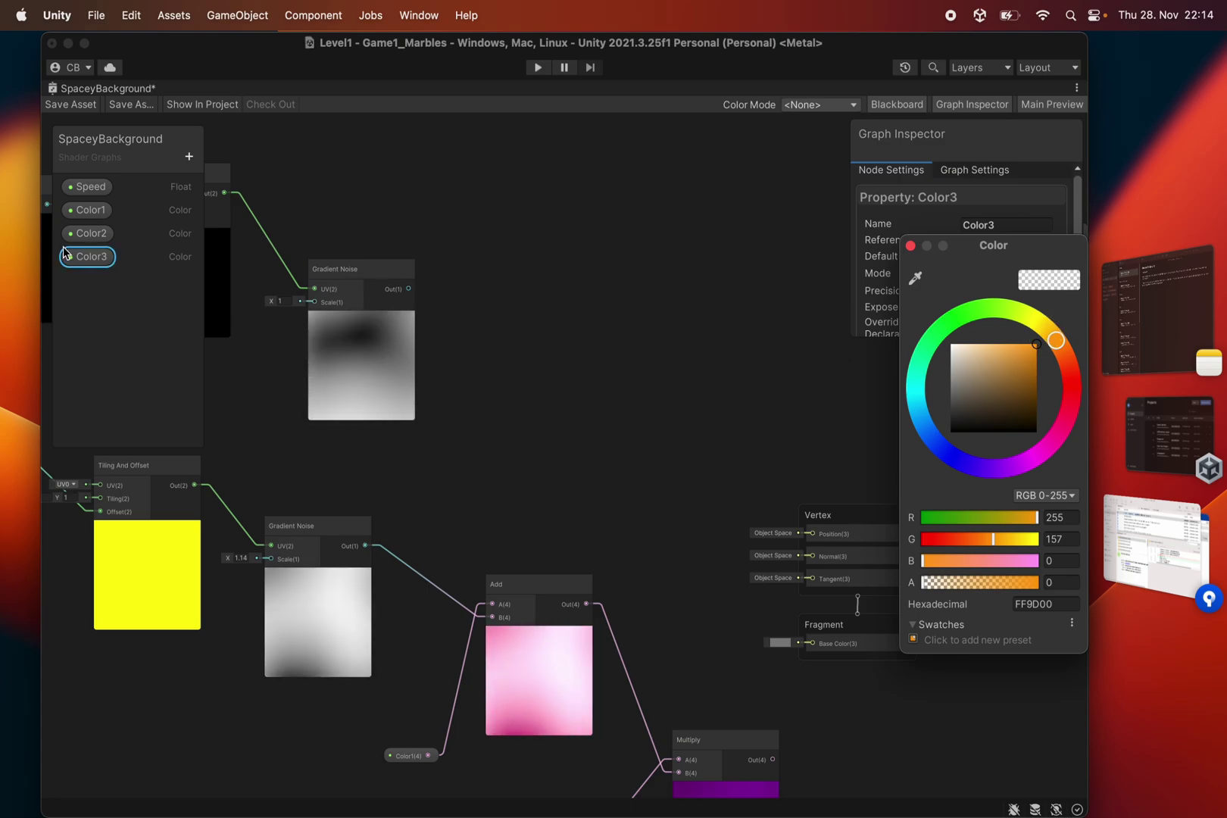
{"action": "left_click", "coordinate": [348, 210]}
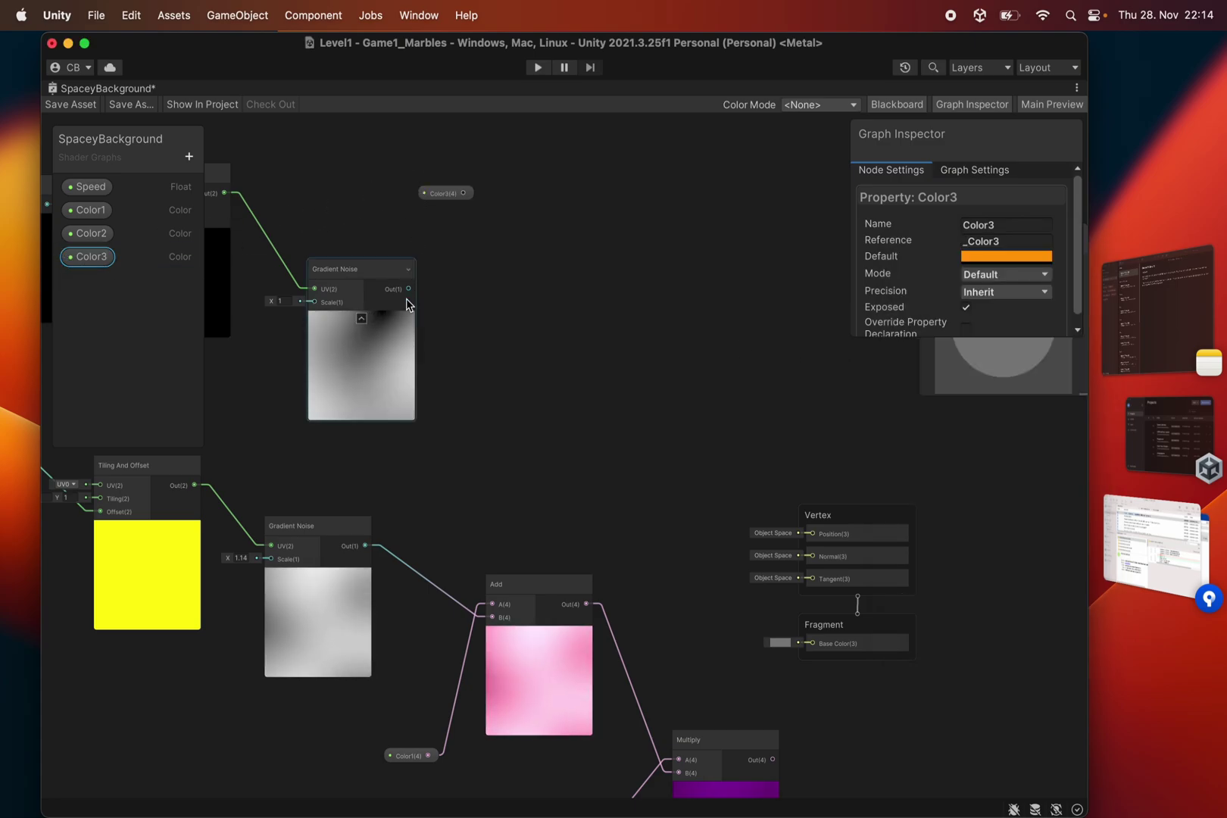
Step: Create an Add node from the upper Gradient Noise output with Color3 into B
{"action": "left_click_drag", "start_coordinate": [411, 289], "coordinate": [504, 254]}
{"action": "type", "text": "add"}
{"action": "key", "text": "Return"}
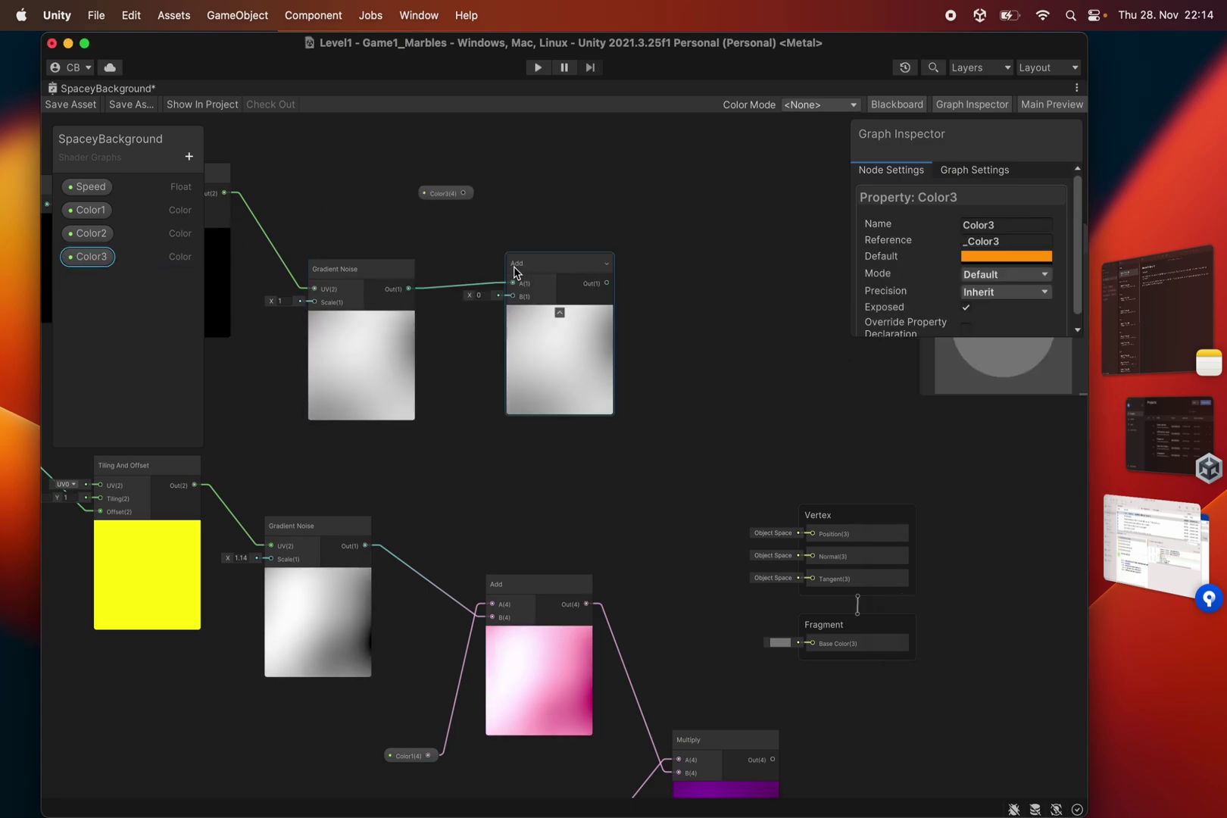
{"action": "left_click_drag", "start_coordinate": [463, 193], "coordinate": [511, 297]}
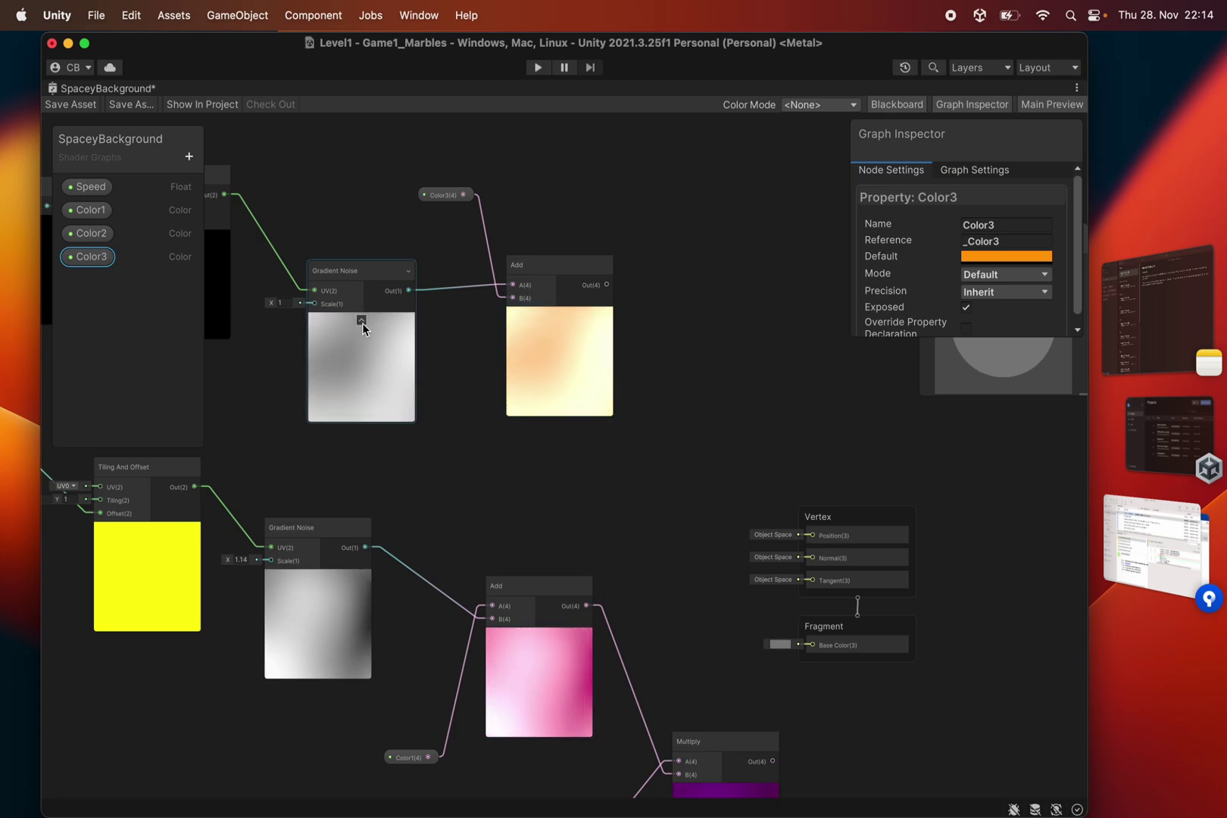
{"action": "middle_click_drag", "start_coordinate": [509, 496], "coordinate": [388, 521]}
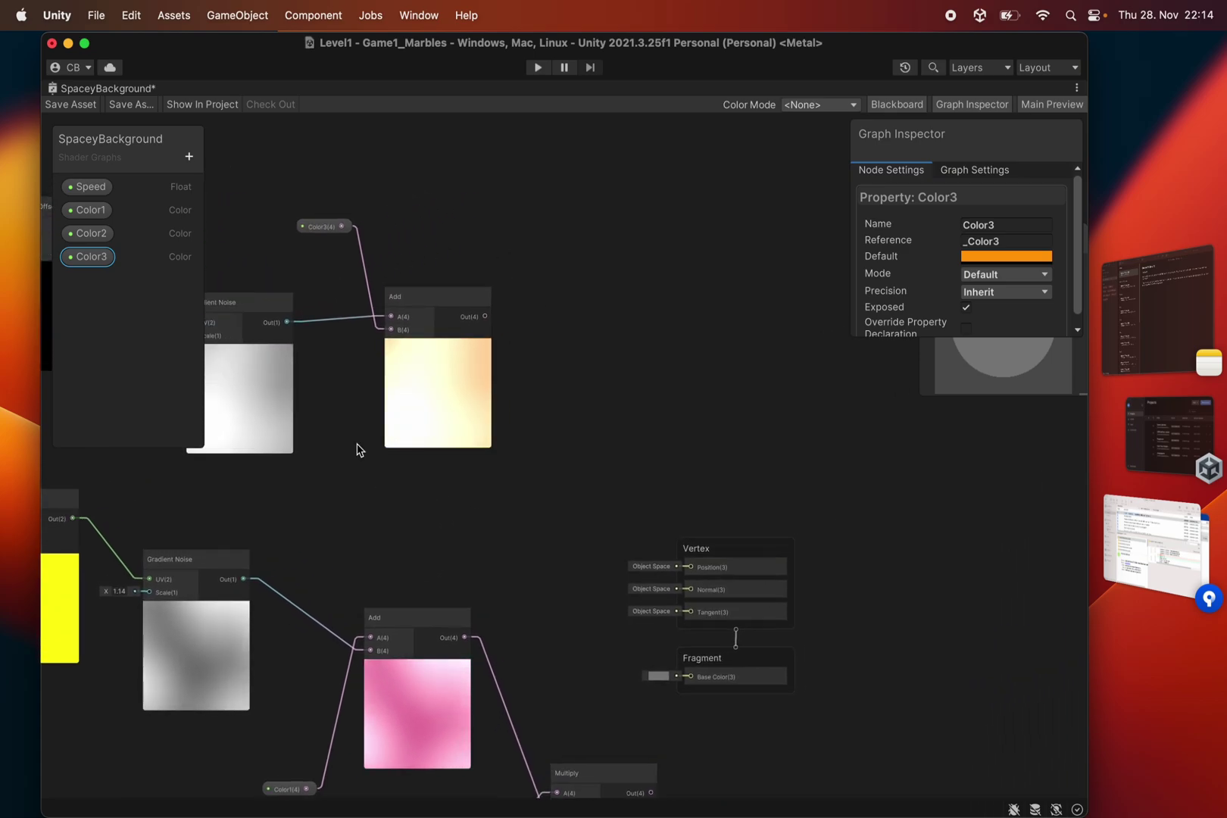
Step: Add a Color4 property with a dark red default
{"action": "left_click", "coordinate": [186, 157]}
{"action": "left_click", "coordinate": [221, 267]}
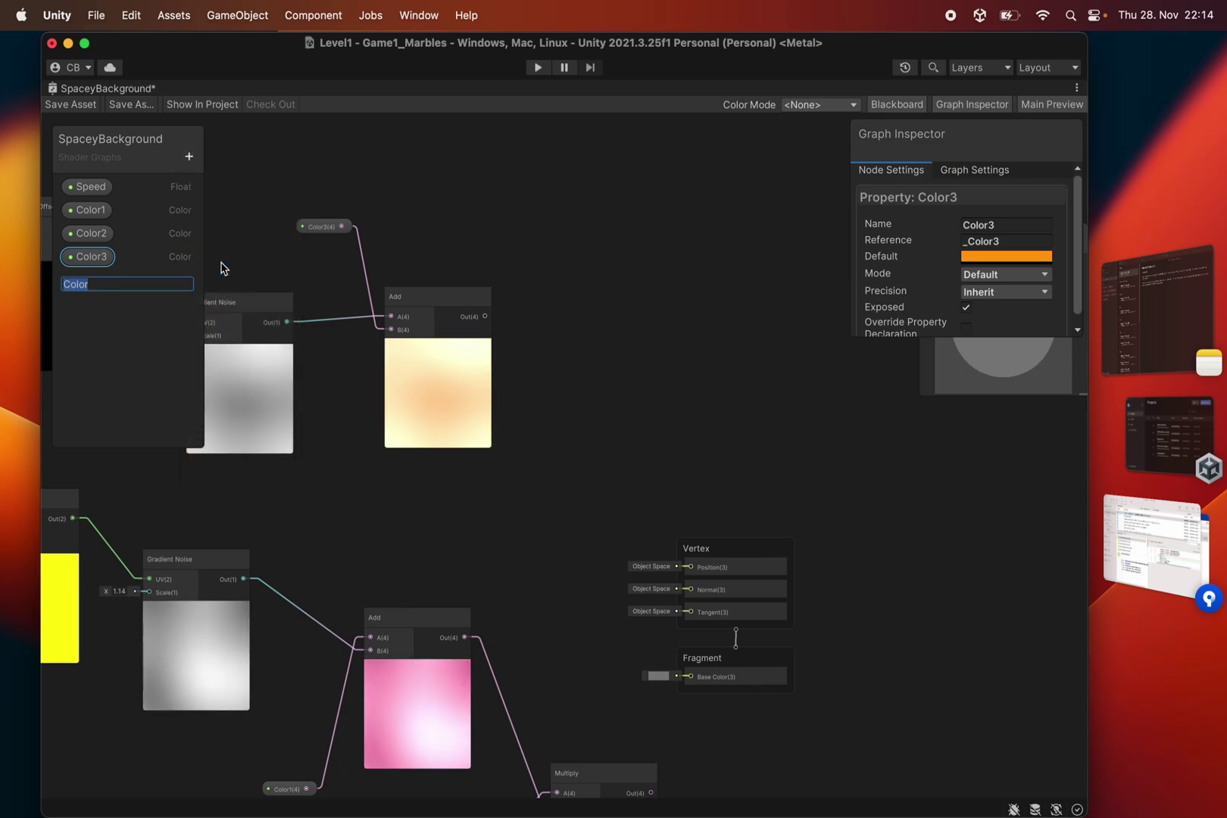
{"action": "type", "text": "4"}
{"action": "key", "text": "Return"}
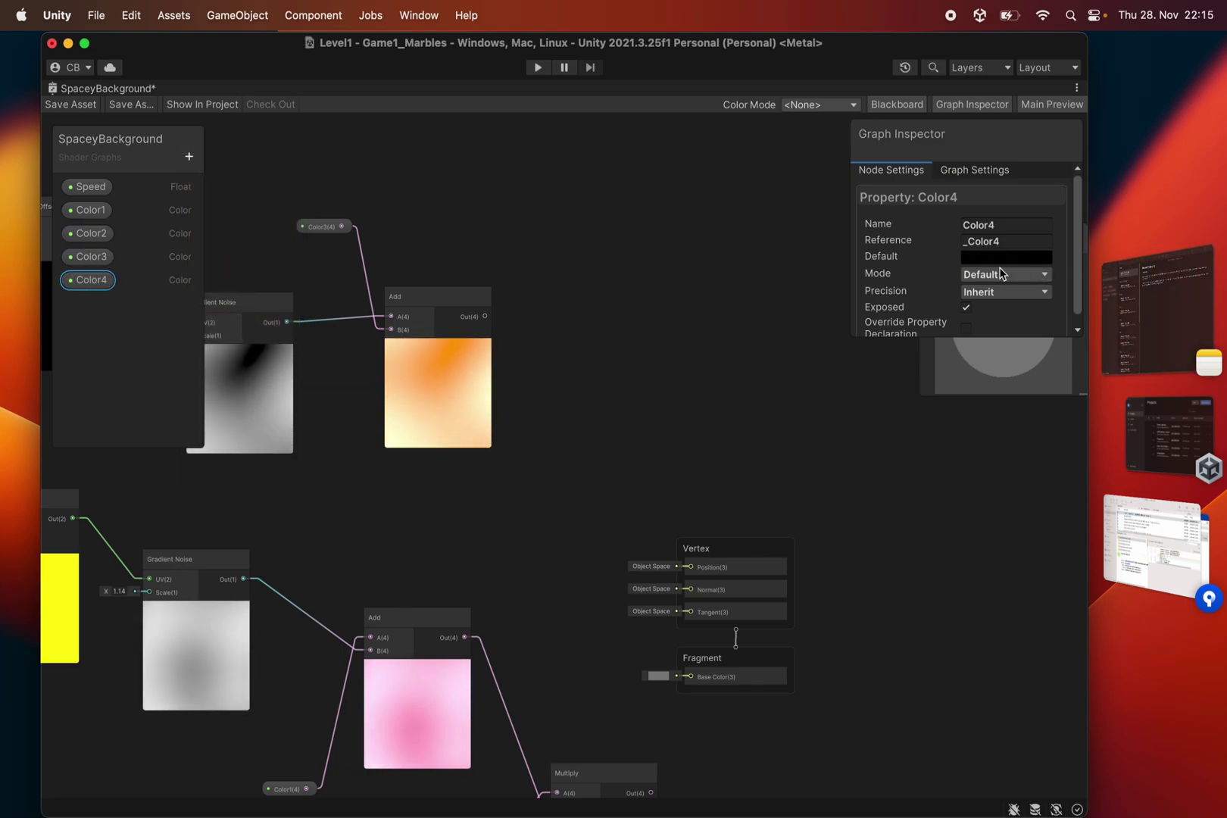
{"action": "left_click", "coordinate": [999, 258]}
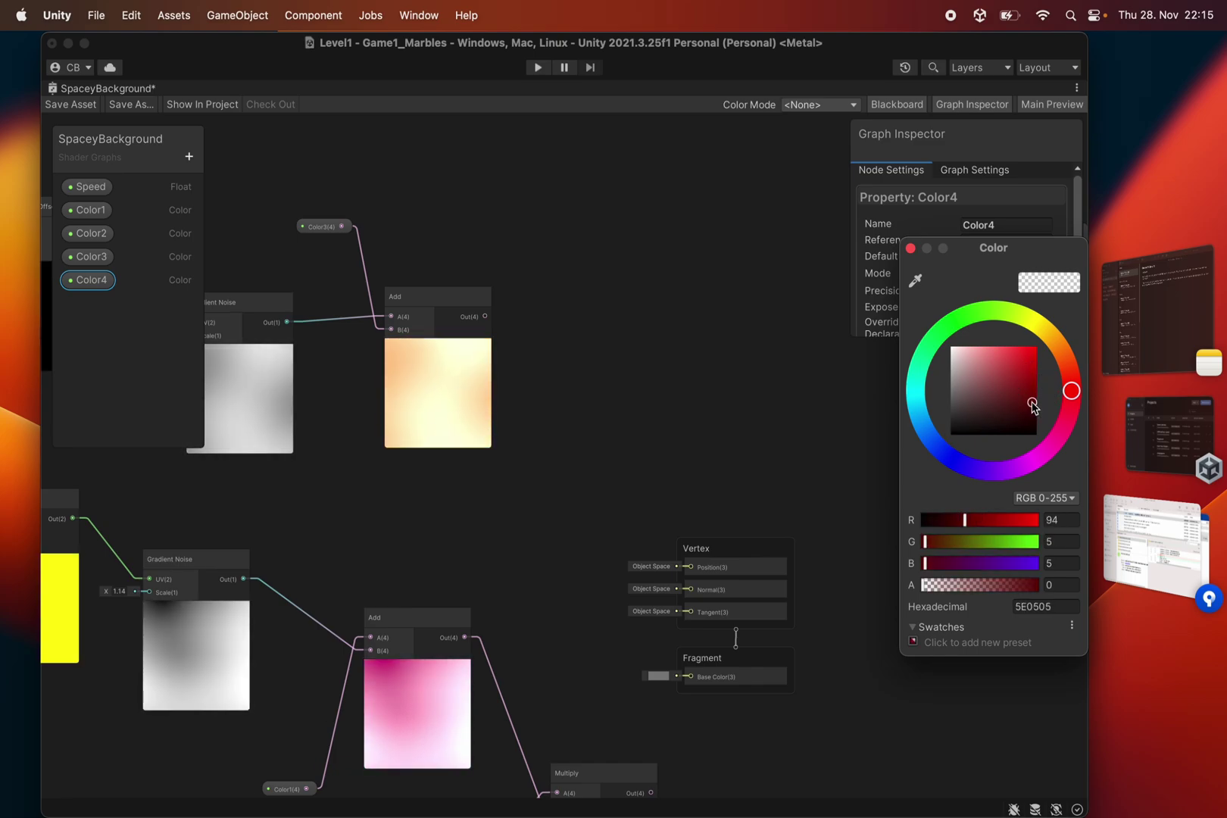
{"action": "left_click_drag", "start_coordinate": [1071, 390], "coordinate": [1073, 383]}
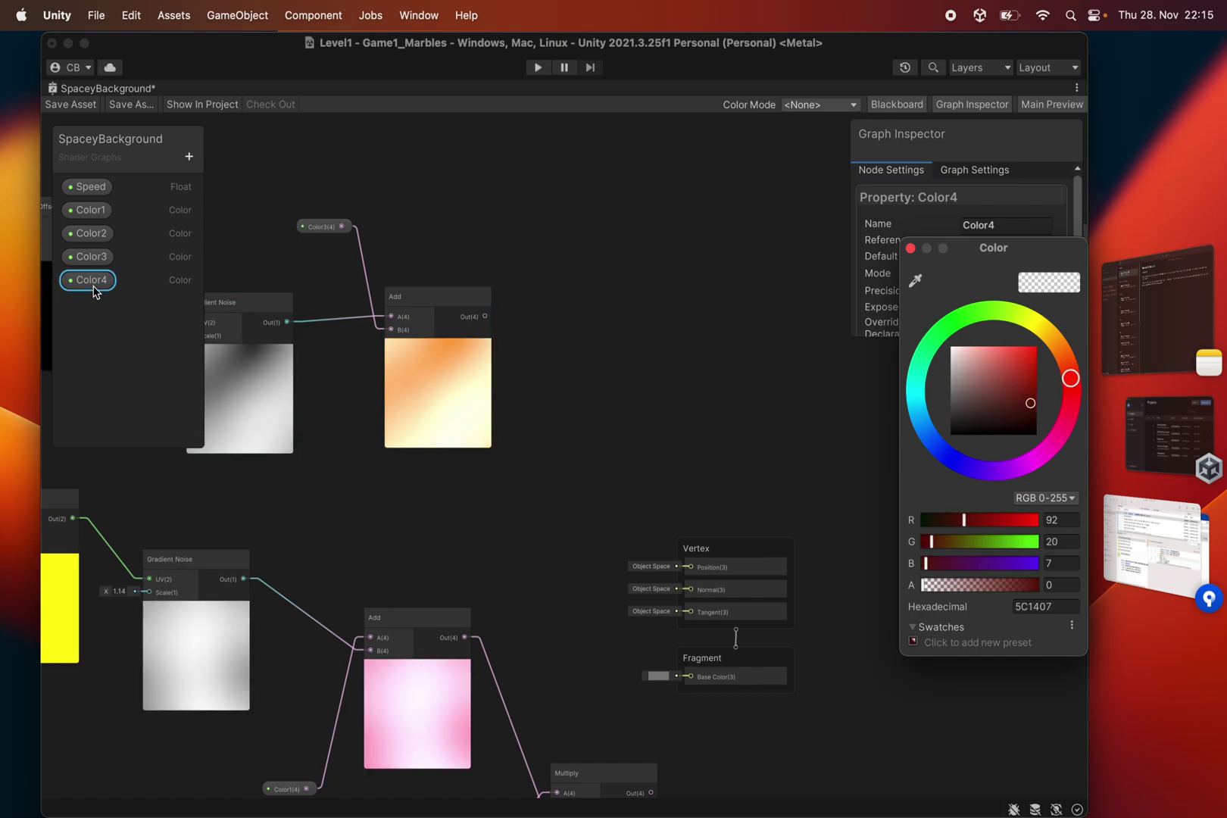
{"action": "left_click", "coordinate": [630, 261]}
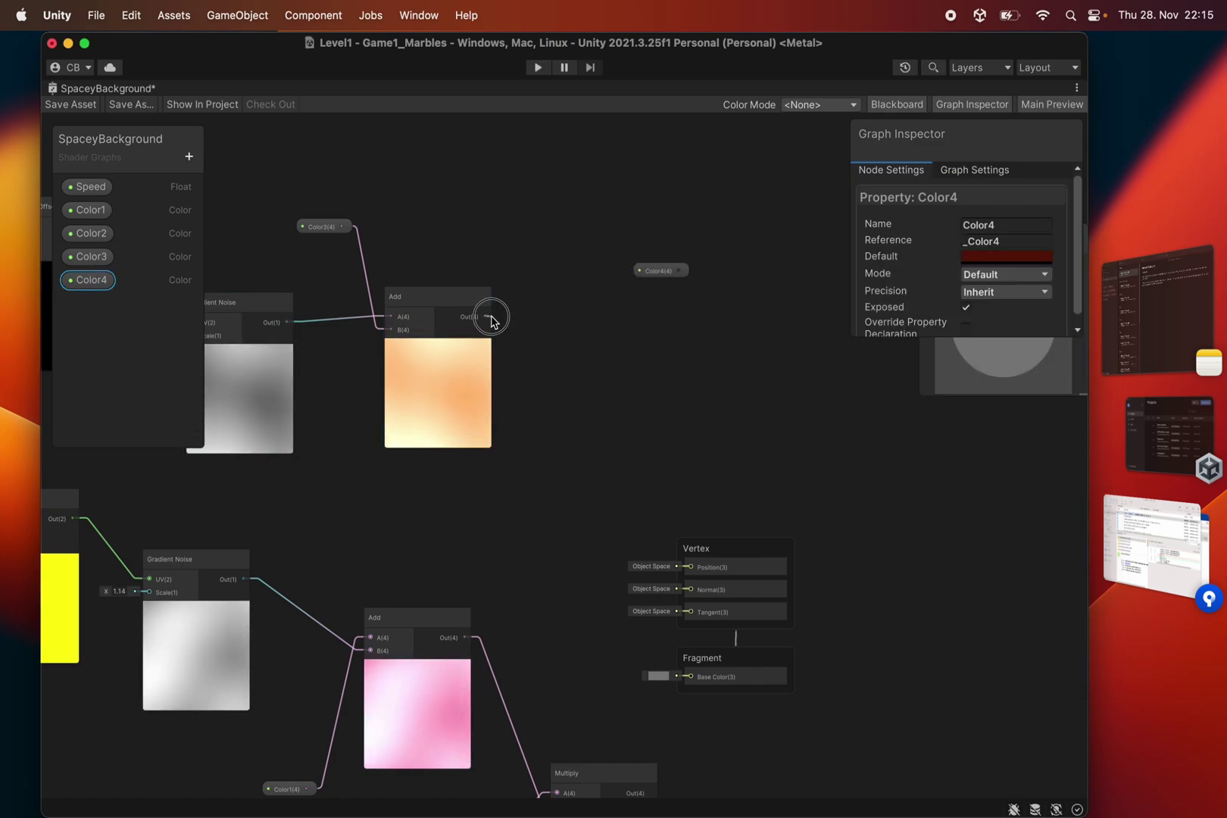
Step: Multiply the orange Add result by Color4 in a new Multiply node
{"action": "left_click_drag", "start_coordinate": [587, 334], "coordinate": [588, 334]}
{"action": "type", "text": "mult"}
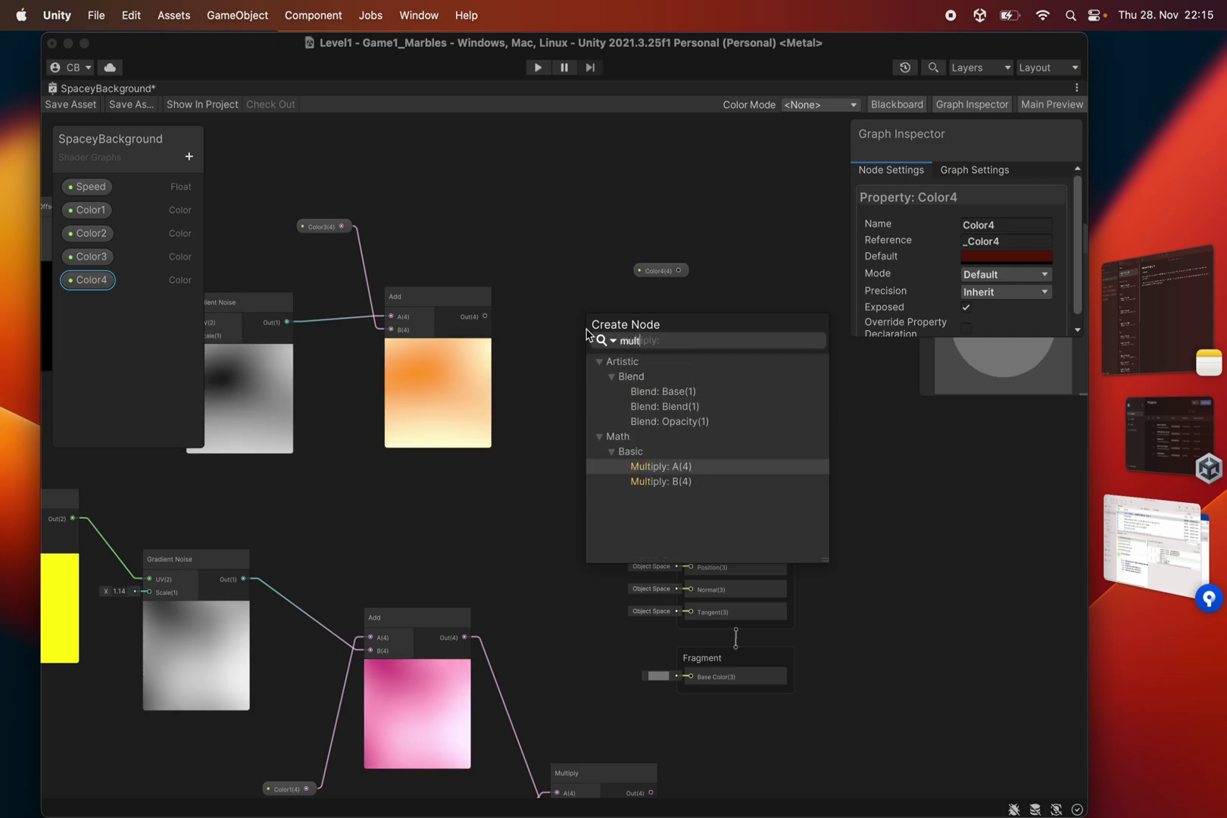
{"action": "key", "text": "Return"}
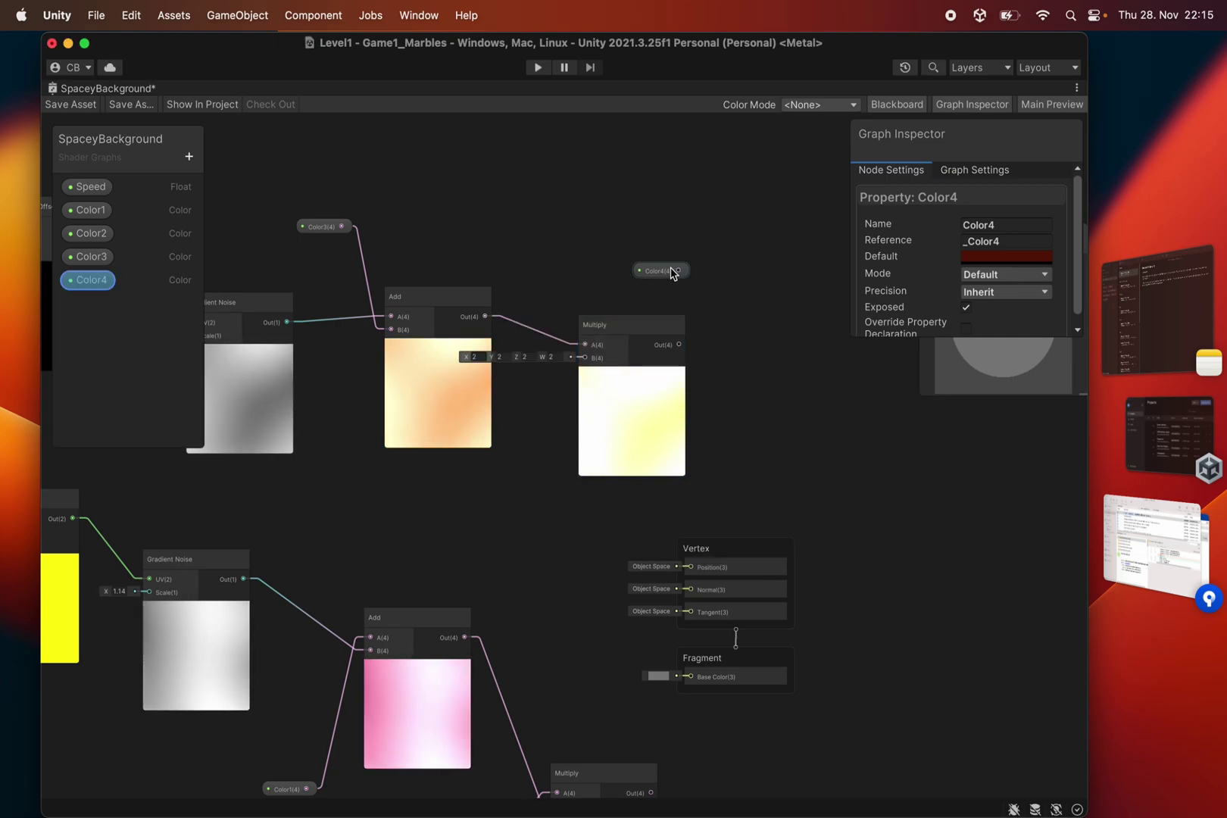
{"action": "left_click_drag", "start_coordinate": [673, 273], "coordinate": [548, 252]}
{"action": "left_click_drag", "start_coordinate": [574, 350], "coordinate": [580, 359]}
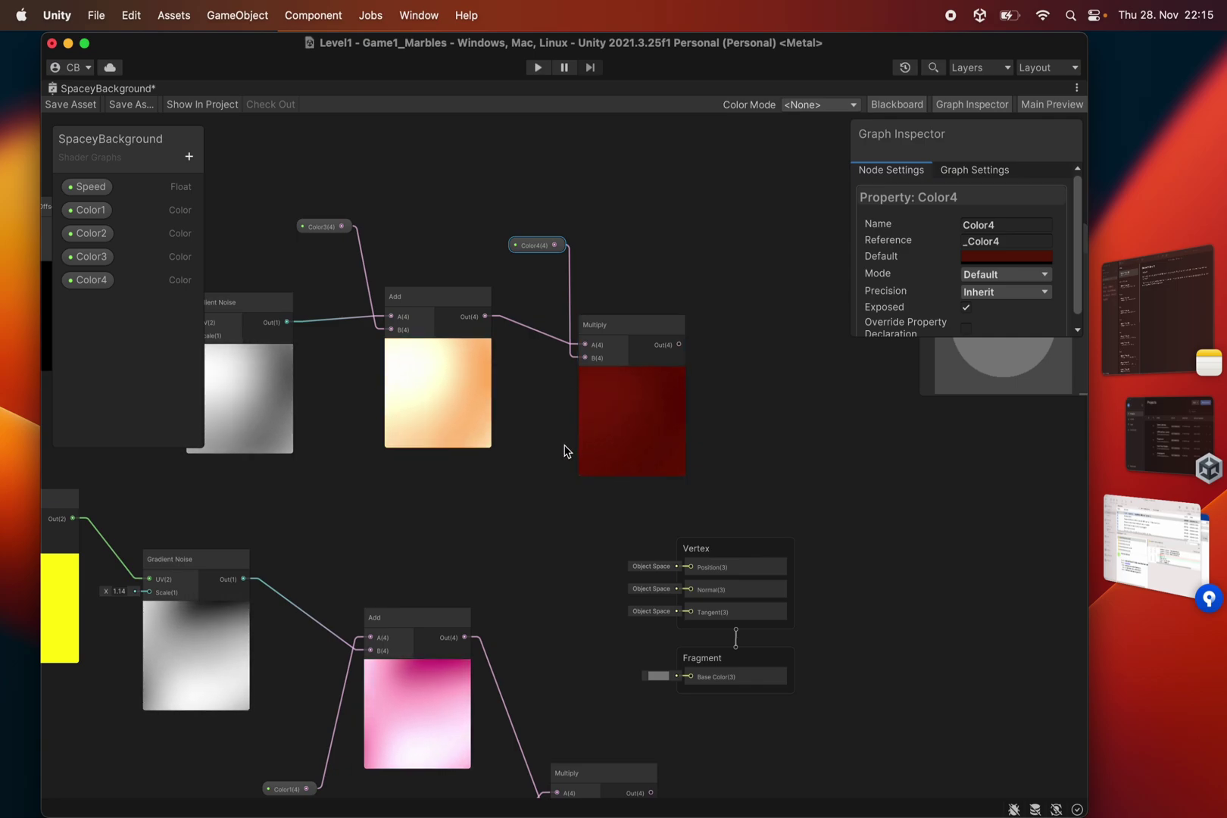
Step: Move the Vertex and Fragment blocks to the right and tidy the red Multiply node
{"action": "middle_click_drag", "start_coordinate": [575, 515], "coordinate": [493, 392]}
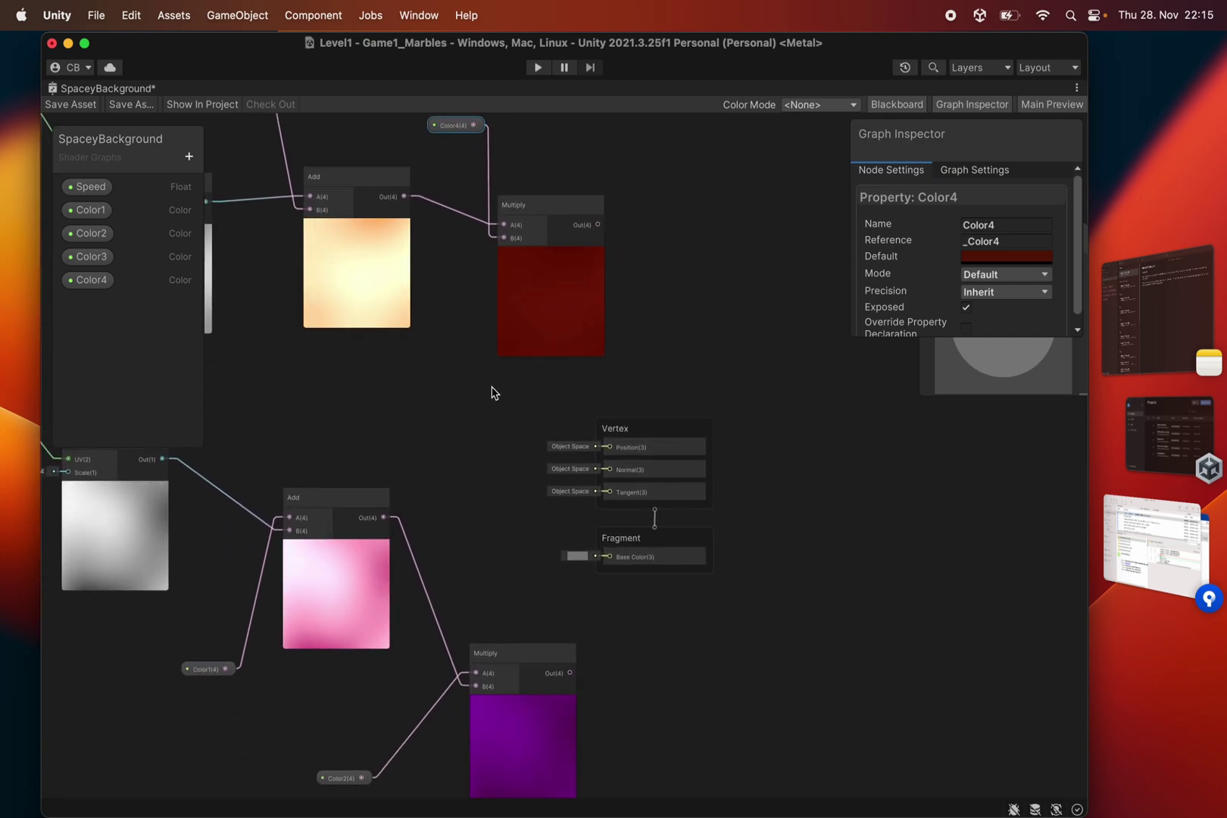
{"action": "left_click", "coordinate": [702, 557]}
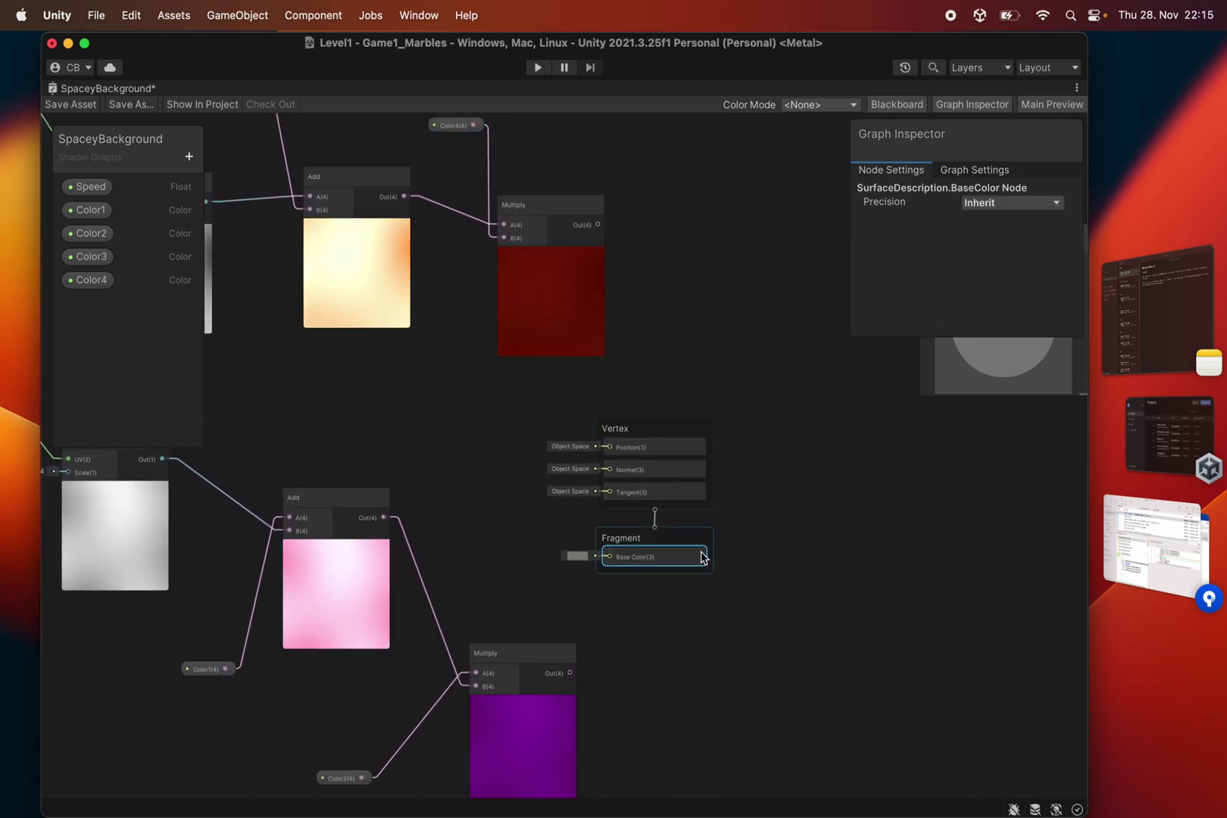
{"action": "left_click_drag", "start_coordinate": [514, 388], "coordinate": [672, 526]}
{"action": "left_click_drag", "start_coordinate": [623, 427], "coordinate": [968, 486]}
{"action": "left_click", "coordinate": [838, 468]}
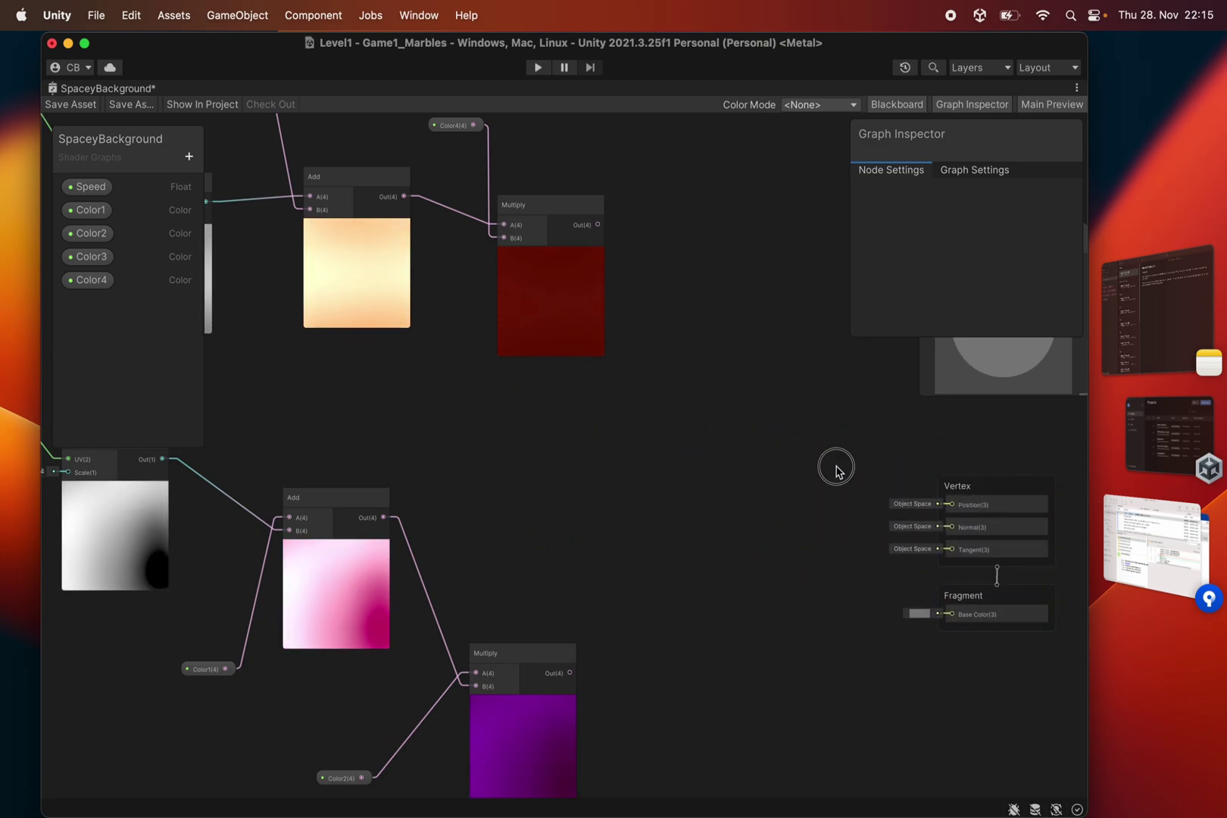
{"action": "left_click_drag", "start_coordinate": [530, 210], "coordinate": [515, 305]}
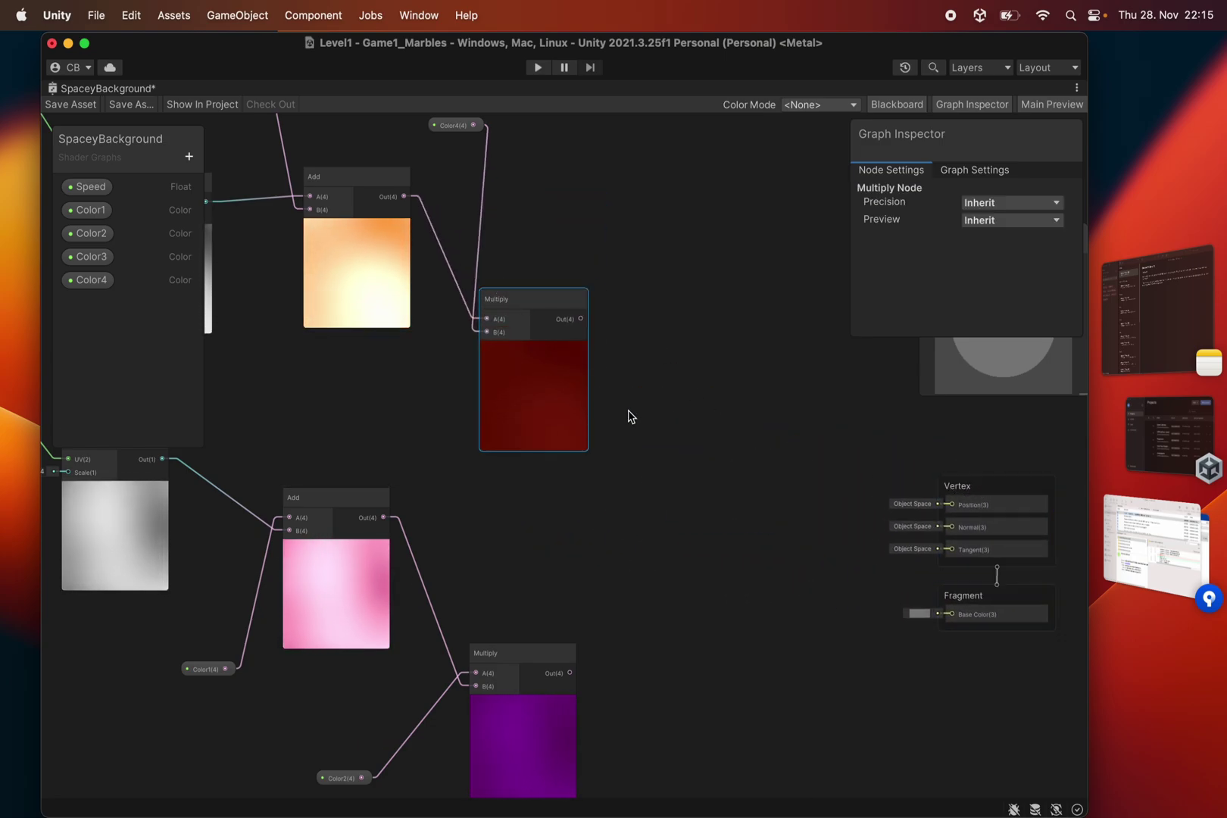
{"action": "left_click", "coordinate": [636, 401]}
{"action": "middle_click_drag", "start_coordinate": [646, 364], "coordinate": [587, 315]}
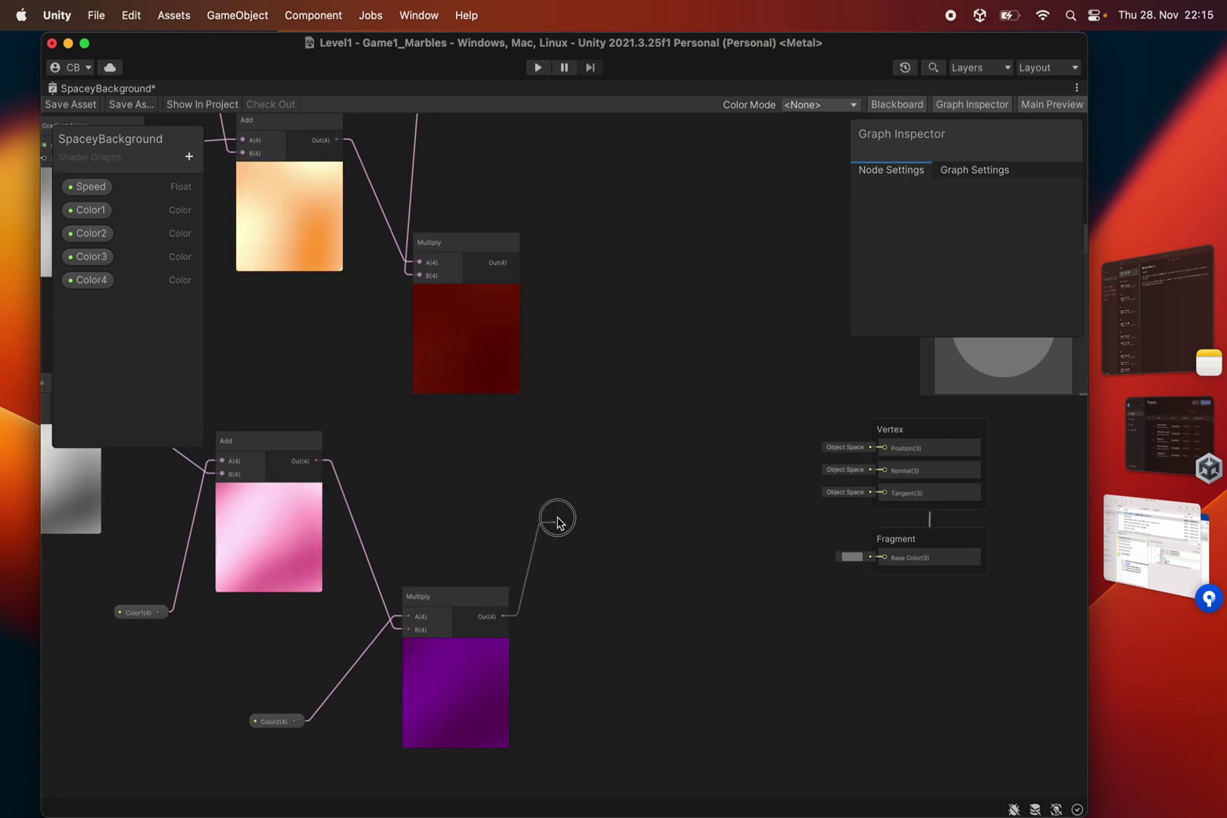
Step: Create a Multiply node off the purple Multiply output, then delete it as unwanted
{"action": "left_click_drag", "start_coordinate": [557, 521], "coordinate": [578, 498]}
{"action": "type", "text": "mult"}
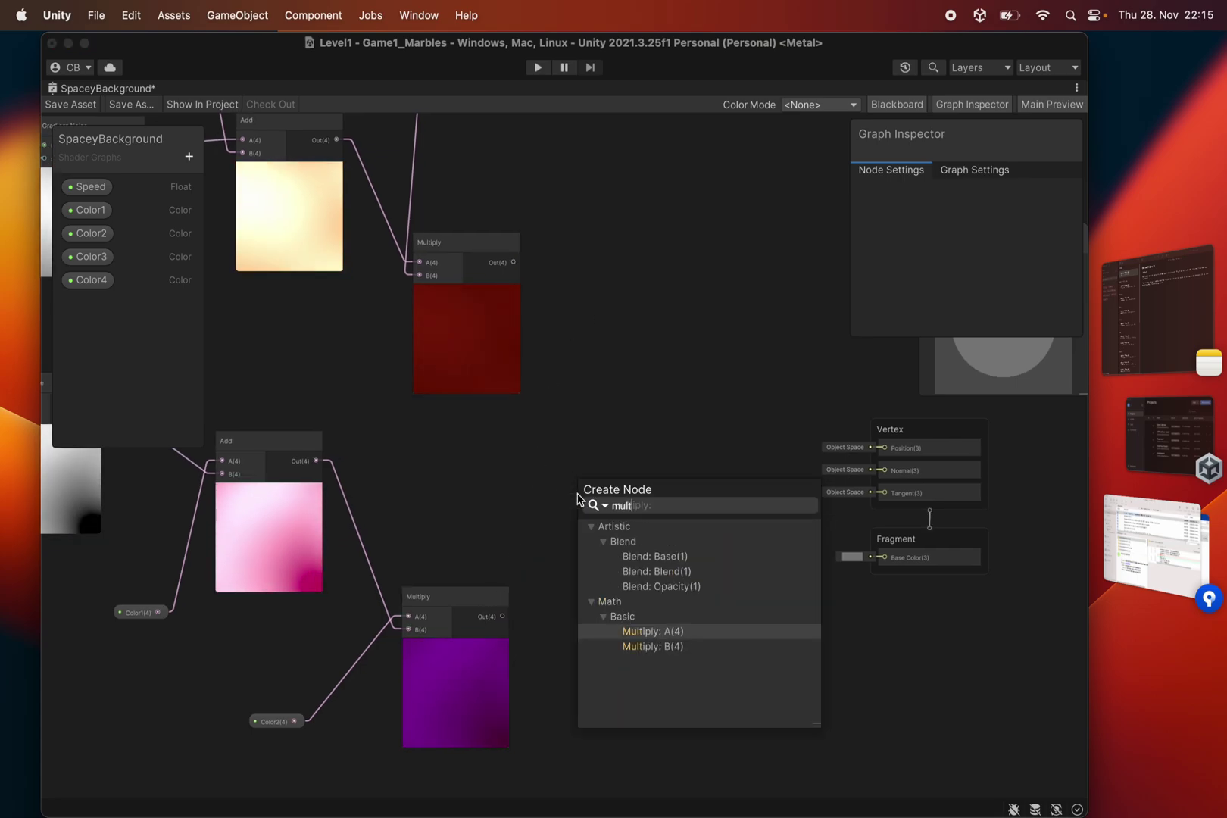
{"action": "key", "text": "Return"}
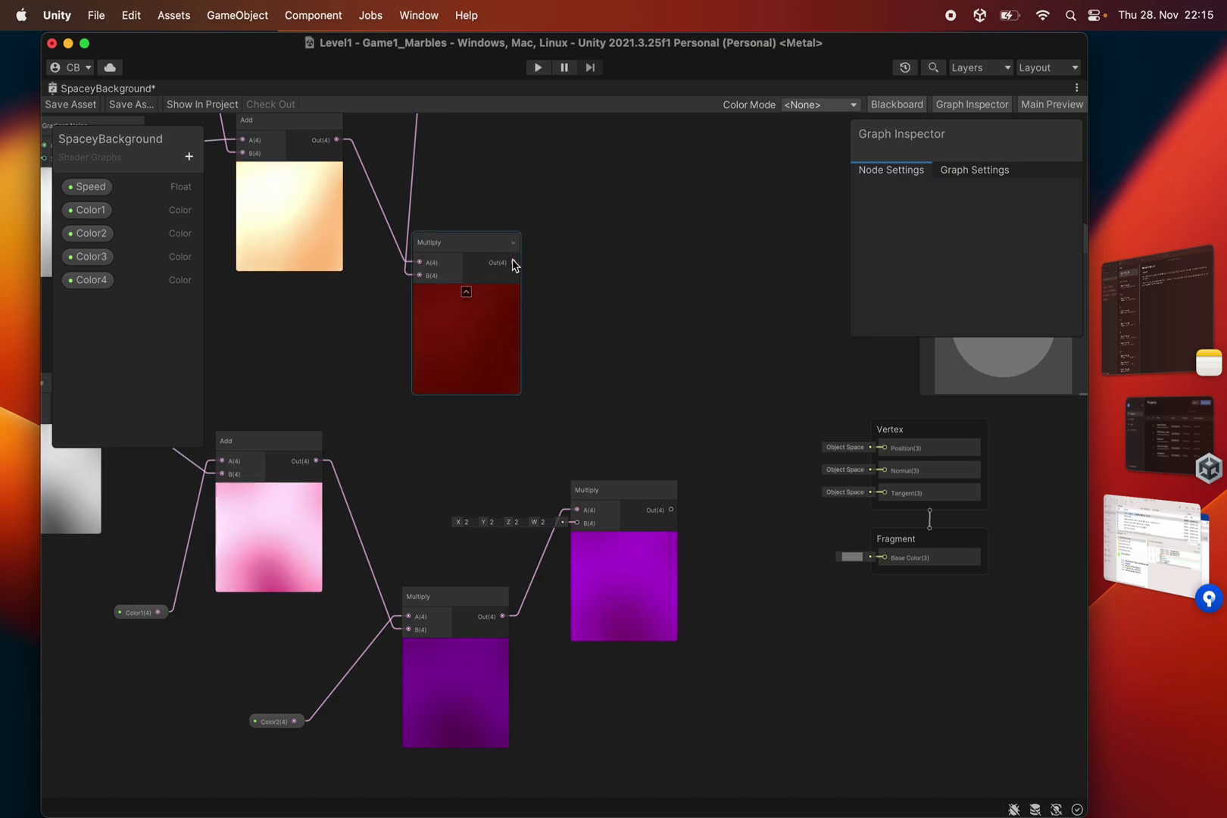
{"action": "left_click_drag", "start_coordinate": [512, 263], "coordinate": [575, 523]}
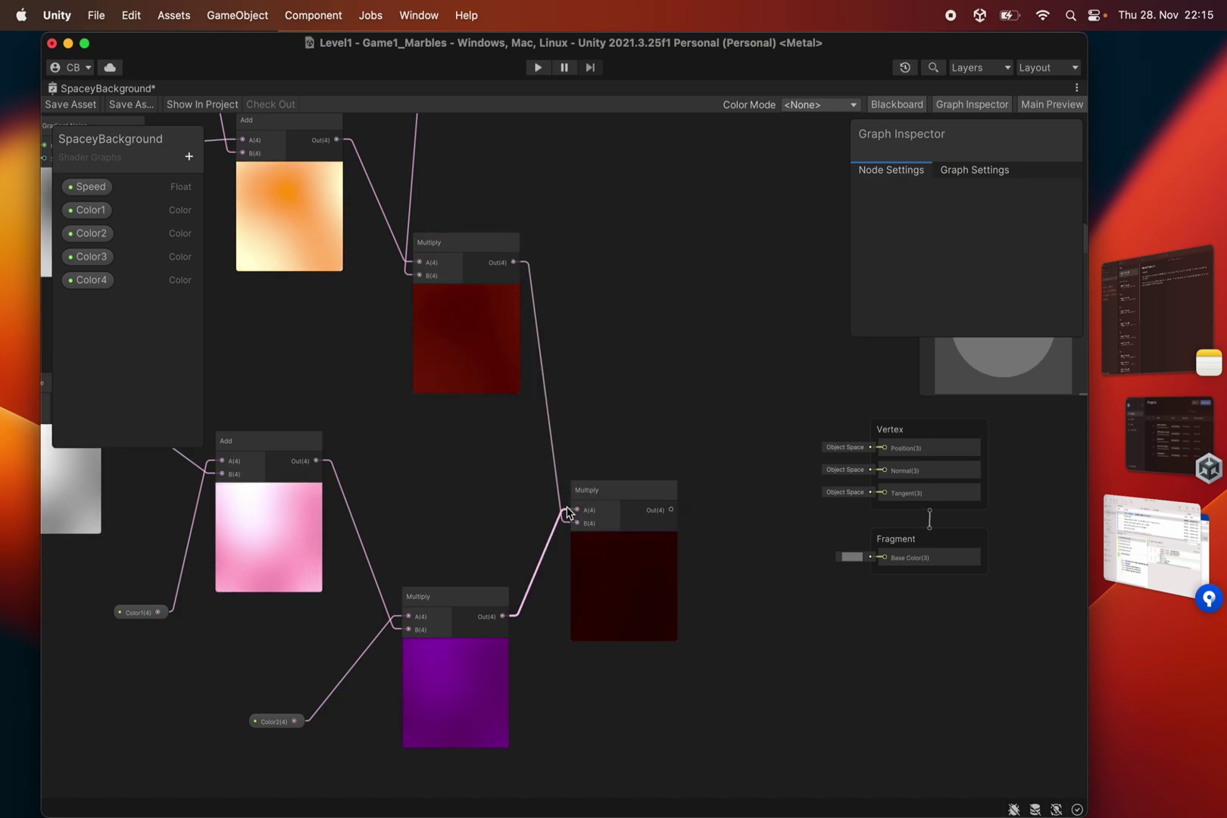
{"action": "left_click", "coordinate": [620, 494]}
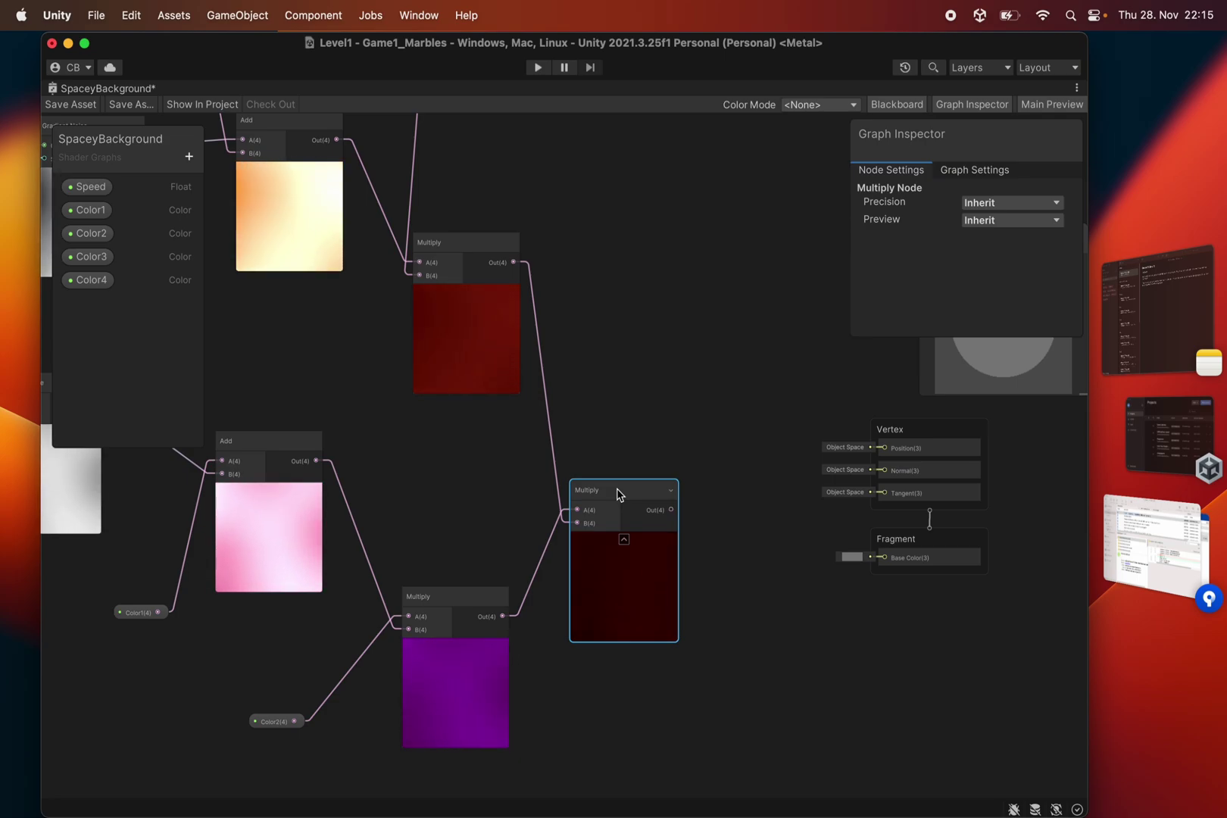
{"action": "key", "text": "Delete"}
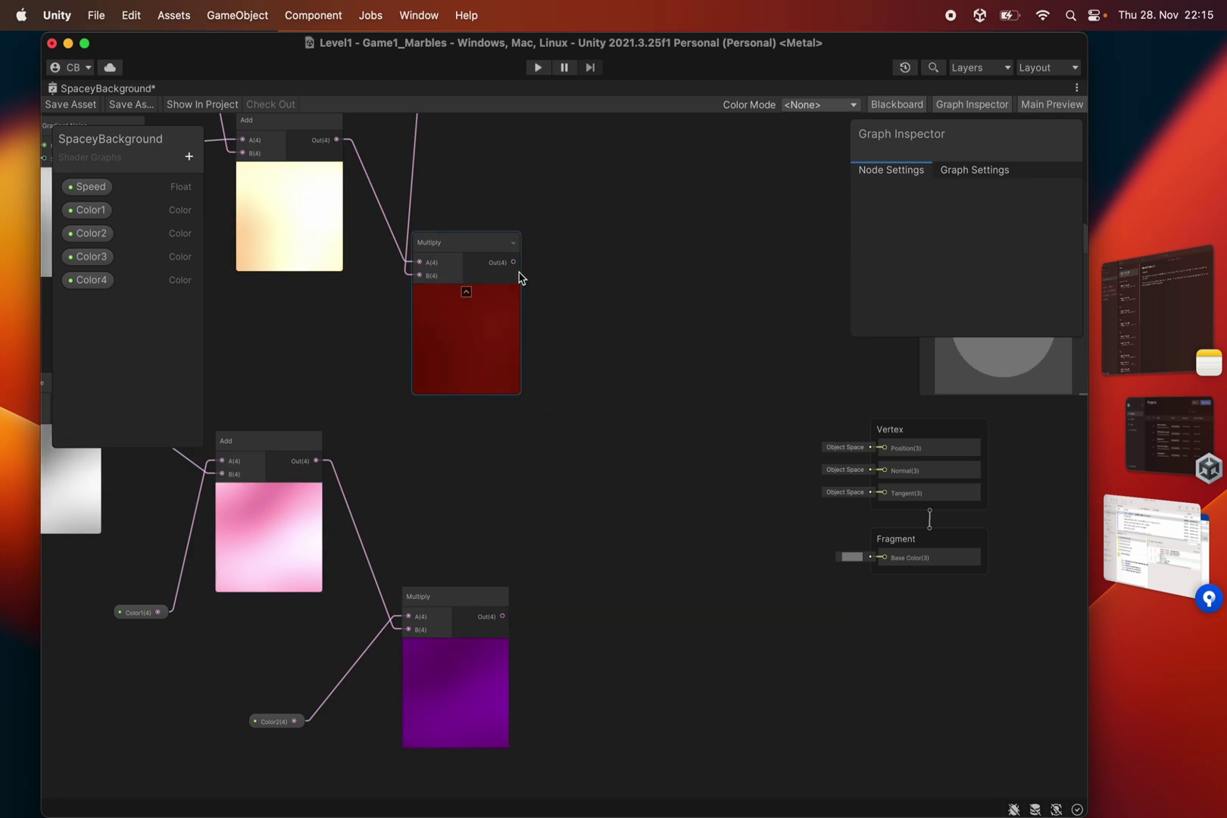
Step: Sum the red and purple Multiply results in an Add node wired into Fragment Base Color
{"action": "left_click_drag", "start_coordinate": [513, 263], "coordinate": [593, 415]}
{"action": "type", "text": "add"}
{"action": "key", "text": "Return"}
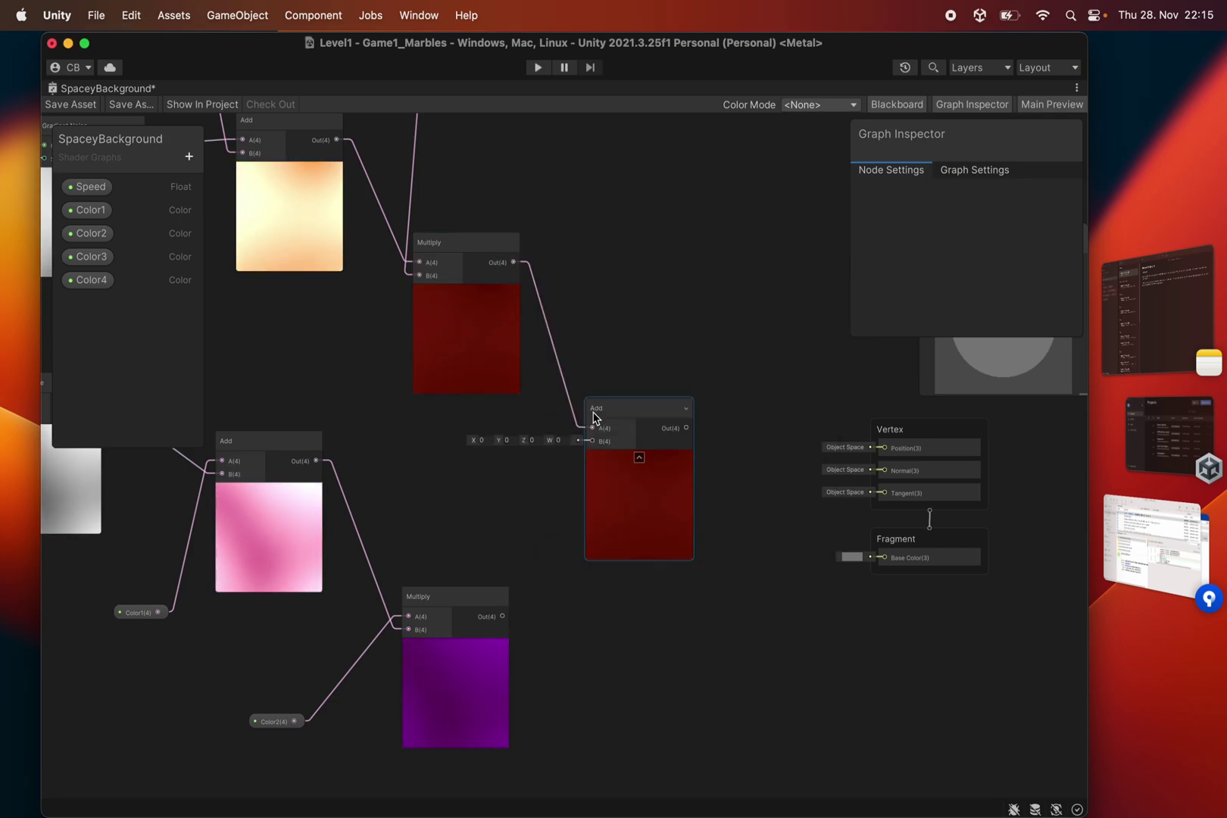
{"action": "left_click_drag", "start_coordinate": [502, 615], "coordinate": [592, 443]}
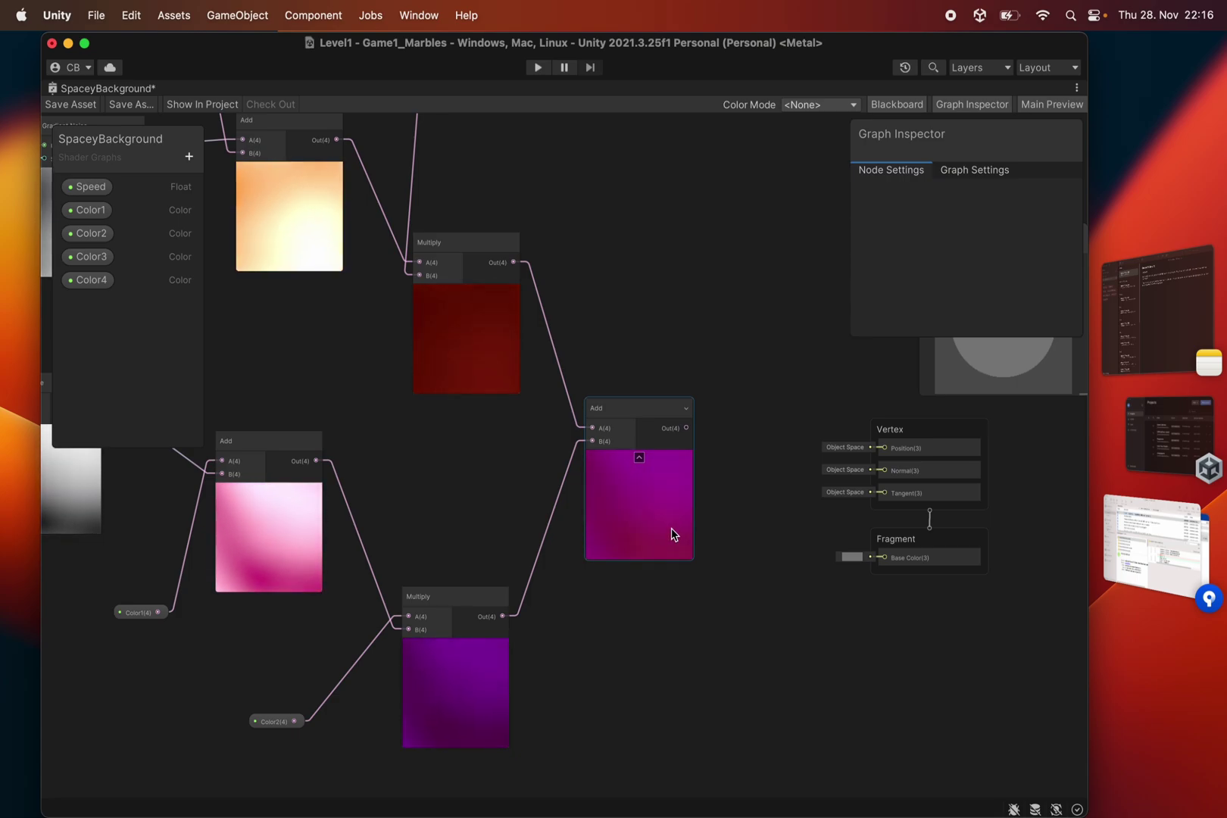
{"action": "left_click_drag", "start_coordinate": [685, 429], "coordinate": [880, 559]}
{"action": "middle_click_drag", "start_coordinate": [827, 645], "coordinate": [702, 745]}
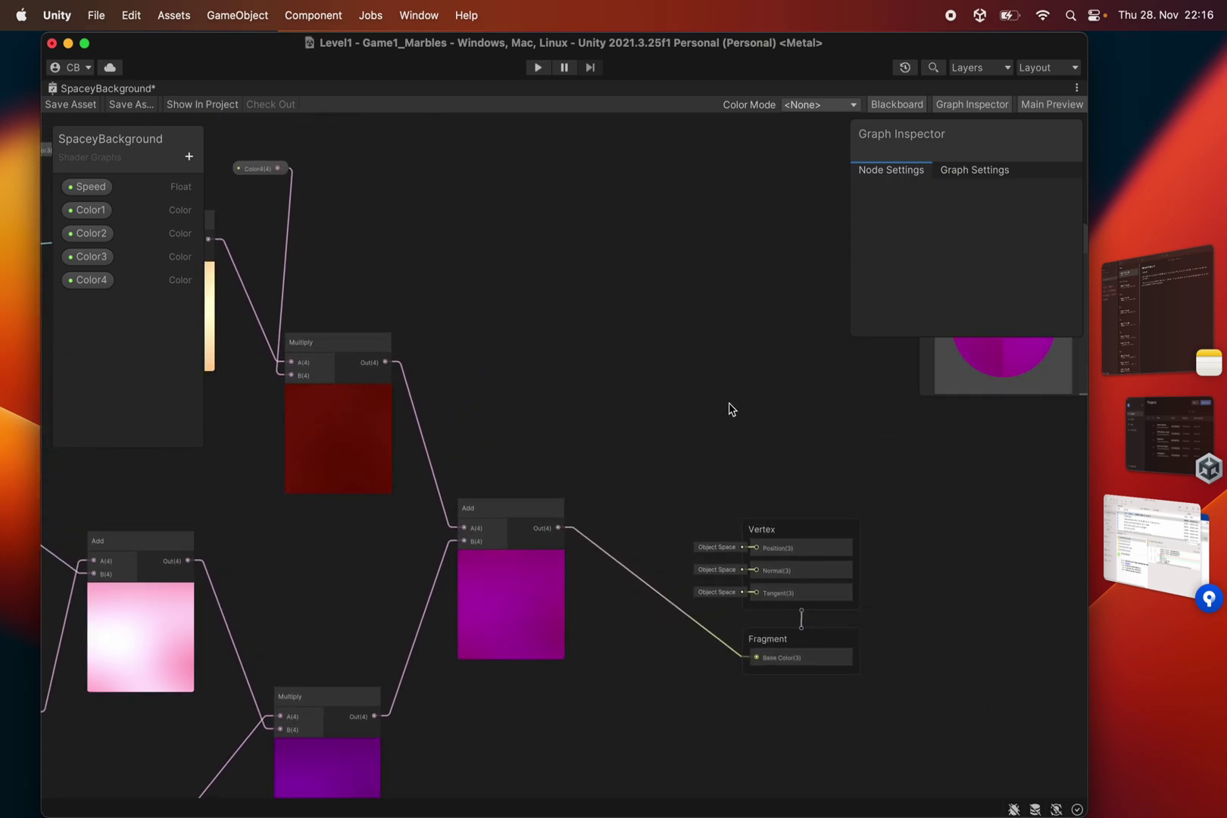
{"action": "middle_click_drag", "start_coordinate": [728, 408], "coordinate": [693, 387]}
{"action": "middle_click_drag", "start_coordinate": [758, 415], "coordinate": [758, 376]}
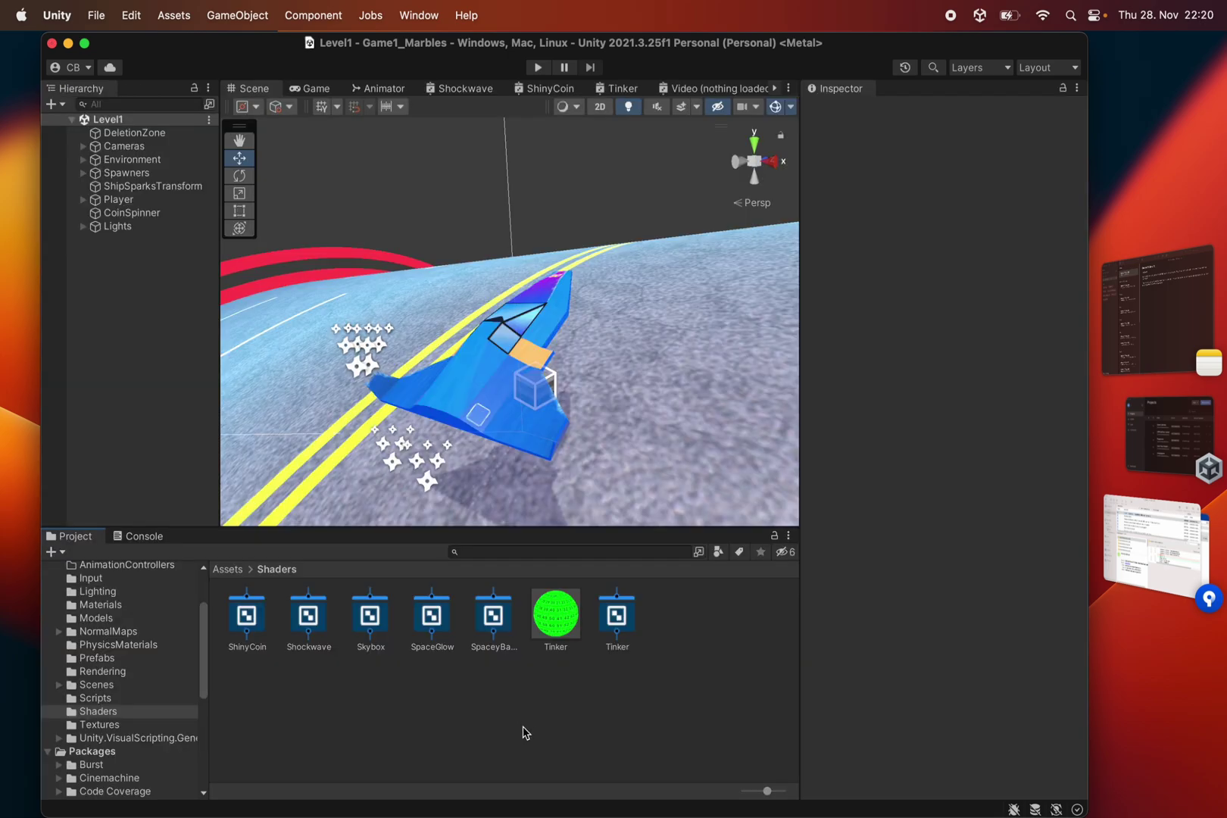
Step: Create a material named SpaceyBackground from the SpaceyBackground shader graph
{"action": "left_click", "coordinate": [493, 624]}
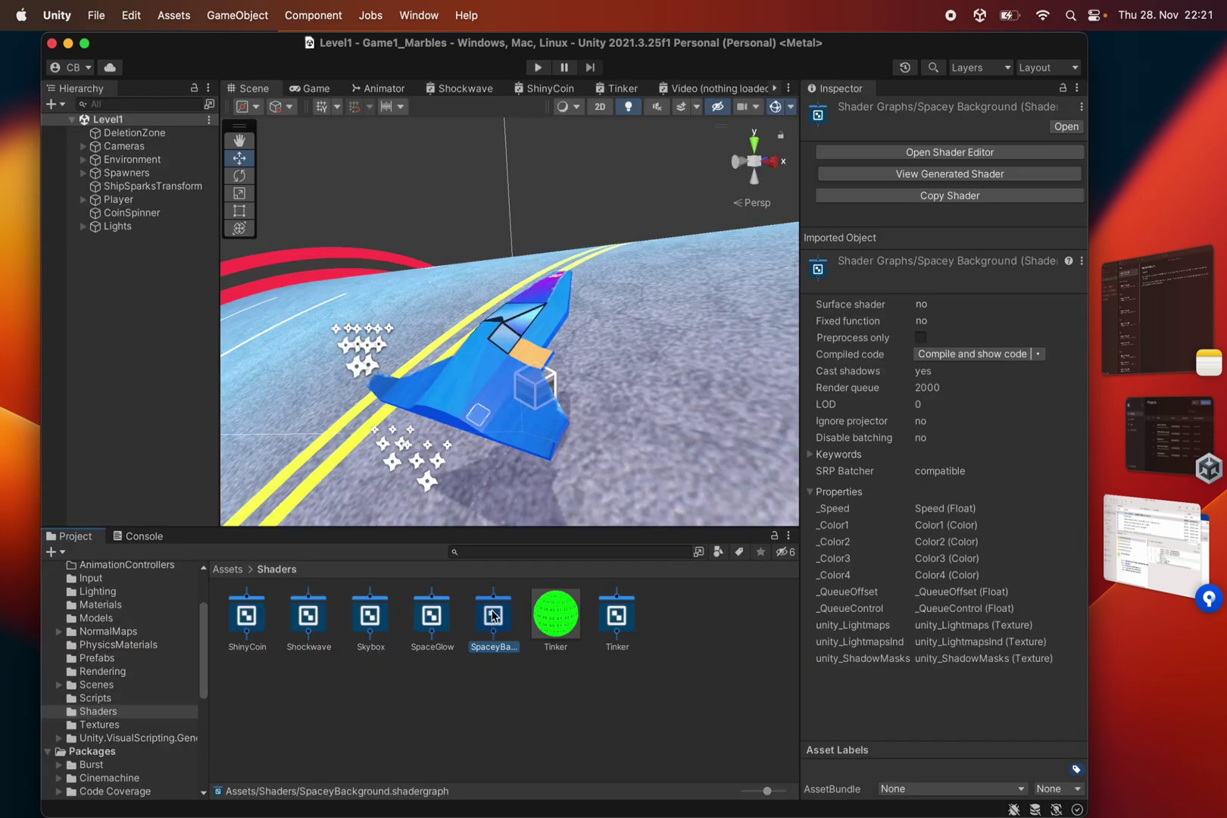
{"action": "right_click", "coordinate": [493, 625]}
{"action": "mouse_move", "coordinate": [654, 355]}
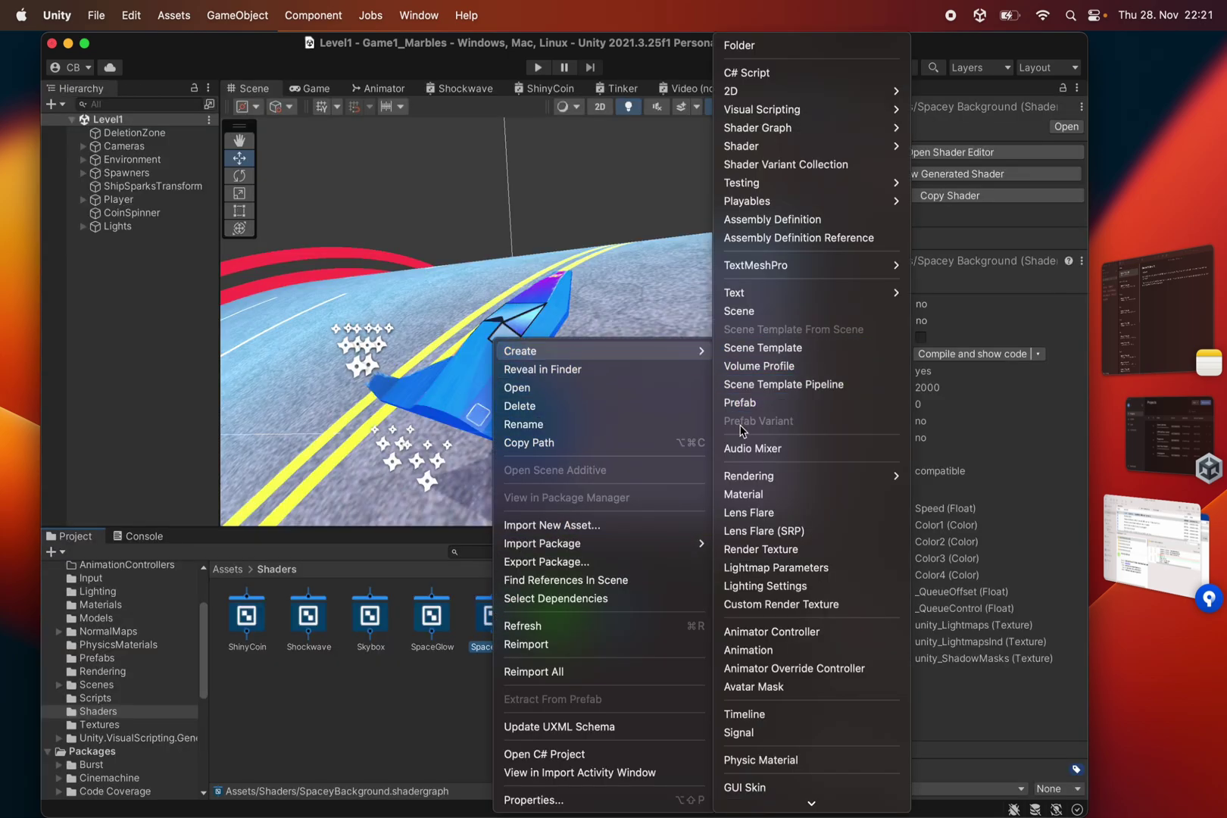
{"action": "left_click", "coordinate": [741, 494]}
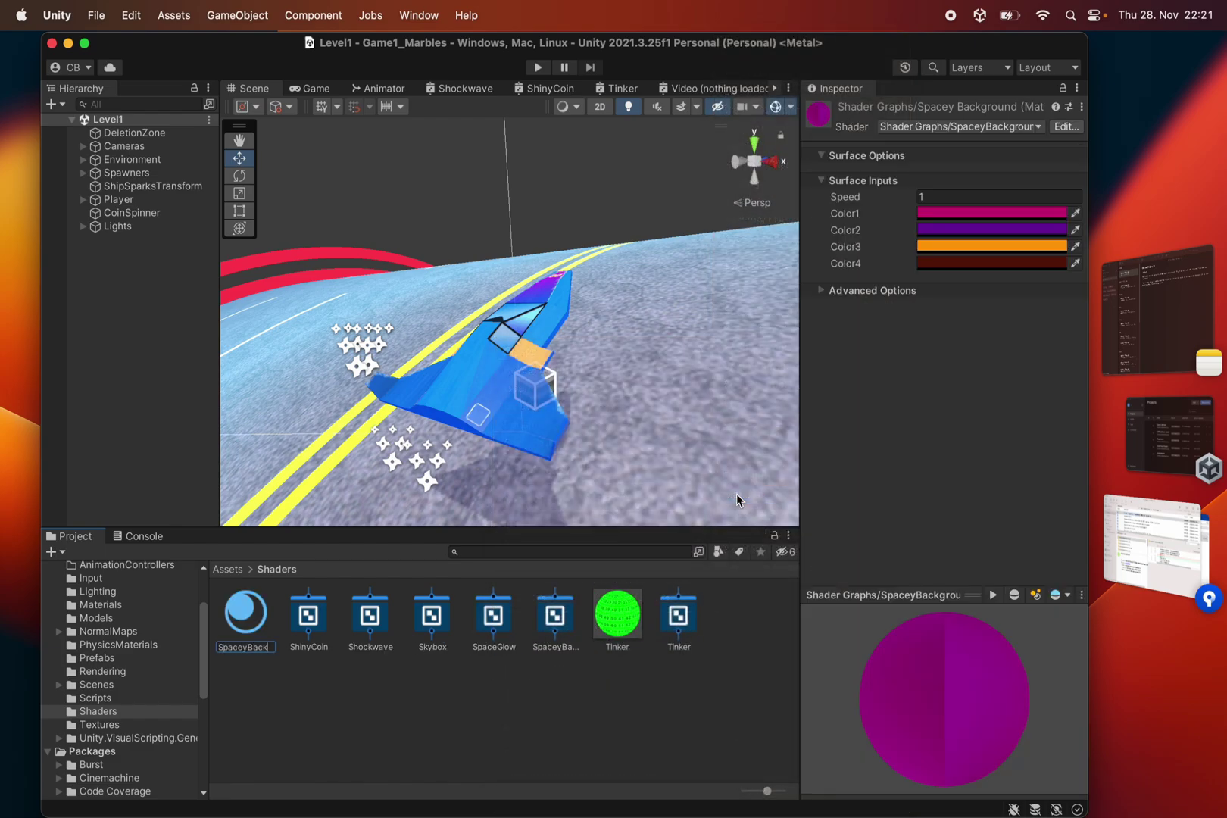
{"action": "key", "text": "Return"}
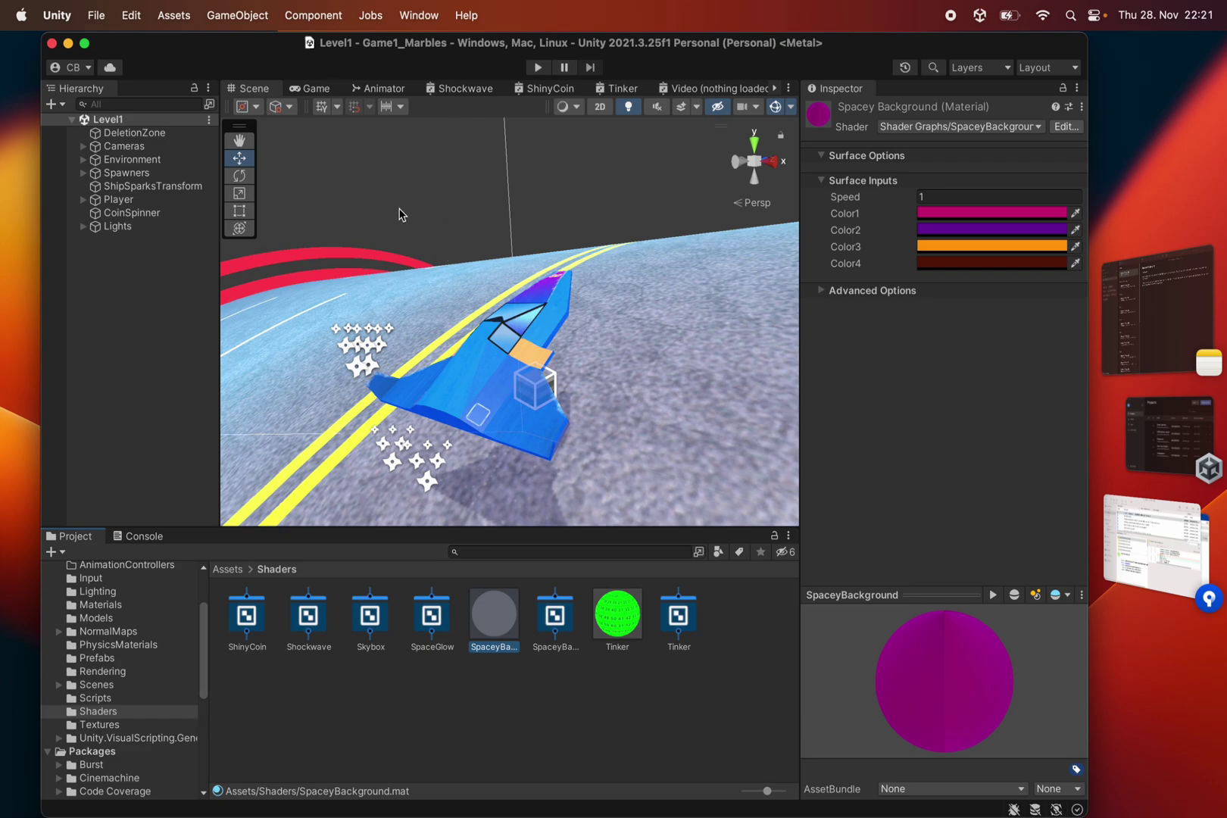
Step: Assign the SpaceyBackground material as the Skybox Material in the Lighting Environment settings
{"action": "left_click", "coordinate": [415, 15]}
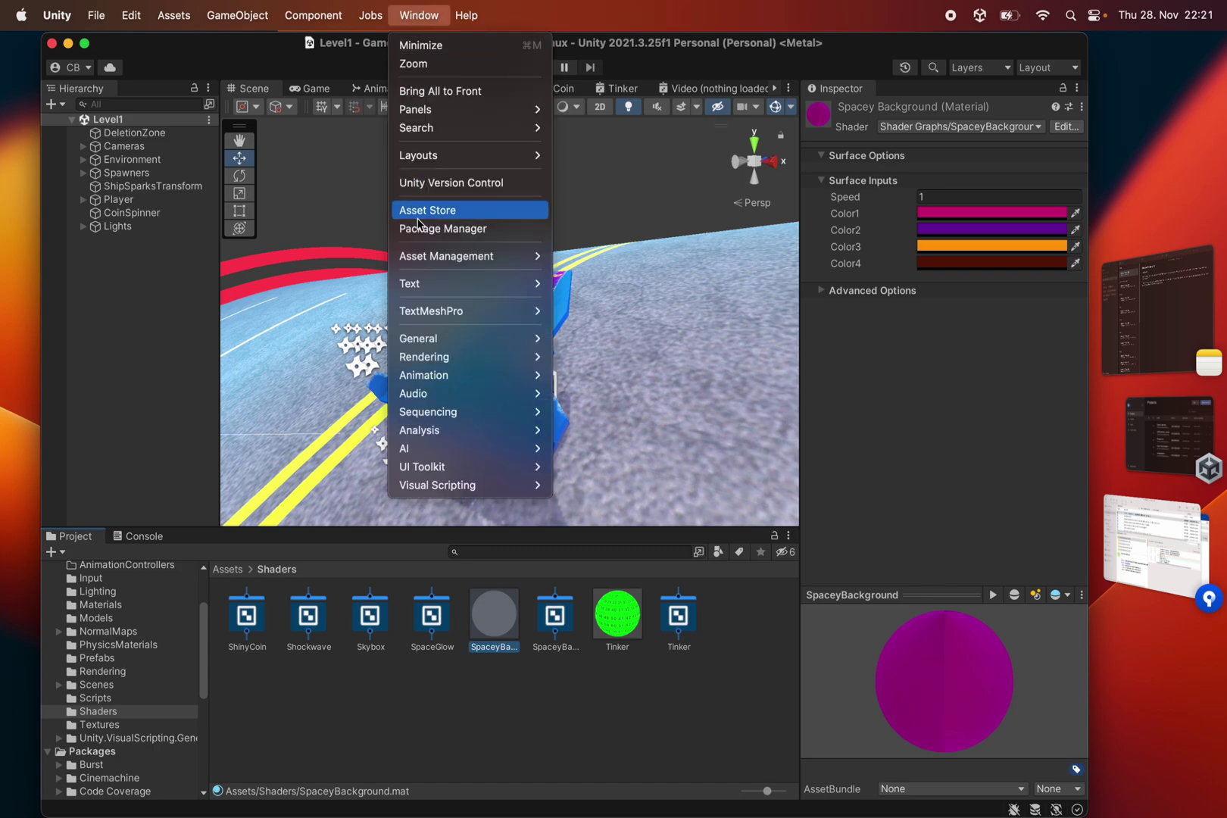
{"action": "mouse_move", "coordinate": [446, 357]}
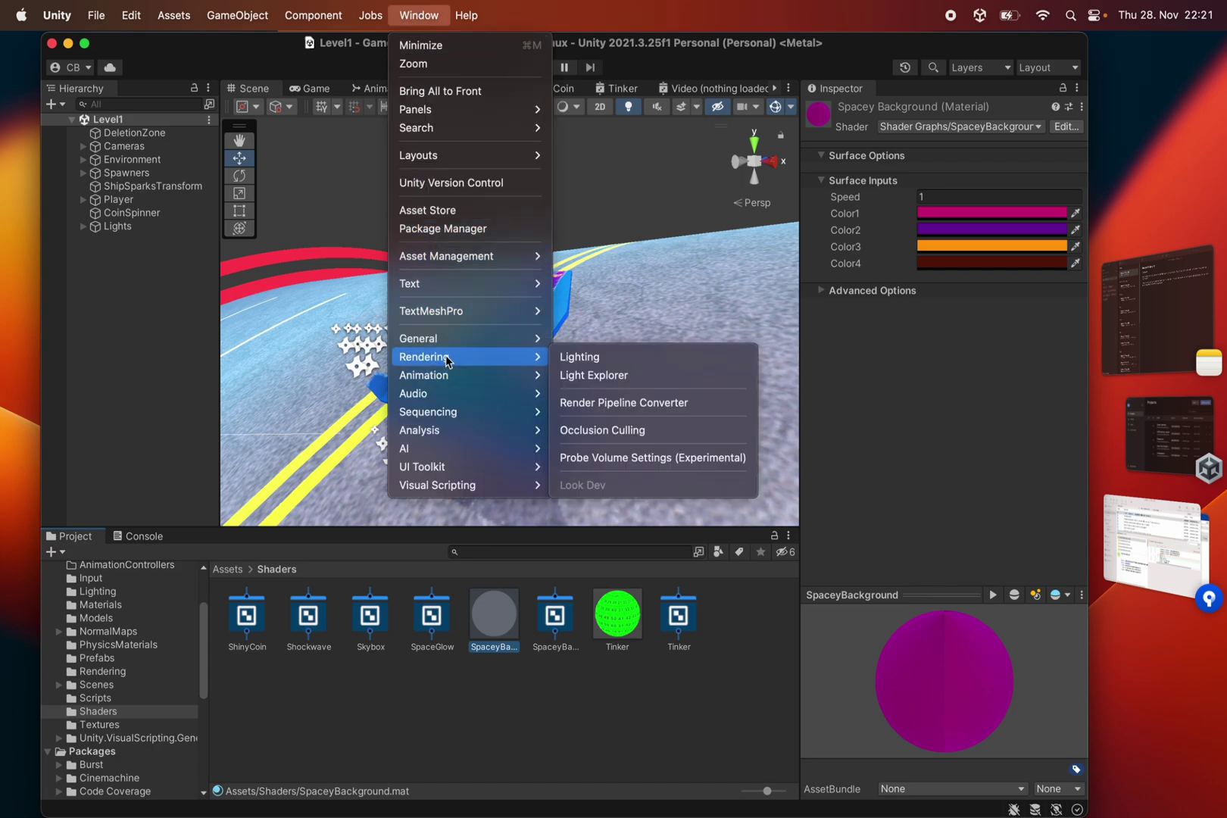
{"action": "left_click", "coordinate": [591, 361]}
{"action": "left_click", "coordinate": [338, 202]}
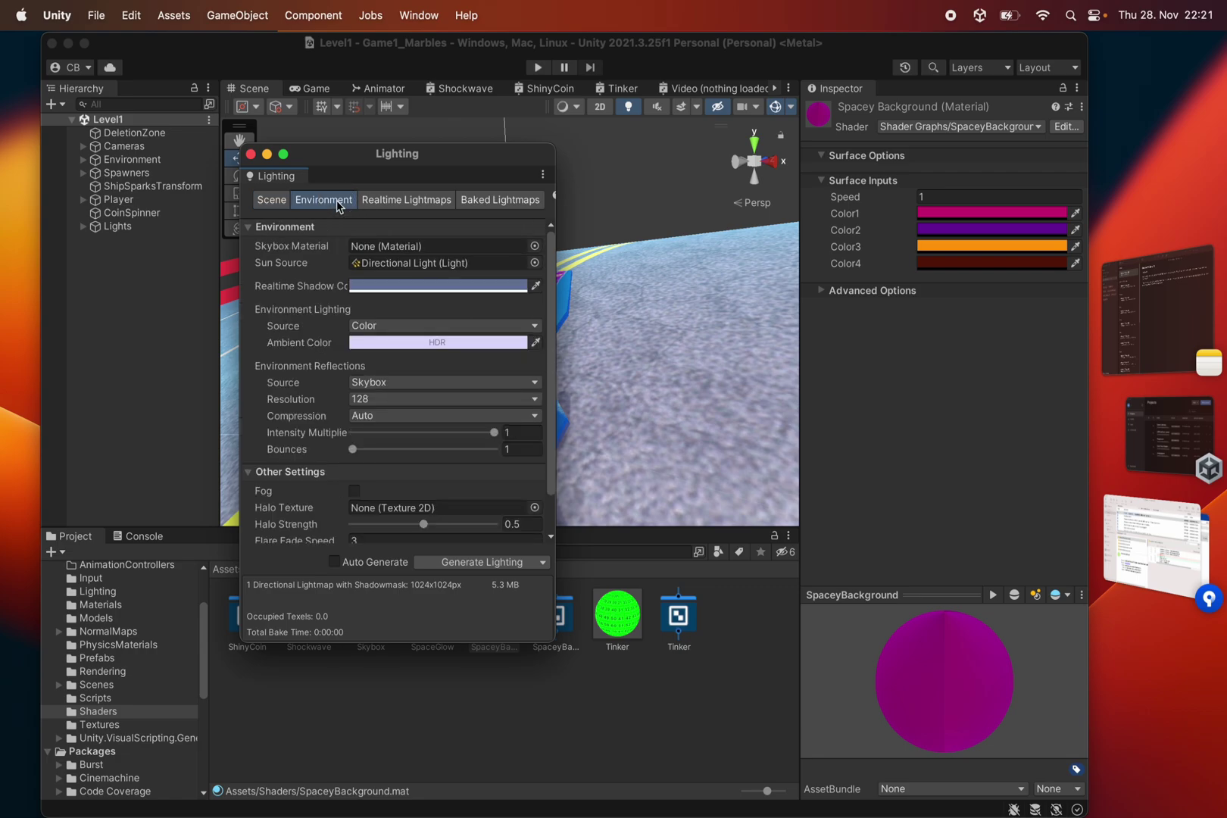
{"action": "left_click", "coordinate": [535, 246]}
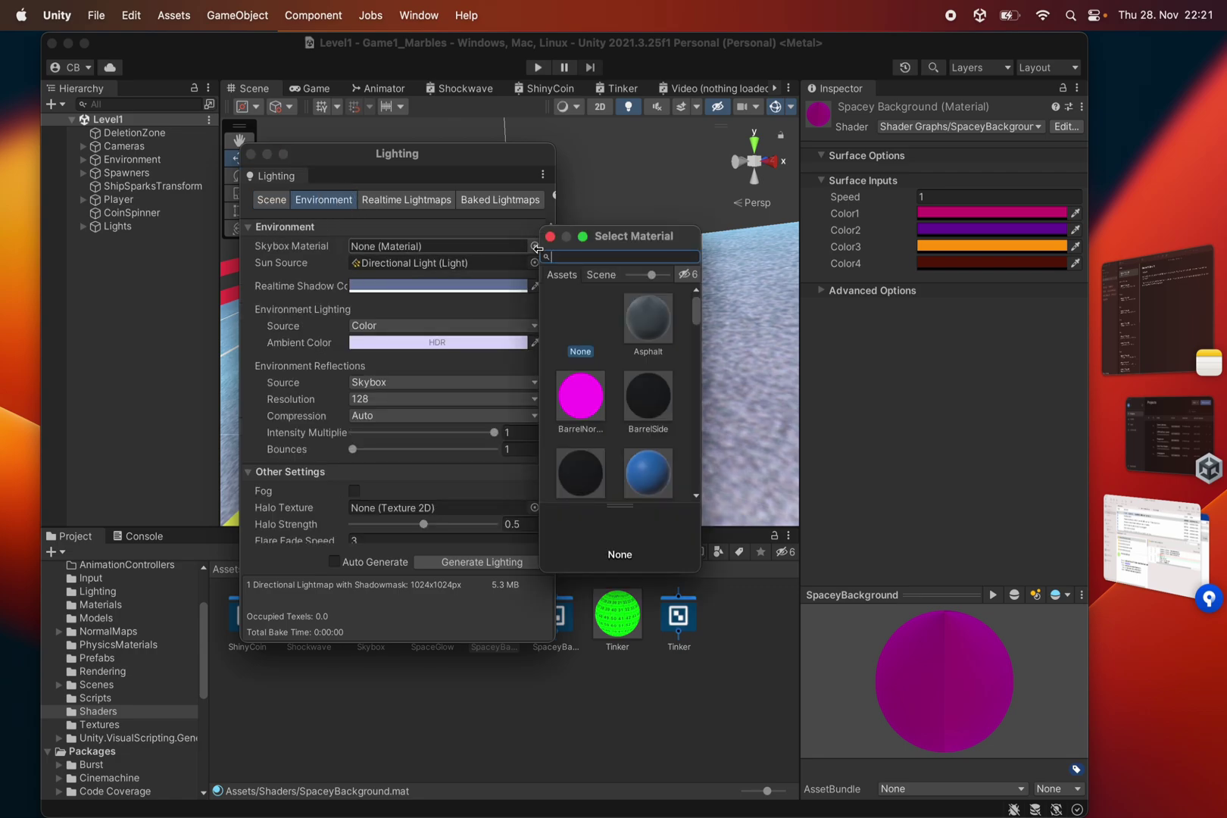
{"action": "type", "text": "Spacey"}
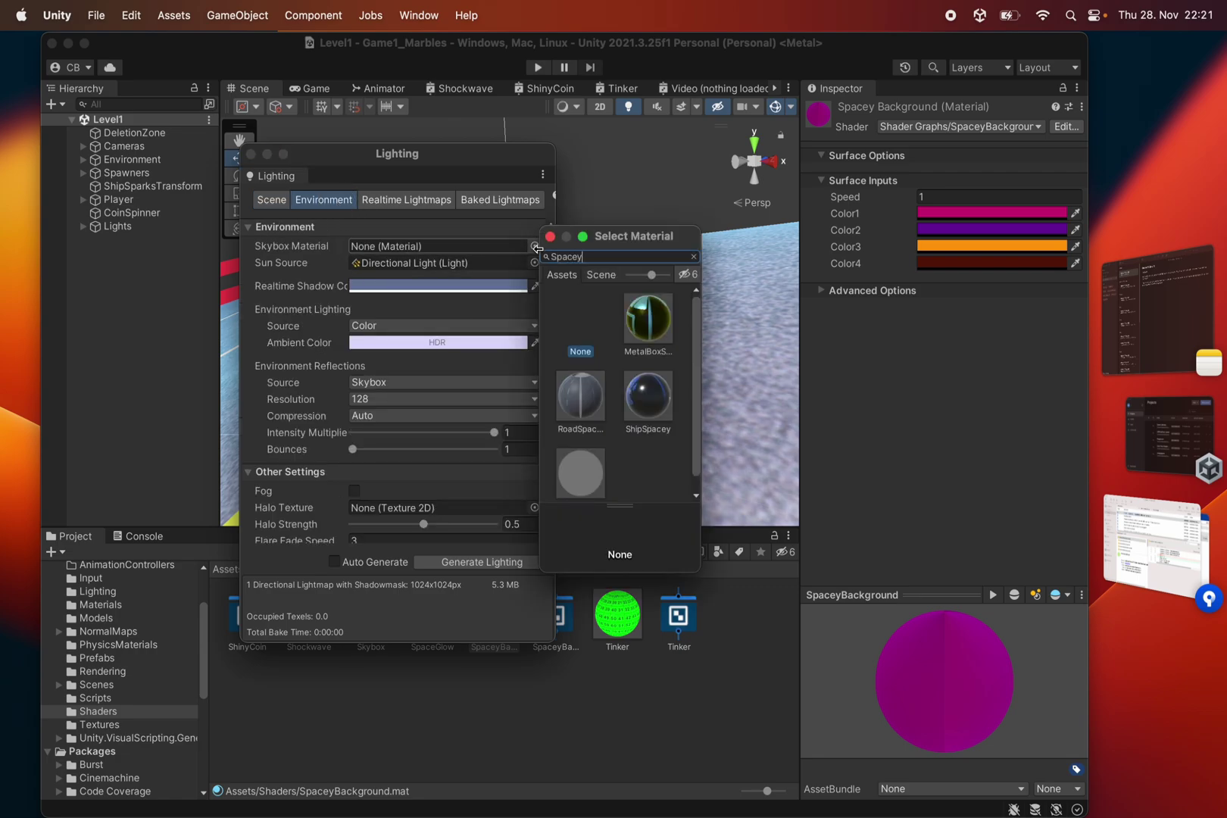
{"action": "scroll", "coordinate": [589, 371], "scroll_direction": "down", "scroll_amount": 1}
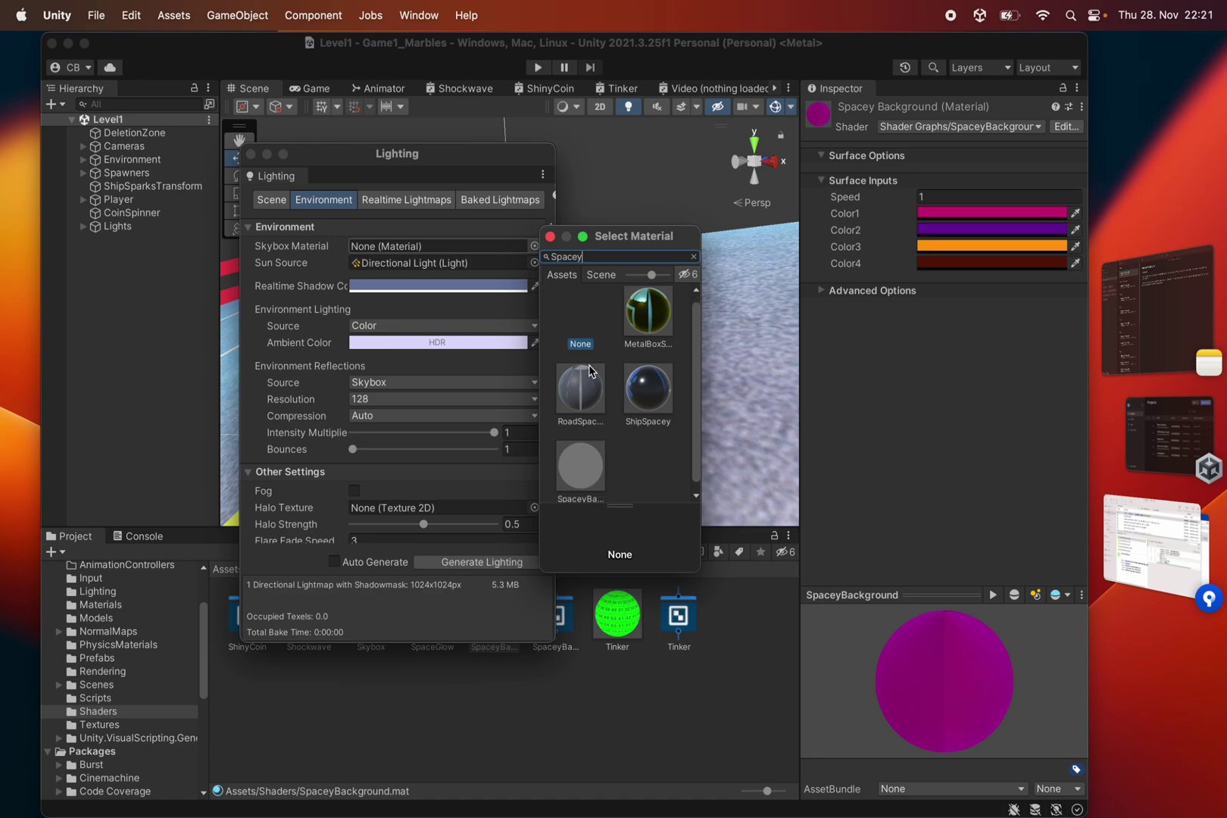
{"action": "scroll", "coordinate": [591, 366], "scroll_direction": "down", "scroll_amount": 1}
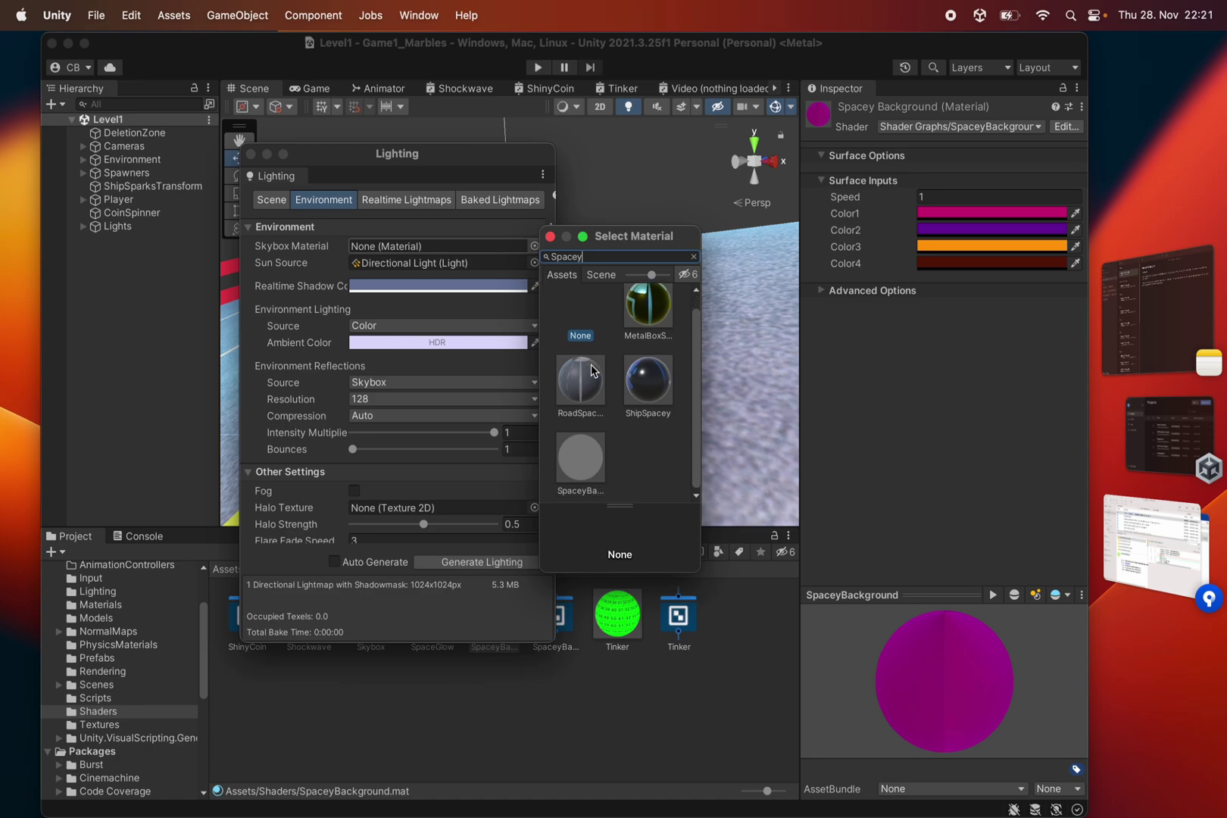
{"action": "left_click", "coordinate": [580, 457]}
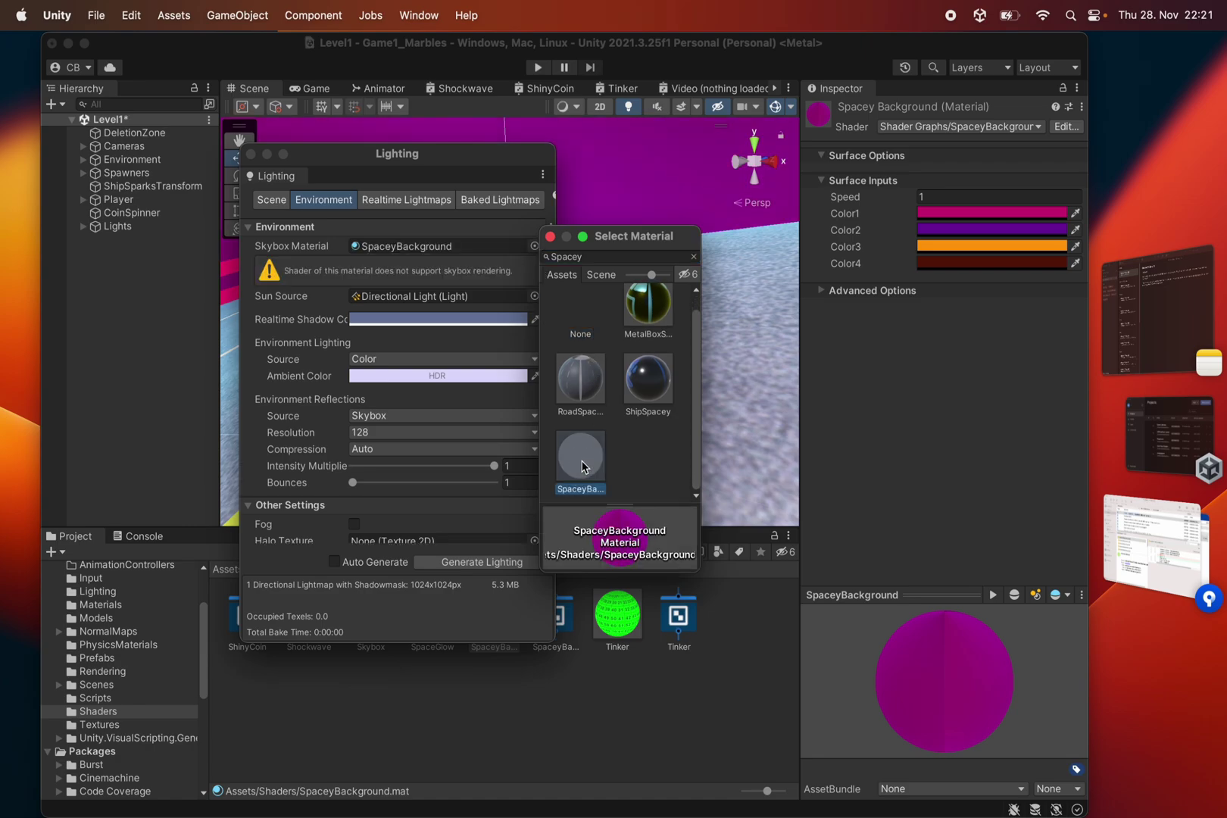
{"action": "double_click", "coordinate": [581, 465]}
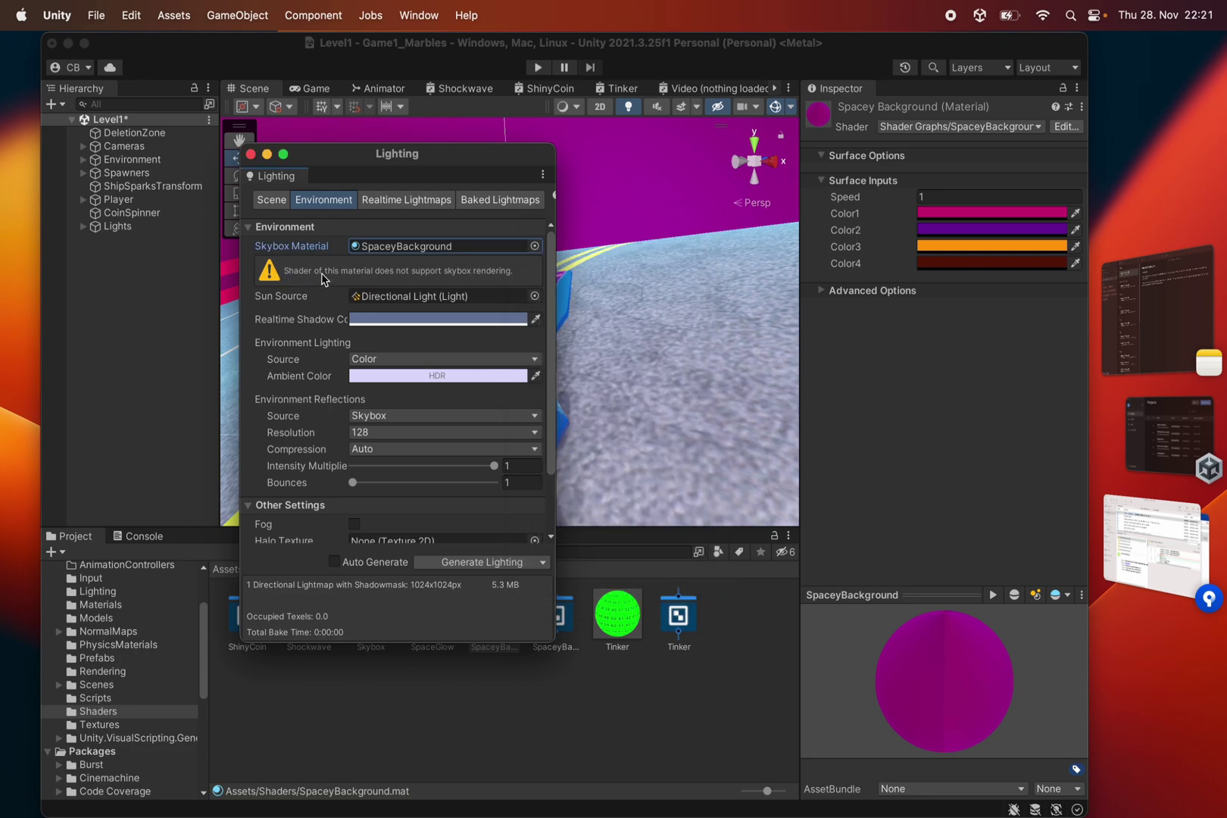
{"action": "left_click", "coordinate": [250, 154]}
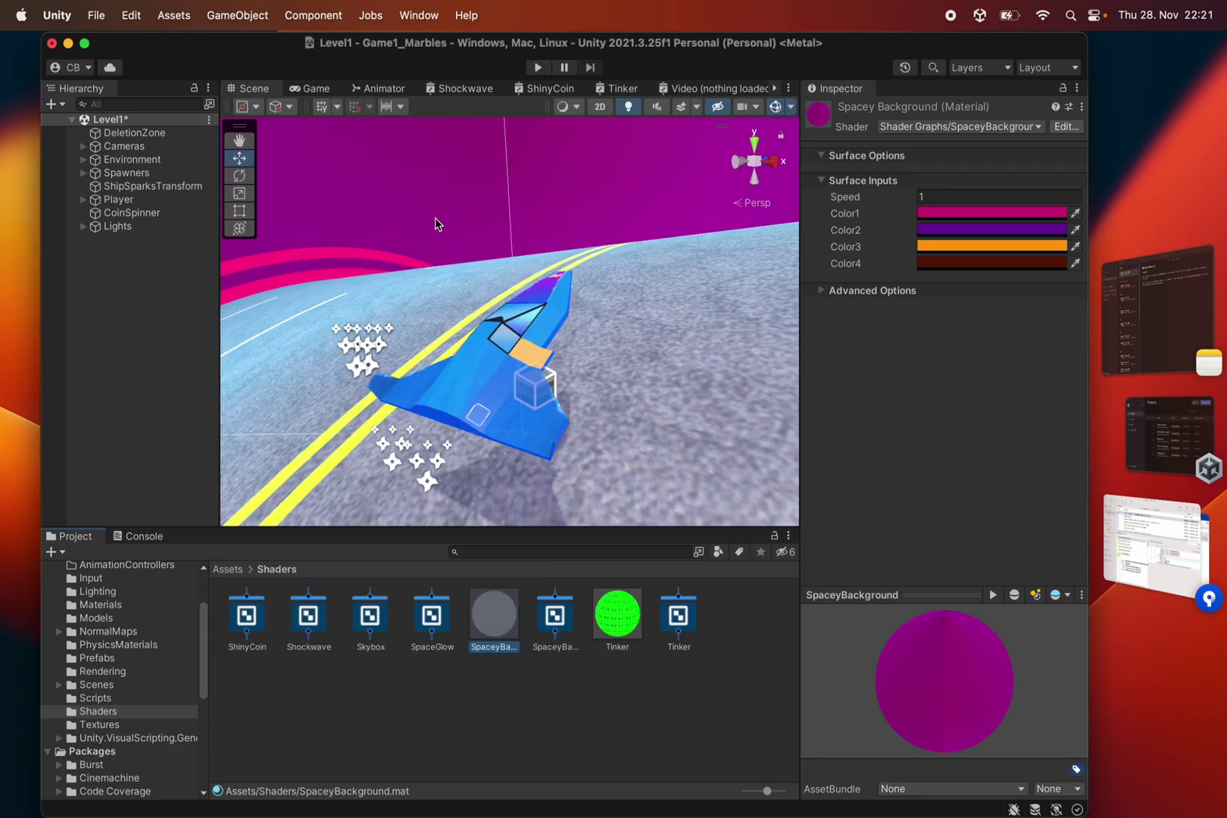
{"action": "left_click_drag", "start_coordinate": [530, 189], "coordinate": [409, 291], "text": "alt"}
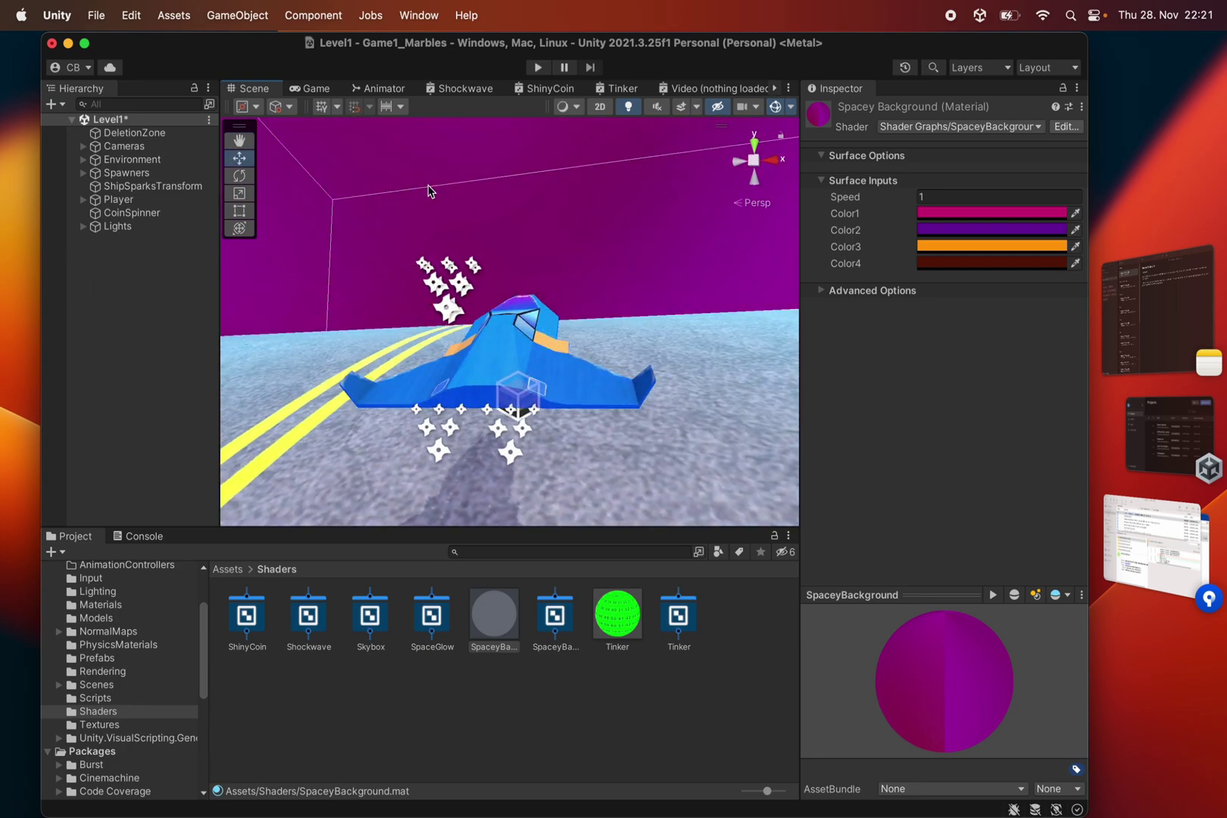
{"action": "left_click", "coordinate": [419, 15]}
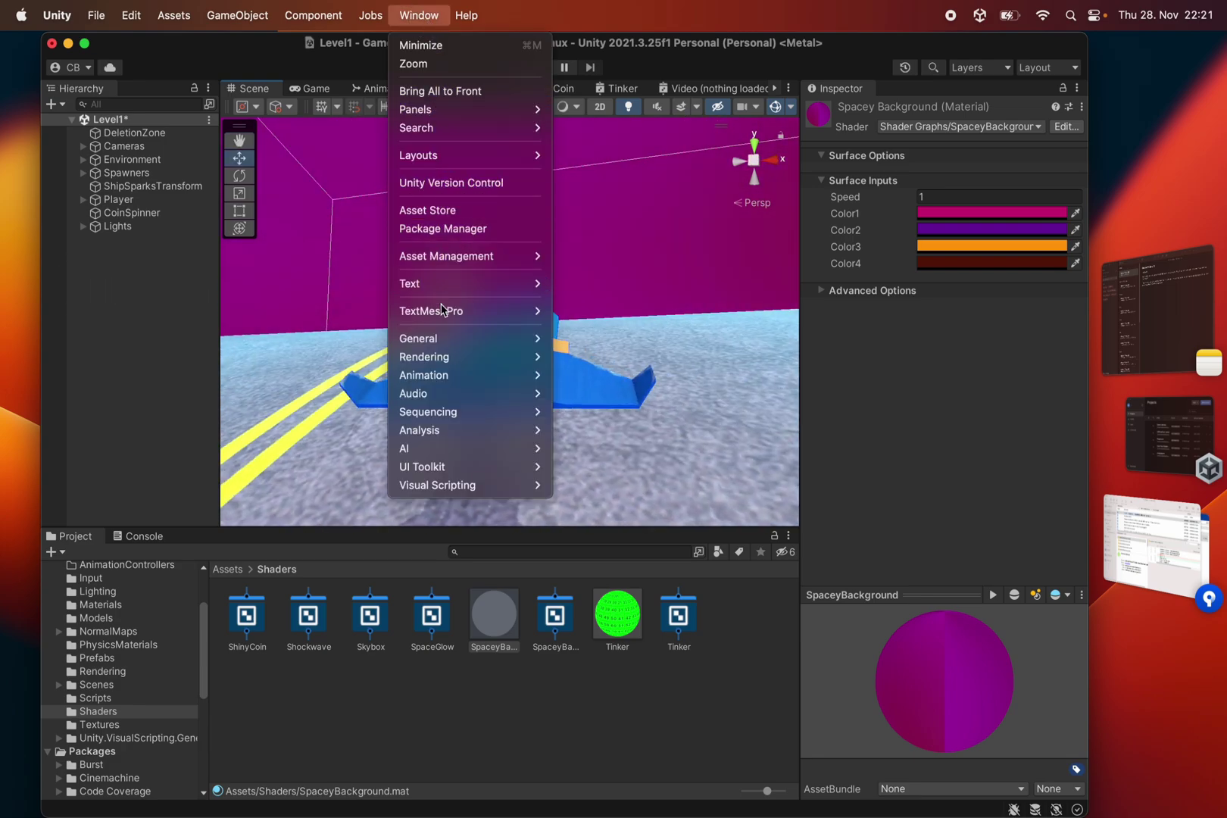
{"action": "mouse_move", "coordinate": [446, 356]}
{"action": "left_click", "coordinate": [582, 356]}
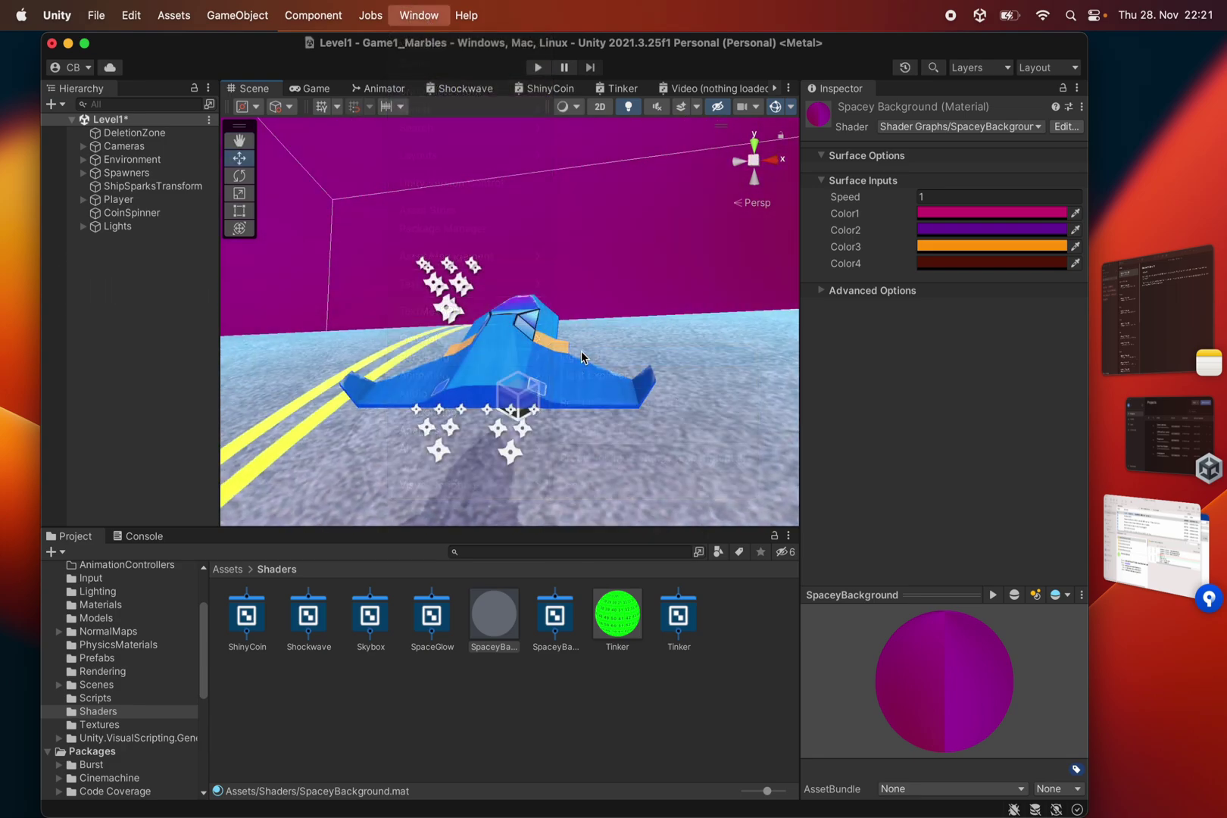
{"action": "left_click", "coordinate": [323, 200]}
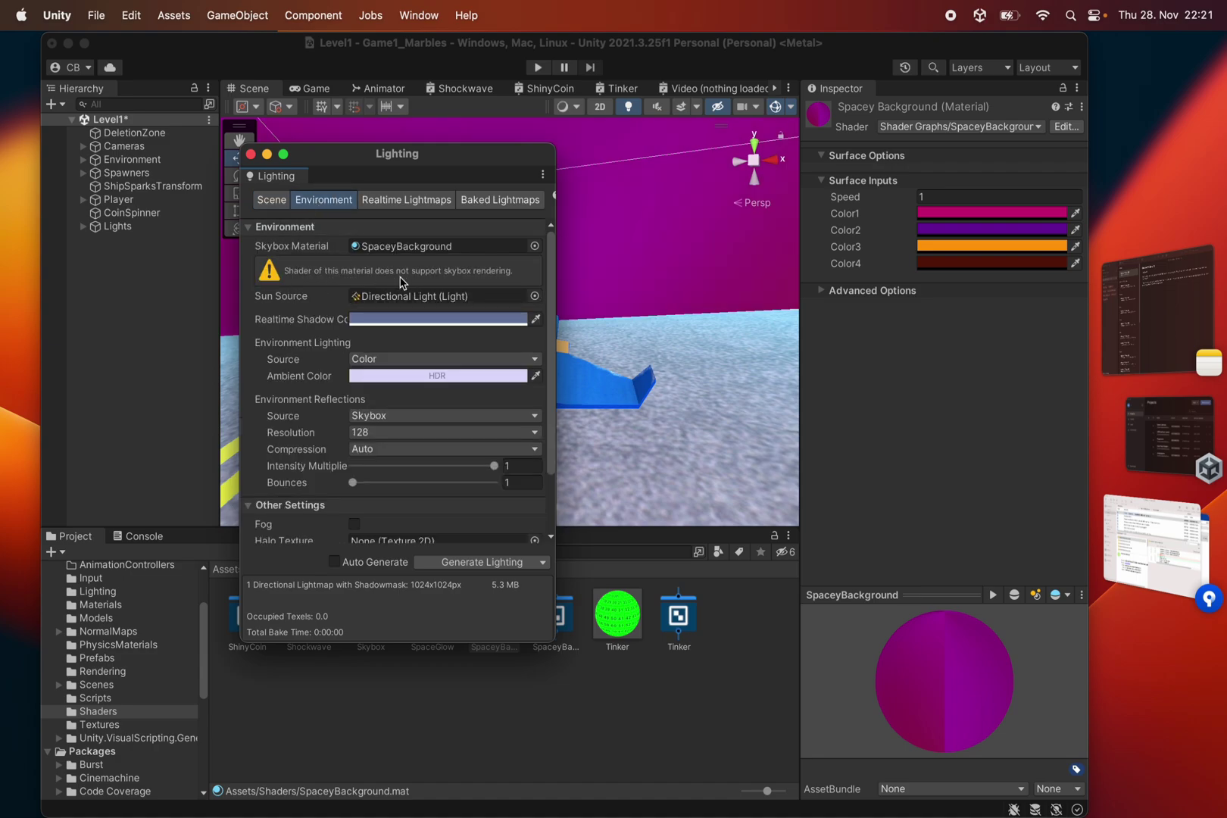
{"action": "left_click", "coordinate": [251, 154]}
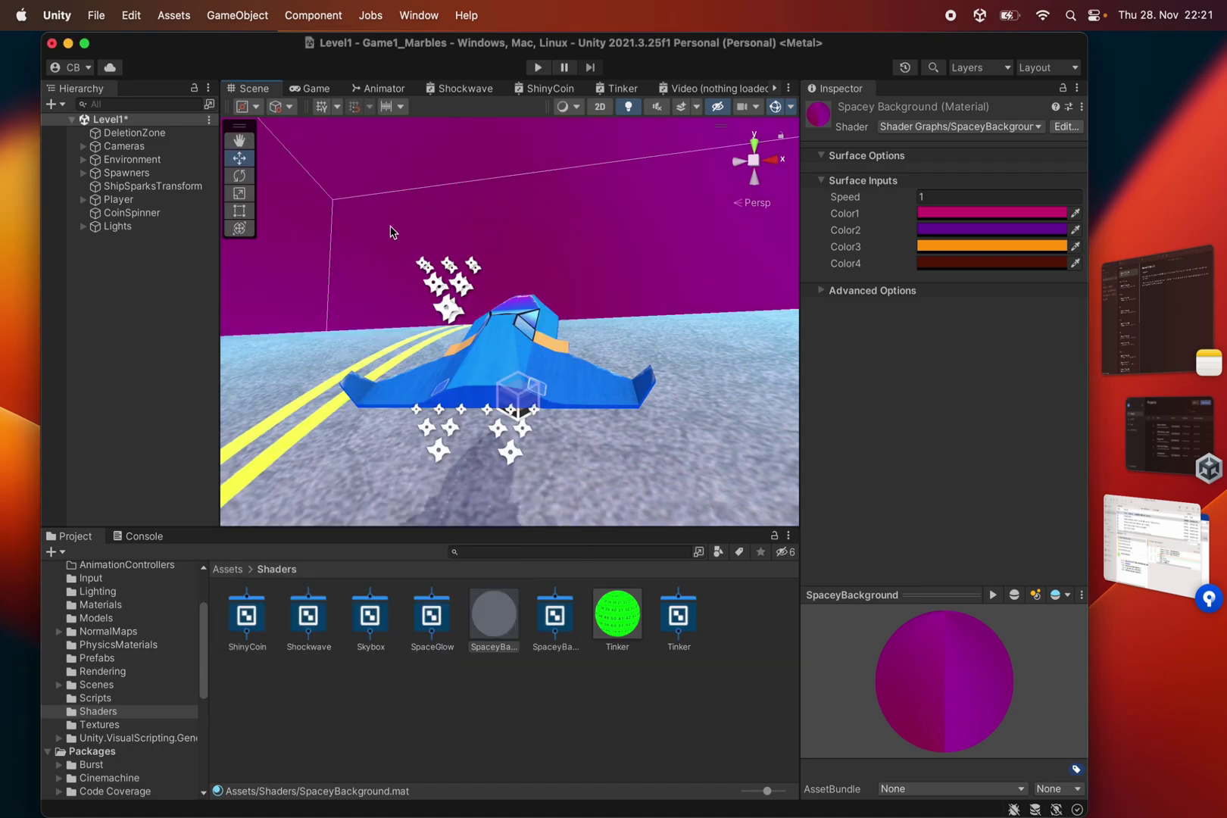
{"action": "left_click_drag", "start_coordinate": [391, 230], "coordinate": [348, 228], "text": "alt"}
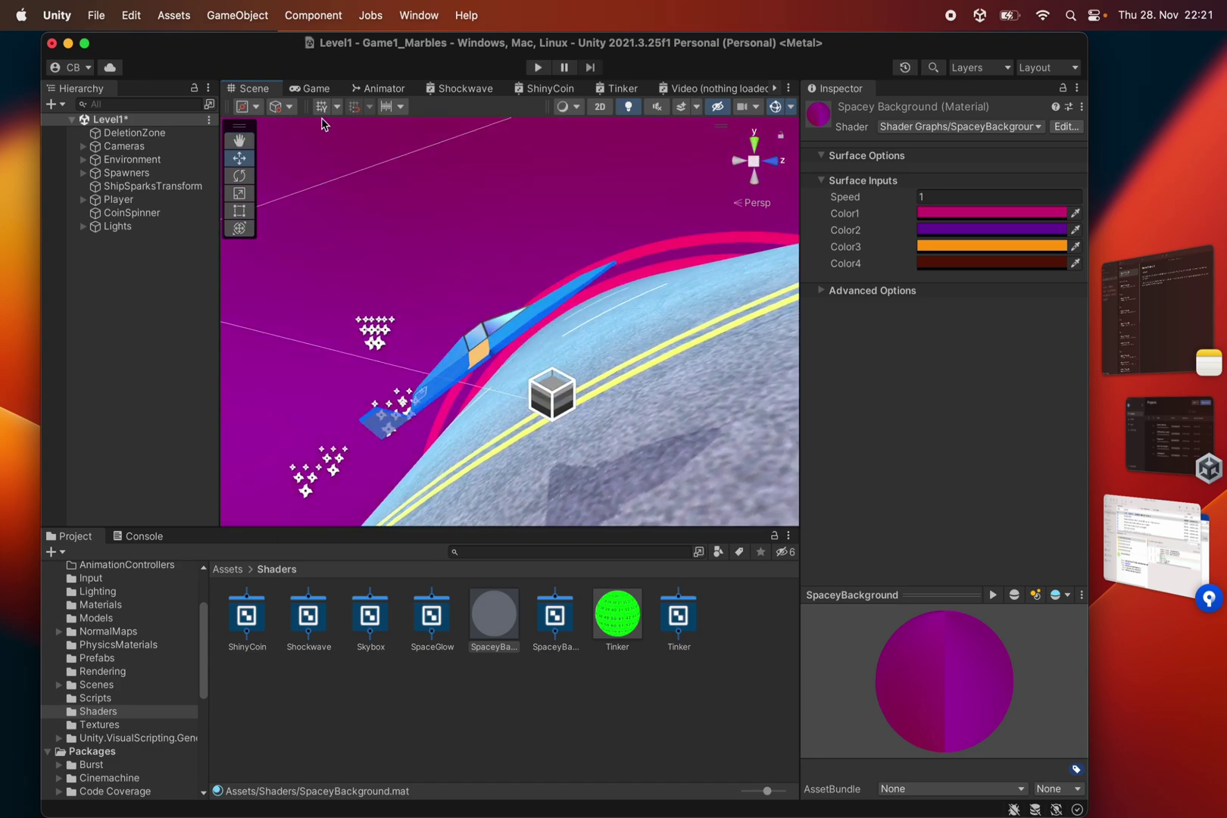
{"action": "left_click", "coordinate": [309, 88]}
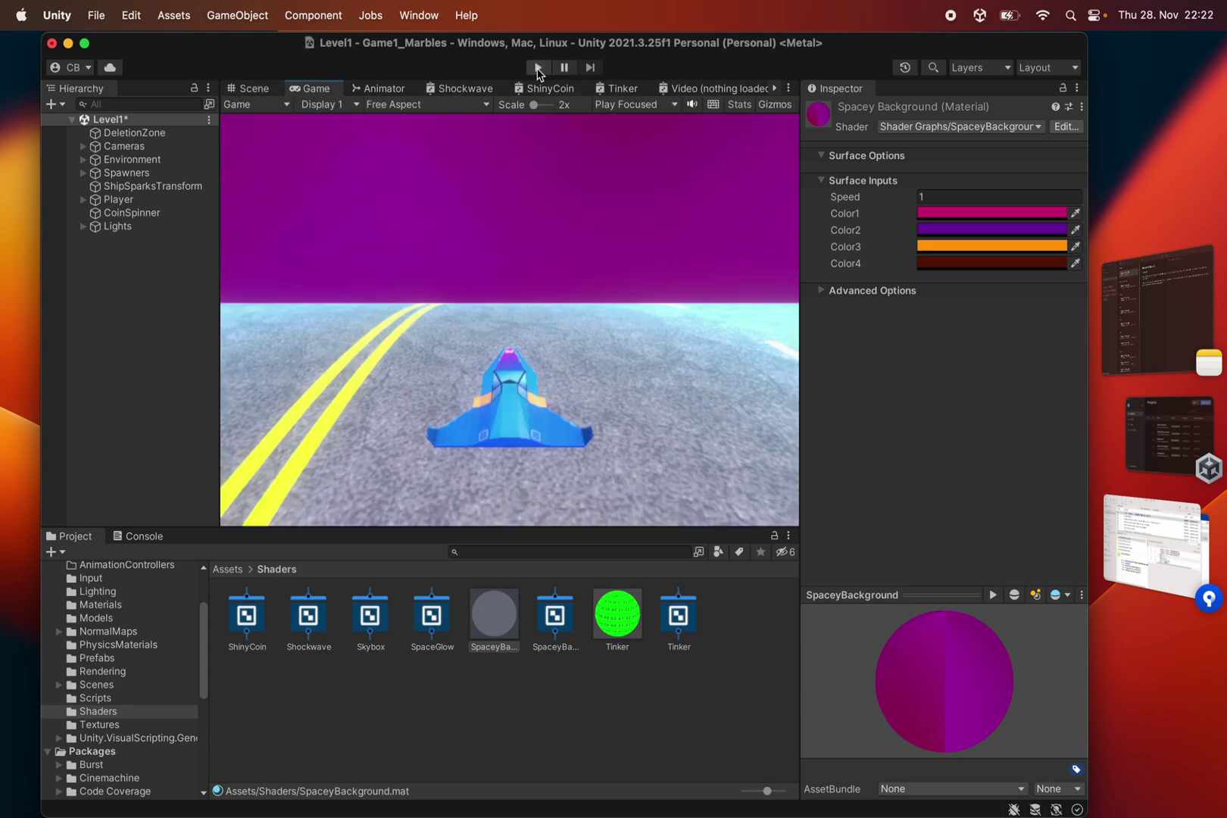
{"action": "left_click", "coordinate": [247, 89]}
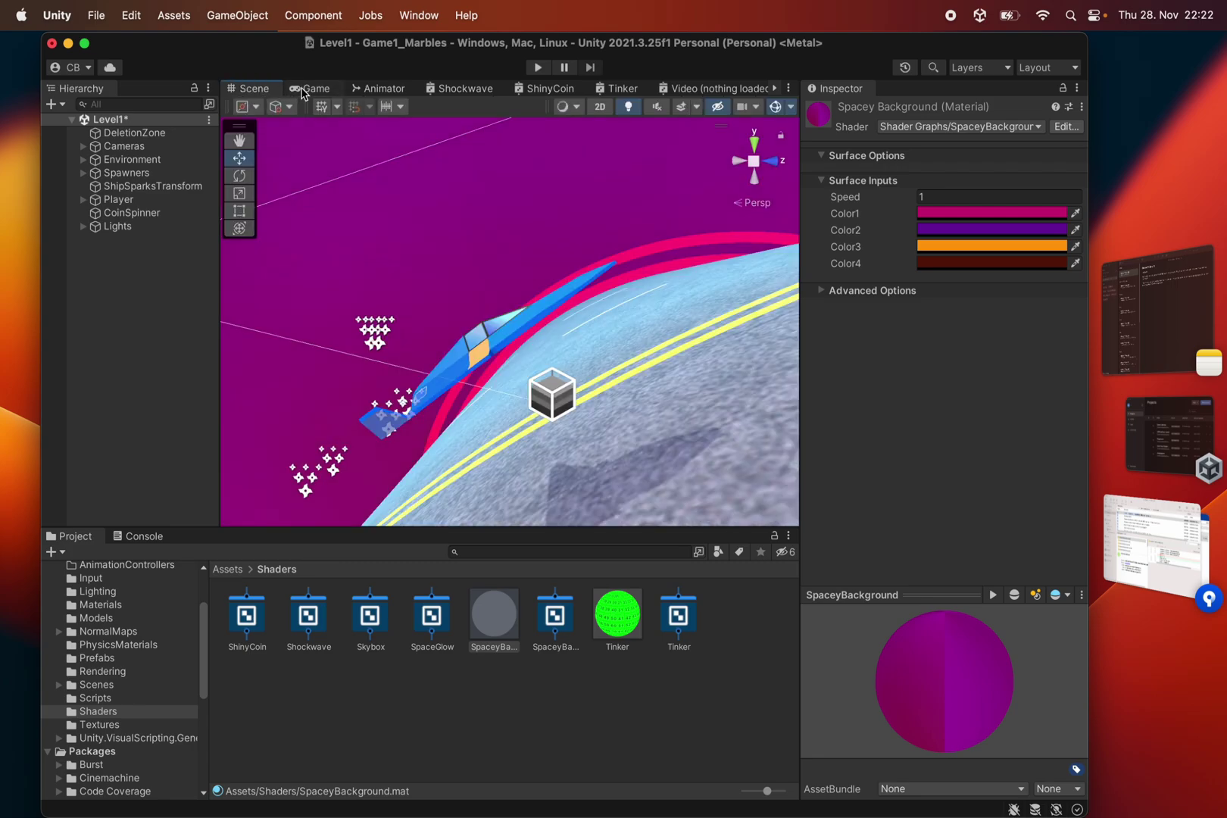
{"action": "right_click_drag", "start_coordinate": [576, 216], "coordinate": [617, 257]}
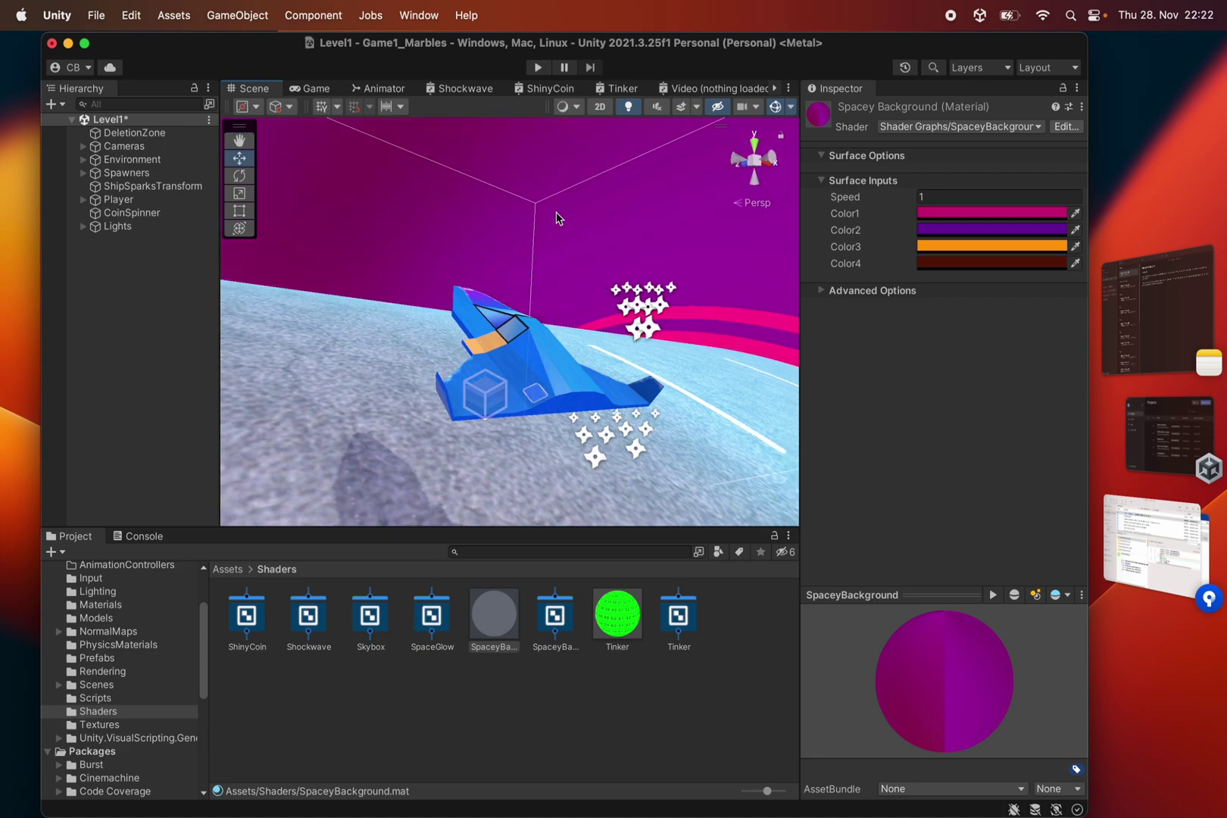
{"action": "right_click_drag", "start_coordinate": [557, 219], "coordinate": [401, 215]}
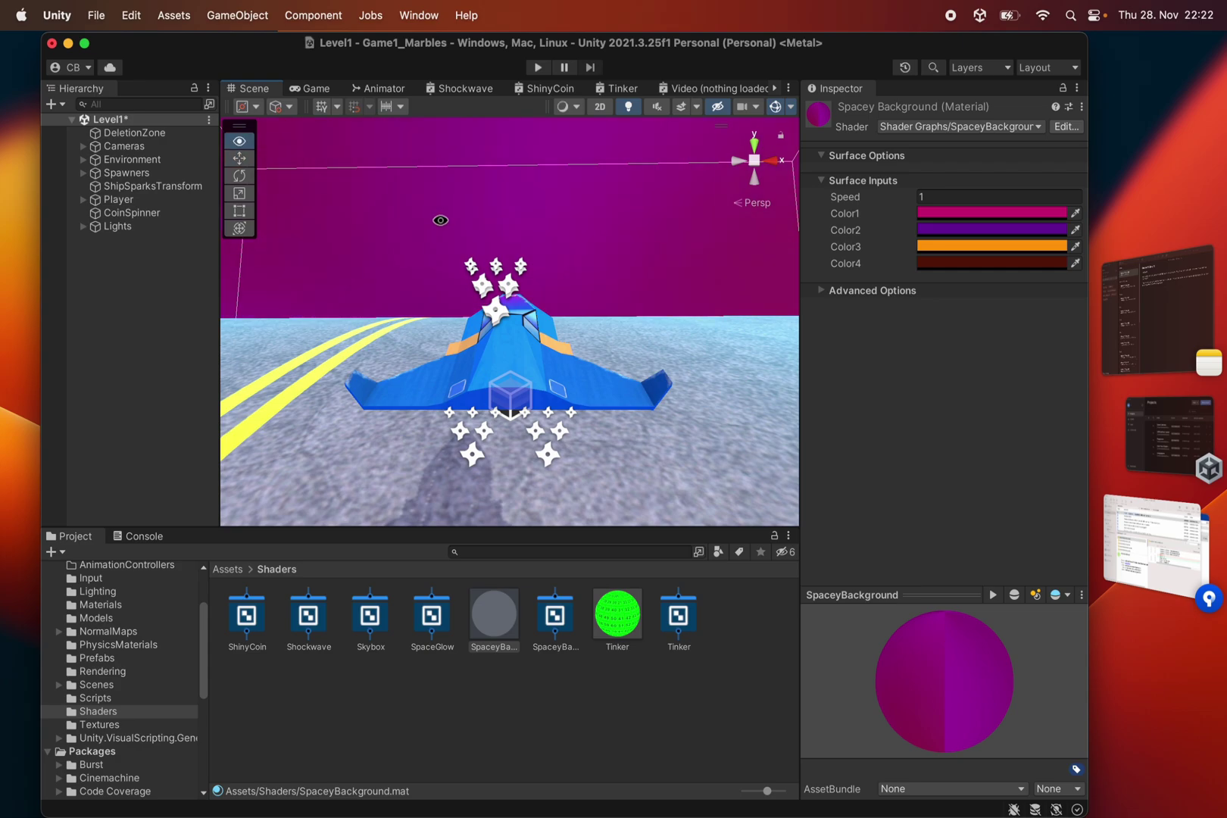
Step: Enter play mode, lower the material's Speed to 0.12, then stop playing
{"action": "left_click", "coordinate": [537, 67]}
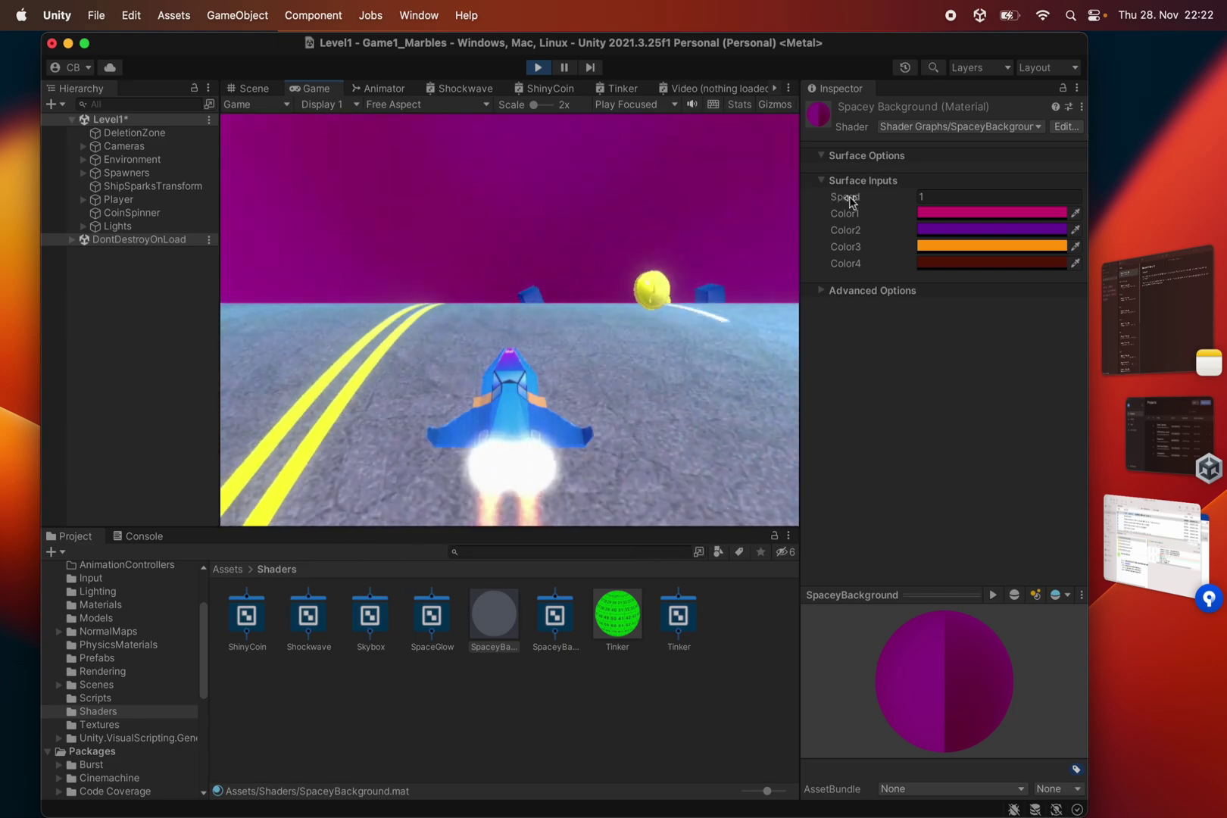
{"action": "left_click_drag", "start_coordinate": [844, 198], "coordinate": [821, 203]}
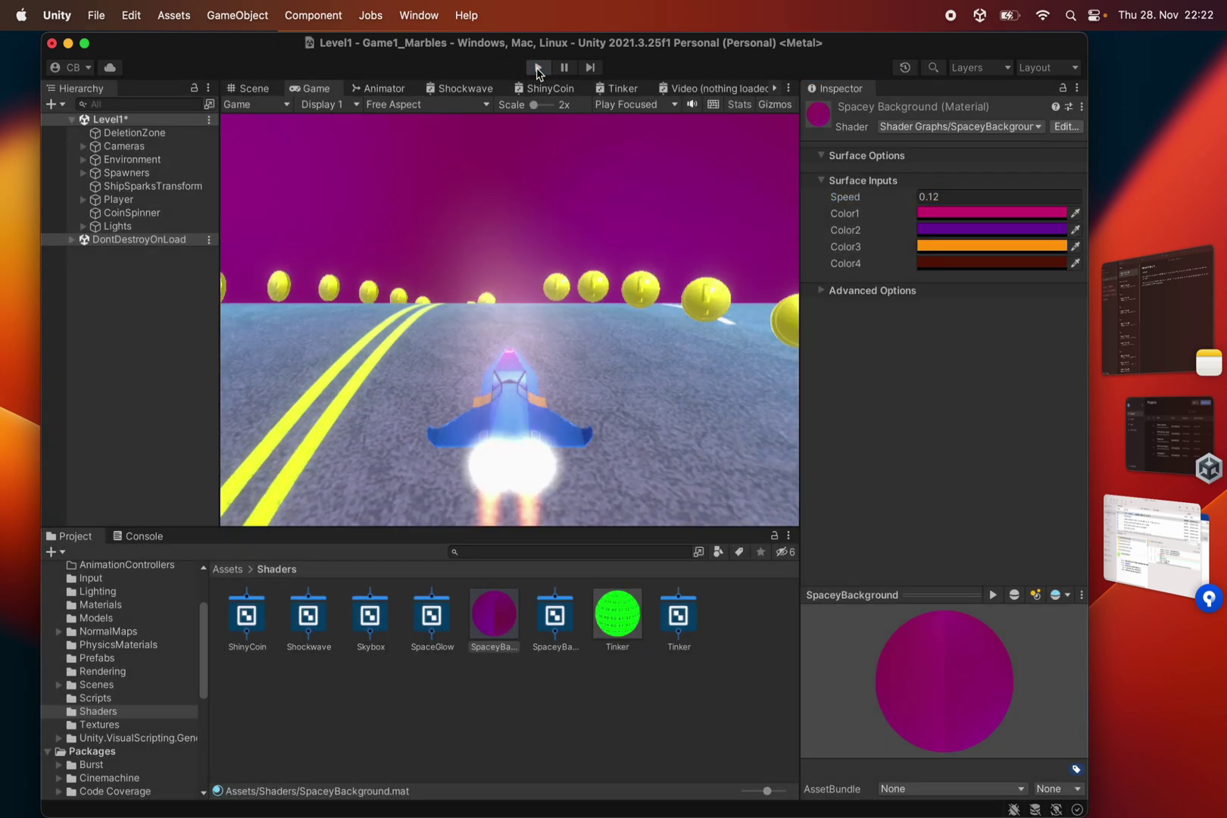
{"action": "left_click", "coordinate": [537, 68]}
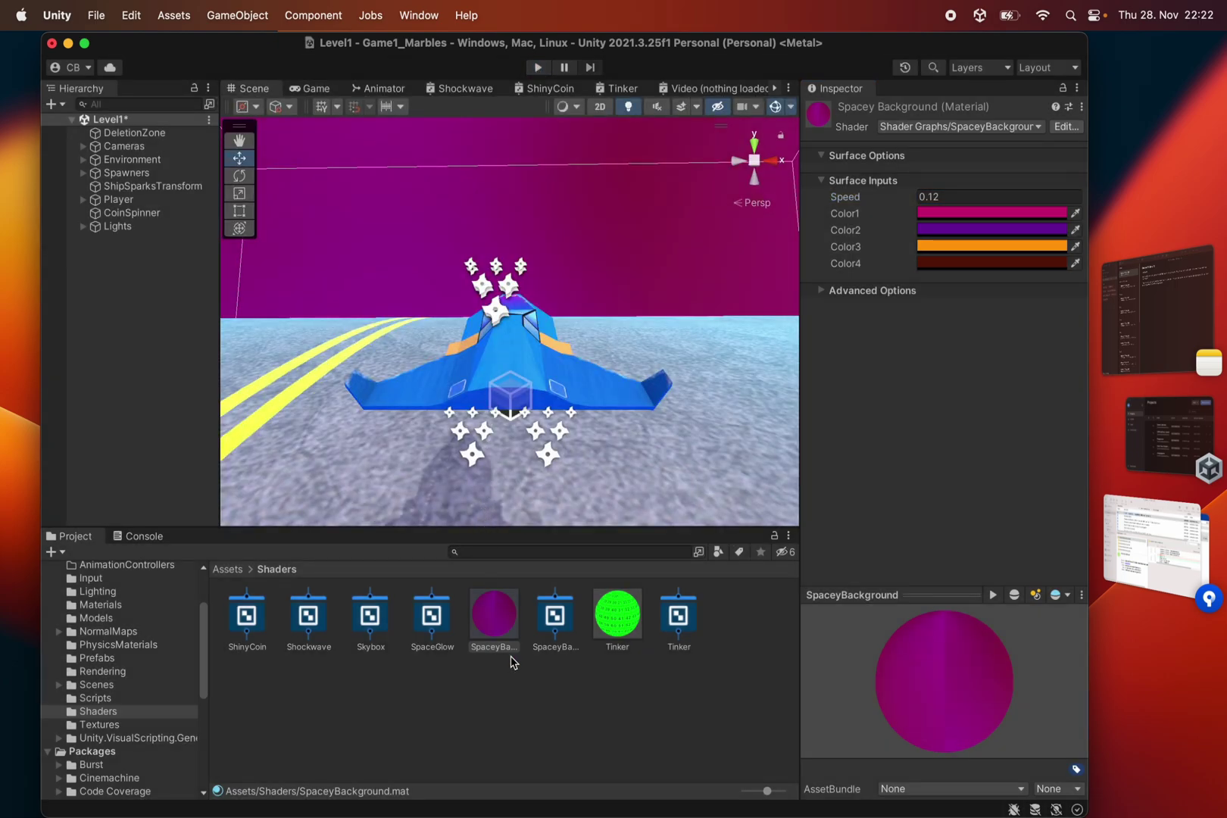
{"action": "left_click", "coordinate": [491, 692]}
Step: Open the SpaceyBackground shader graph maximized and frame the whole graph
{"action": "double_click", "coordinate": [551, 623]}
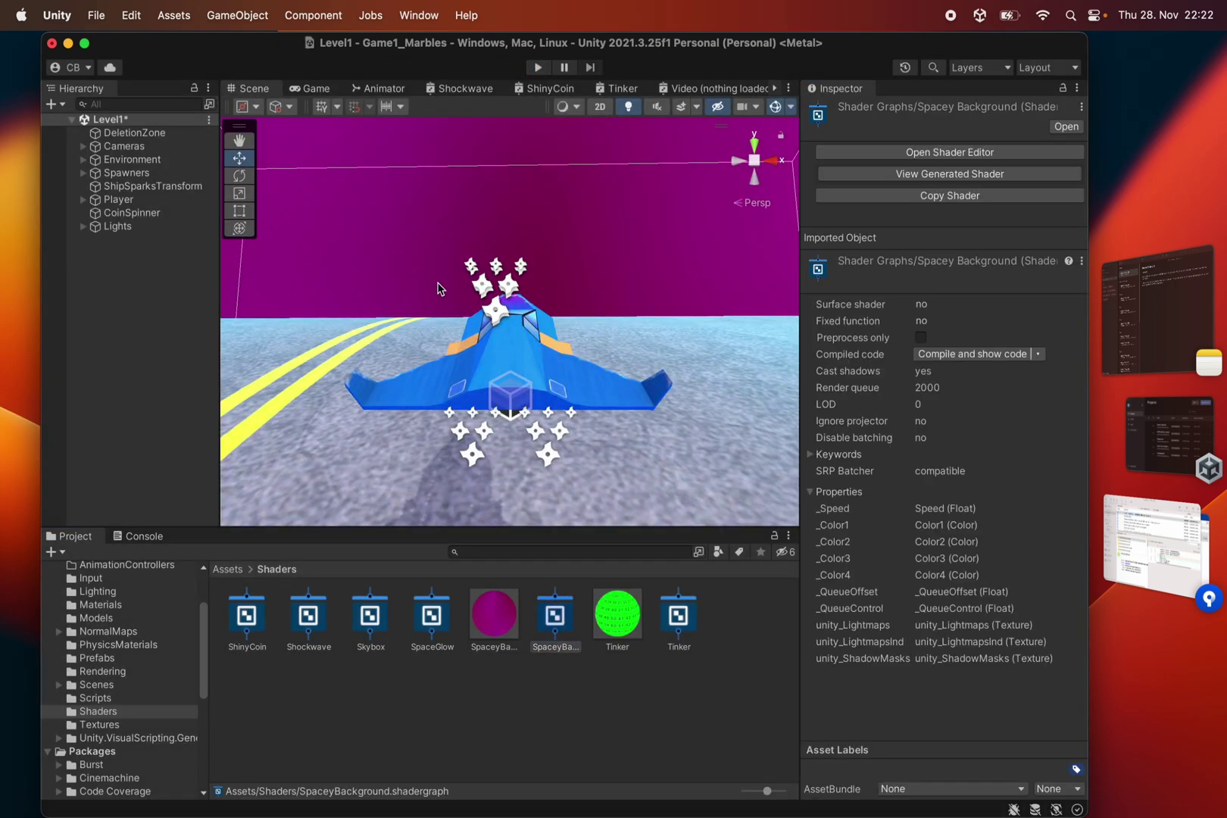
{"action": "key", "text": "shift+space"}
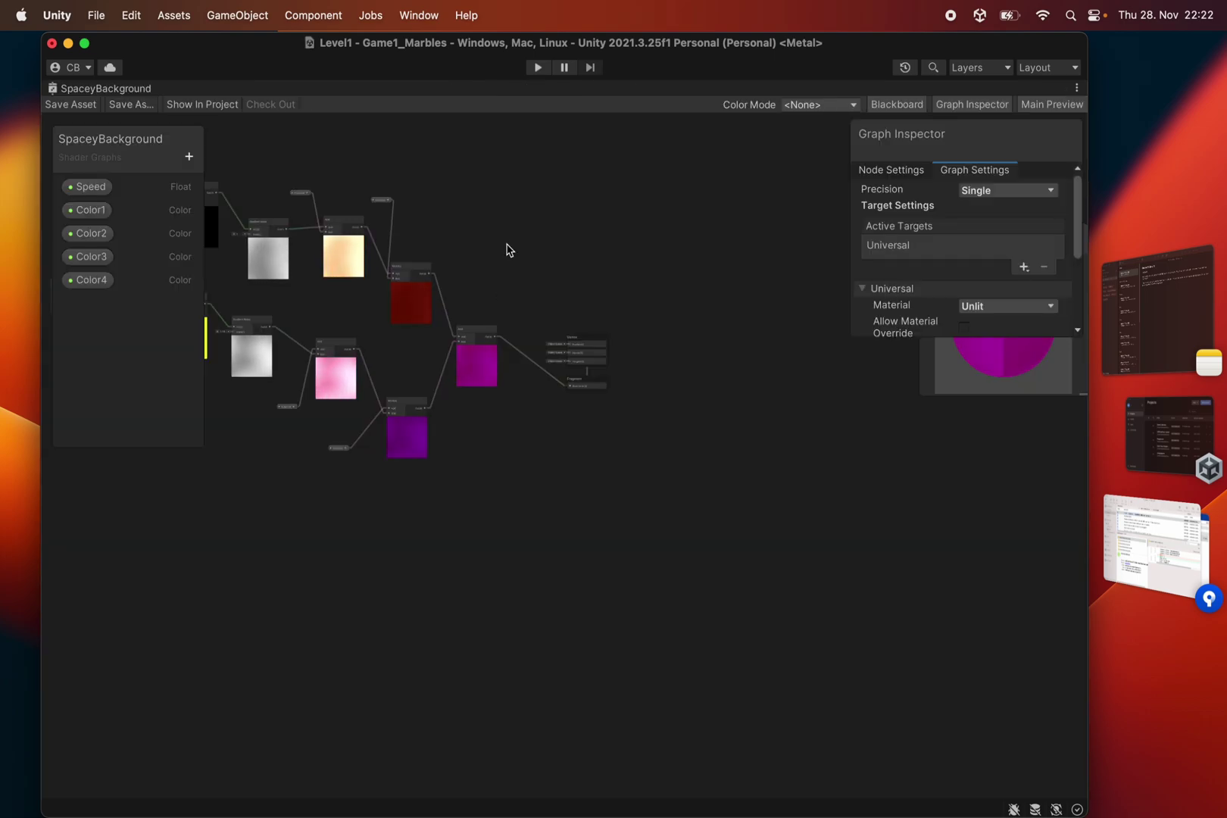
{"action": "middle_click_drag", "start_coordinate": [507, 249], "coordinate": [660, 284]}
{"action": "key", "text": "a"}
{"action": "scroll", "coordinate": [557, 286], "scroll_direction": "up", "scroll_amount": 6}
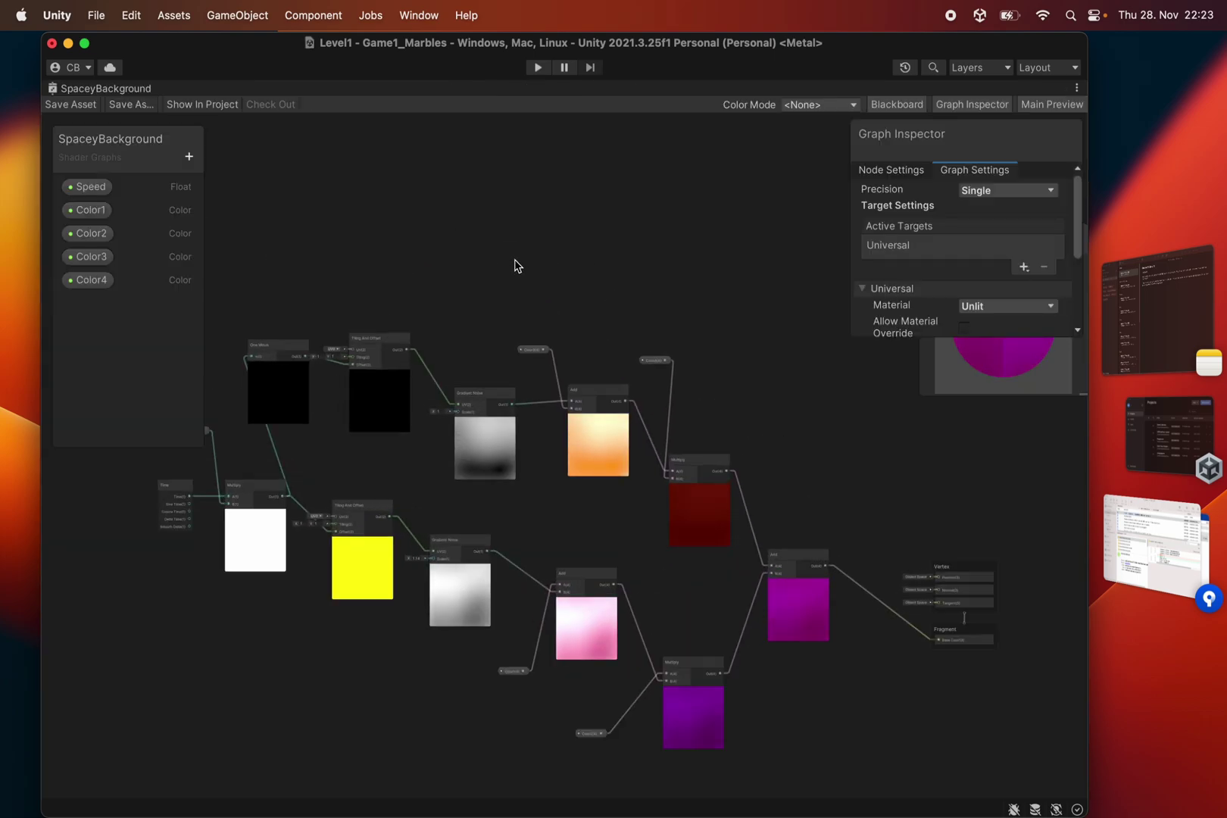
{"action": "middle_click_drag", "start_coordinate": [472, 254], "coordinate": [432, 277]}
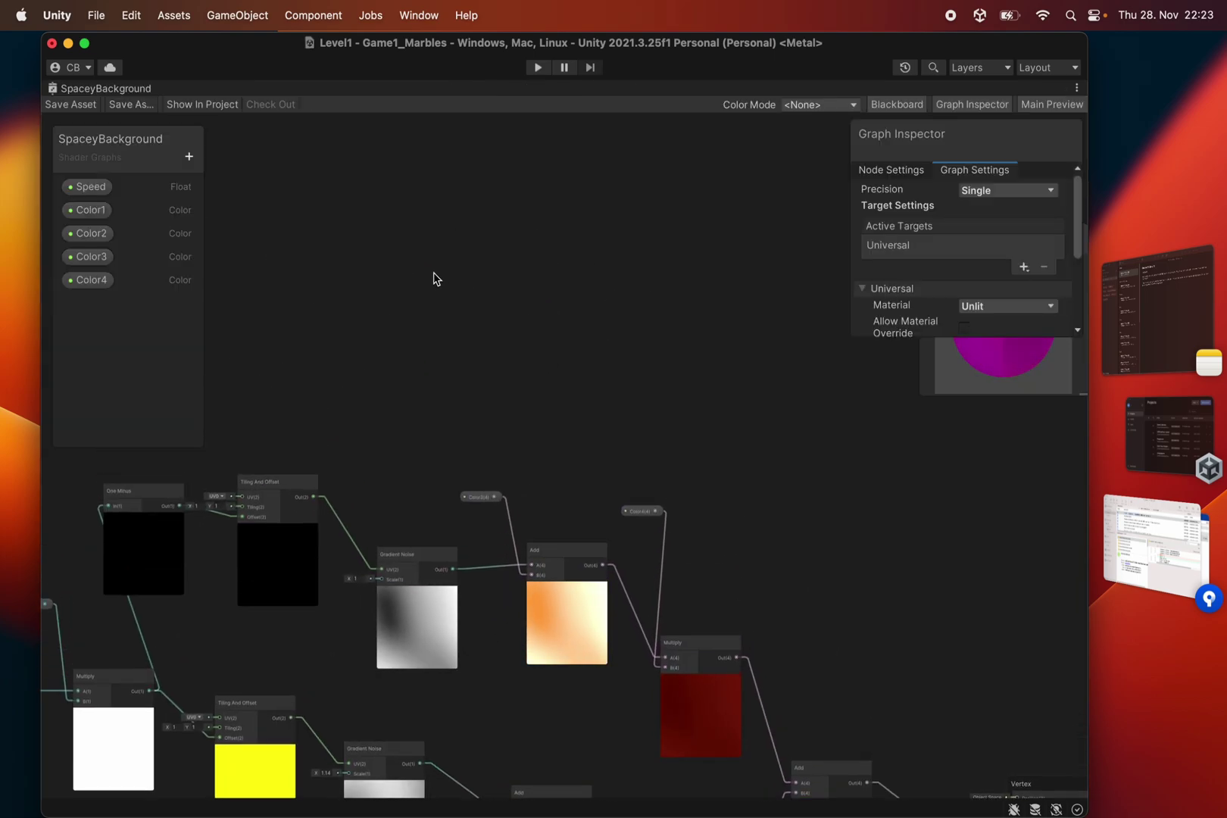
Step: Add a Voronoi node and lower its Cell Density to 1.07
{"action": "right_click", "coordinate": [451, 278]}
{"action": "left_click", "coordinate": [458, 287]}
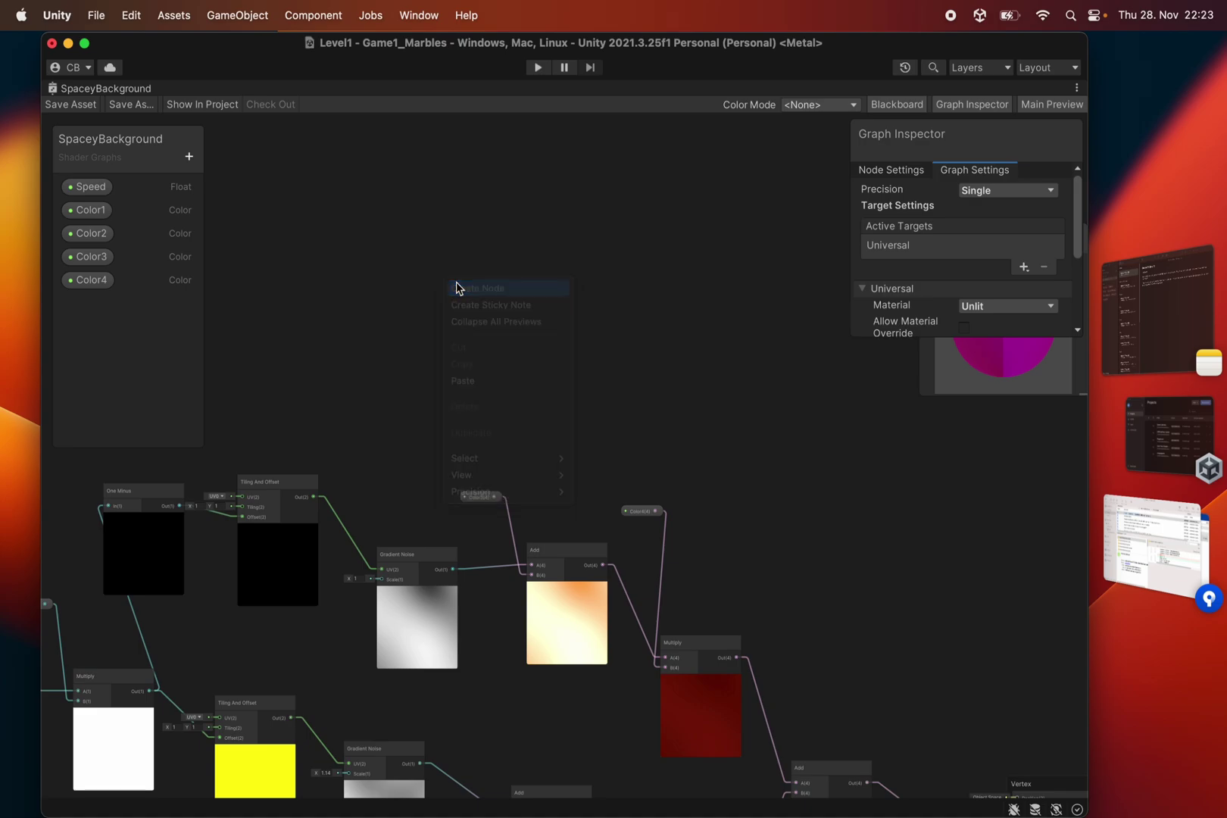
{"action": "type", "text": "voro"}
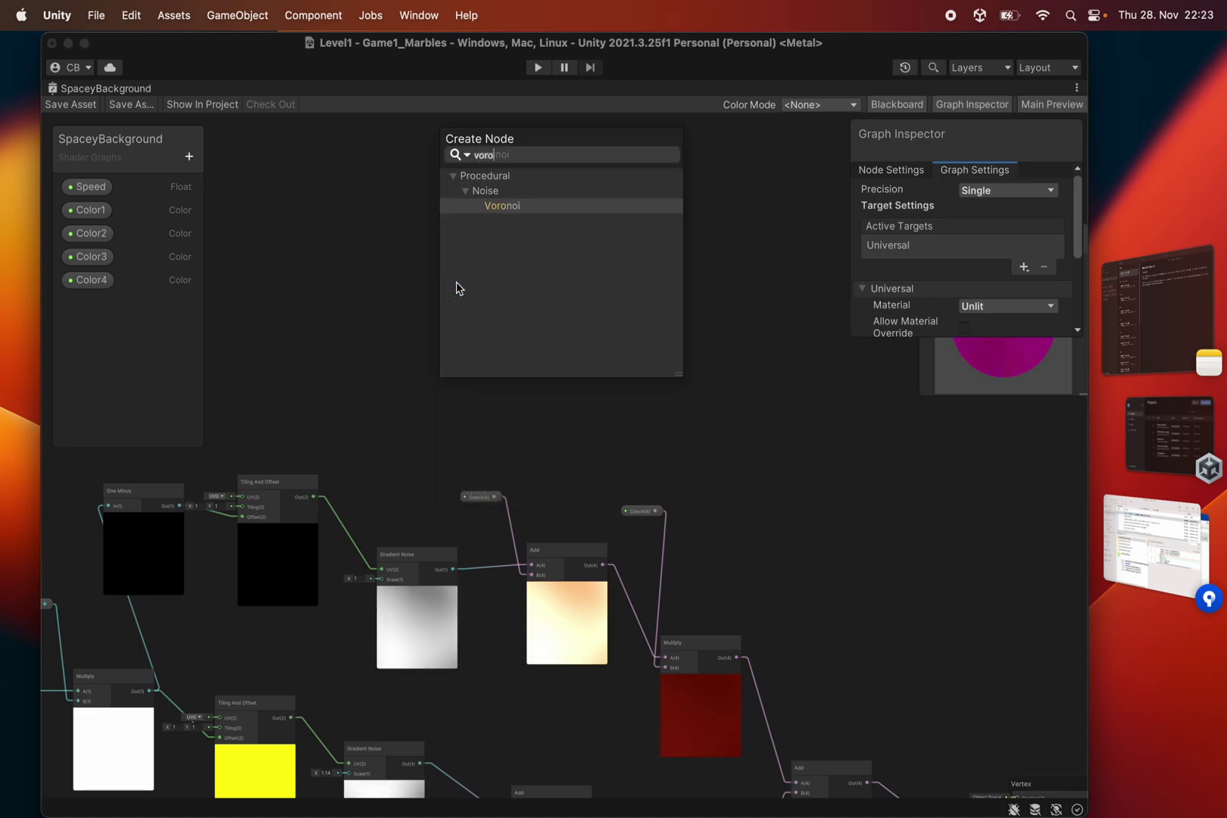
{"action": "key", "text": "Return"}
{"action": "scroll", "coordinate": [321, 342], "scroll_direction": "up", "scroll_amount": 2}
{"action": "scroll", "coordinate": [321, 342], "scroll_direction": "up", "scroll_amount": 2}
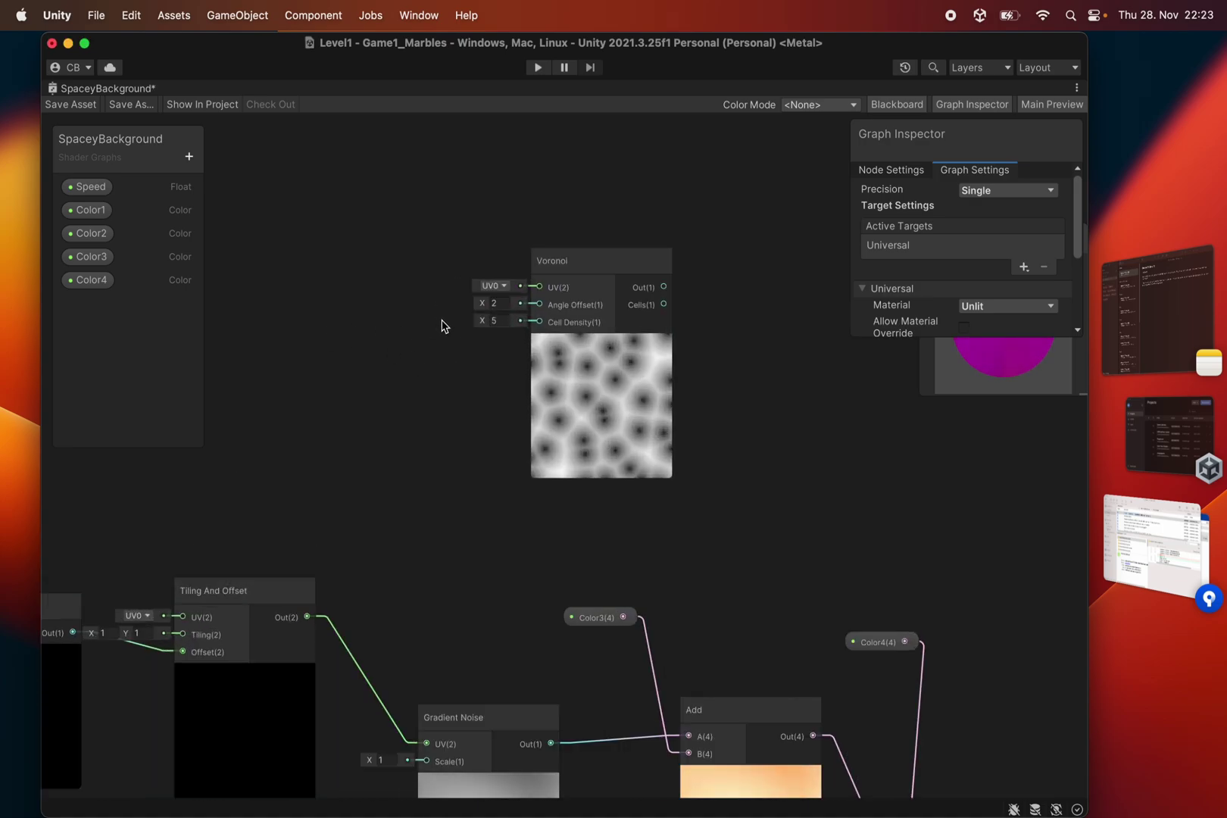
{"action": "left_click_drag", "start_coordinate": [483, 327], "coordinate": [437, 331]}
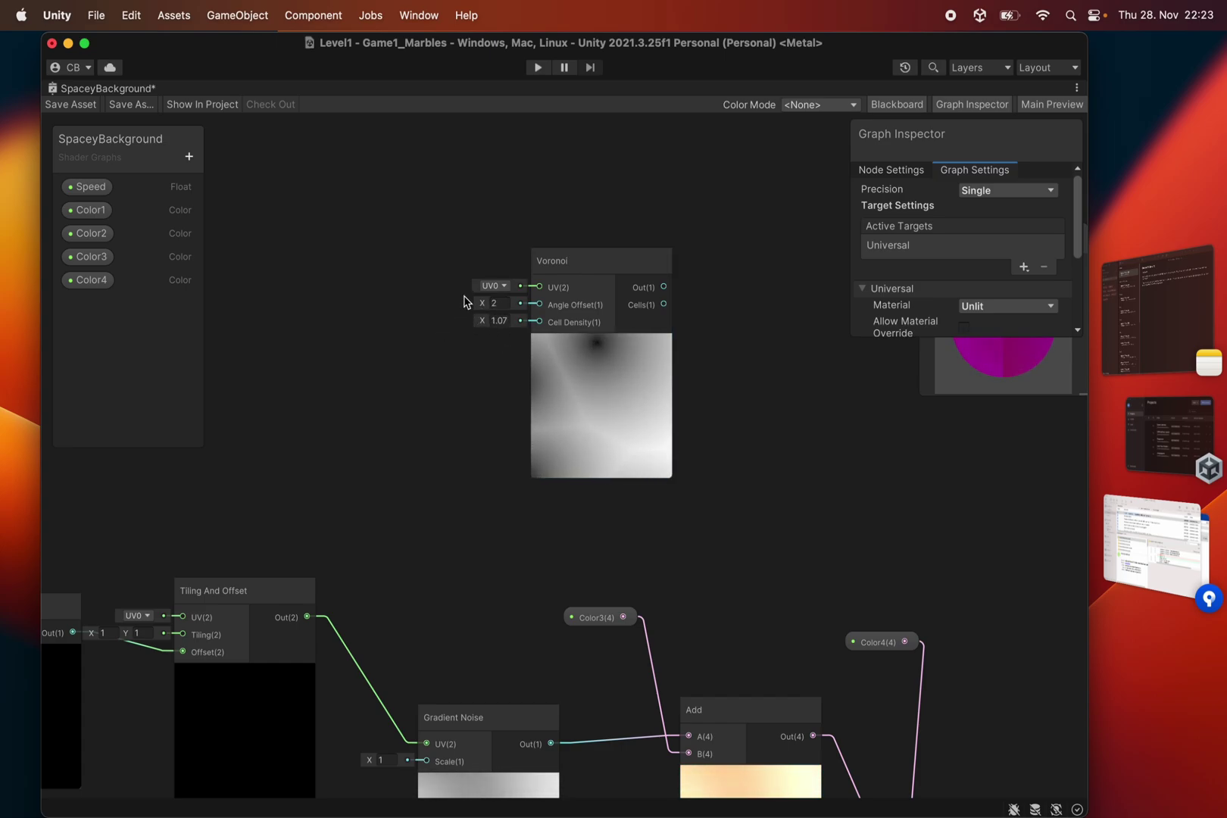
Step: Add a Time node and wire it into the Voronoi node's Angle Offset
{"action": "right_click", "coordinate": [327, 200]}
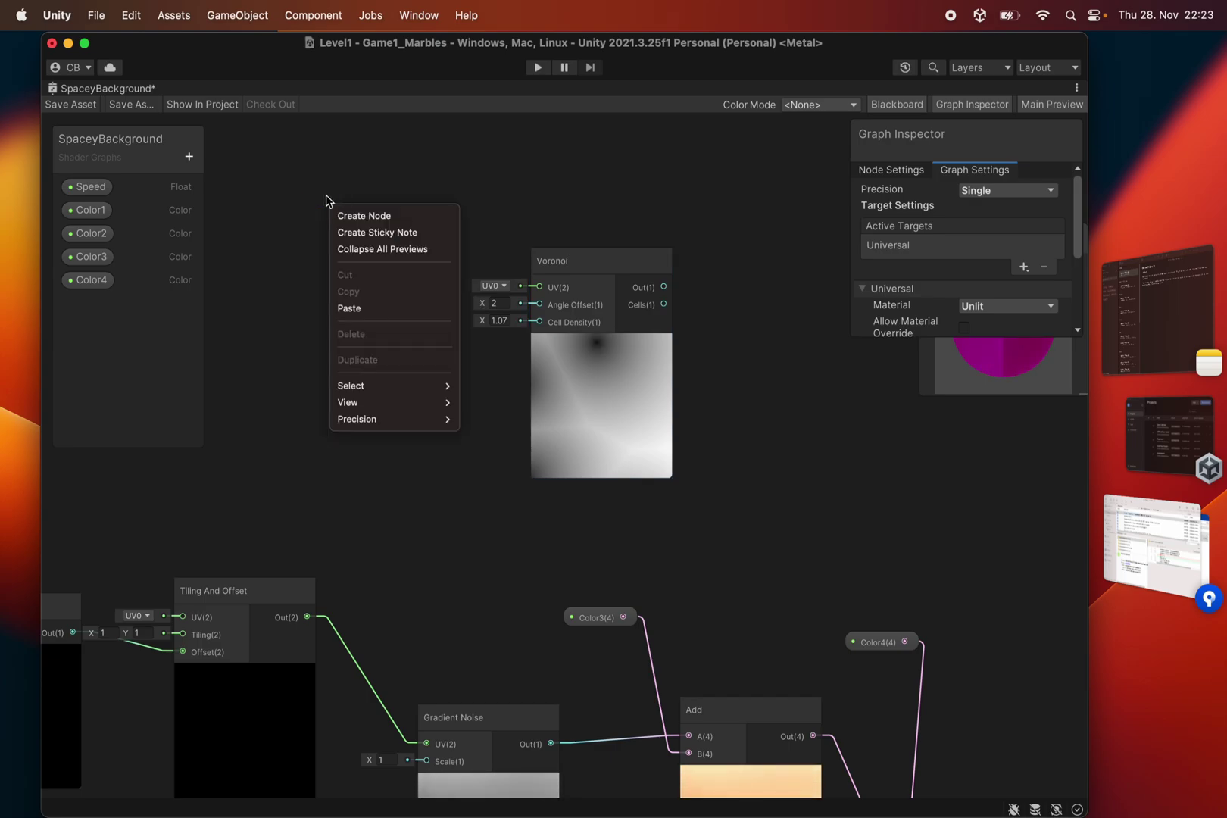
{"action": "left_click", "coordinate": [363, 216]}
{"action": "type", "text": "time"}
{"action": "key", "text": "Return"}
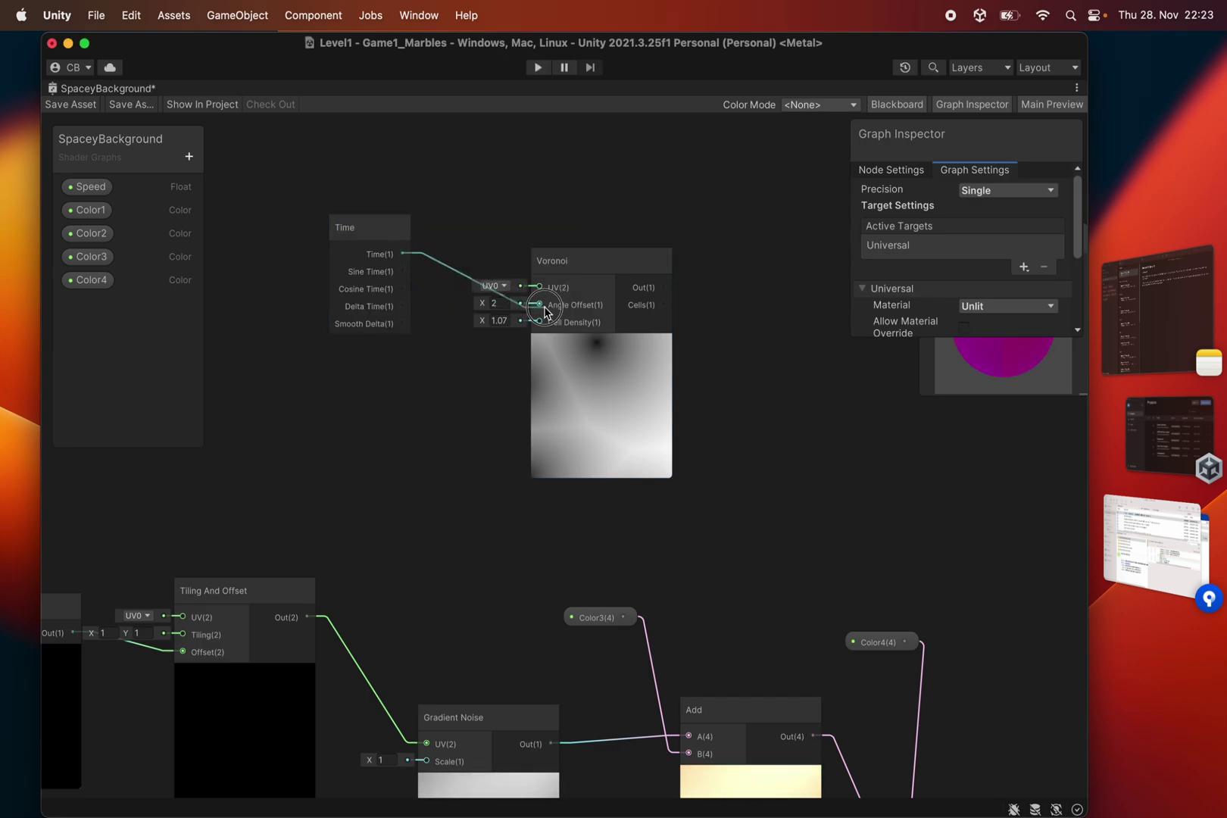
{"action": "left_click_drag", "start_coordinate": [545, 313], "coordinate": [540, 305]}
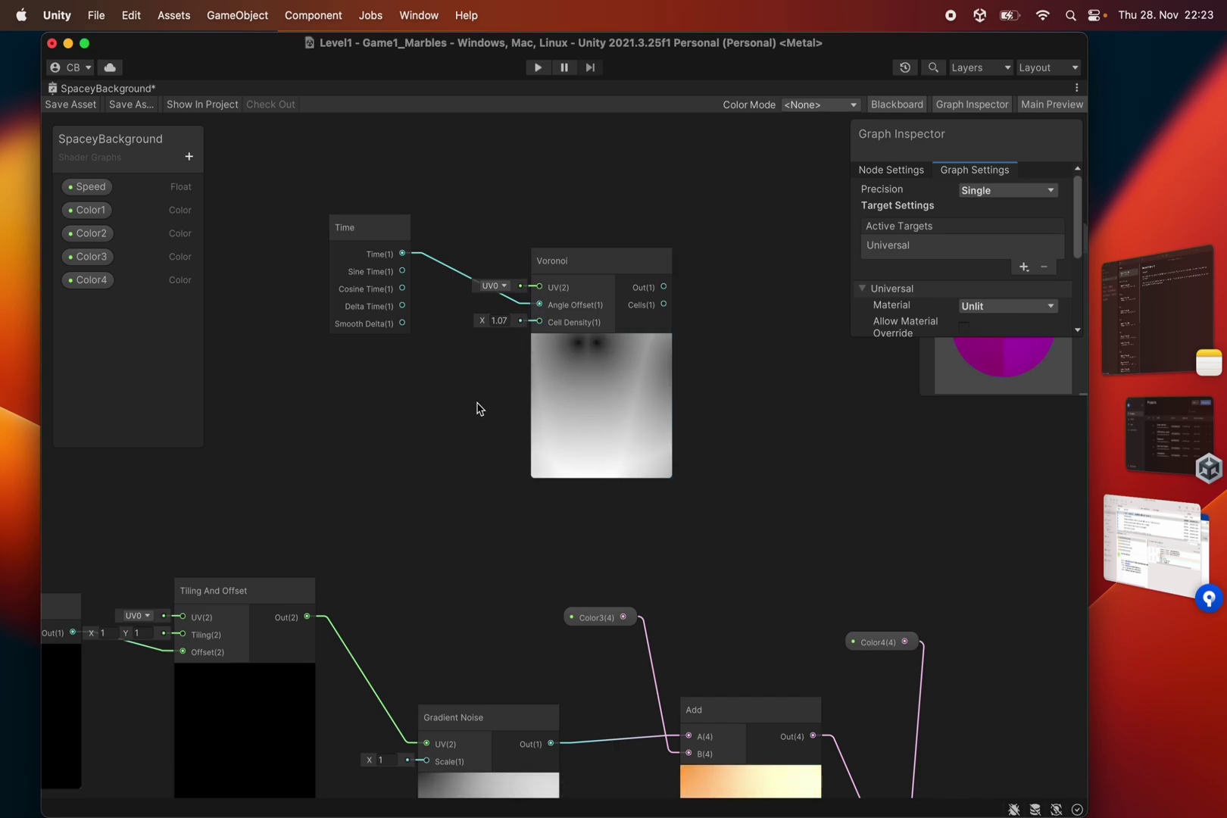
{"action": "left_click_drag", "start_coordinate": [345, 231], "coordinate": [277, 253]}
Step: Create a Float property named Speed2 with default 0.2 and place it on the canvas
{"action": "right_click", "coordinate": [372, 150]}
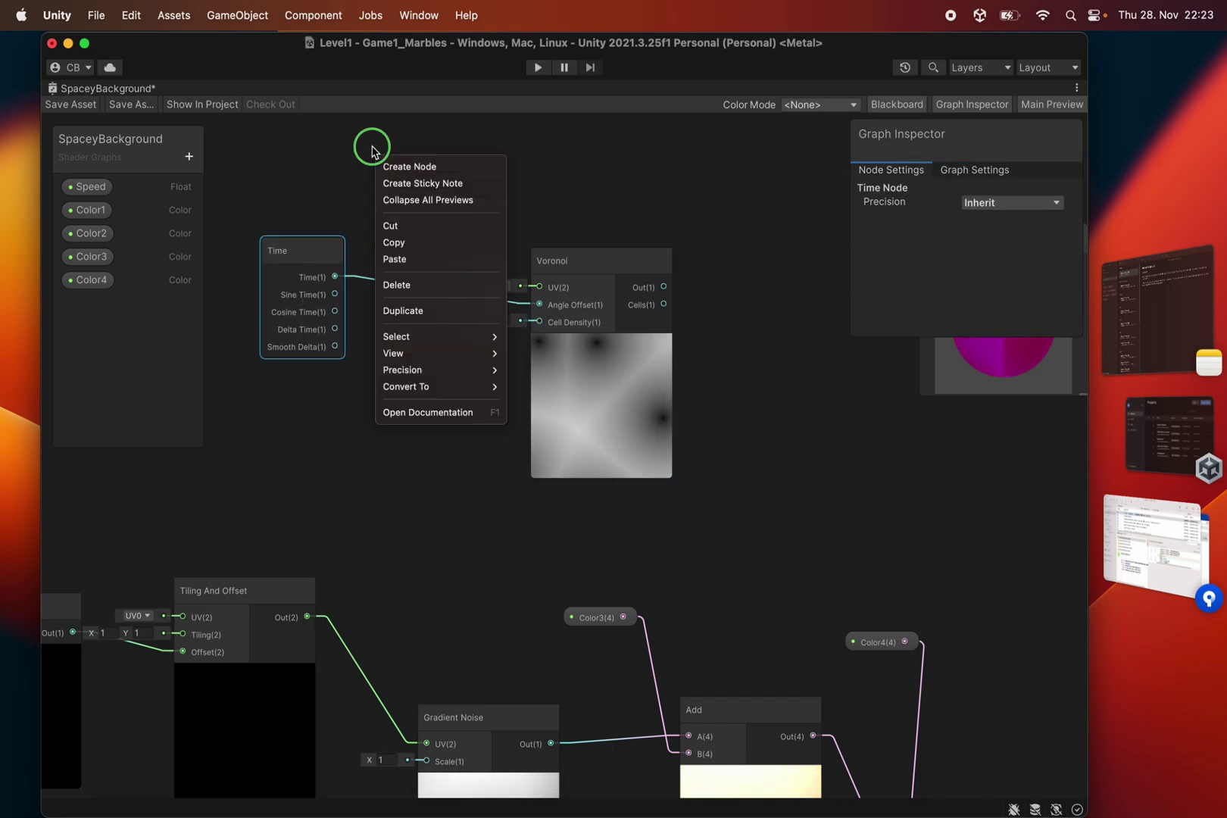
{"action": "left_click", "coordinate": [331, 164]}
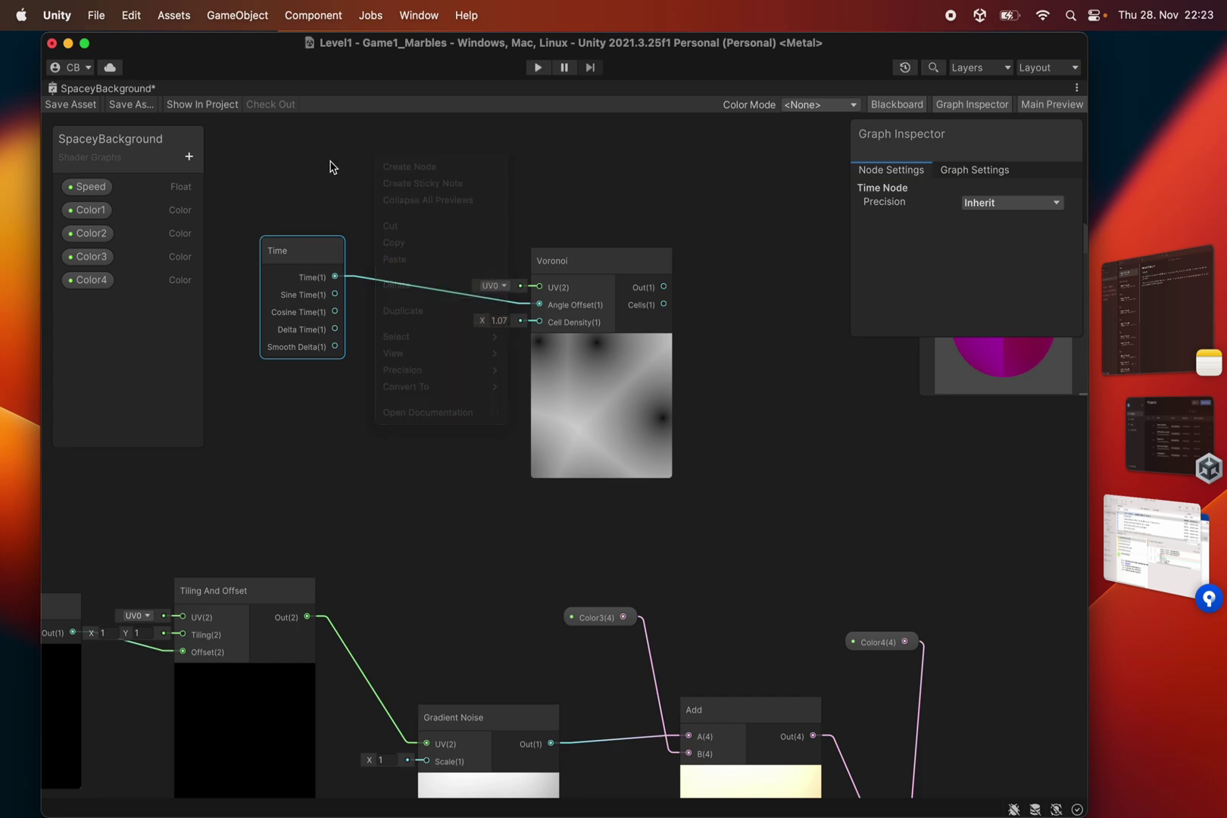
{"action": "left_click", "coordinate": [189, 157]}
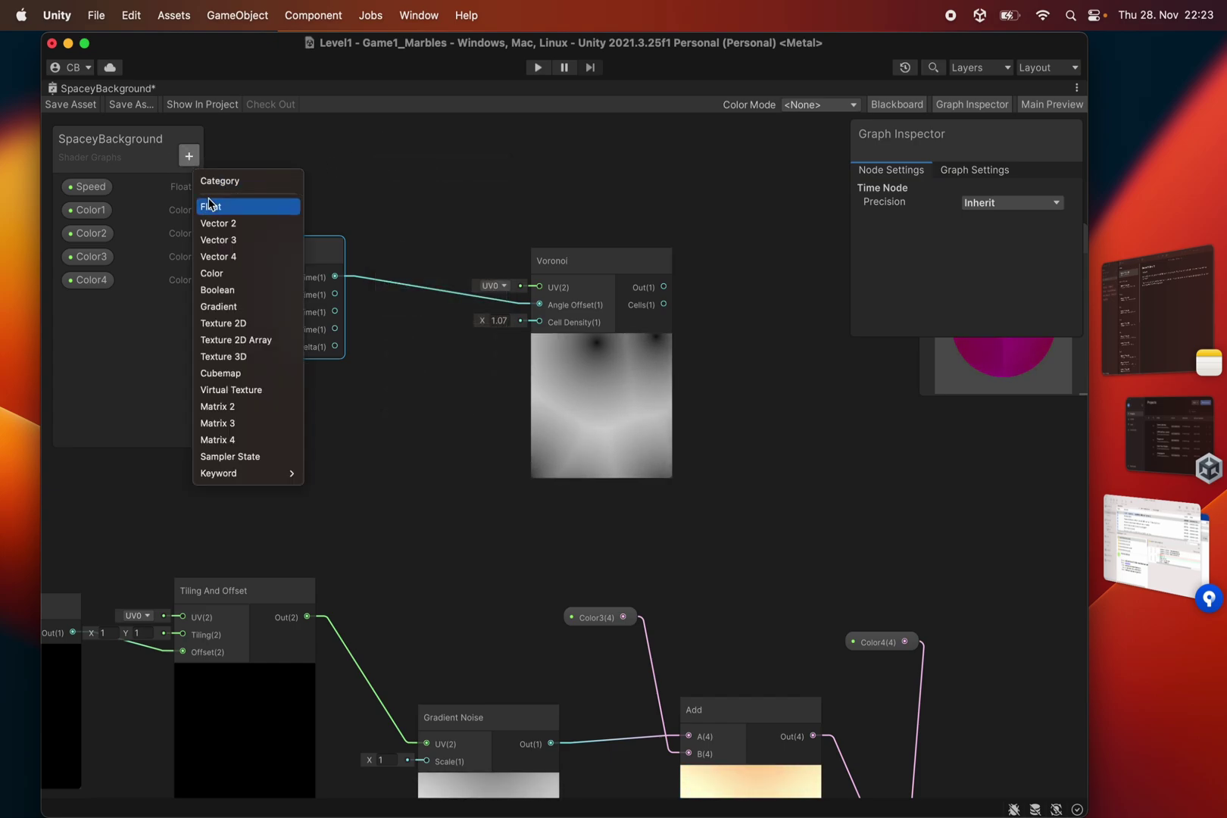
{"action": "left_click", "coordinate": [210, 205]}
{"action": "type", "text": "S"}
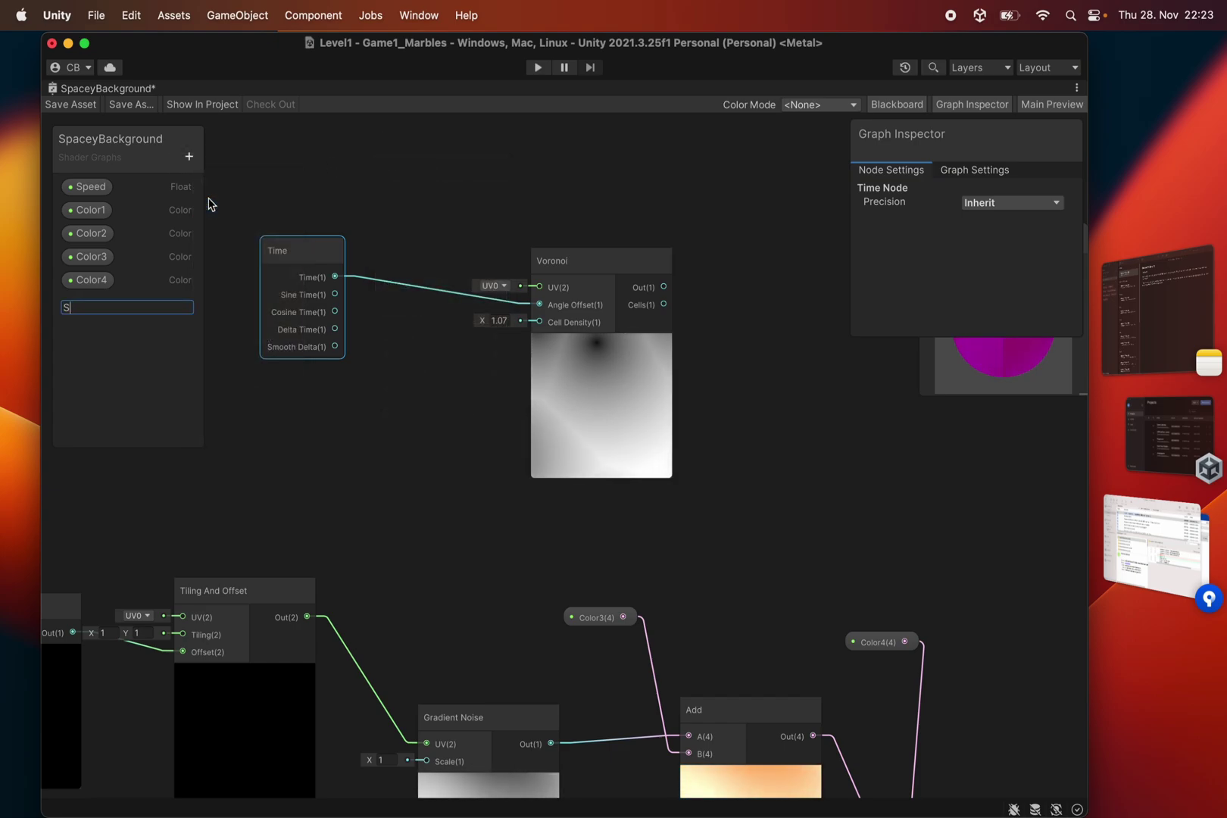
{"action": "type", "text": "peed2"}
{"action": "key", "text": "Return"}
{"action": "left_click", "coordinate": [84, 305]}
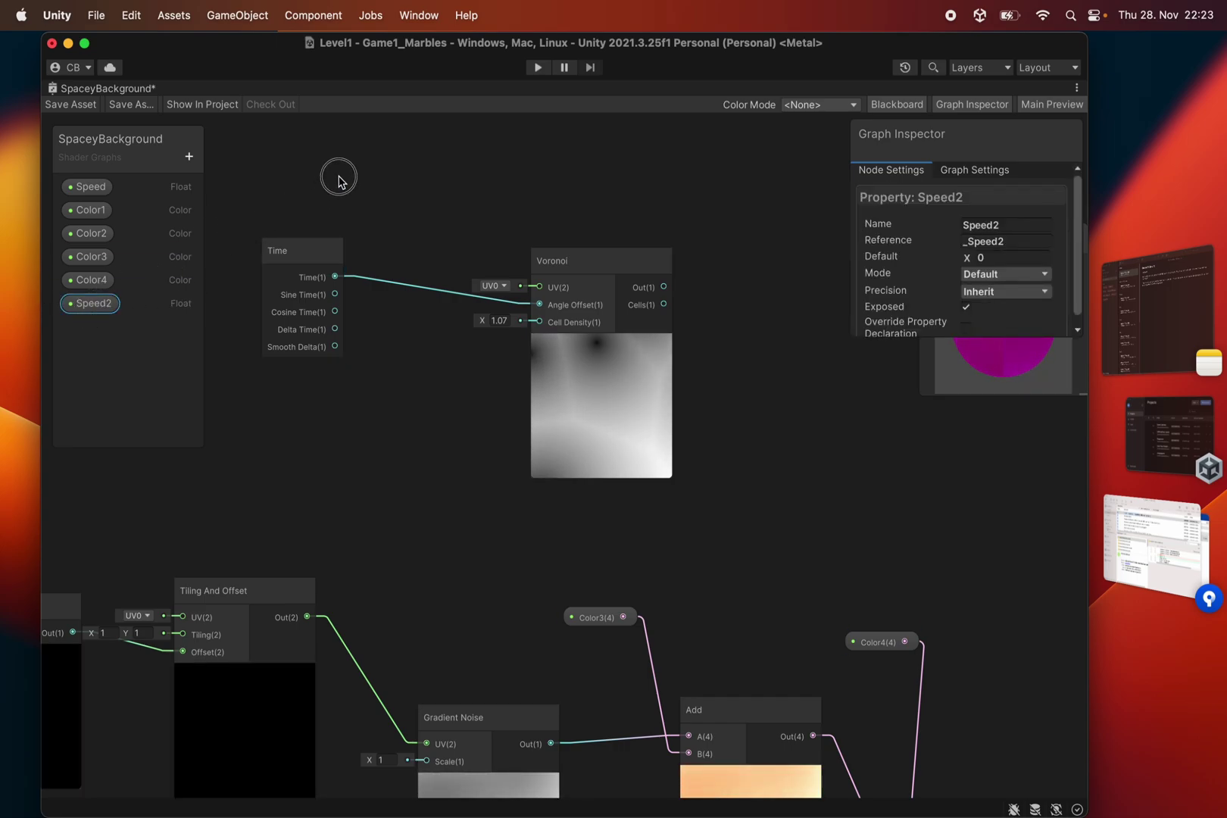
{"action": "left_click", "coordinate": [371, 188]}
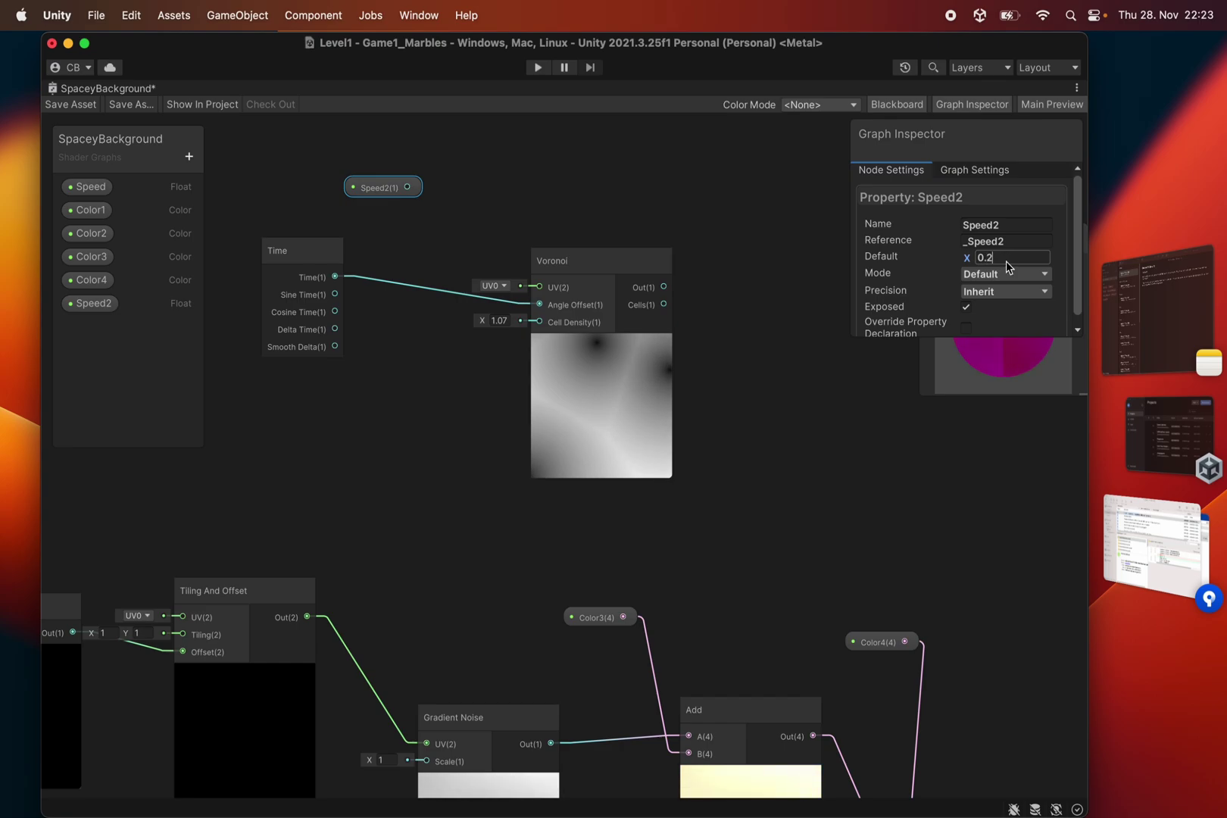
{"action": "left_click", "coordinate": [472, 175]}
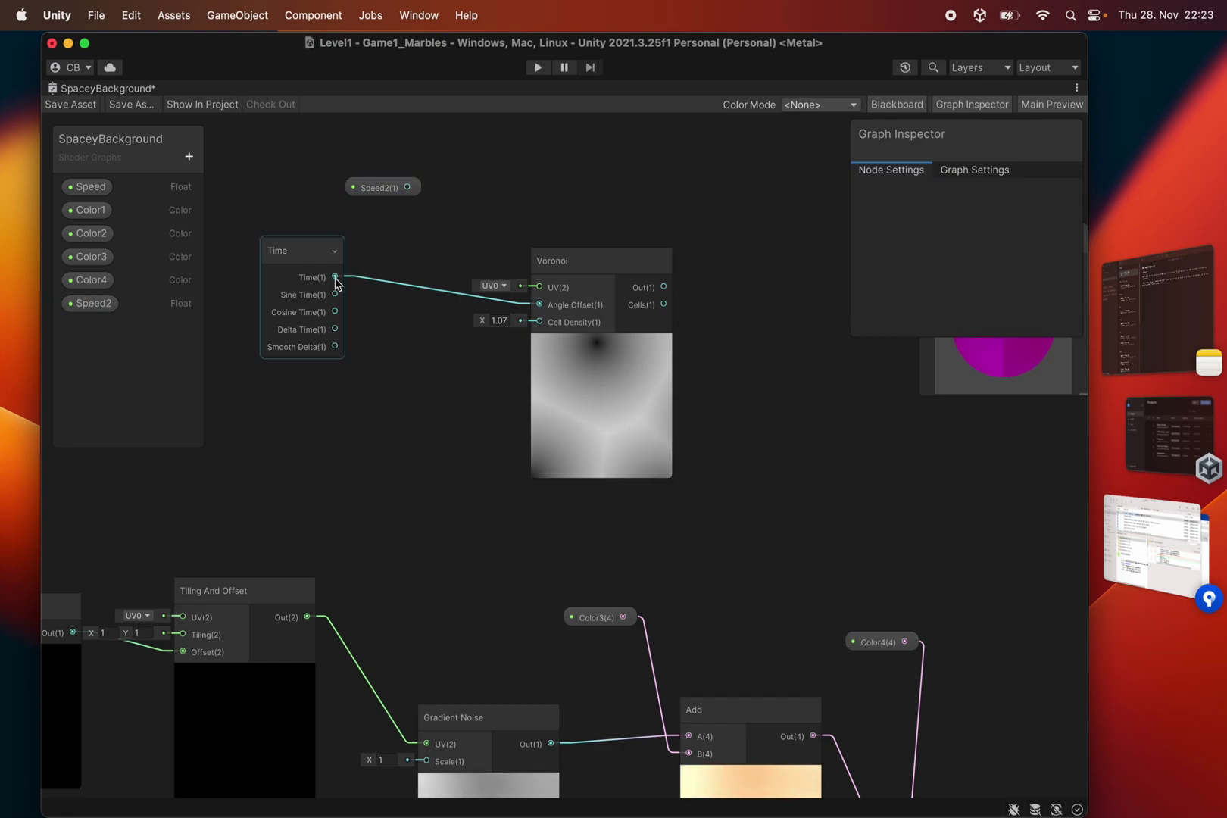
Step: Add a Multiply node that scales Time by Speed2 and feeds the Voronoi Angle Offset
{"action": "key", "text": "space"}
{"action": "type", "text": "mult"}
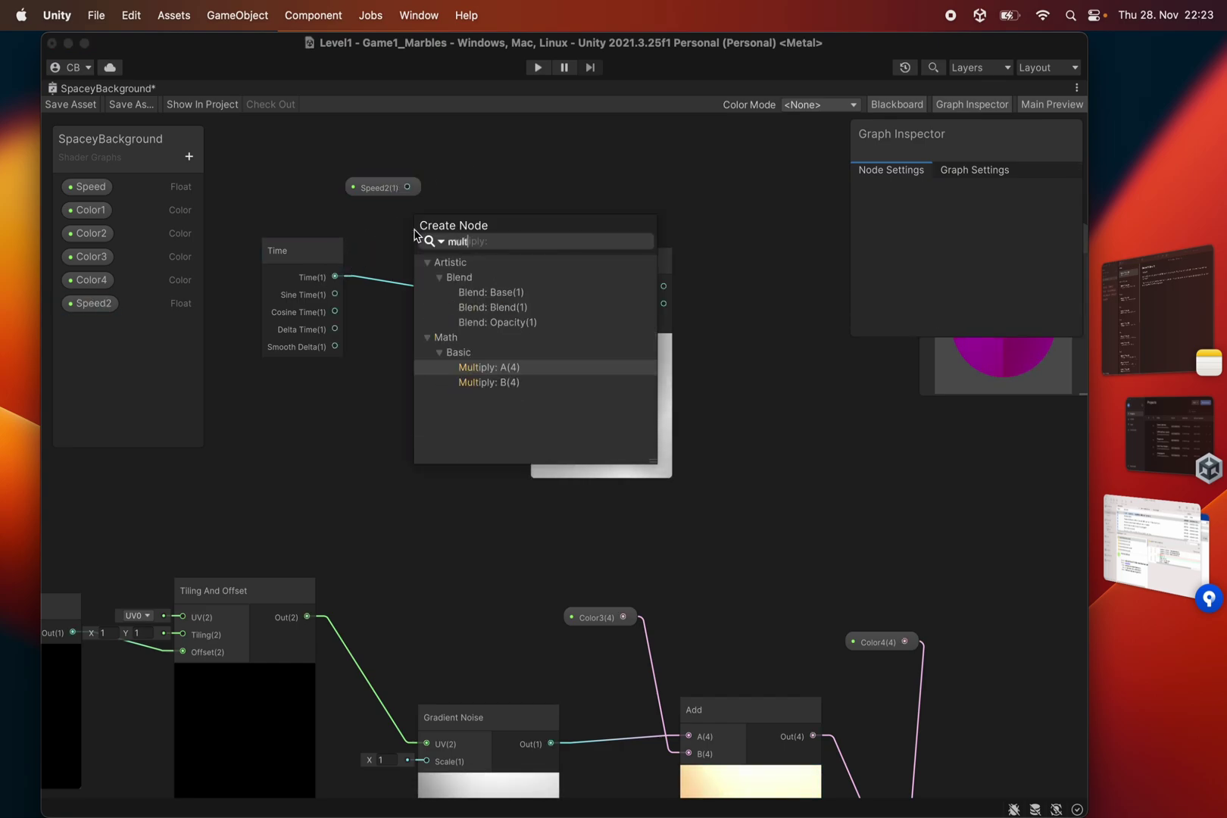
{"action": "key", "text": "Return"}
{"action": "left_click_drag", "start_coordinate": [575, 262], "coordinate": [743, 306]}
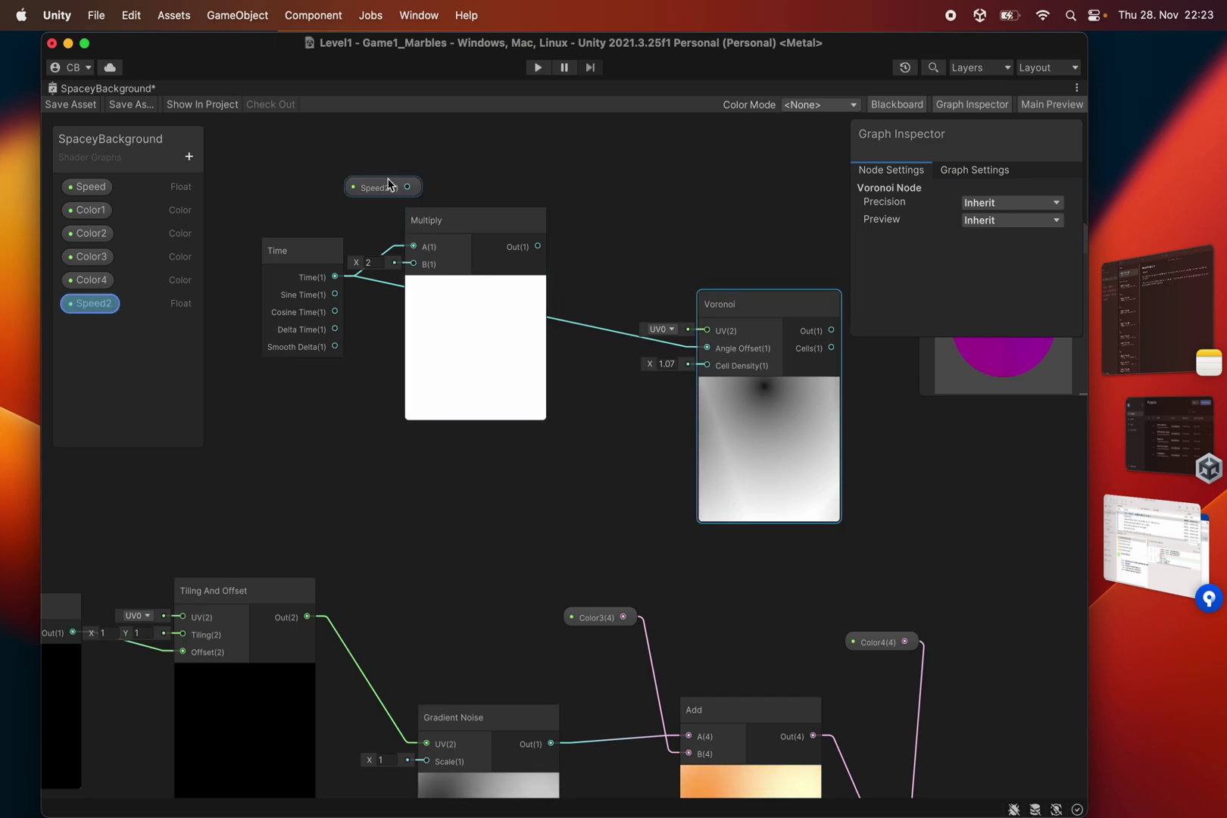
{"action": "left_click_drag", "start_coordinate": [446, 218], "coordinate": [488, 233]}
{"action": "left_click_drag", "start_coordinate": [408, 187], "coordinate": [455, 280]}
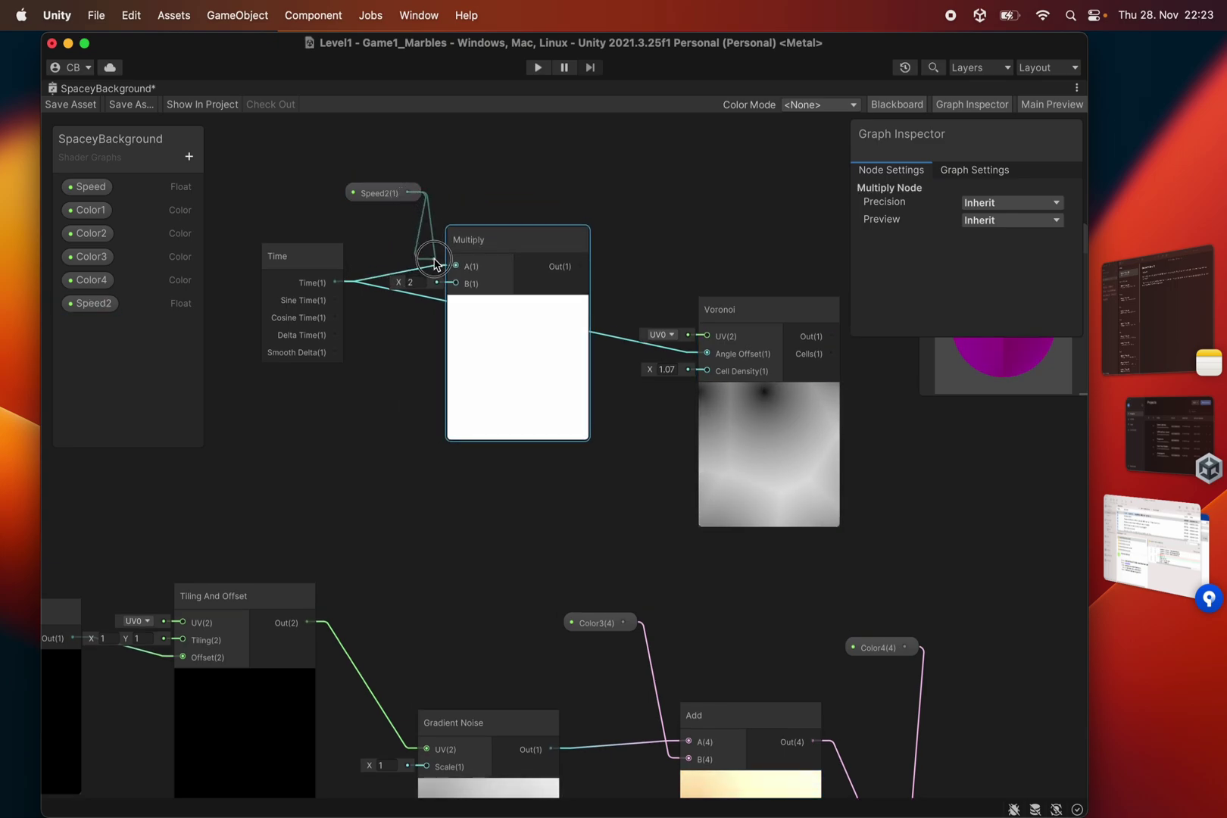
{"action": "left_click_drag", "start_coordinate": [580, 265], "coordinate": [707, 353]}
Step: Change Speed2's default value to 0.5
{"action": "middle_click_drag", "start_coordinate": [676, 197], "coordinate": [497, 201]}
{"action": "middle_click_drag", "start_coordinate": [331, 198], "coordinate": [444, 224]}
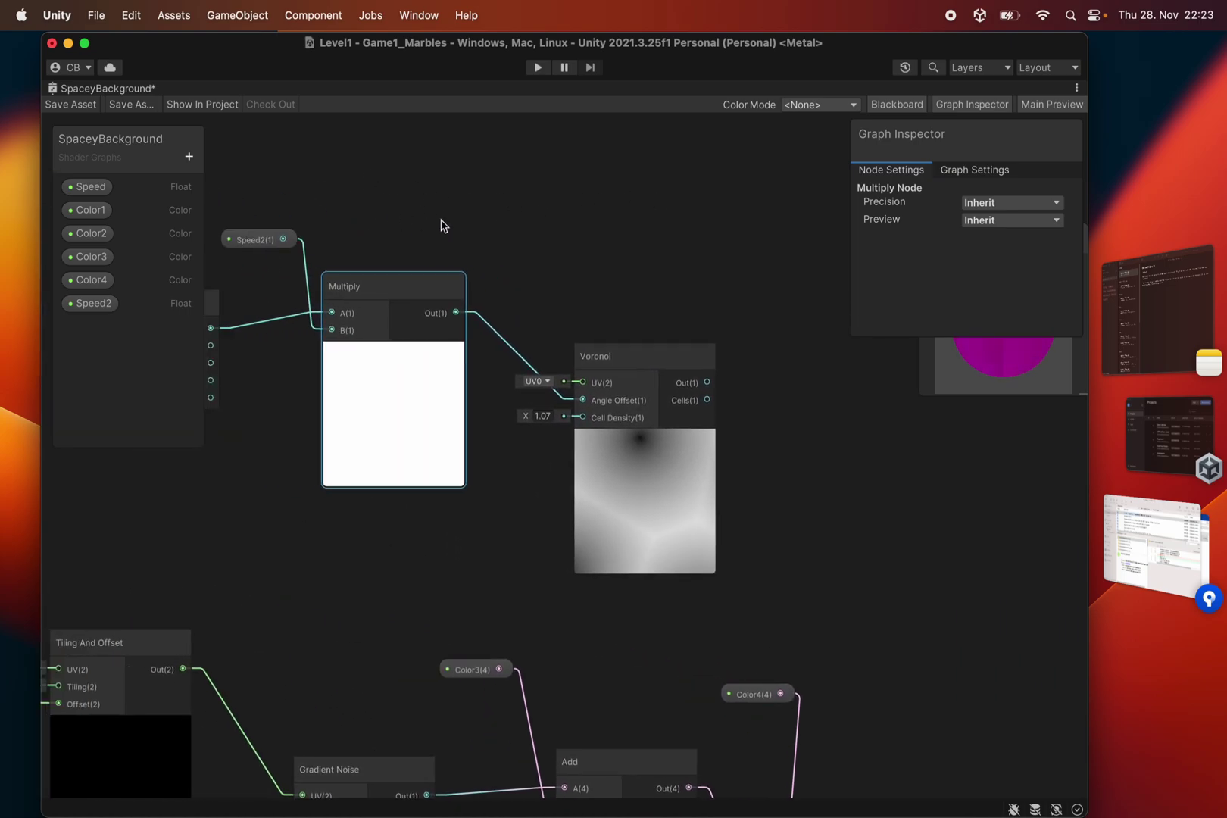
{"action": "left_click", "coordinate": [270, 240]}
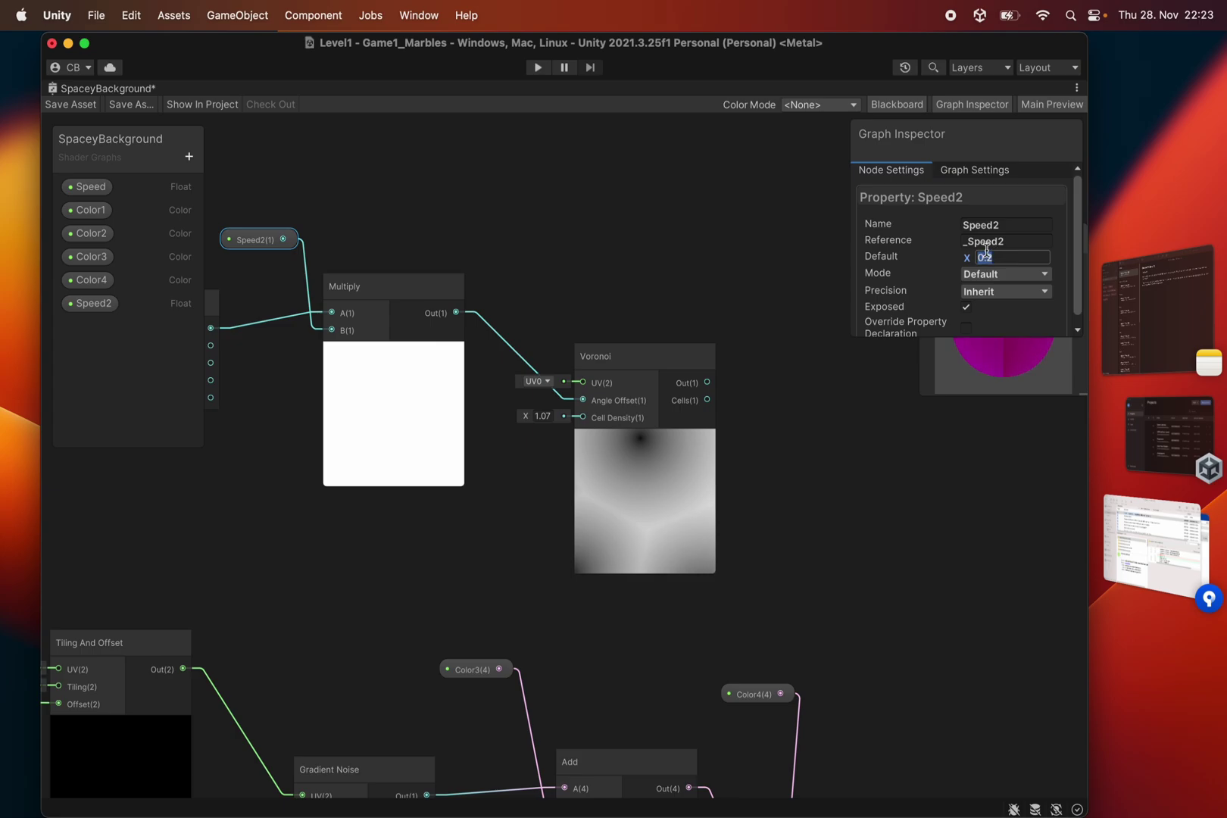
{"action": "type", "text": "0.5"}
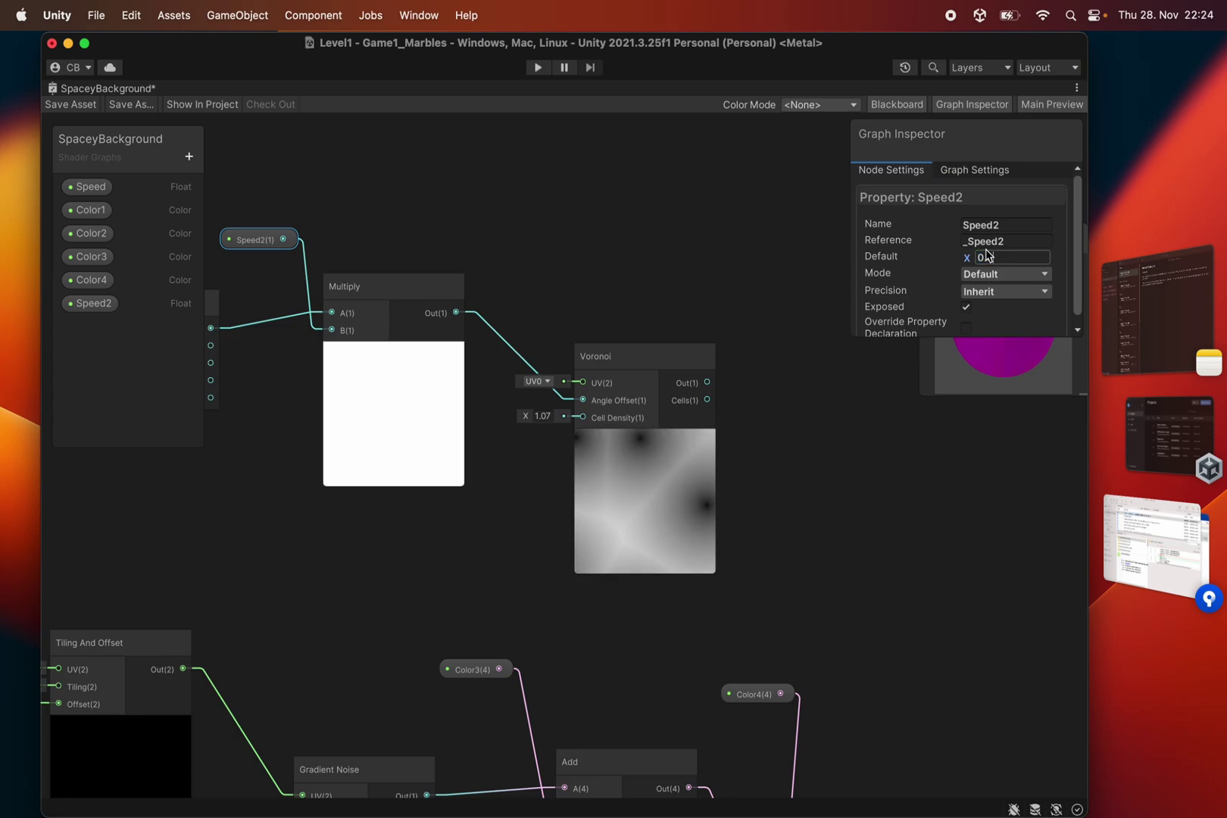
{"action": "left_click", "coordinate": [752, 219]}
Step: Move the Voronoi node right and raise its Cell Density to 2.55
{"action": "middle_click_drag", "start_coordinate": [665, 230], "coordinate": [495, 186]}
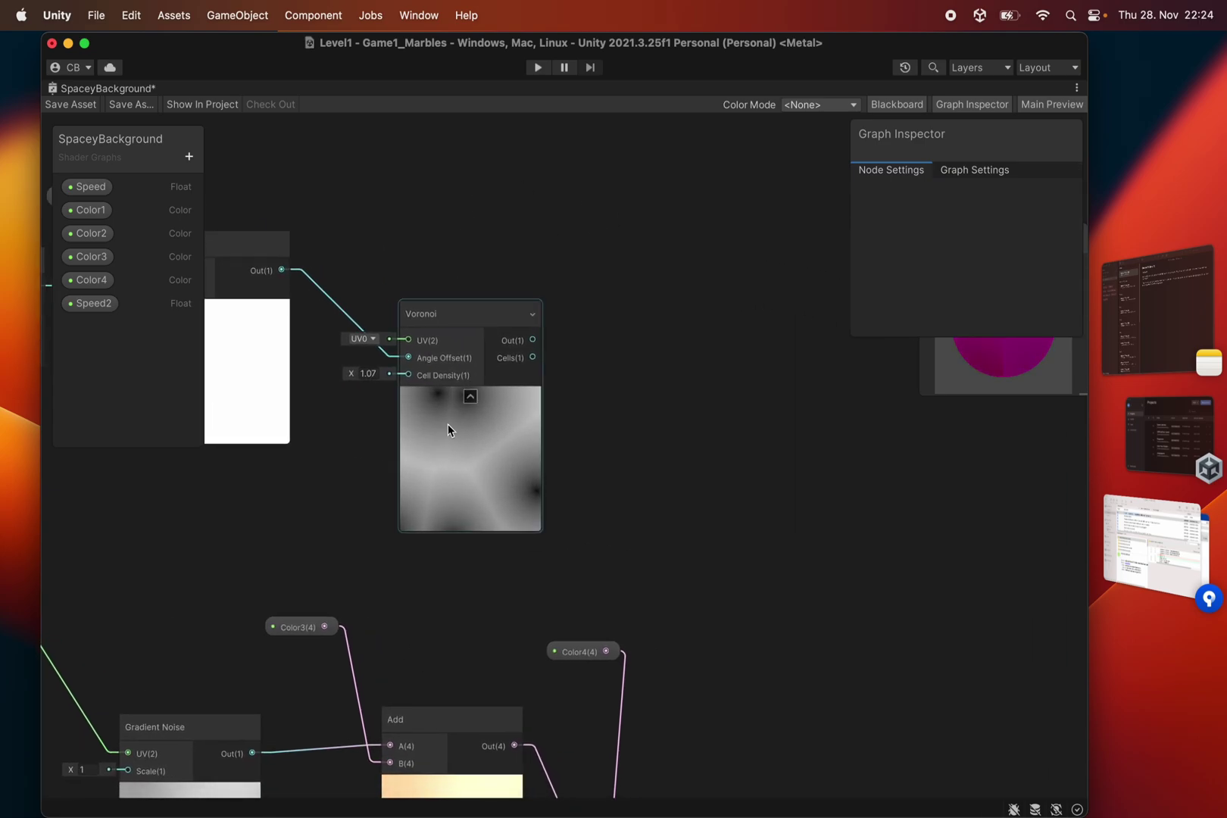
{"action": "middle_click_drag", "start_coordinate": [588, 422], "coordinate": [484, 407]}
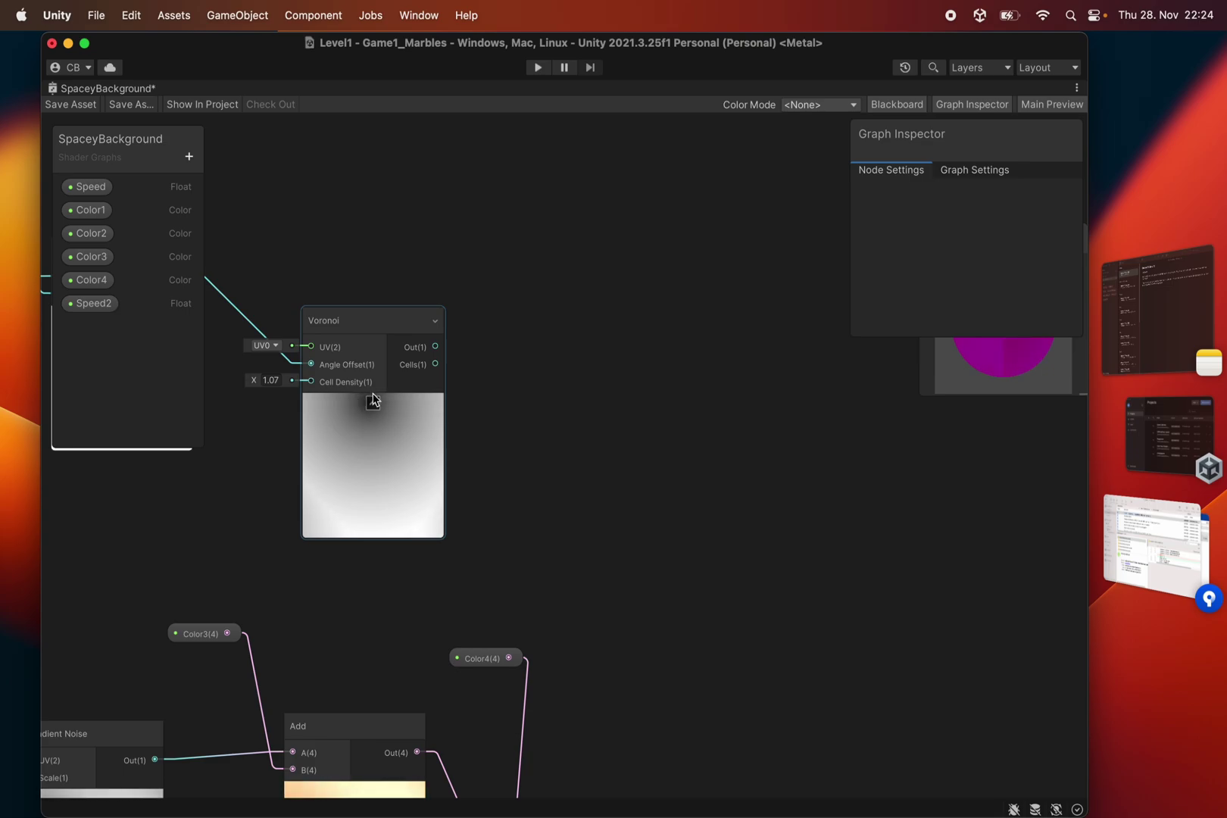
{"action": "scroll", "coordinate": [489, 412], "scroll_direction": "right", "scroll_amount": 3}
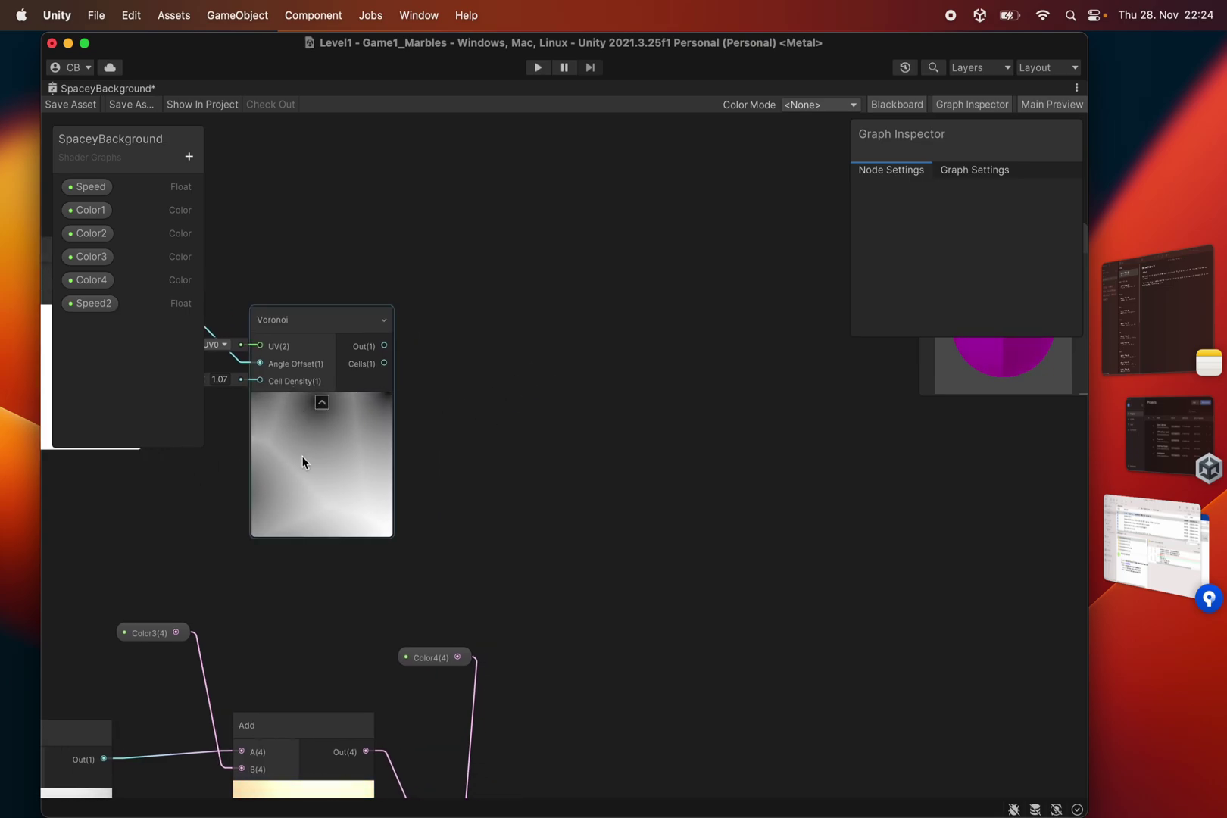
{"action": "middle_click_drag", "start_coordinate": [499, 373], "coordinate": [466, 403]}
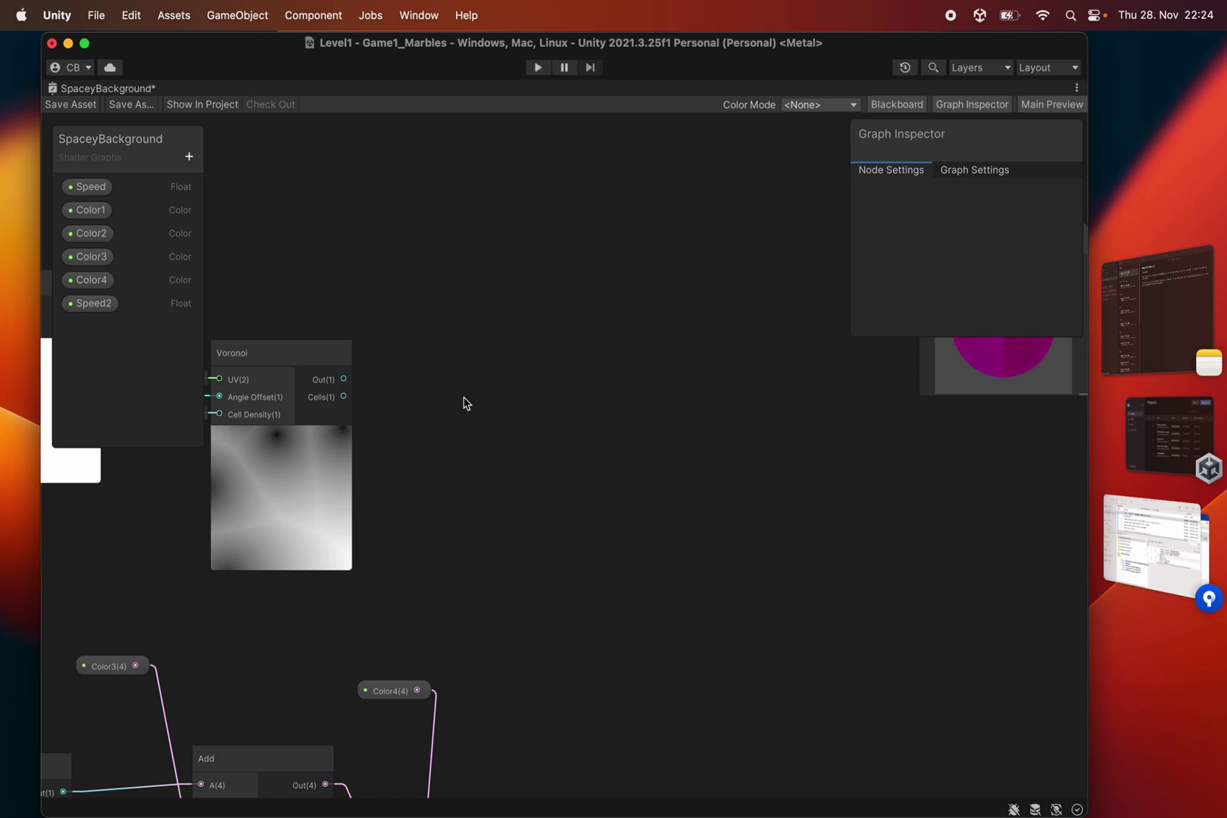
{"action": "middle_click_drag", "start_coordinate": [510, 336], "coordinate": [682, 318]}
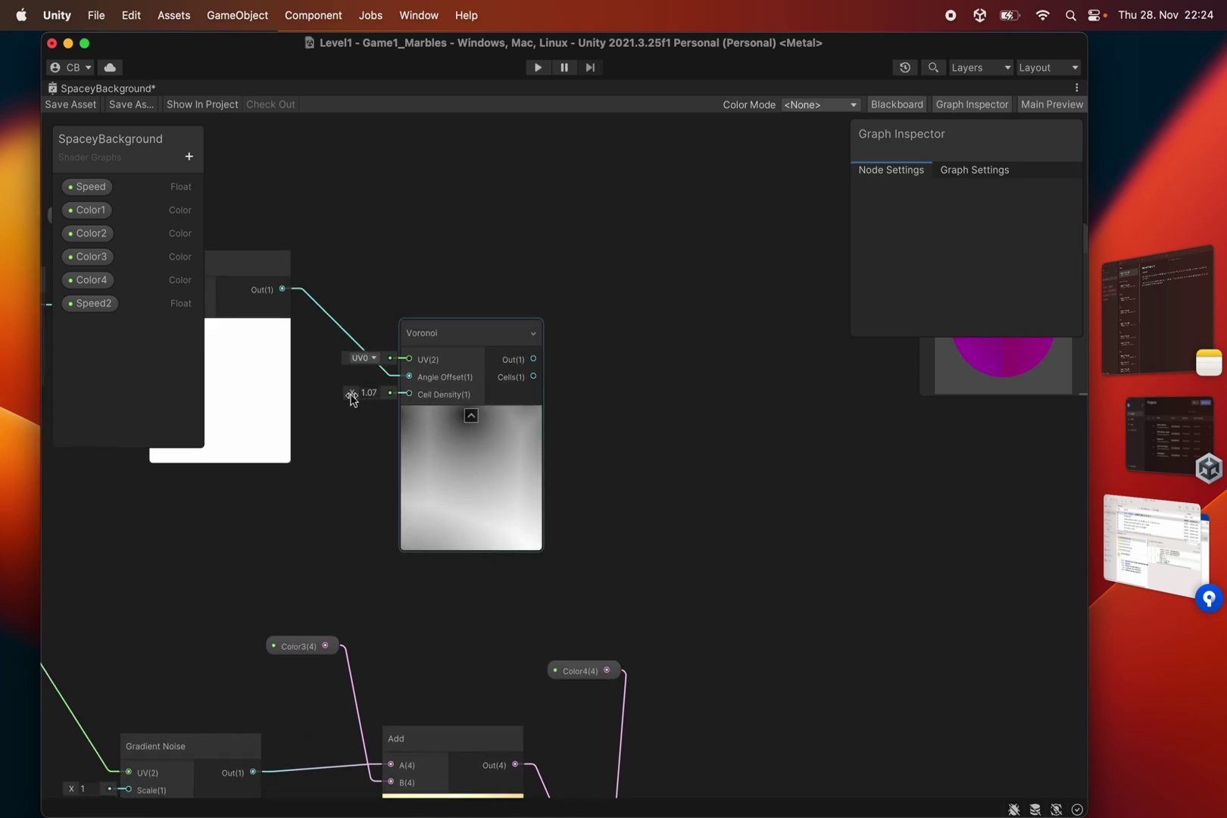
{"action": "left_click_drag", "start_coordinate": [416, 323], "coordinate": [485, 325]}
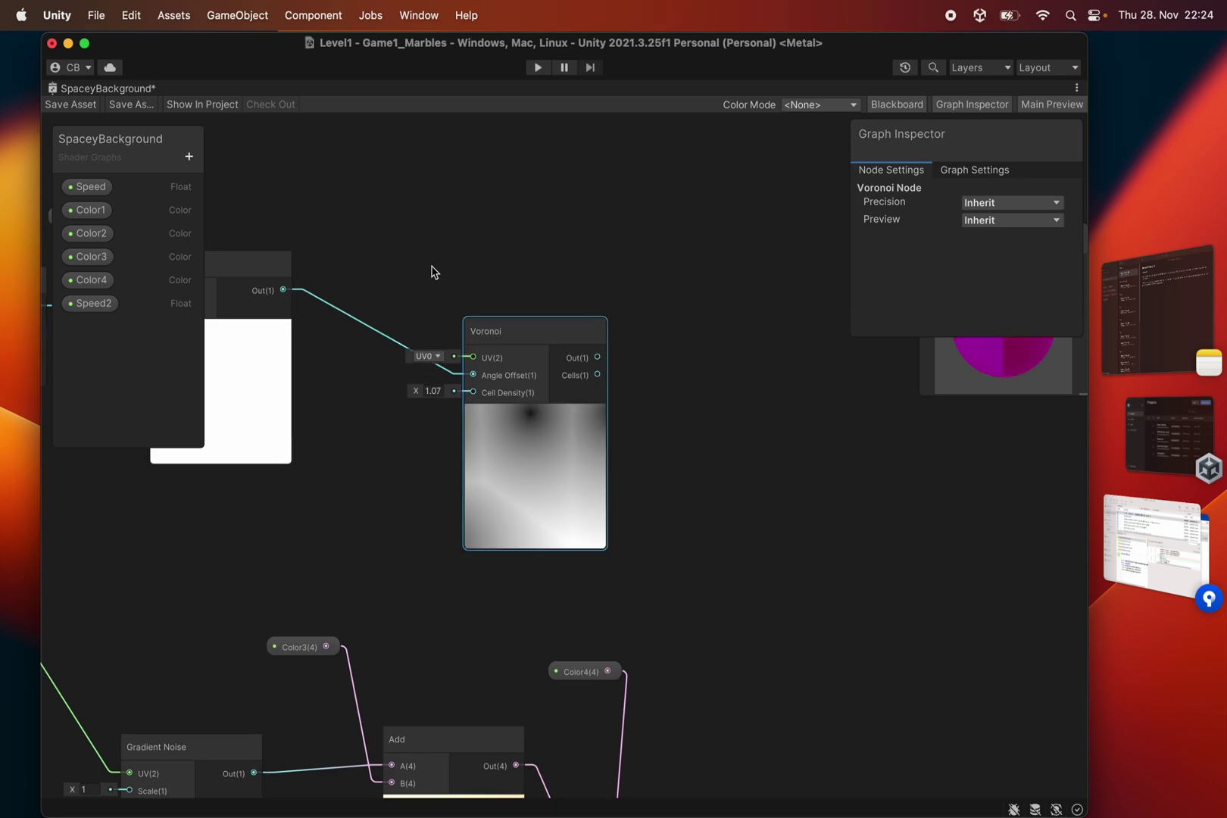
{"action": "middle_click_drag", "start_coordinate": [416, 361], "coordinate": [446, 409]}
{"action": "middle_click_drag", "start_coordinate": [359, 225], "coordinate": [381, 218]}
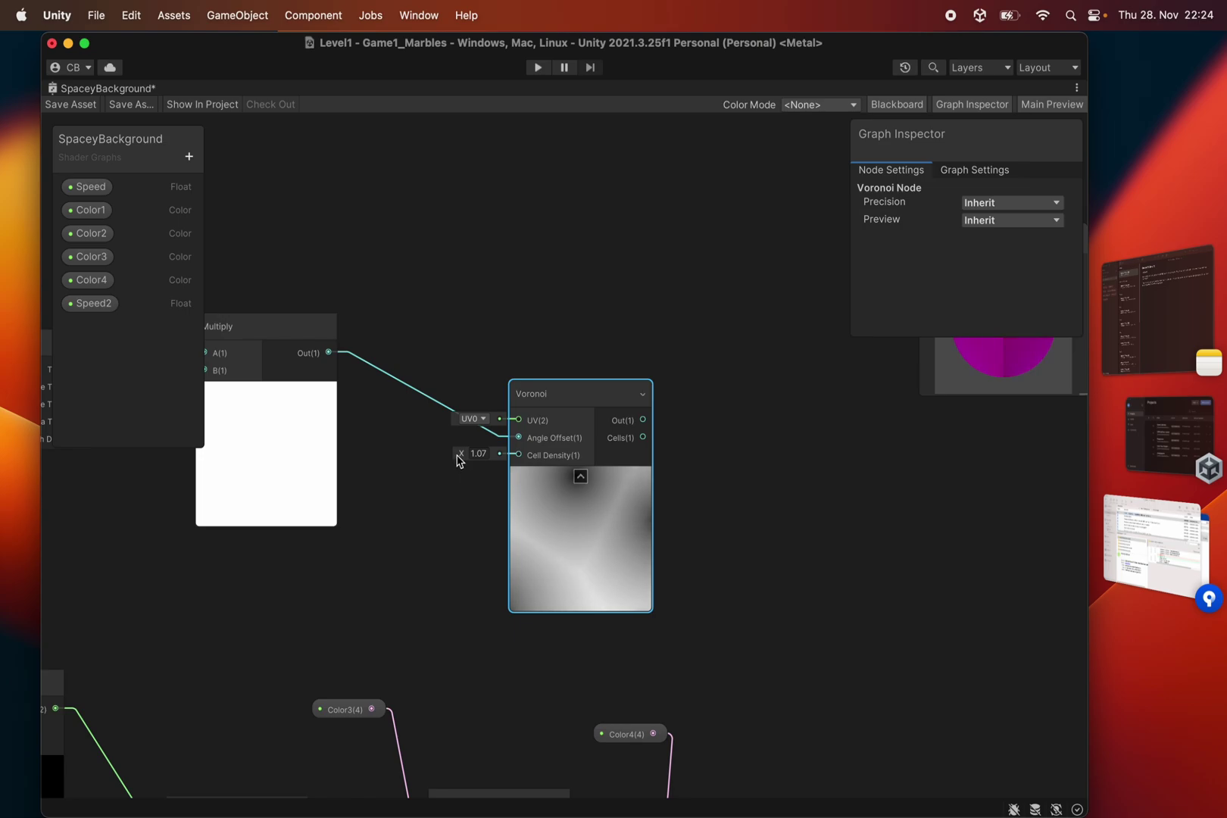
{"action": "left_click_drag", "start_coordinate": [454, 453], "coordinate": [502, 457]}
Step: Raise Speed2's default value to 1.49
{"action": "middle_click_drag", "start_coordinate": [405, 280], "coordinate": [507, 276]}
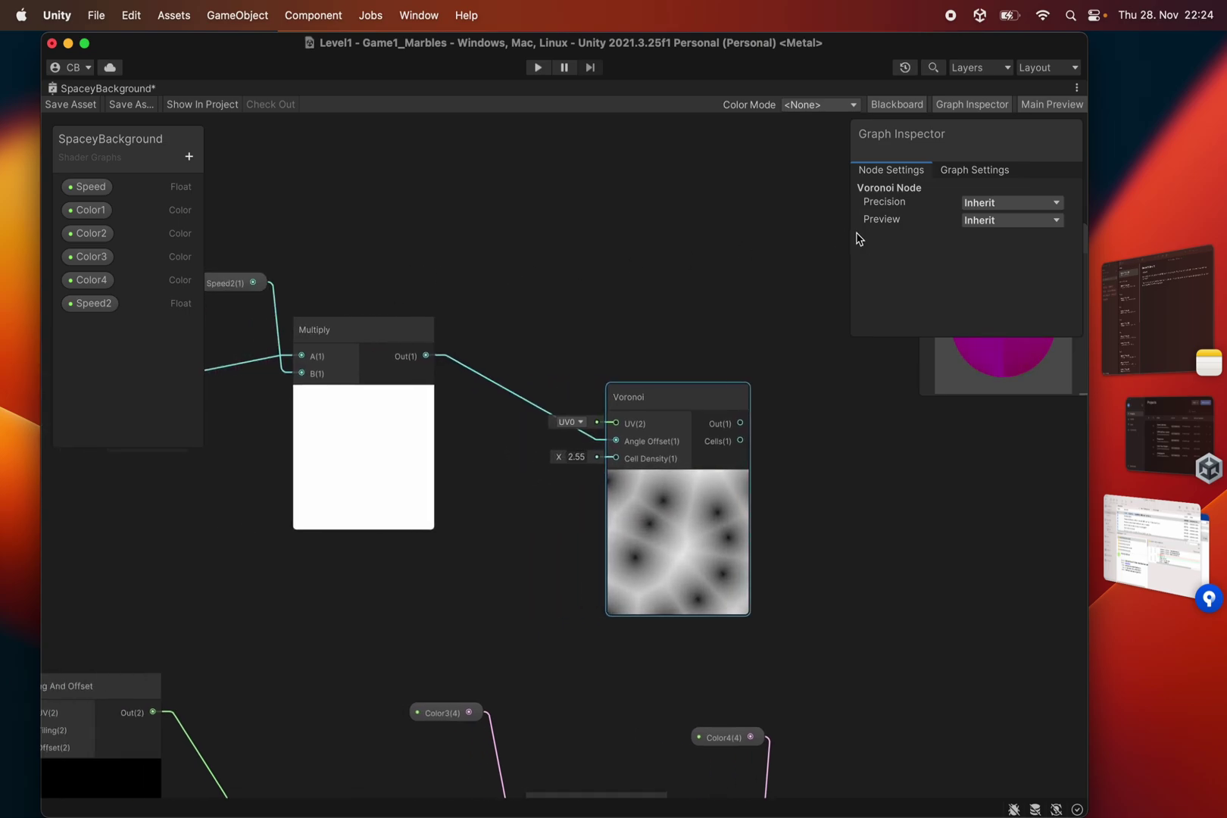
{"action": "left_click", "coordinate": [237, 284]}
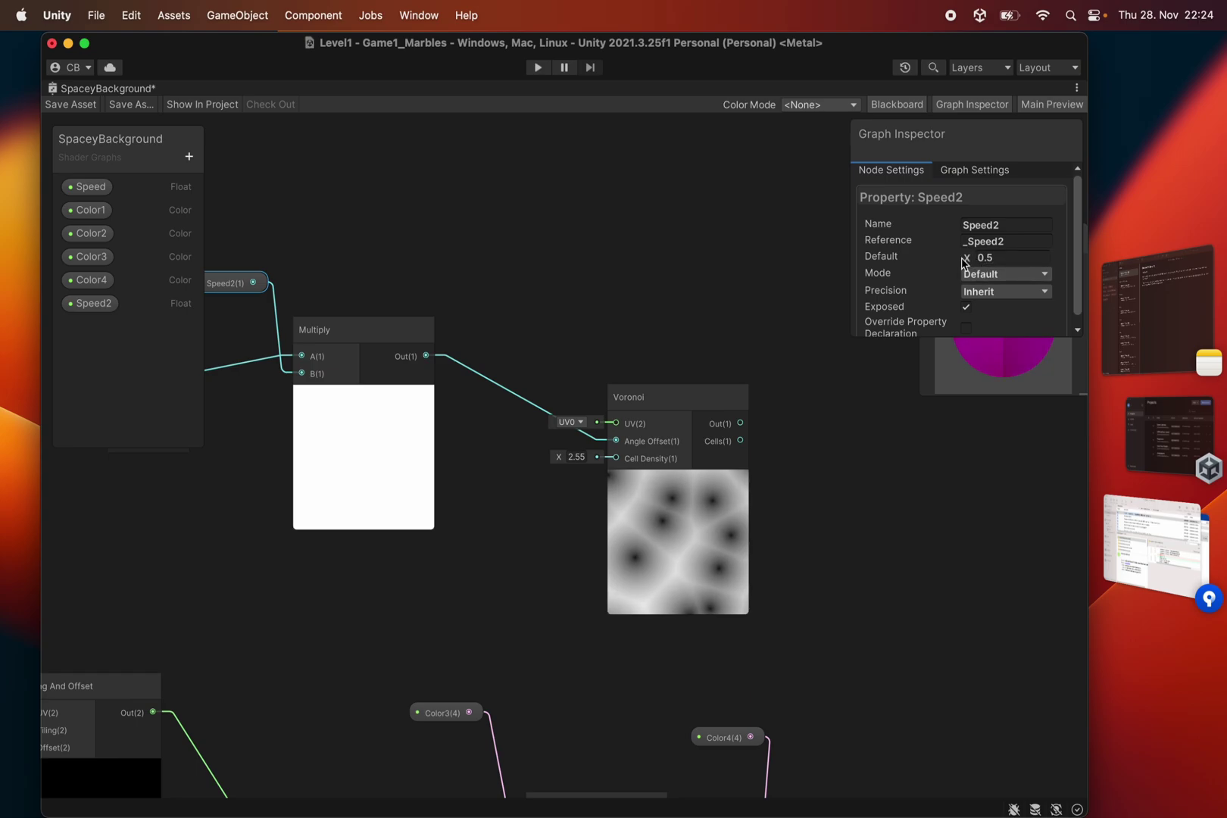
{"action": "left_click_drag", "start_coordinate": [964, 261], "coordinate": [991, 257]}
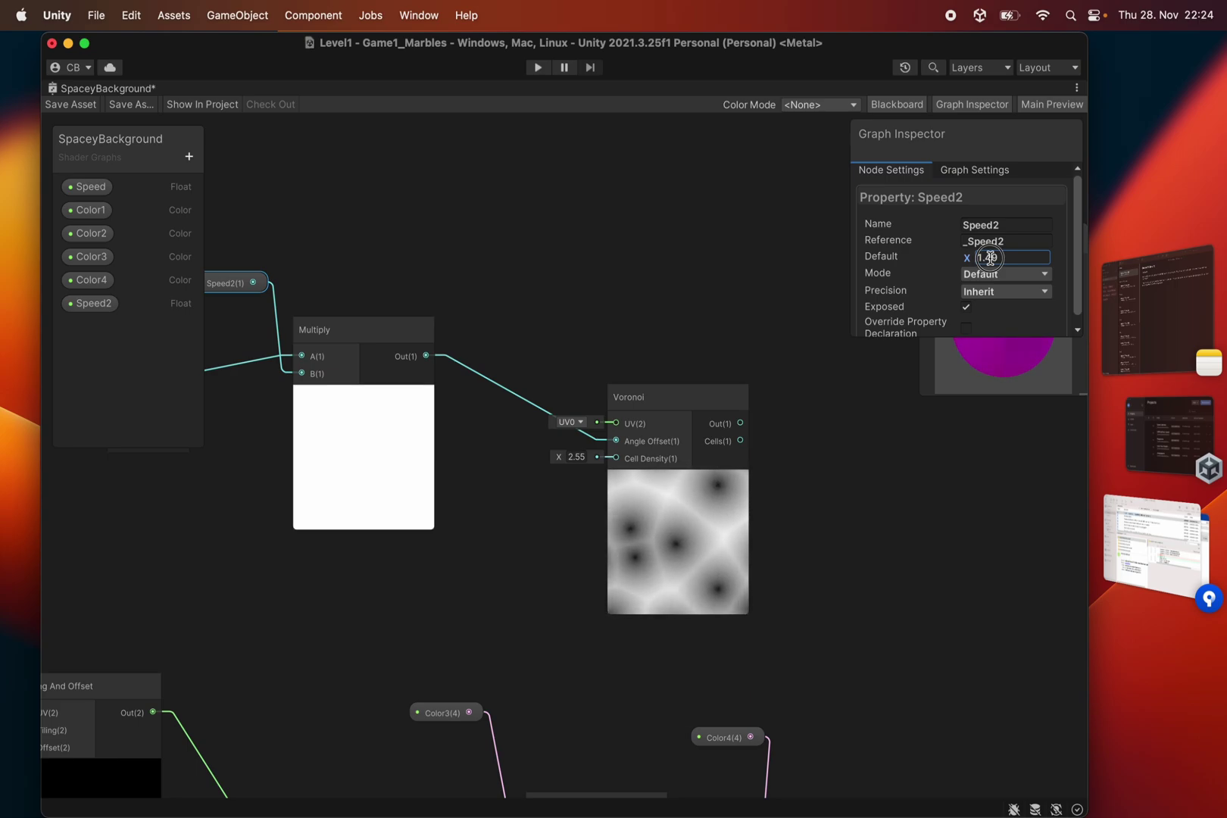
Step: Set Speed2's default value back to 0.5
{"action": "type", "text": "0.5"}
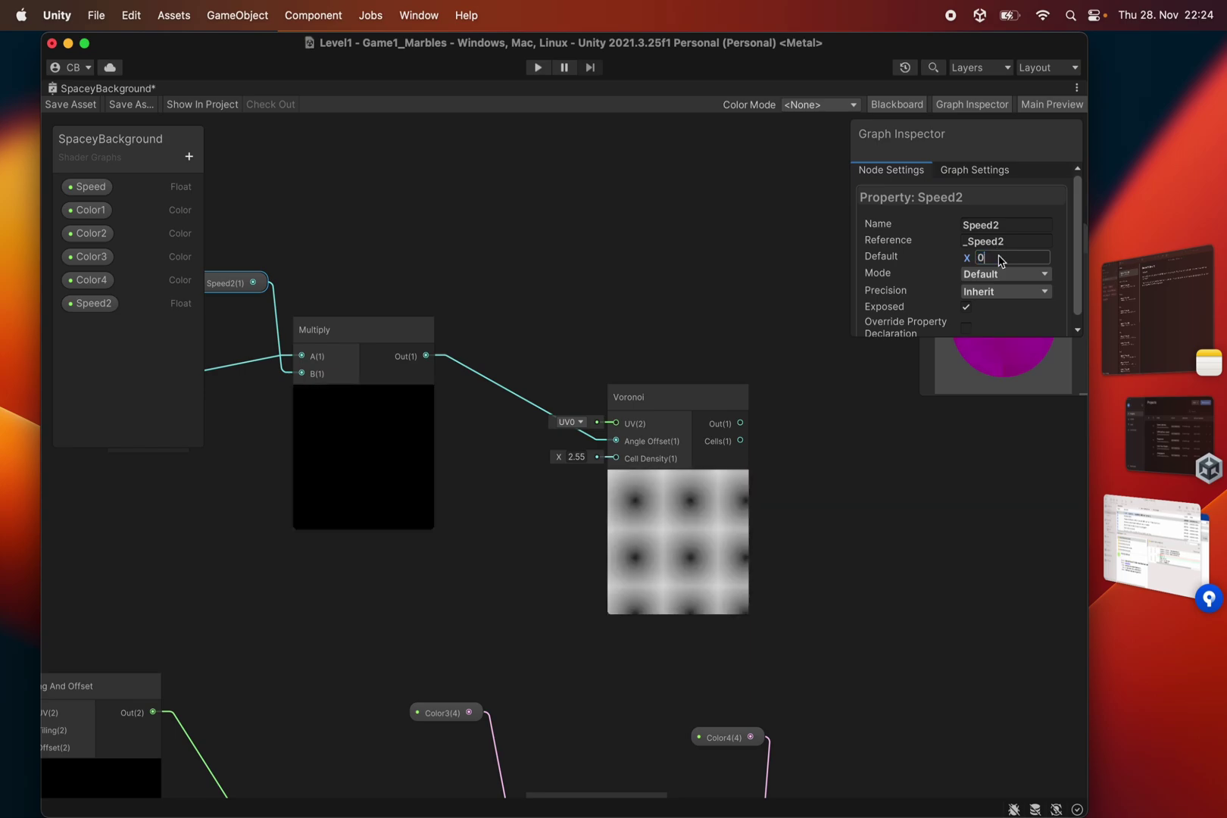
{"action": "left_click", "coordinate": [689, 281]}
{"action": "middle_click_drag", "start_coordinate": [566, 214], "coordinate": [688, 290]}
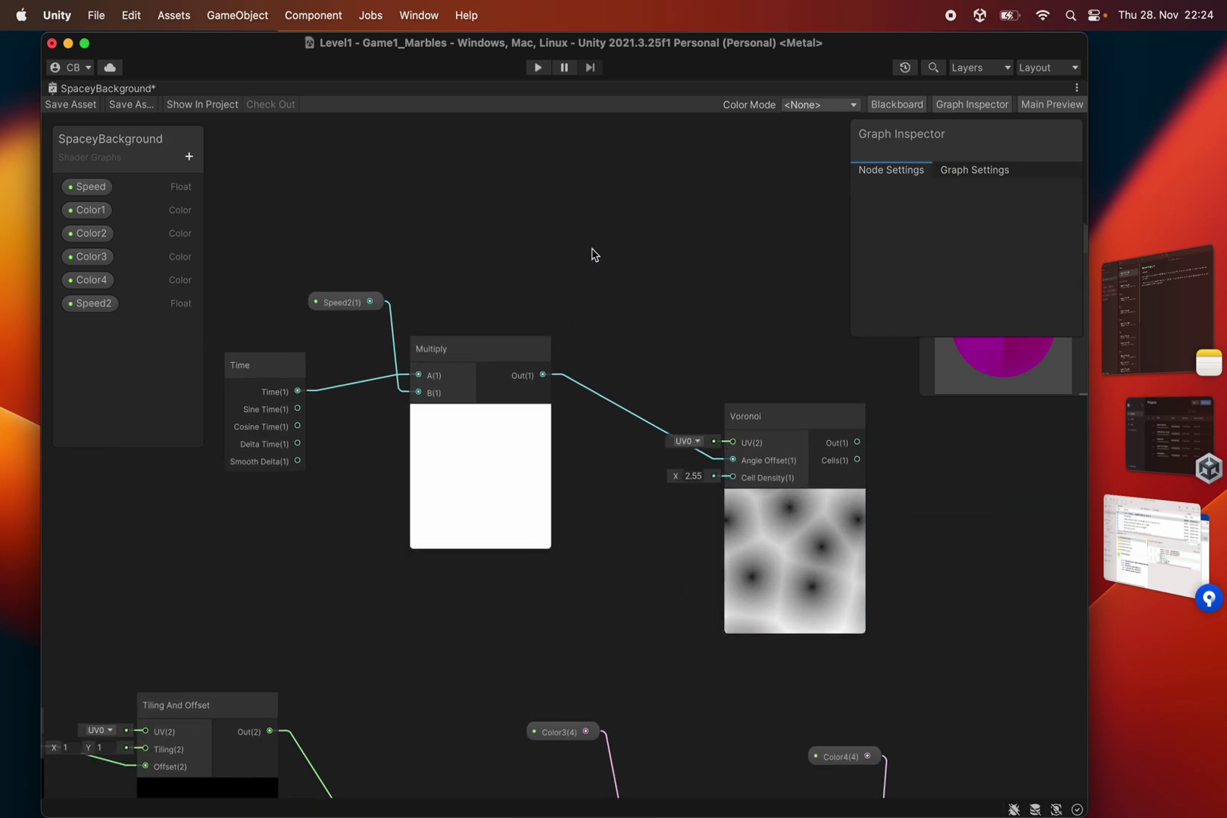
{"action": "middle_click_drag", "start_coordinate": [651, 205], "coordinate": [633, 230]}
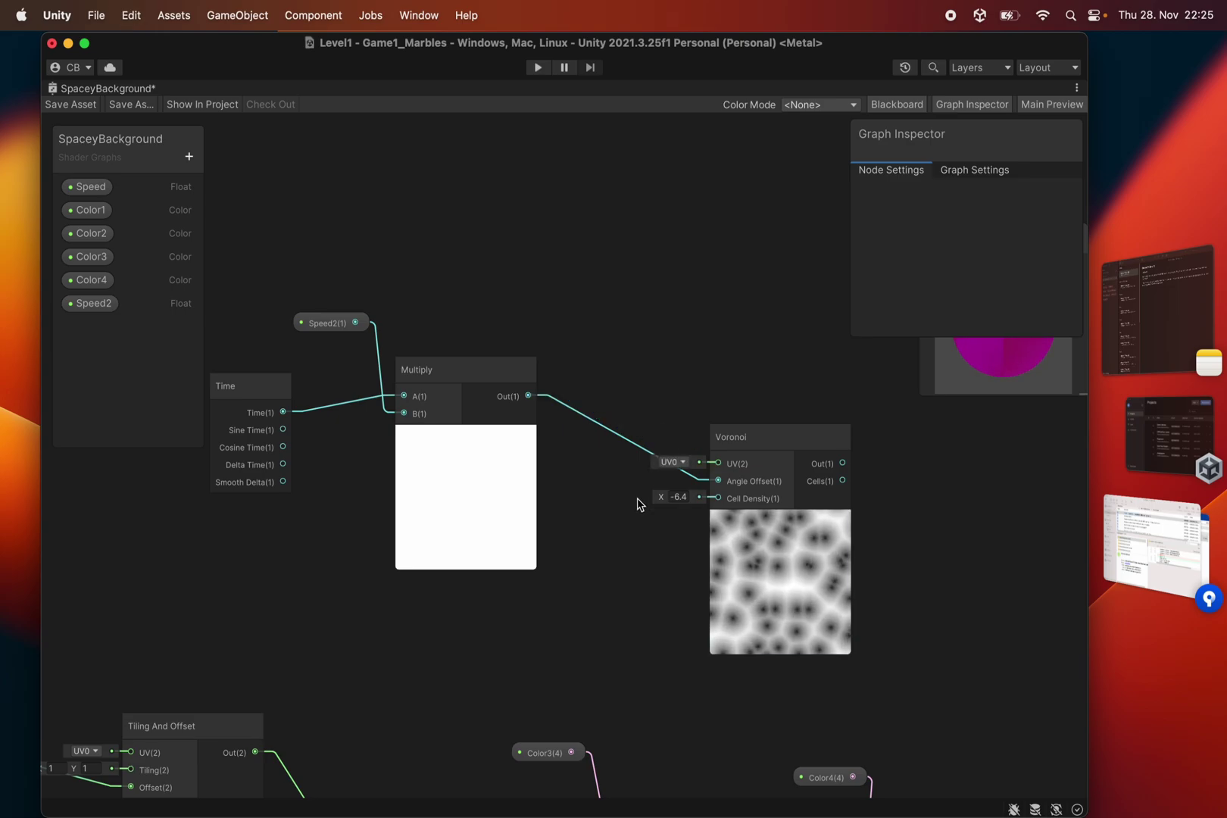
Step: Set the Voronoi Cell Density to 1 and move the Voronoi node up and left
{"action": "type", "text": "1"}
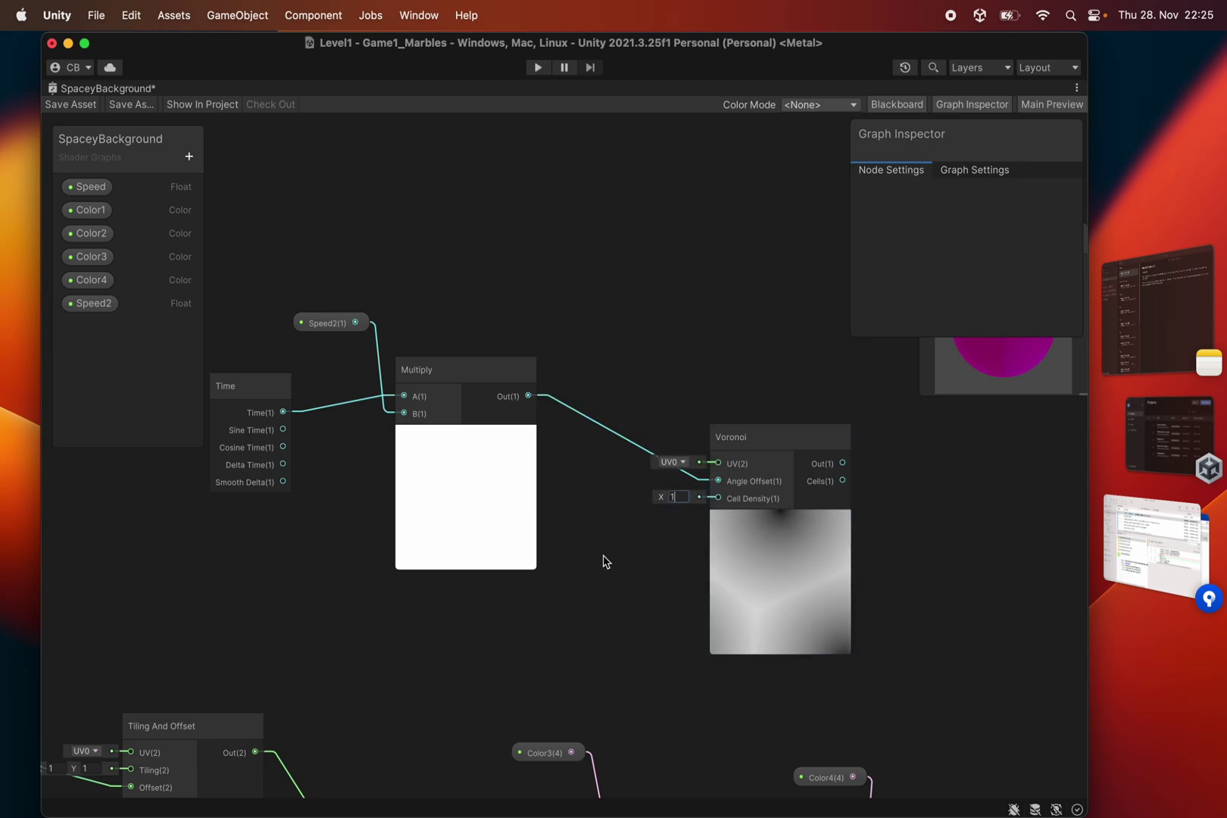
{"action": "scroll", "coordinate": [556, 575], "scroll_direction": "right", "scroll_amount": 10}
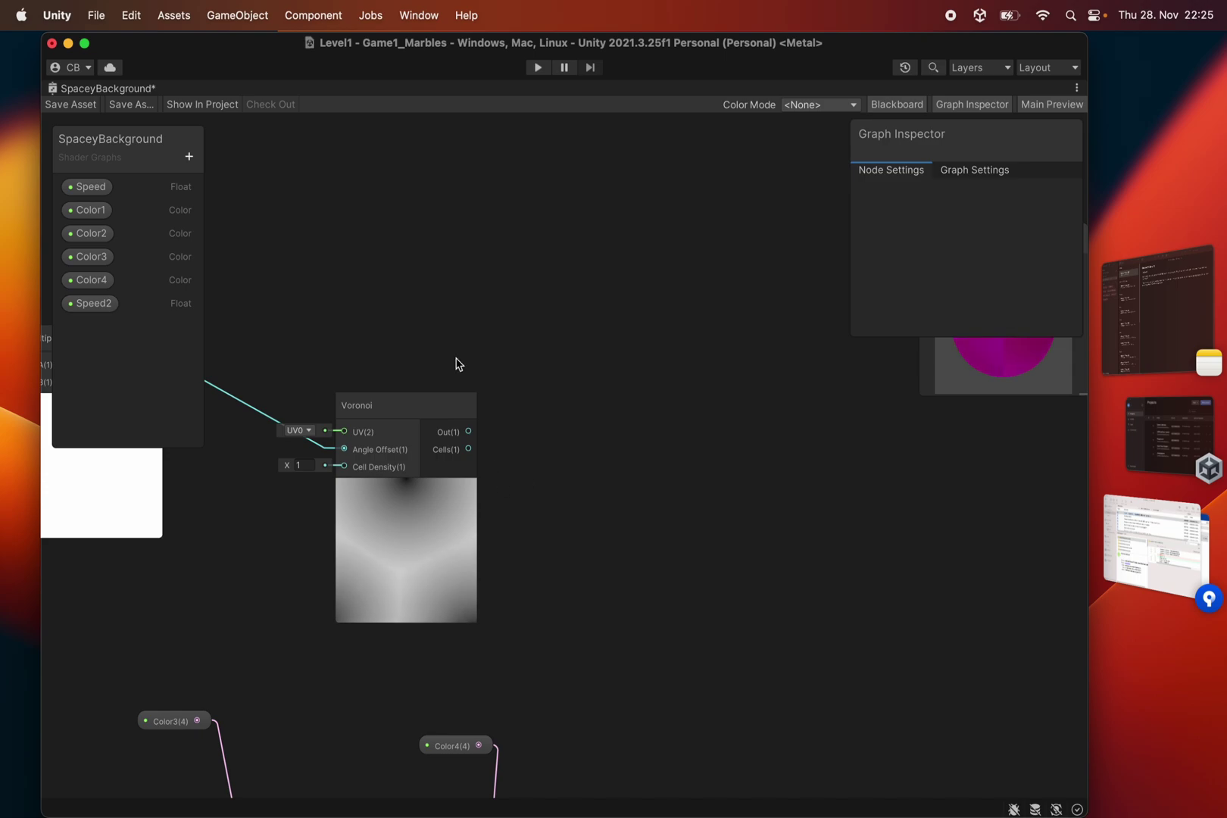
{"action": "scroll", "coordinate": [530, 356], "scroll_direction": "left", "scroll_amount": 5}
{"action": "scroll", "coordinate": [303, 356], "scroll_direction": "left", "scroll_amount": 4}
{"action": "left_click", "coordinate": [235, 390]}
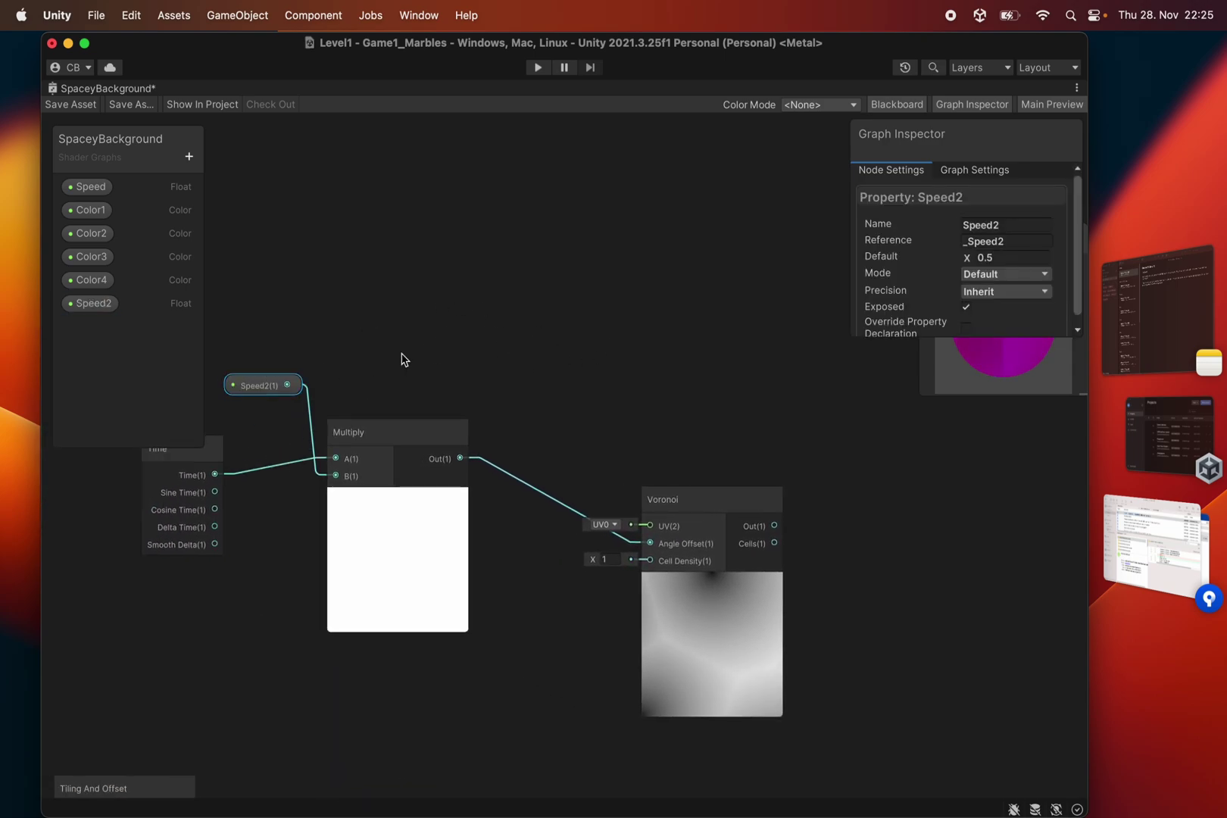
{"action": "left_click", "coordinate": [590, 364]}
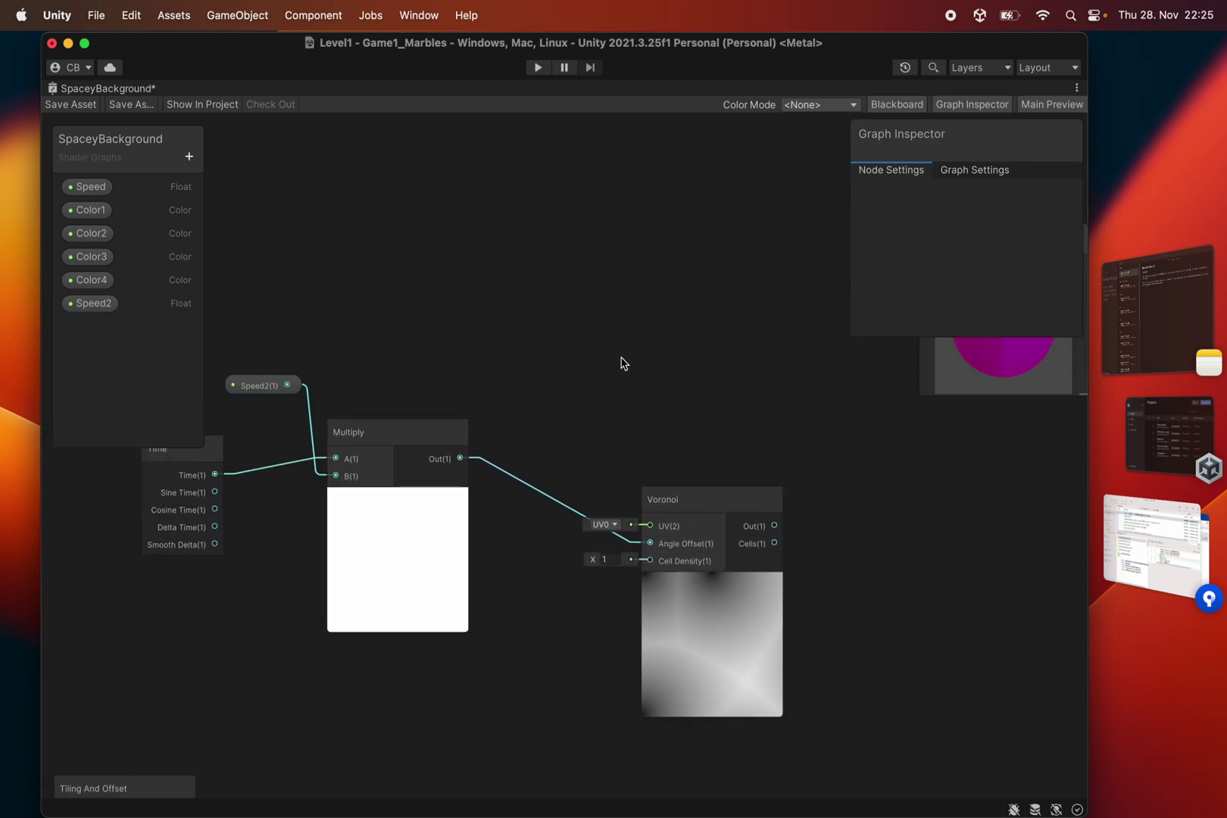
{"action": "middle_click_drag", "start_coordinate": [622, 364], "coordinate": [424, 290]}
{"action": "scroll", "coordinate": [494, 273], "scroll_direction": "right", "scroll_amount": 5}
{"action": "left_click_drag", "start_coordinate": [315, 362], "coordinate": [293, 330]}
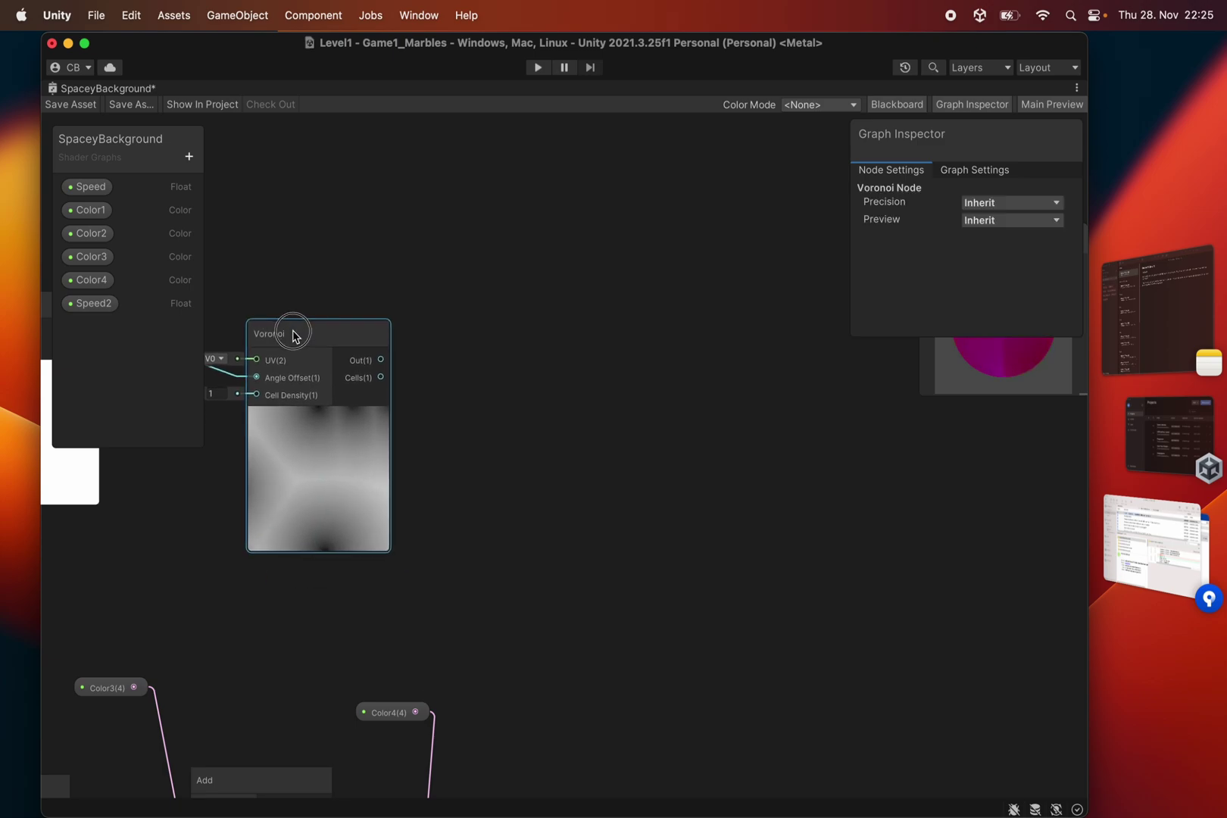
{"action": "scroll", "coordinate": [531, 413], "scroll_direction": "down", "scroll_amount": 2}
{"action": "scroll", "coordinate": [528, 394], "scroll_direction": "down", "scroll_amount": 1}
{"action": "middle_click_drag", "start_coordinate": [524, 389], "coordinate": [600, 395]}
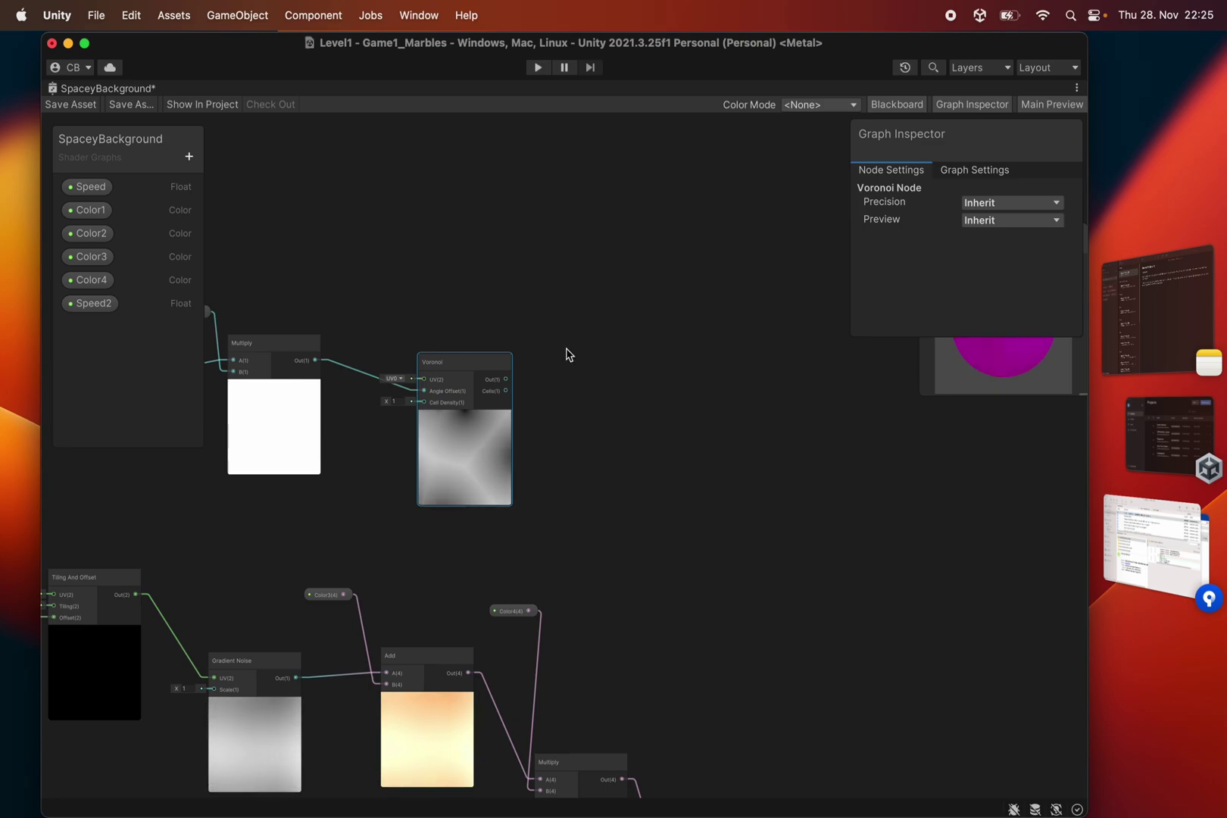
Step: Bring the colour nodes into view and show Color1's magenta default in the Graph Inspector
{"action": "middle_click_drag", "start_coordinate": [564, 353], "coordinate": [554, 189]}
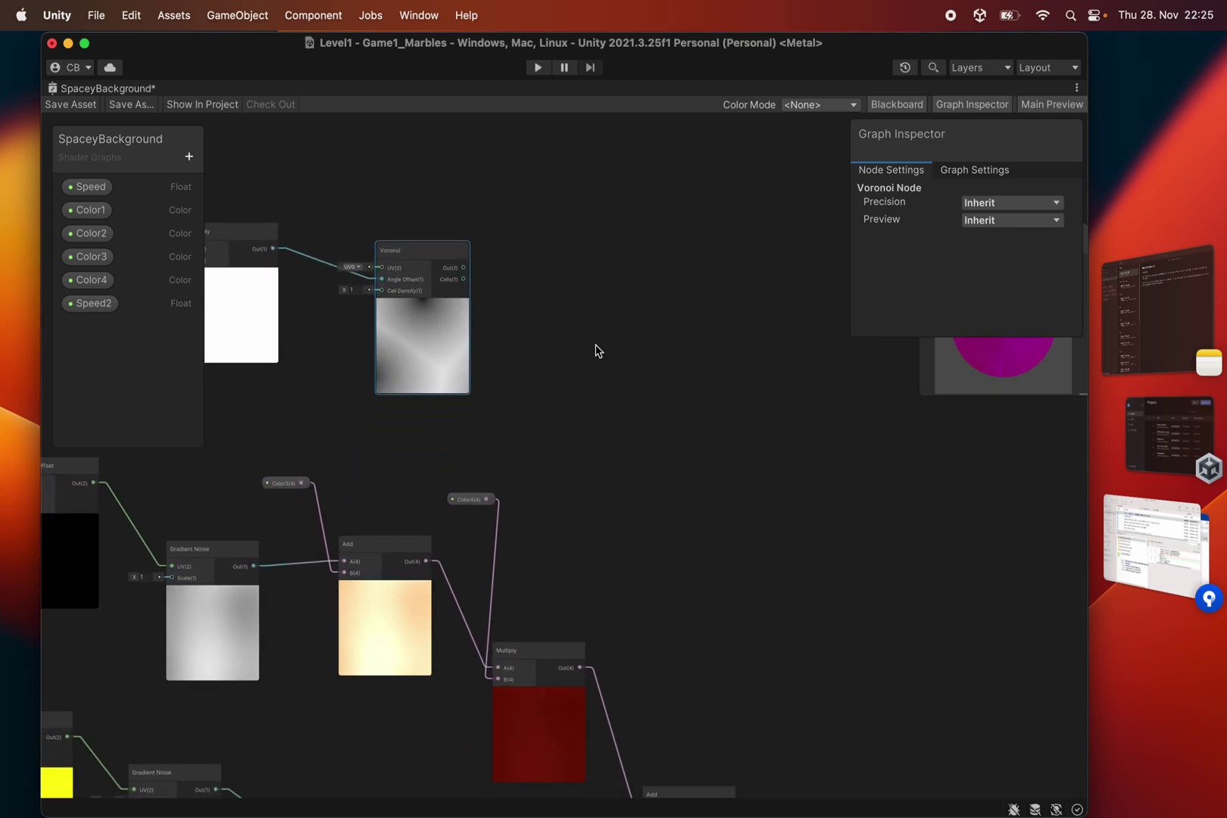
{"action": "middle_click_drag", "start_coordinate": [614, 378], "coordinate": [589, 495]}
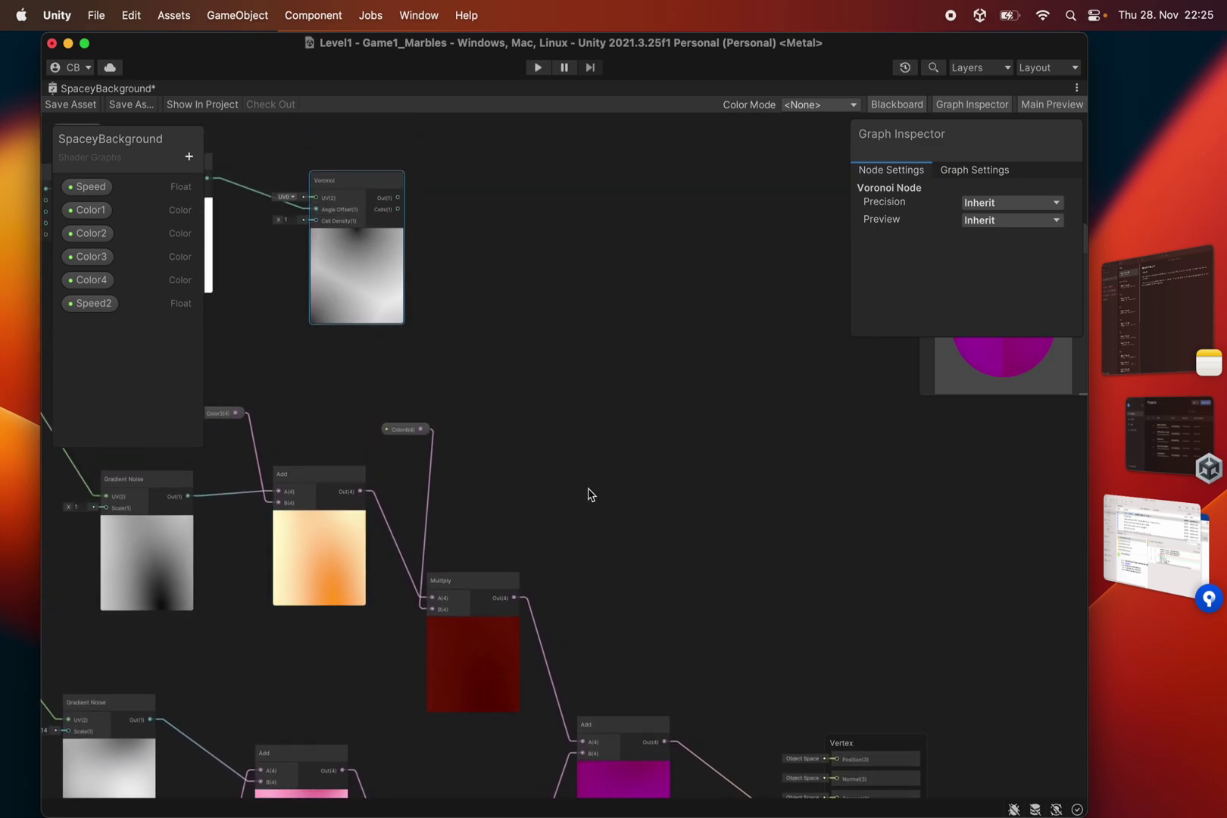
{"action": "left_click", "coordinate": [82, 212]}
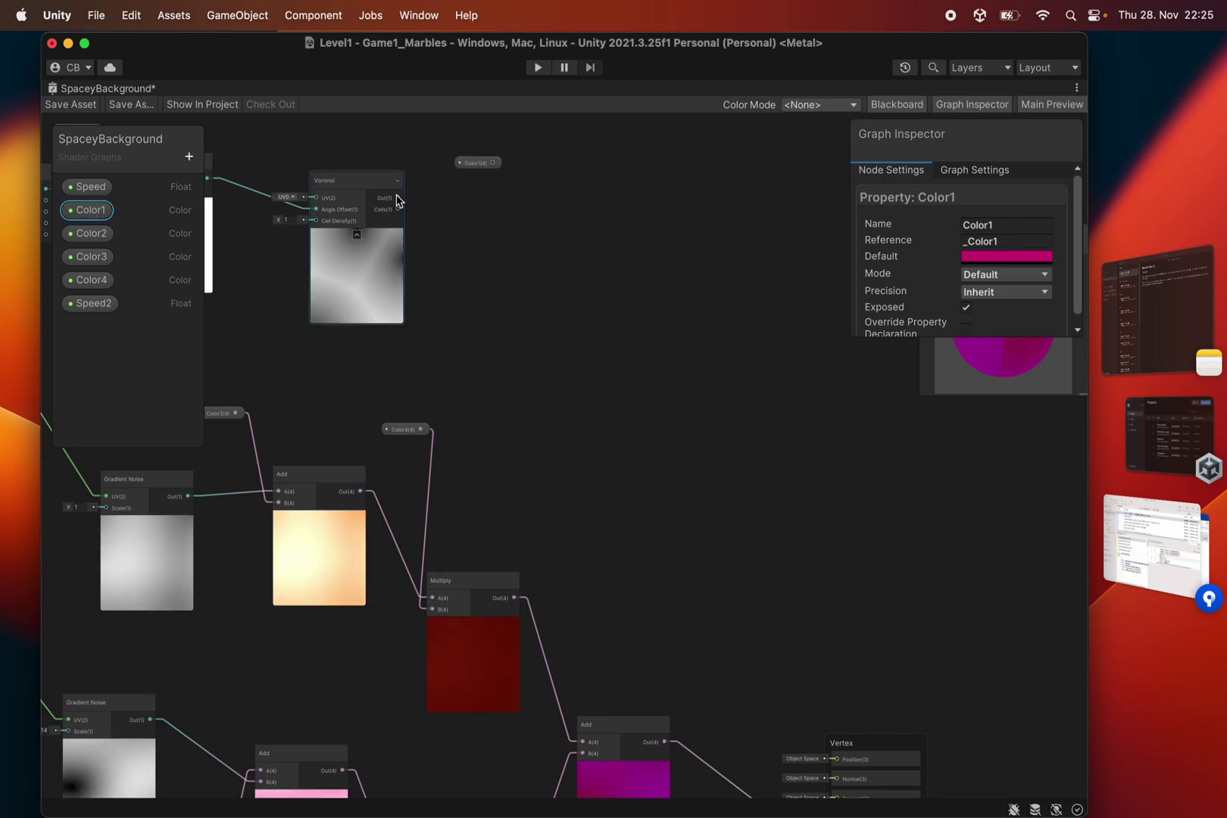
Step: Add an Add node that sums the Voronoi output with Color1
{"action": "left_click_drag", "start_coordinate": [397, 198], "coordinate": [527, 218]}
{"action": "type", "text": "add"}
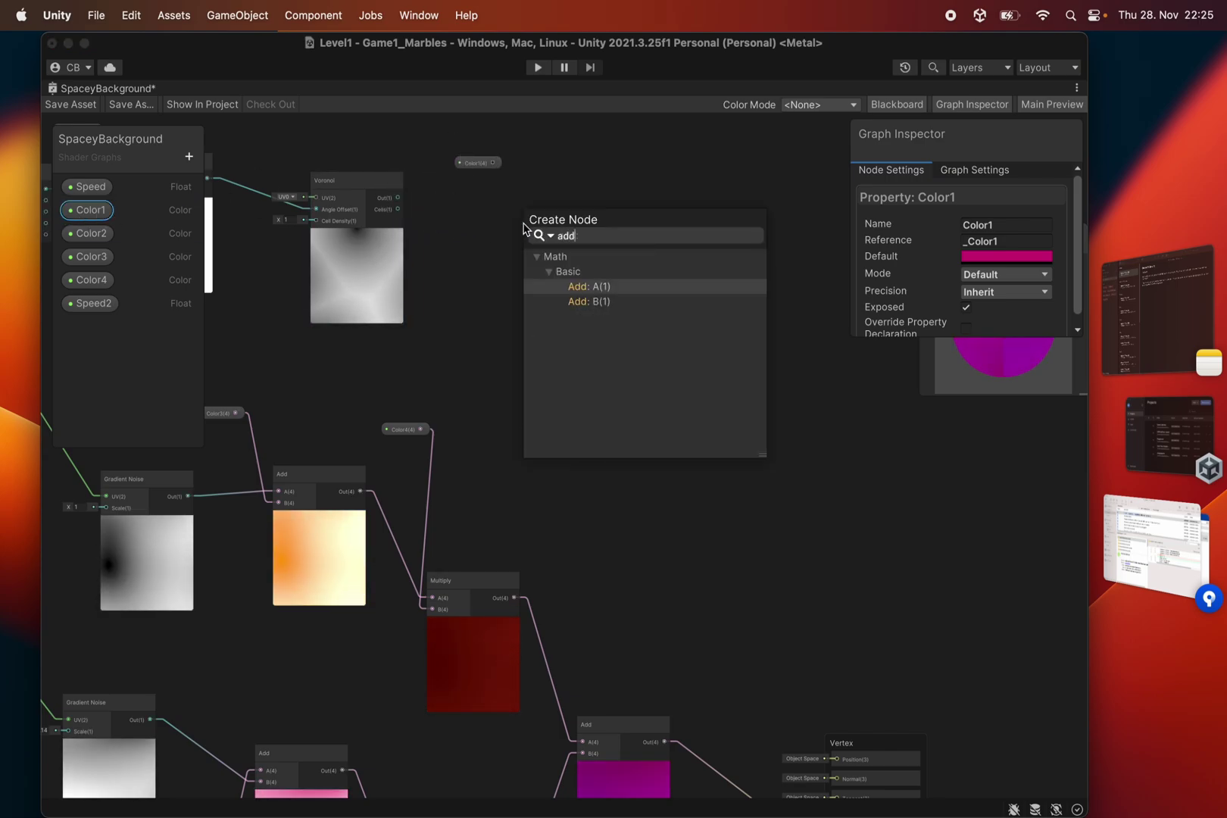
{"action": "left_click", "coordinate": [580, 287]}
{"action": "left_click_drag", "start_coordinate": [495, 171], "coordinate": [519, 277]}
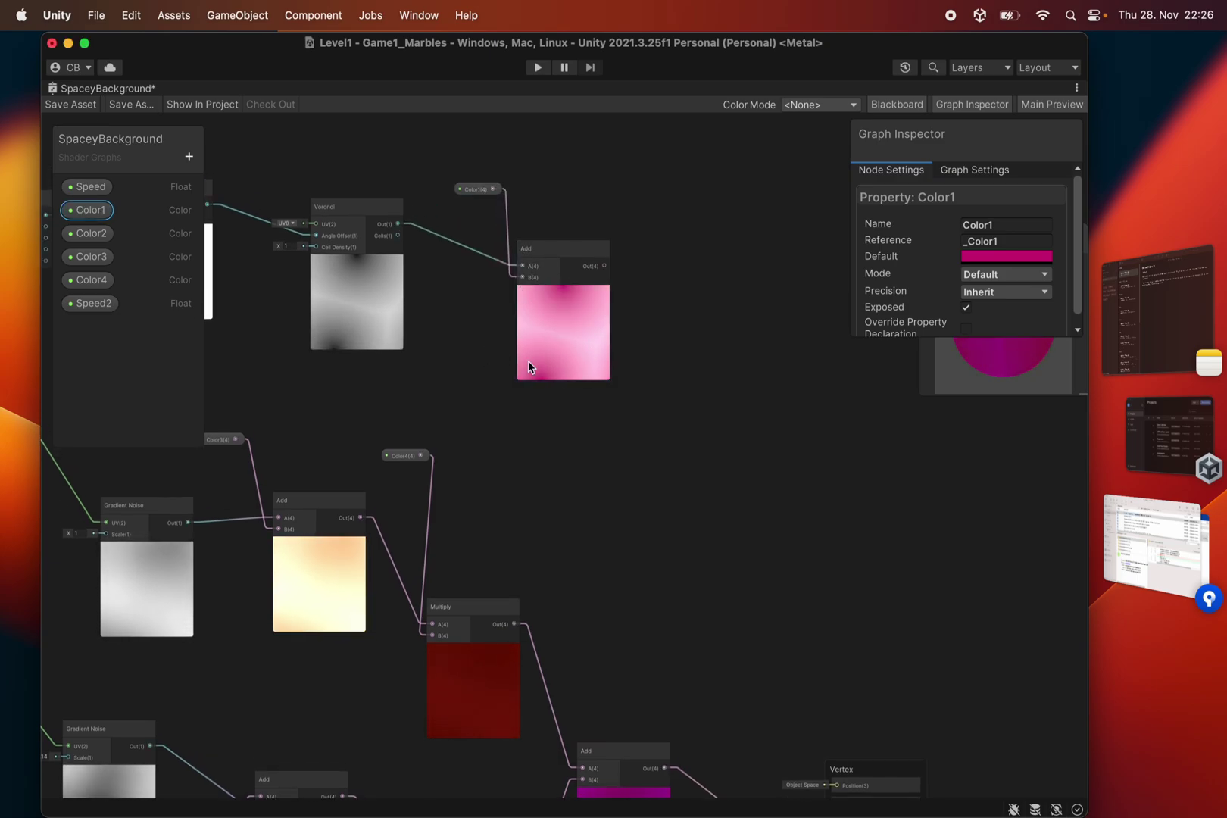
Step: Inspect the Color4 and Color3 properties, noting Color3's orange default
{"action": "middle_click_drag", "start_coordinate": [687, 368], "coordinate": [578, 405]}
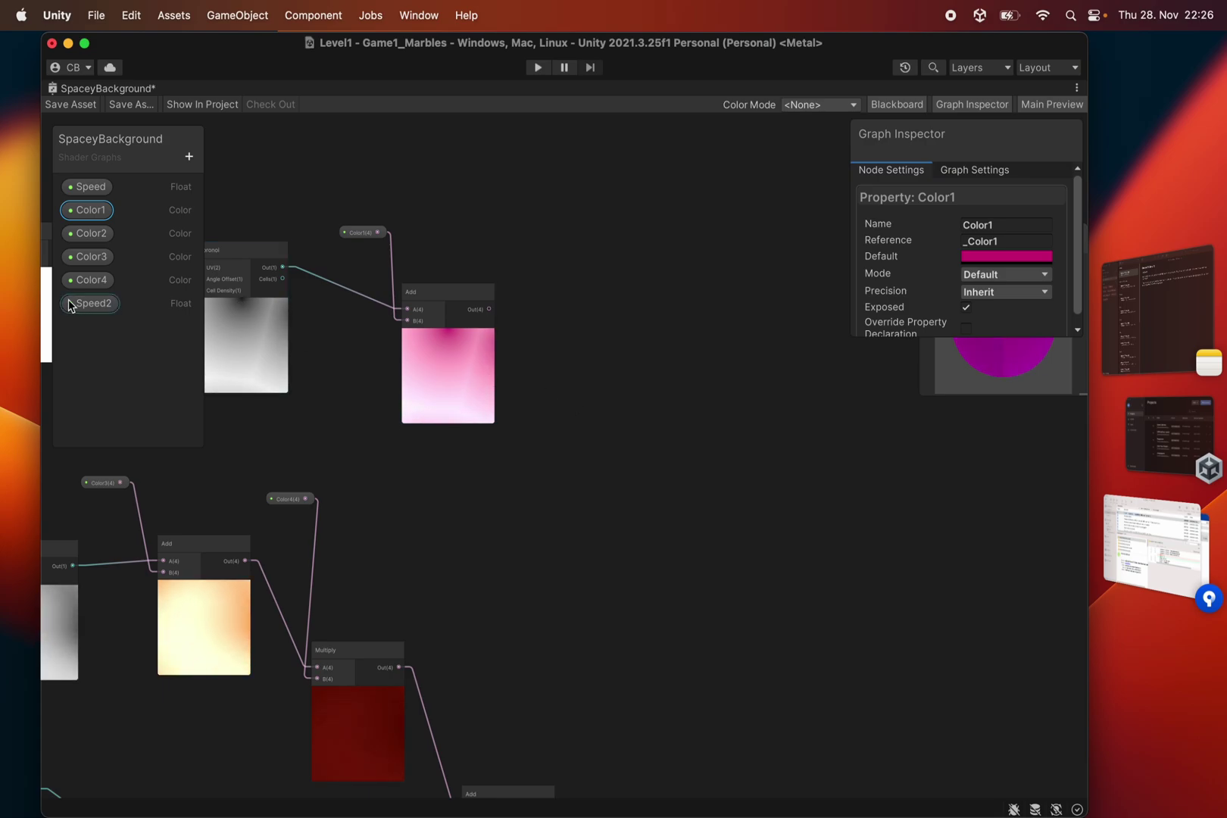
{"action": "left_click", "coordinate": [84, 278]}
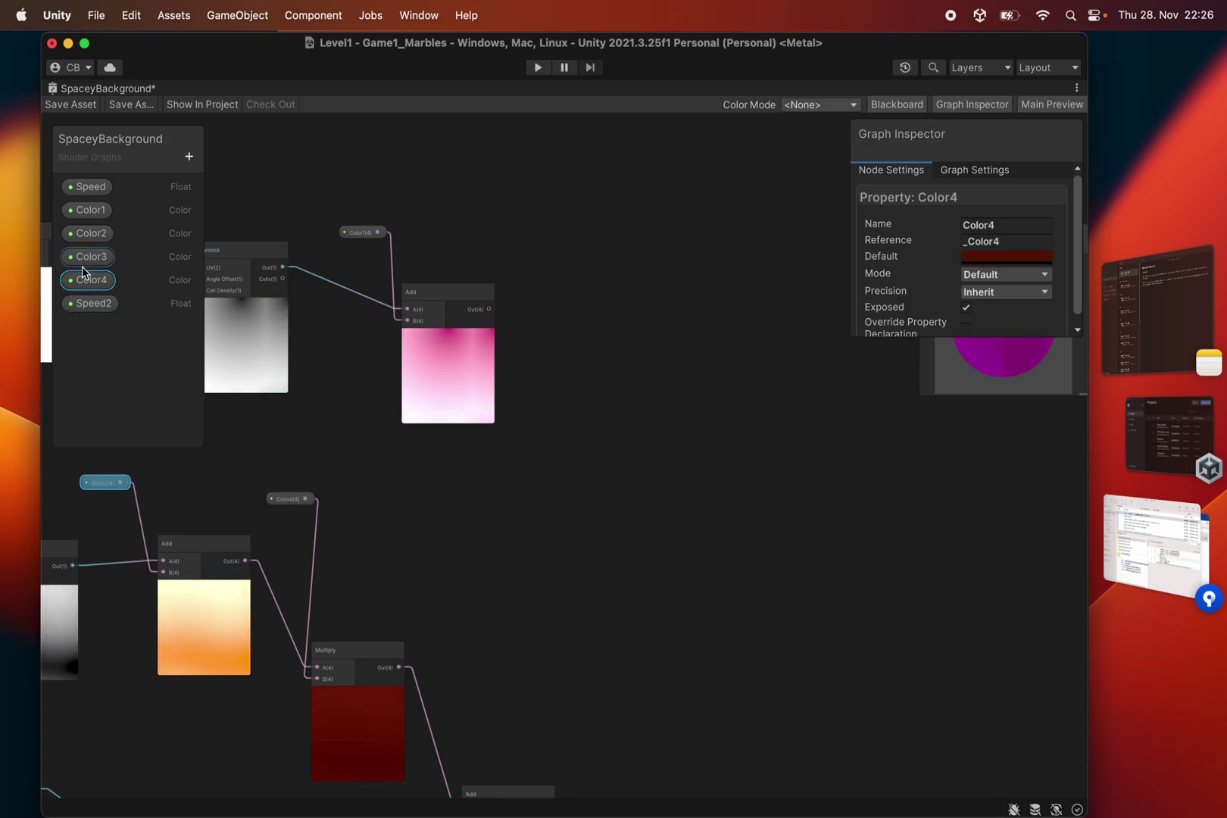
{"action": "left_click", "coordinate": [85, 257]}
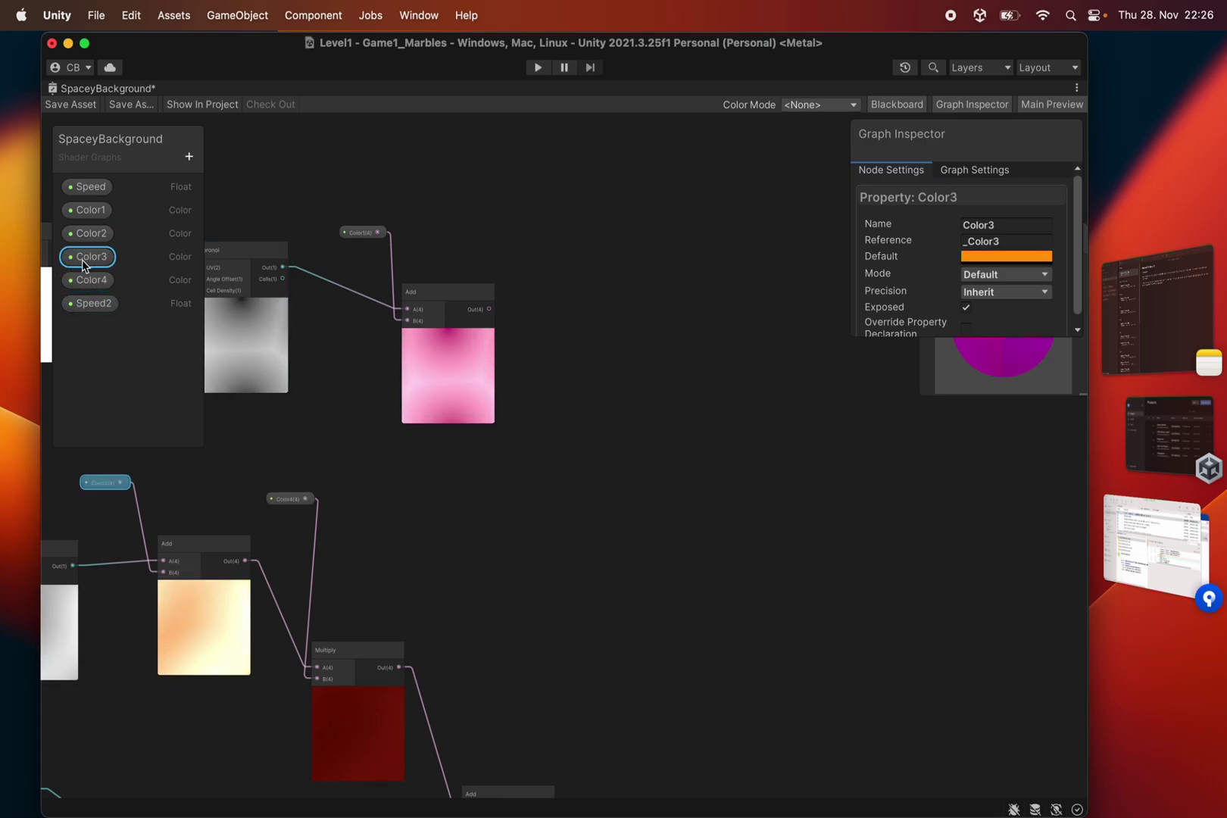
Step: Multiply the pink Add result by a Color3 property node in a new Multiply node
{"action": "left_click_drag", "start_coordinate": [422, 242], "coordinate": [578, 218]}
{"action": "left_click_drag", "start_coordinate": [491, 312], "coordinate": [599, 292]}
{"action": "type", "text": "mult"}
{"action": "key", "text": "Return"}
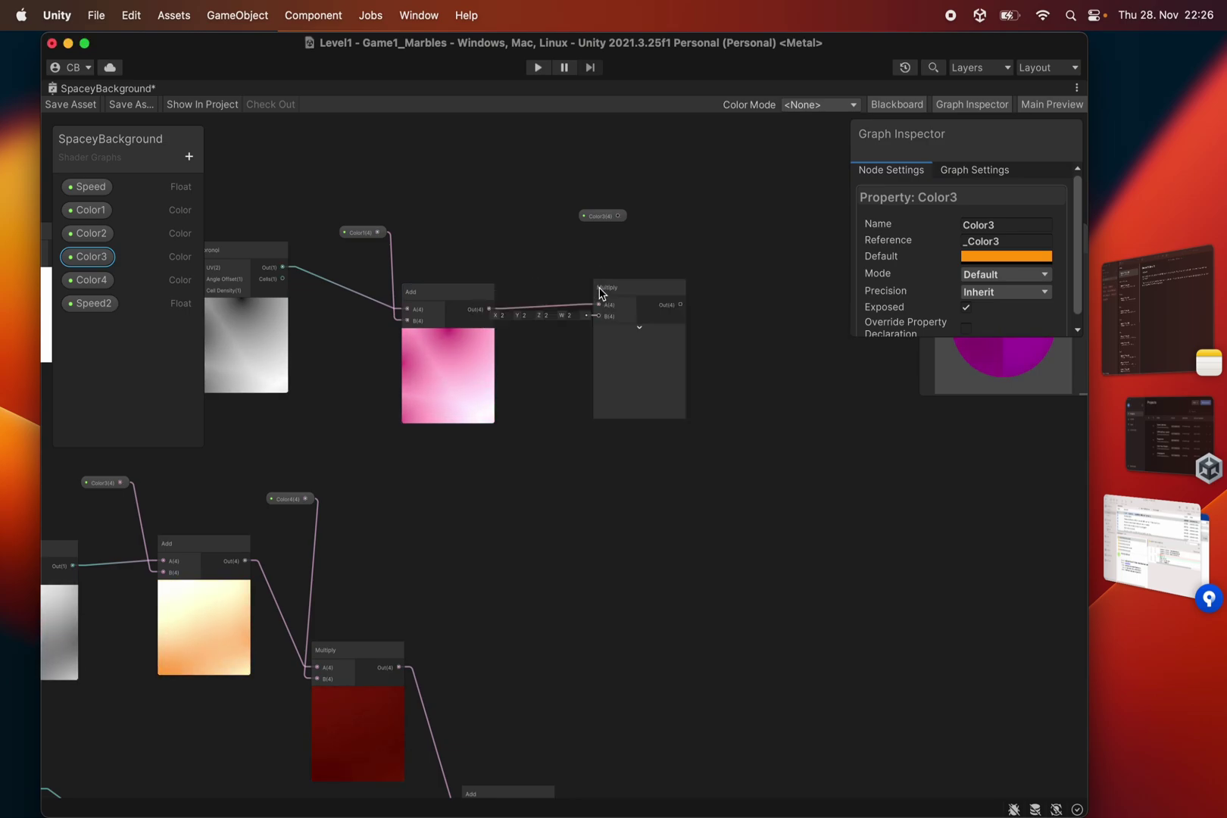
{"action": "left_click_drag", "start_coordinate": [595, 218], "coordinate": [505, 225]}
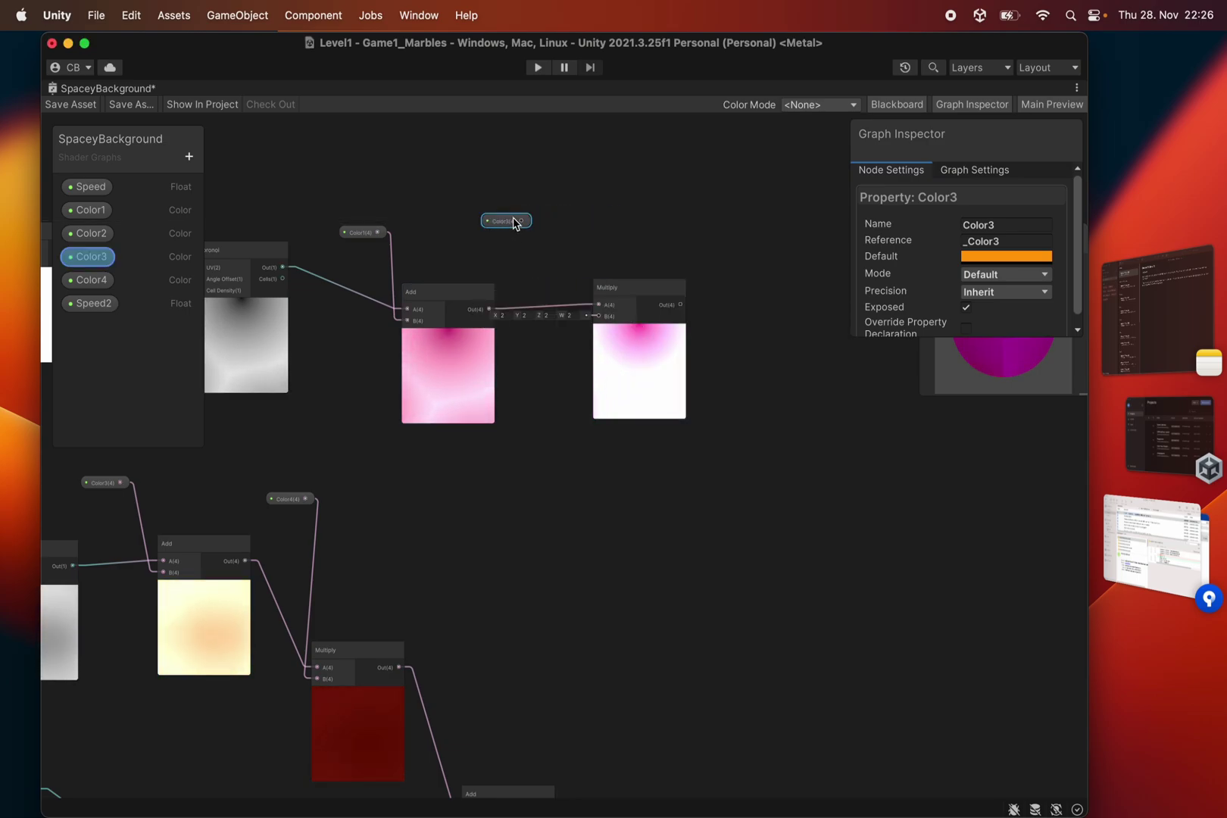
{"action": "scroll", "coordinate": [591, 263], "scroll_direction": "up", "scroll_amount": 3}
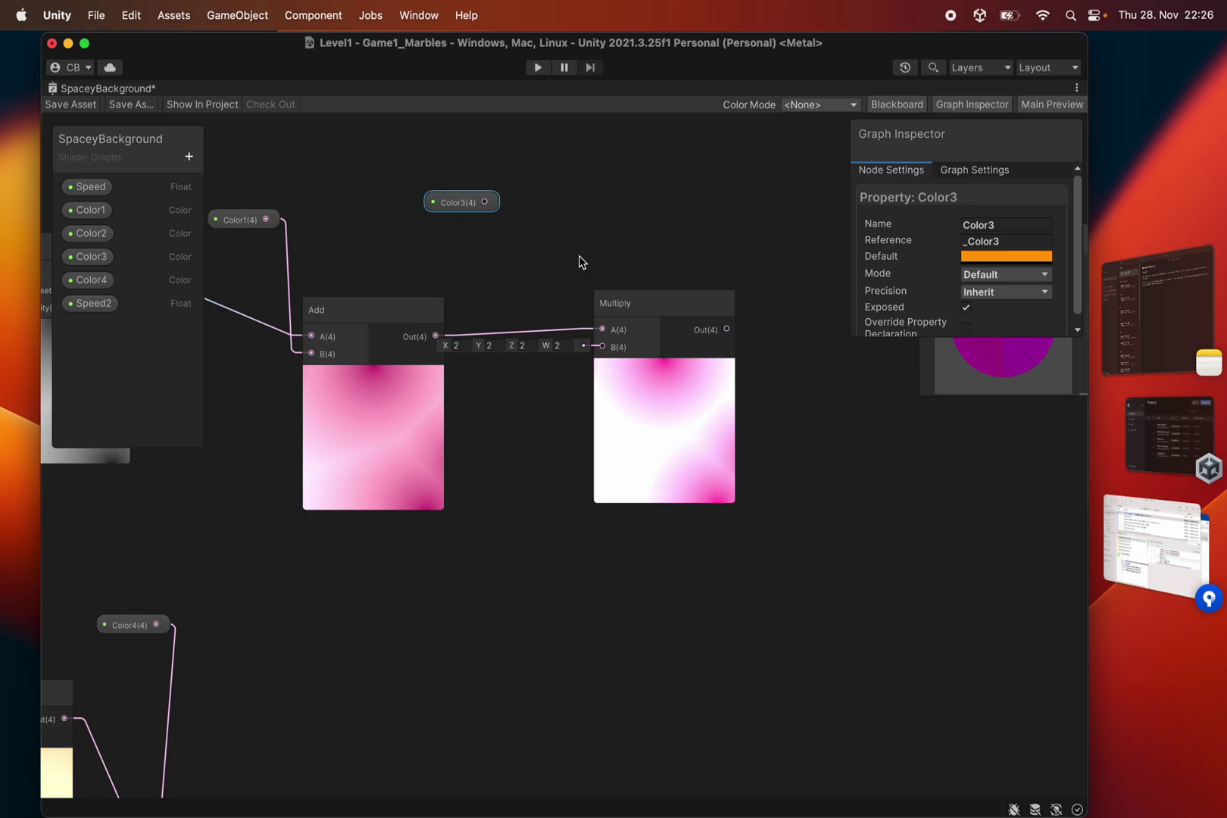
{"action": "left_click_drag", "start_coordinate": [485, 202], "coordinate": [596, 347]}
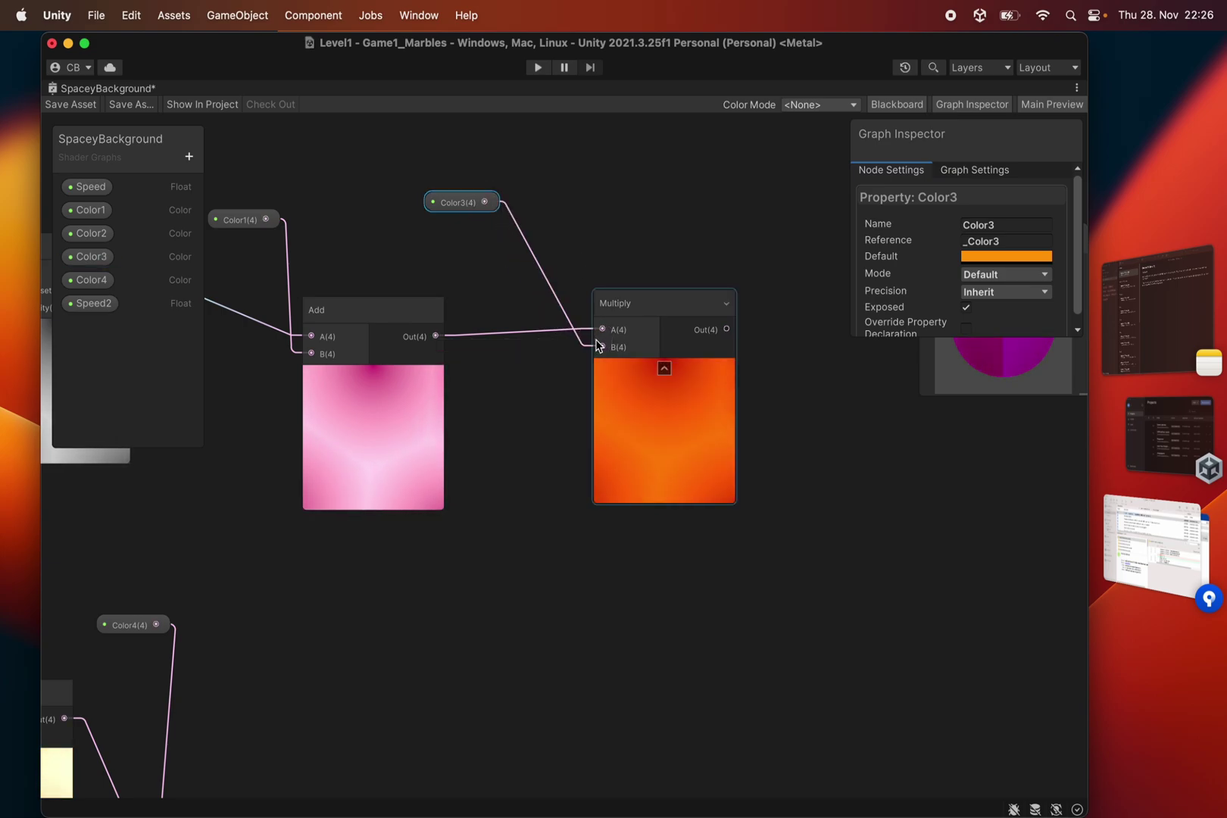
Step: Move the orange Multiply node down and shift the Vertex and Fragment master nodes right
{"action": "scroll", "coordinate": [556, 405], "scroll_direction": "down", "scroll_amount": 3}
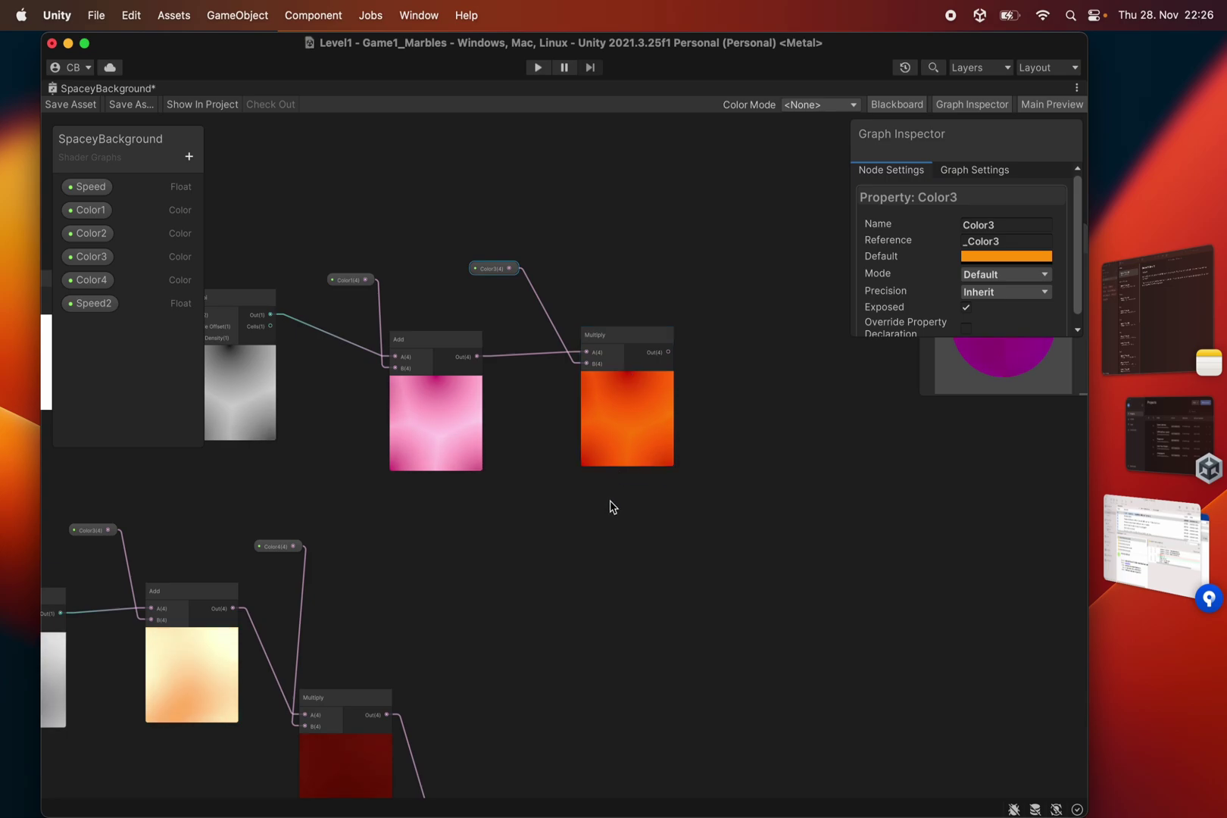
{"action": "middle_click_drag", "start_coordinate": [621, 536], "coordinate": [519, 327]}
{"action": "scroll", "coordinate": [530, 332], "scroll_direction": "up", "scroll_amount": 3}
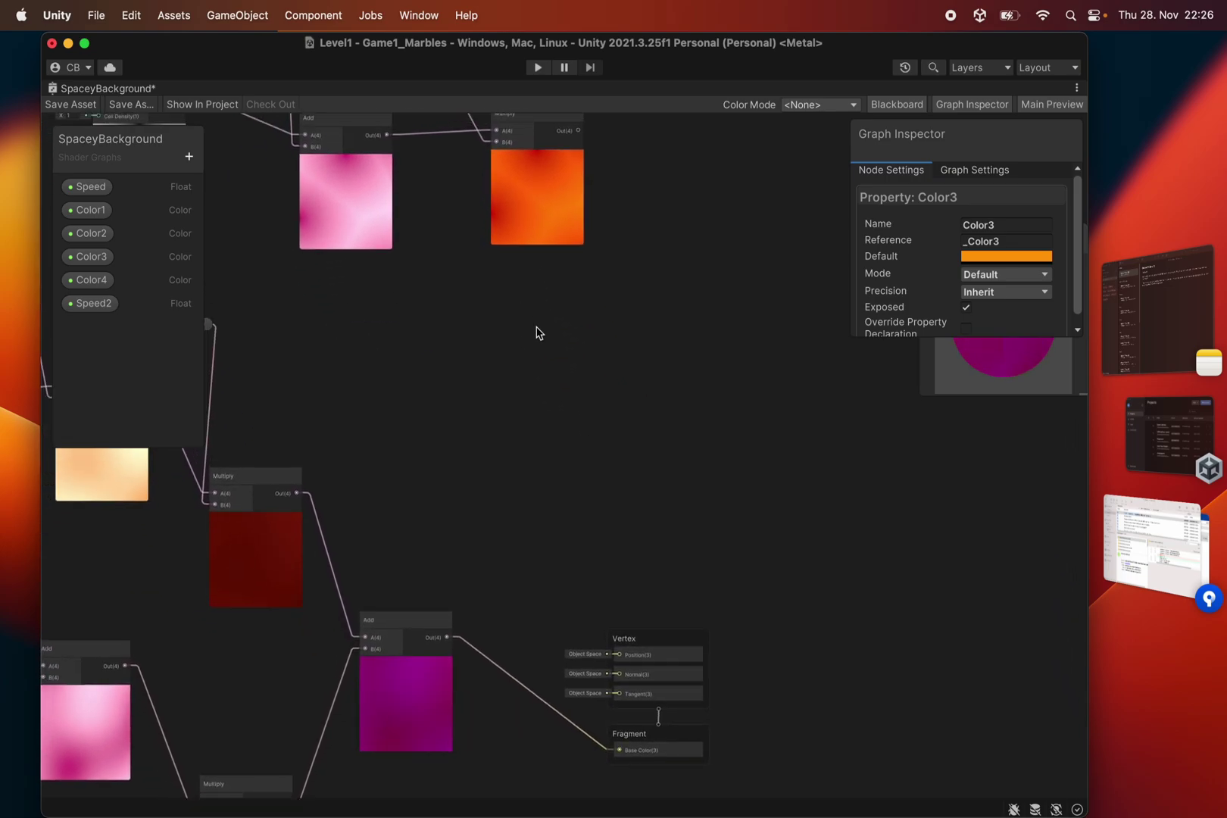
{"action": "left_click_drag", "start_coordinate": [560, 208], "coordinate": [446, 458]}
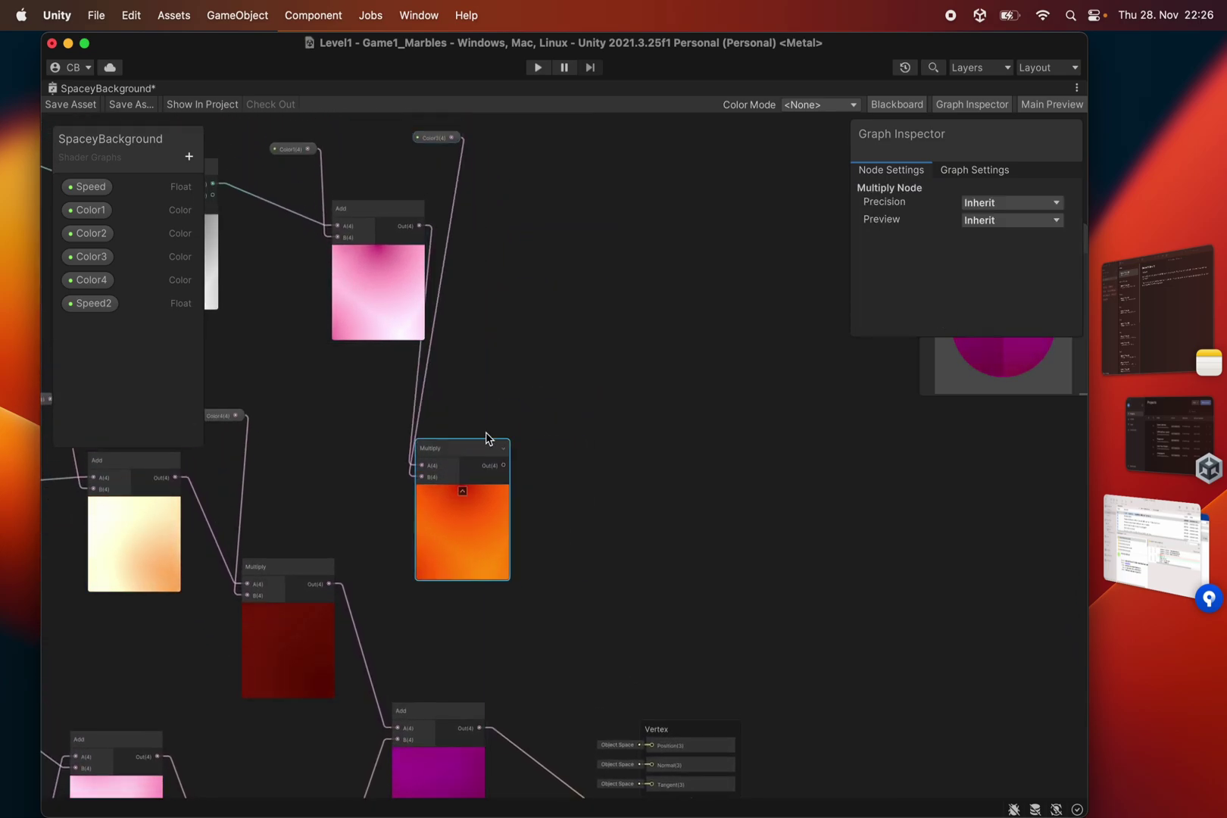
{"action": "scroll", "coordinate": [588, 332], "scroll_direction": "down", "scroll_amount": 5}
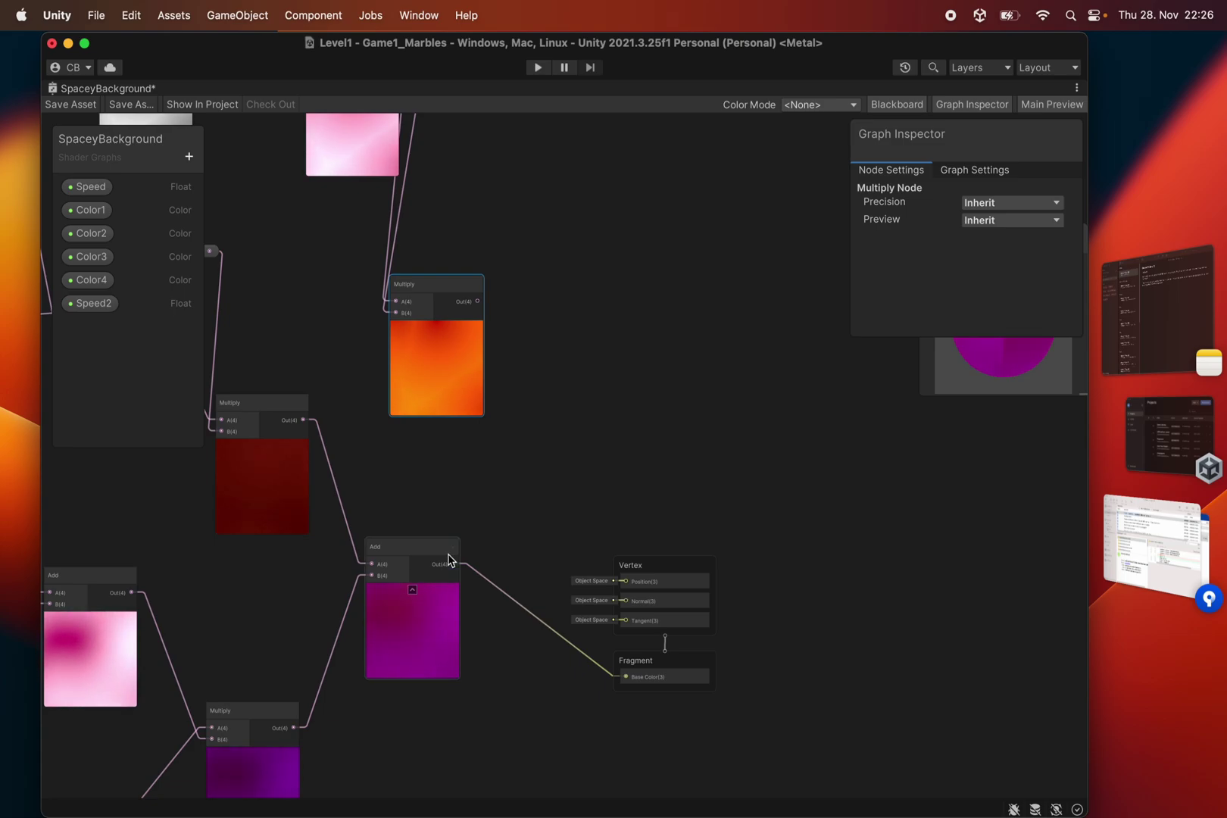
{"action": "left_click_drag", "start_coordinate": [587, 528], "coordinate": [706, 665]}
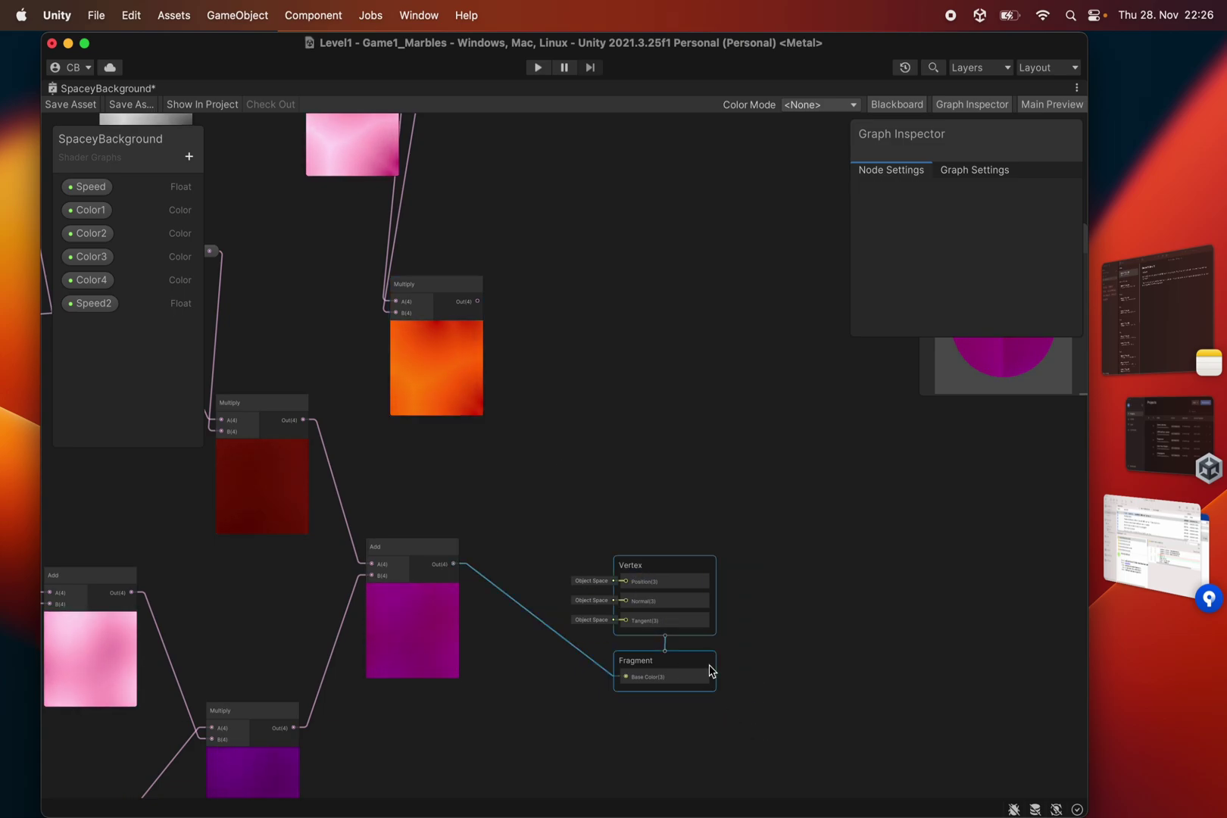
{"action": "left_click_drag", "start_coordinate": [635, 573], "coordinate": [783, 553]}
{"action": "left_click", "coordinate": [592, 453]}
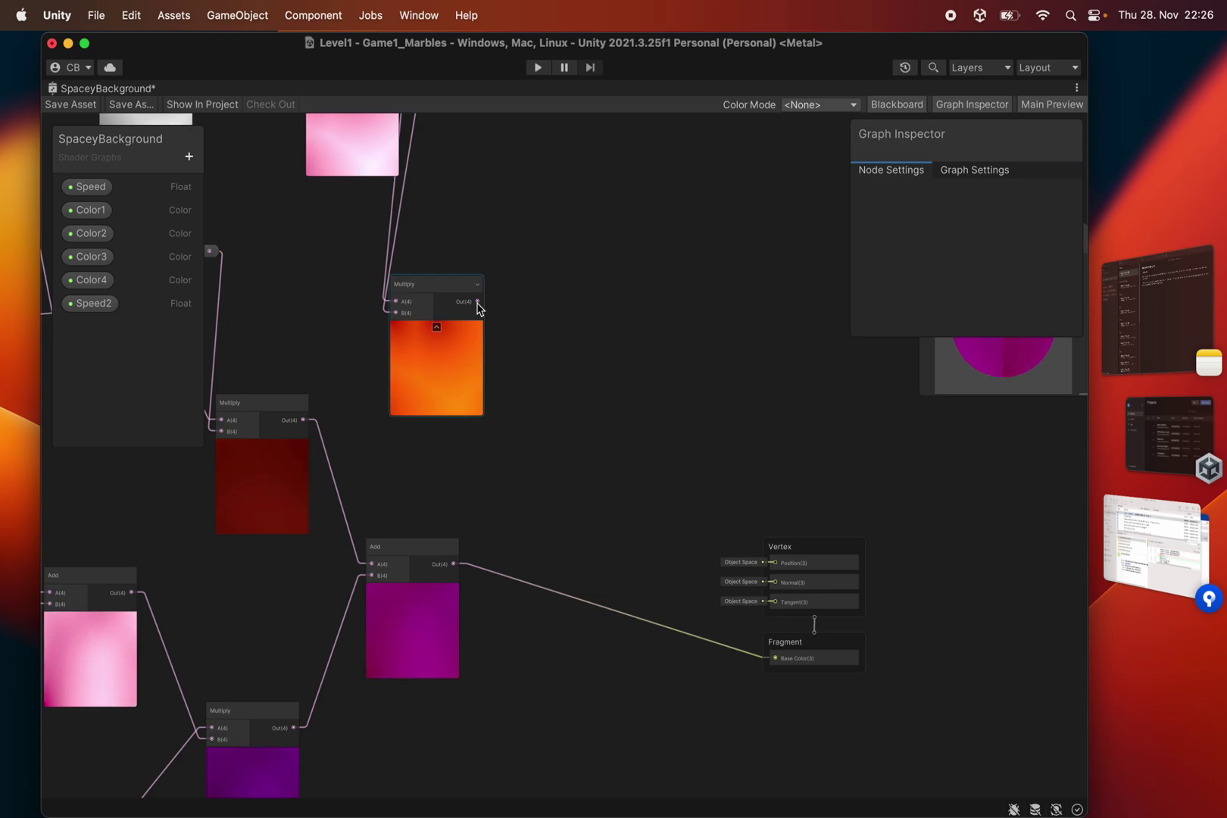
Step: Sum the orange Multiply and purple Add outputs in a new Add node feeding Fragment Base Color
{"action": "left_click_drag", "start_coordinate": [477, 301], "coordinate": [561, 492]}
{"action": "type", "text": "add"}
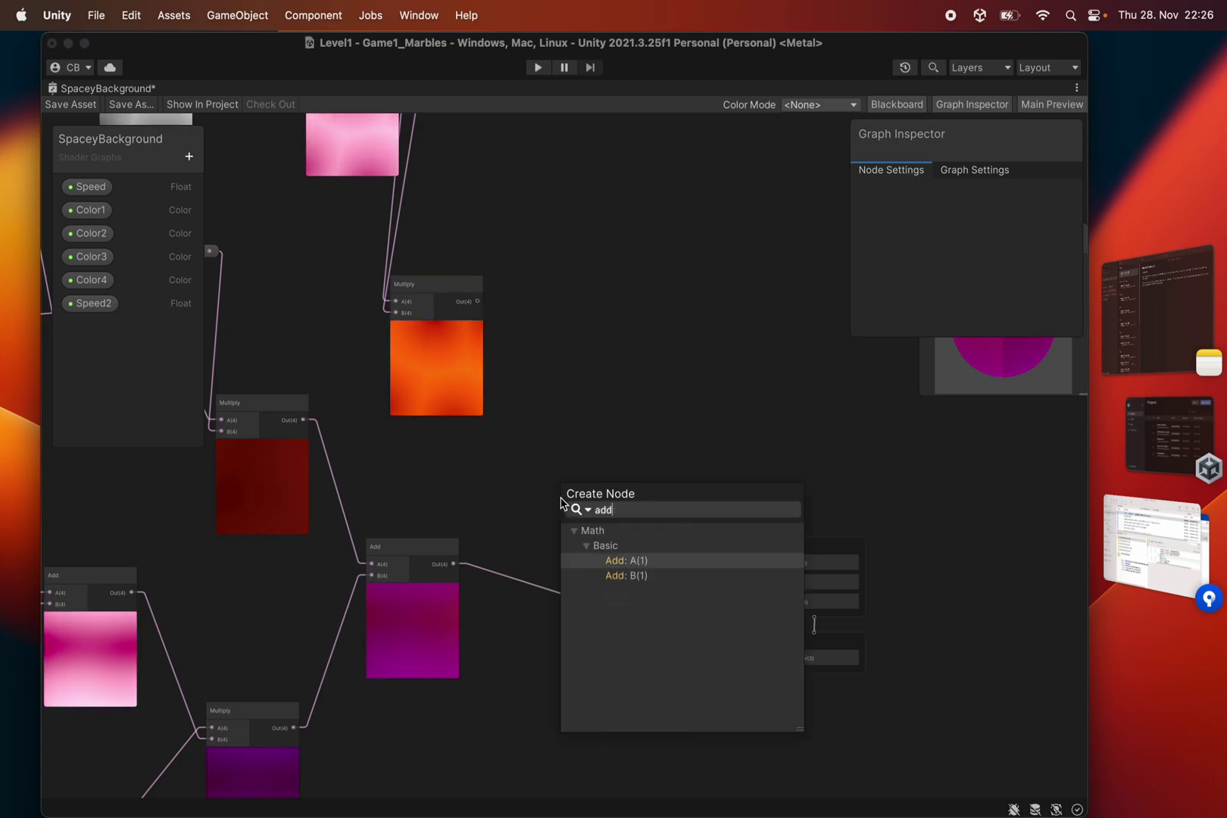
{"action": "key", "text": "Return"}
{"action": "left_click_drag", "start_coordinate": [565, 500], "coordinate": [559, 431]}
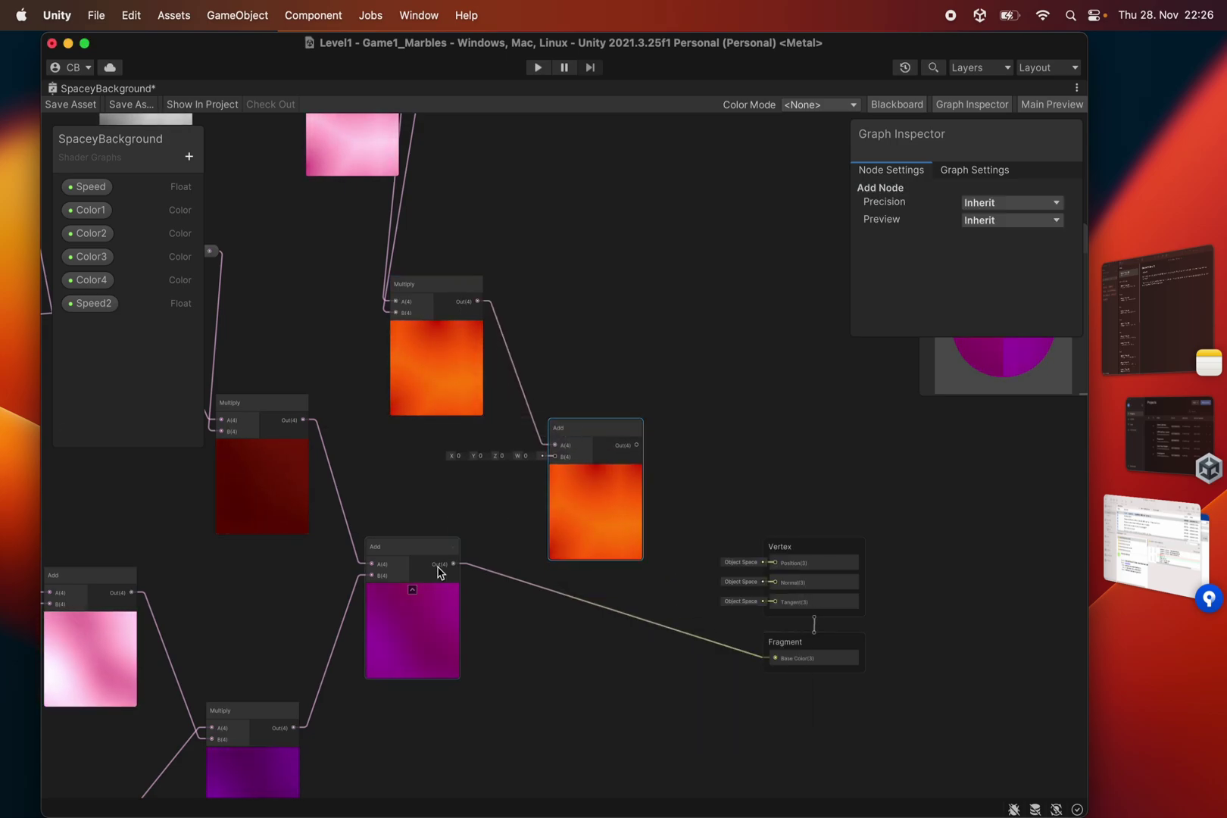
{"action": "left_click_drag", "start_coordinate": [467, 551], "coordinate": [554, 457]}
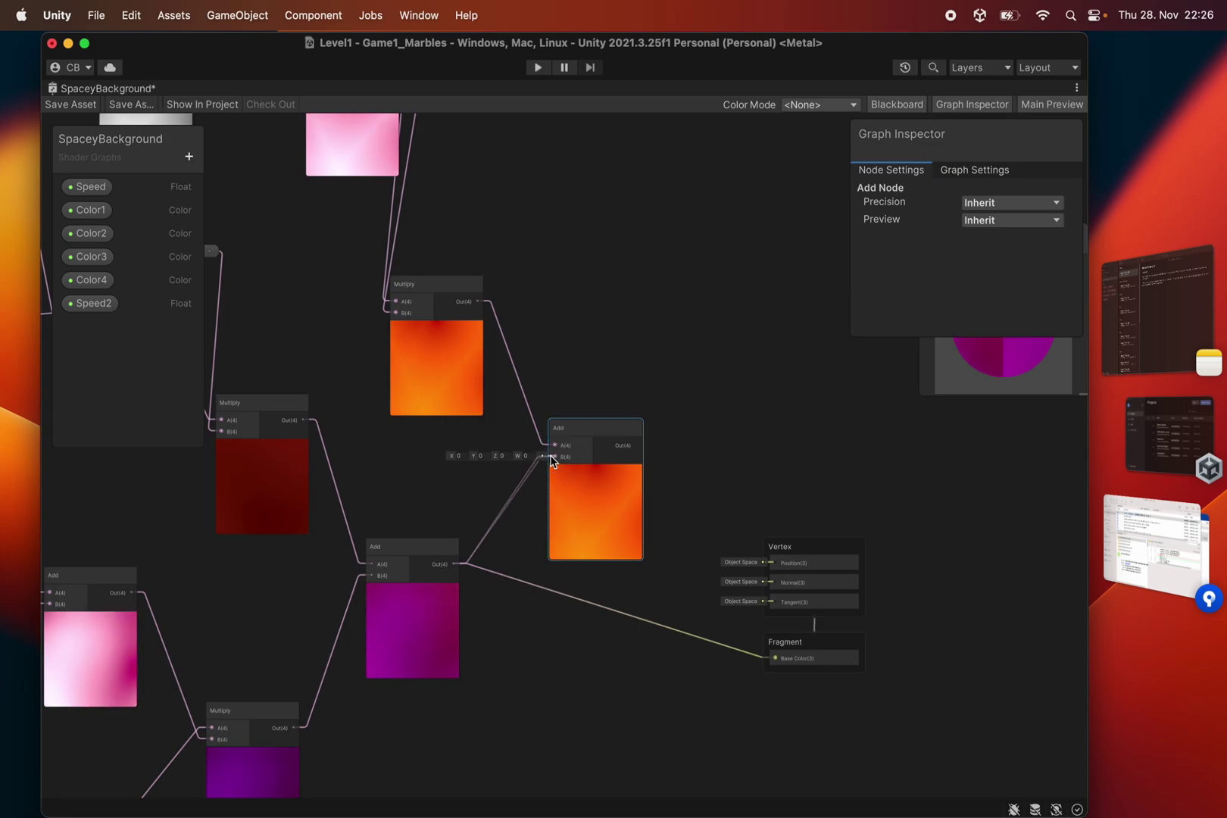
{"action": "scroll", "coordinate": [588, 507], "scroll_direction": "up", "scroll_amount": 5}
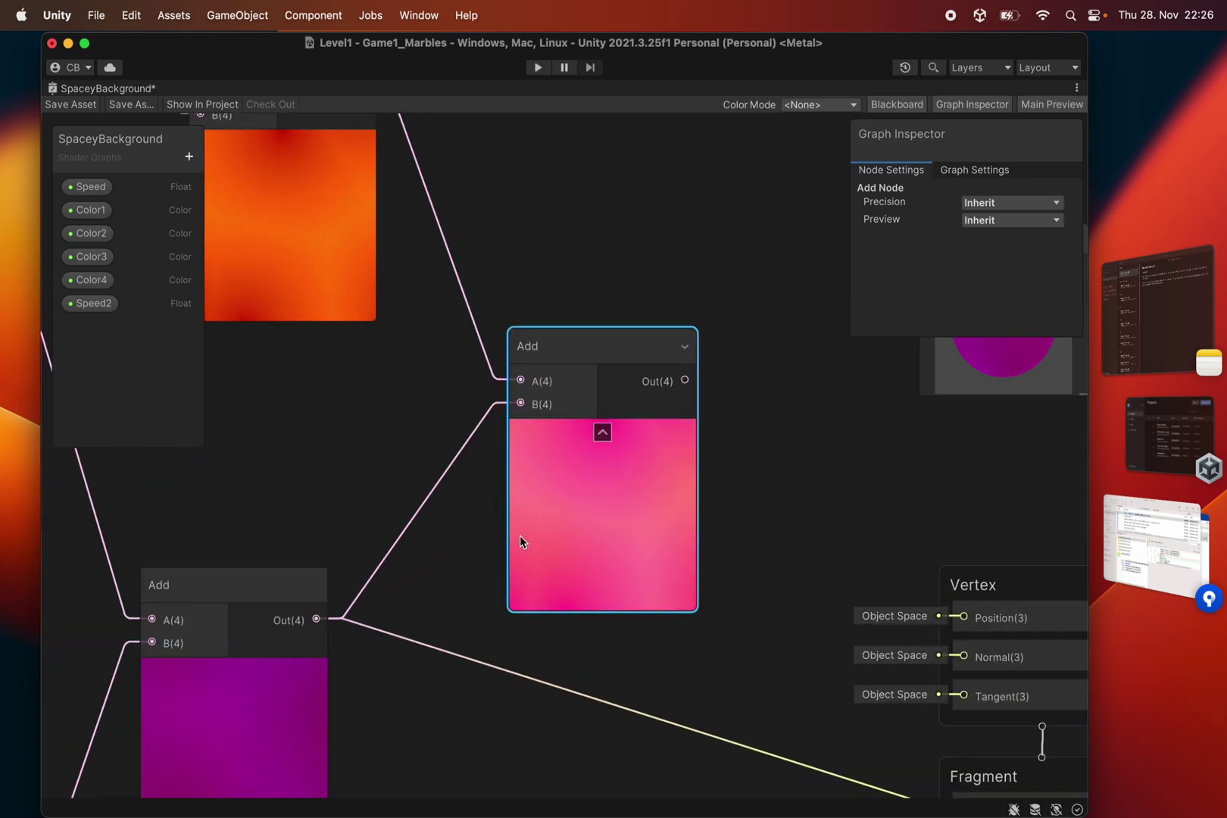
{"action": "scroll", "coordinate": [524, 534], "scroll_direction": "down", "scroll_amount": 3}
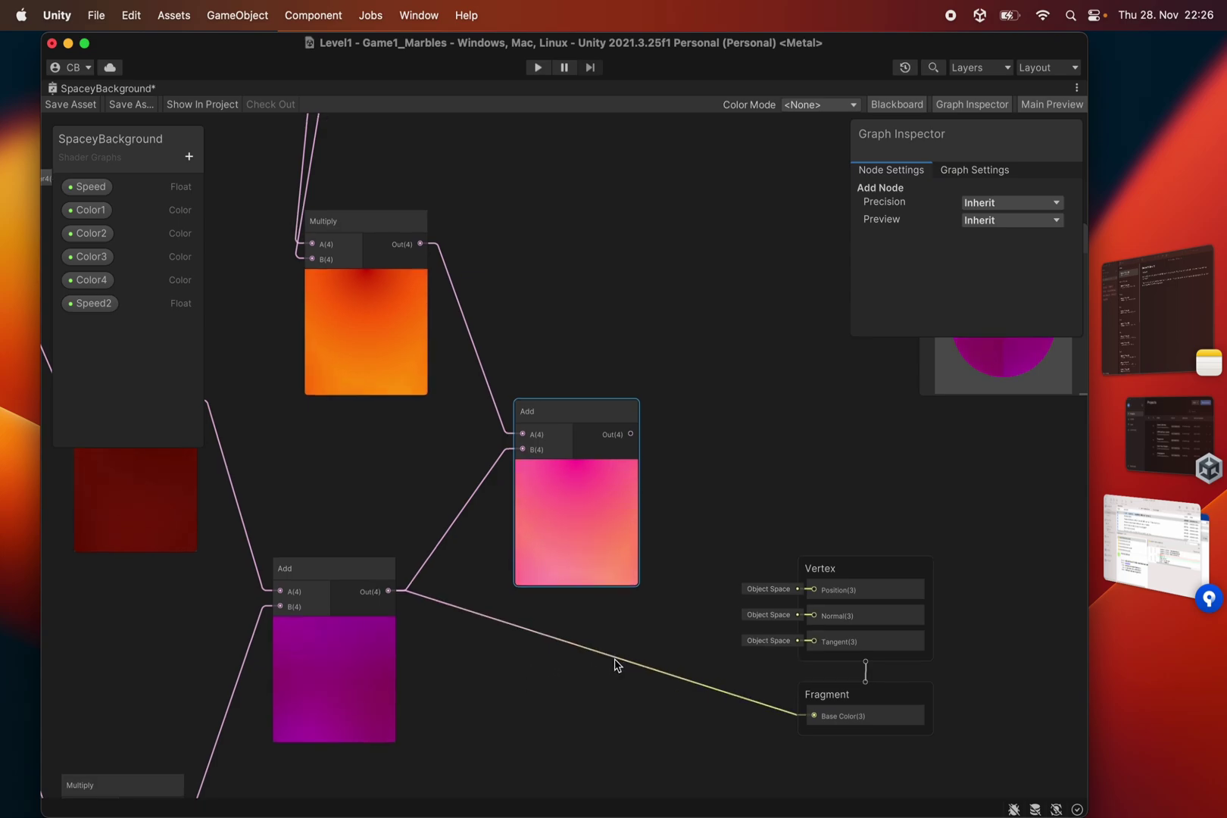
{"action": "middle_click_drag", "start_coordinate": [599, 533], "coordinate": [498, 464]}
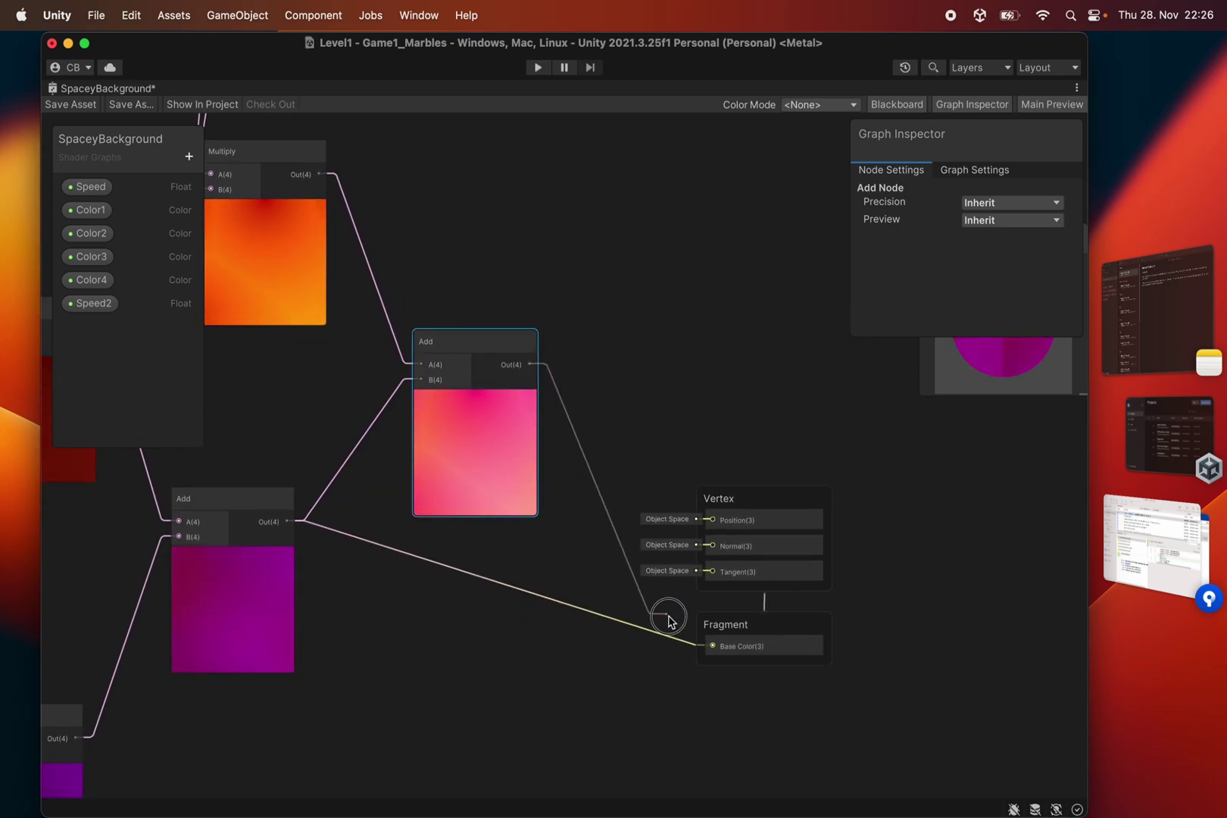
{"action": "left_click_drag", "start_coordinate": [704, 644], "coordinate": [706, 645]}
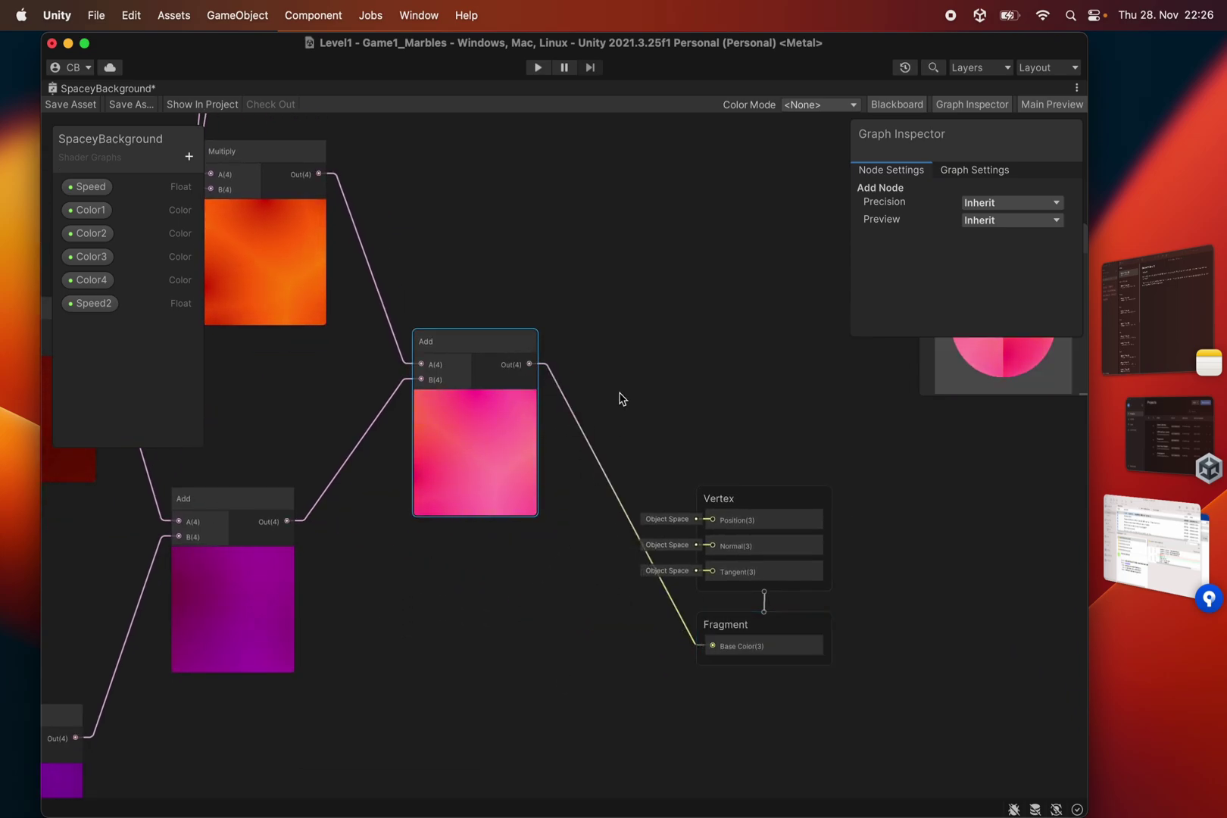
{"action": "scroll", "coordinate": [621, 399], "scroll_direction": "down", "scroll_amount": 1}
Step: Save the SpaceyBackground graph, check the pink sky in the Scene view, and start play mode
{"action": "left_click", "coordinate": [75, 111]}
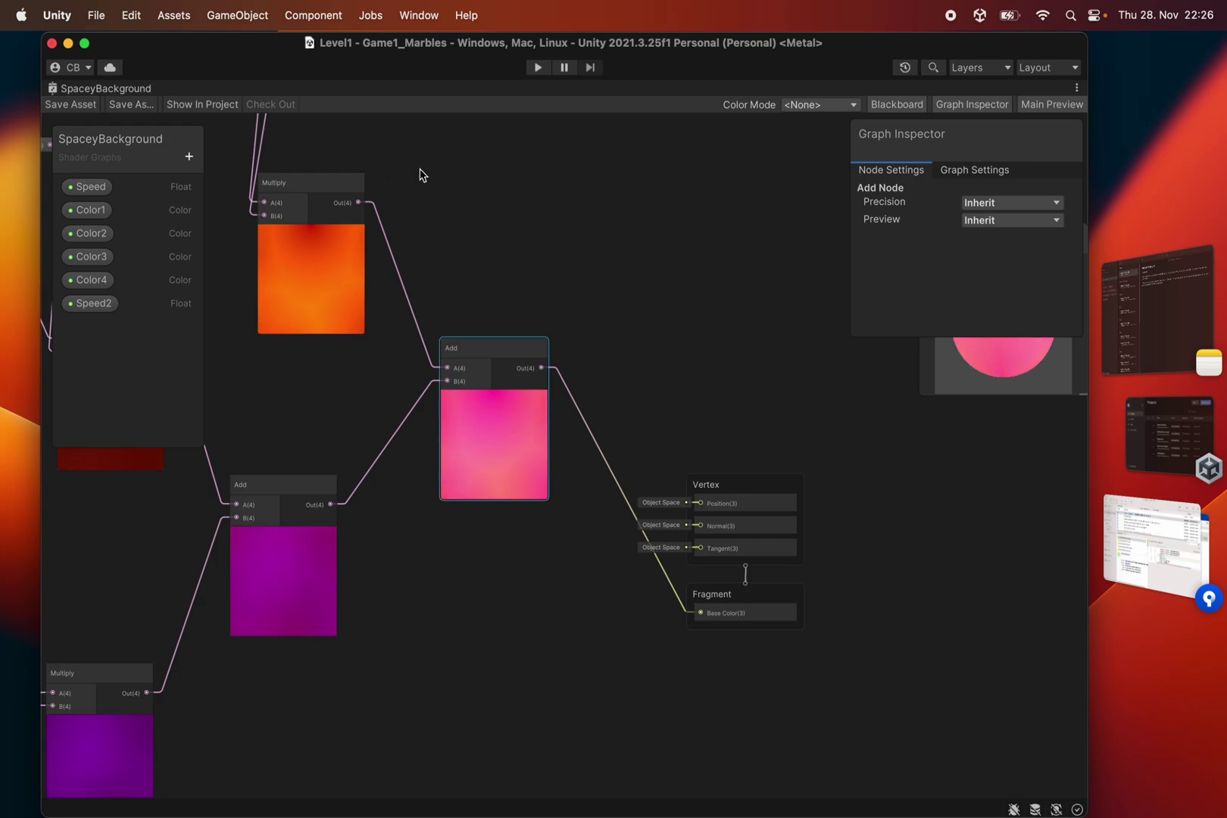
{"action": "key", "text": "shift+space"}
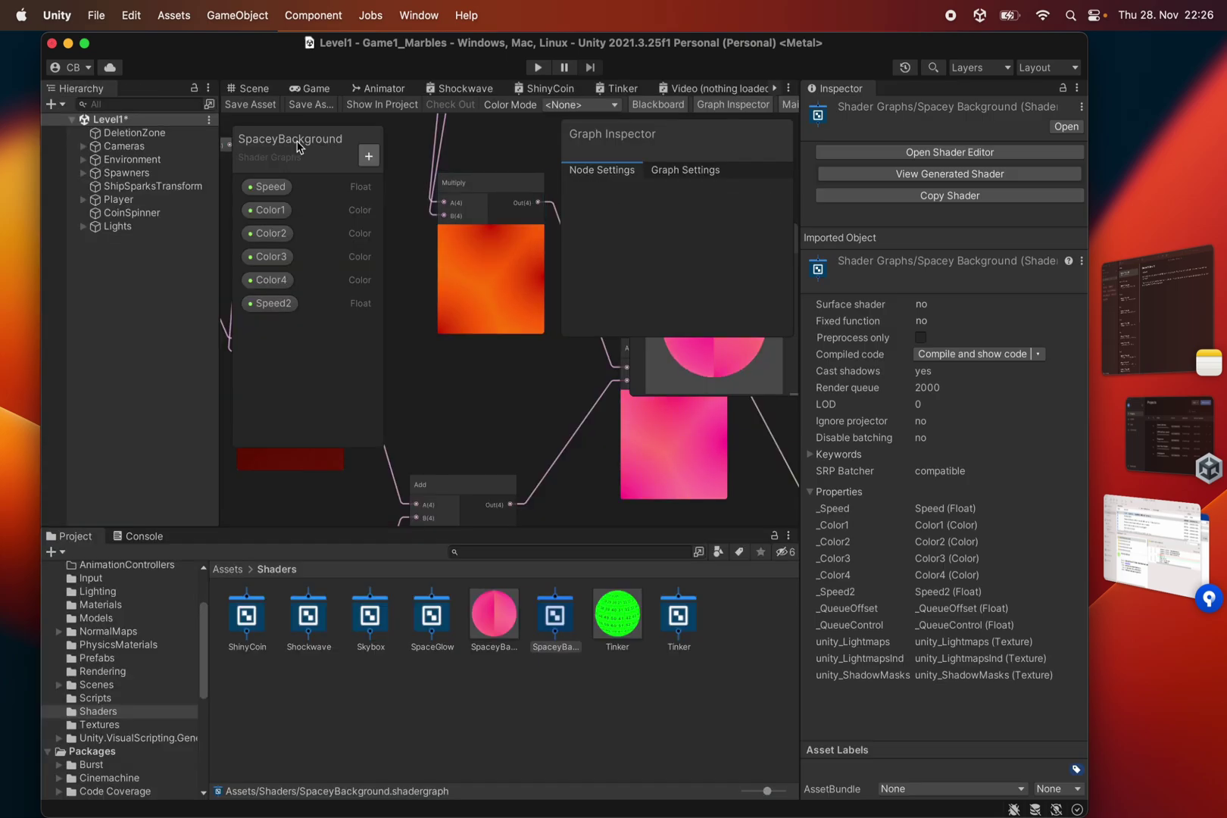
{"action": "left_click", "coordinate": [250, 89]}
{"action": "key", "text": "shift+space"}
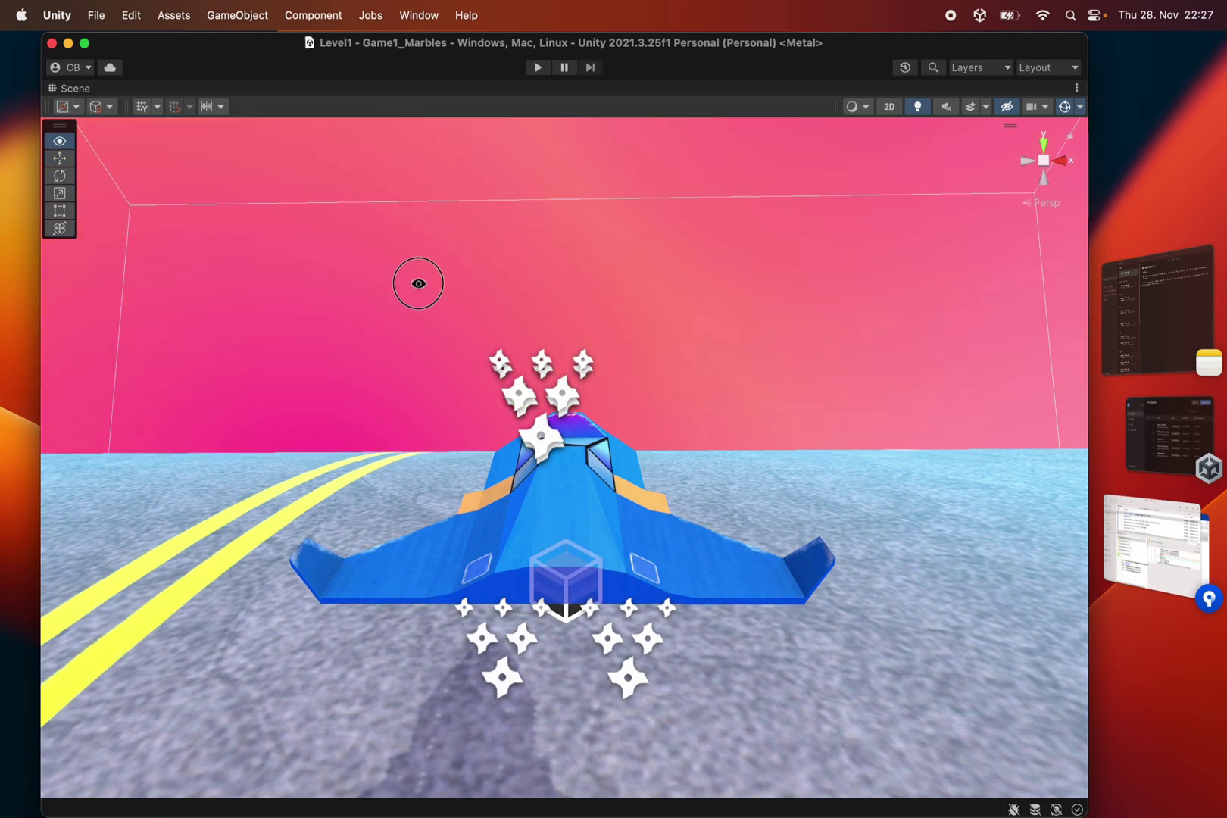
{"action": "left_click_drag", "start_coordinate": [414, 281], "coordinate": [310, 205], "text": "alt"}
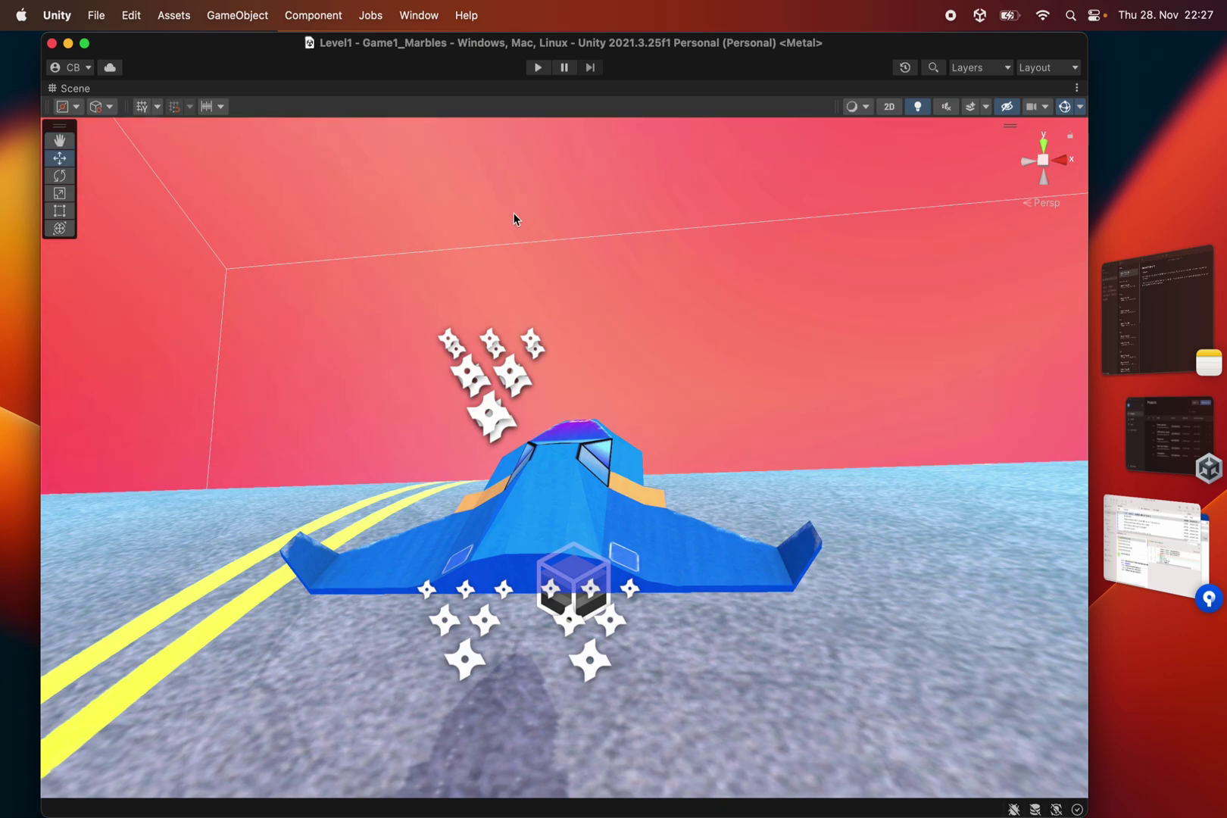
{"action": "key", "text": "shift+space"}
{"action": "key", "text": "super+p"}
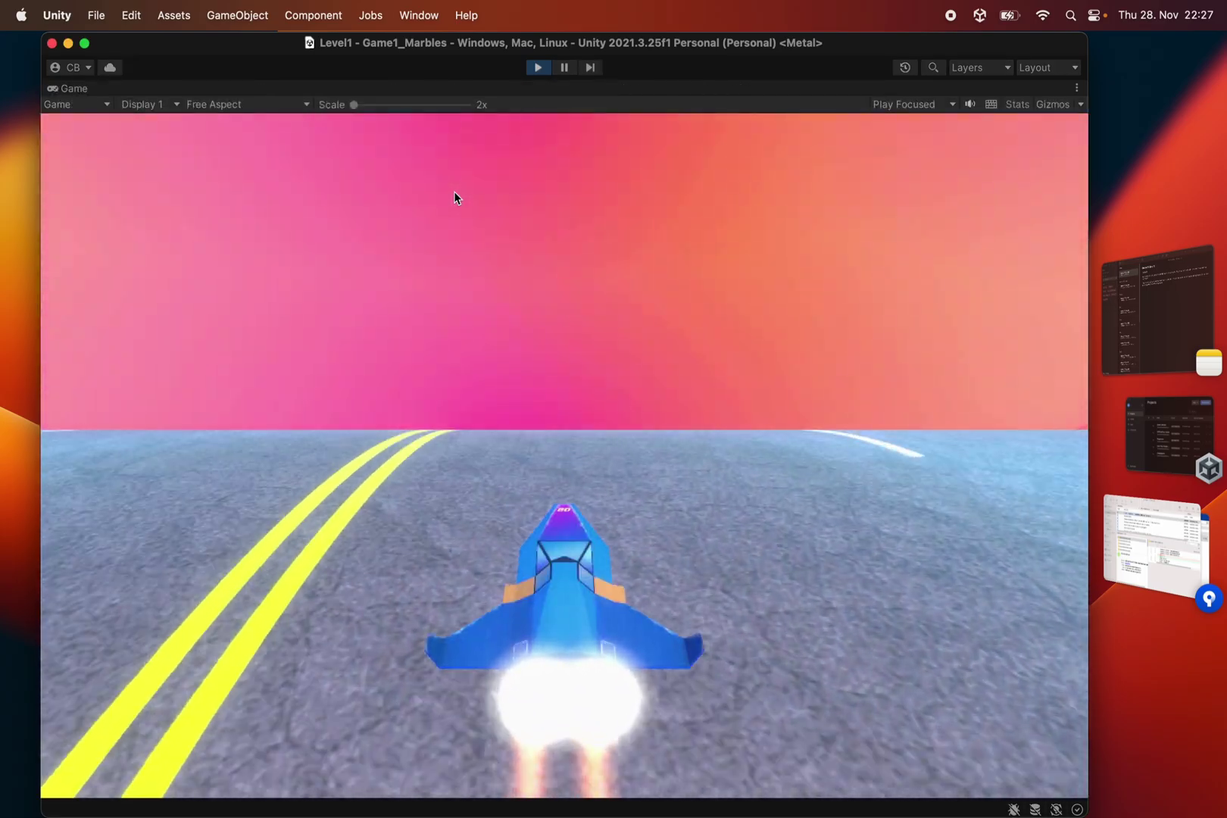
Step: Steer the ship left and right with the arrow keys to collect coins
{"action": "key", "text": "Right"}
{"action": "key", "text": "Left"}
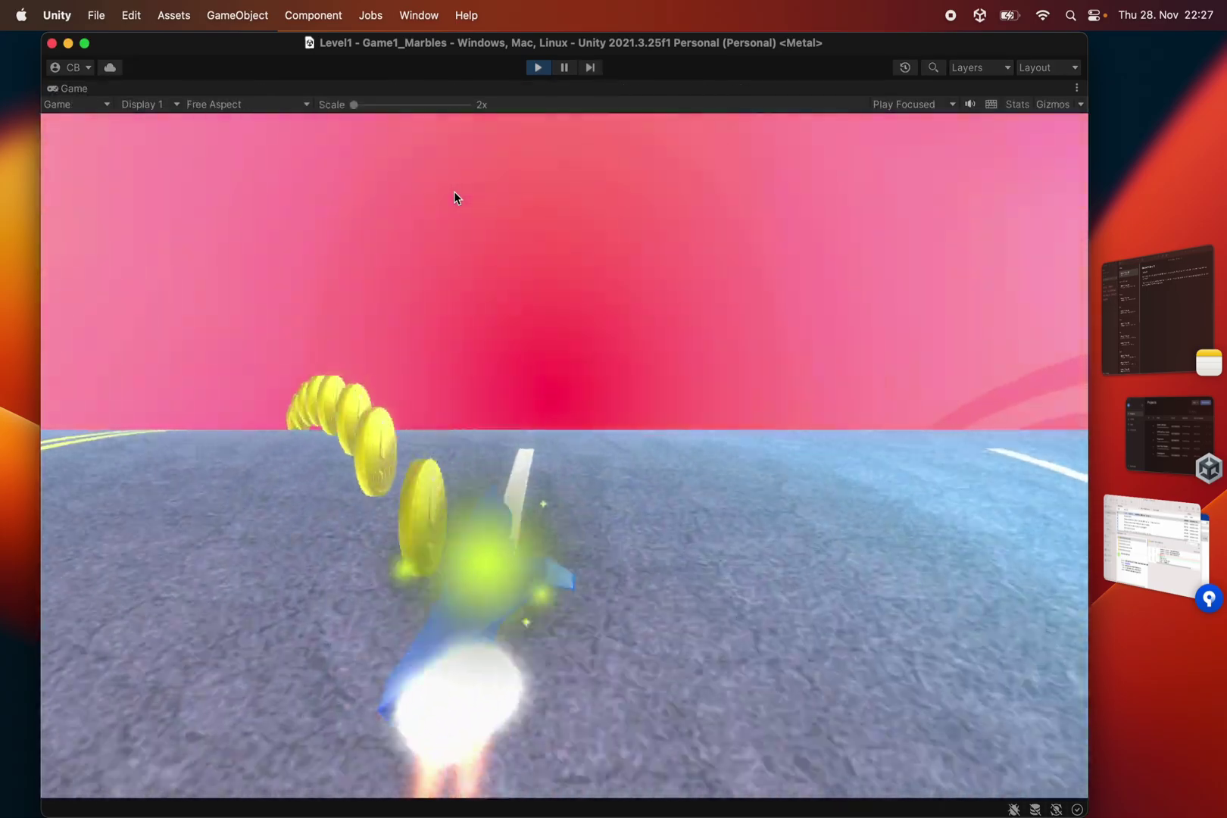
{"action": "key", "text": "Right"}
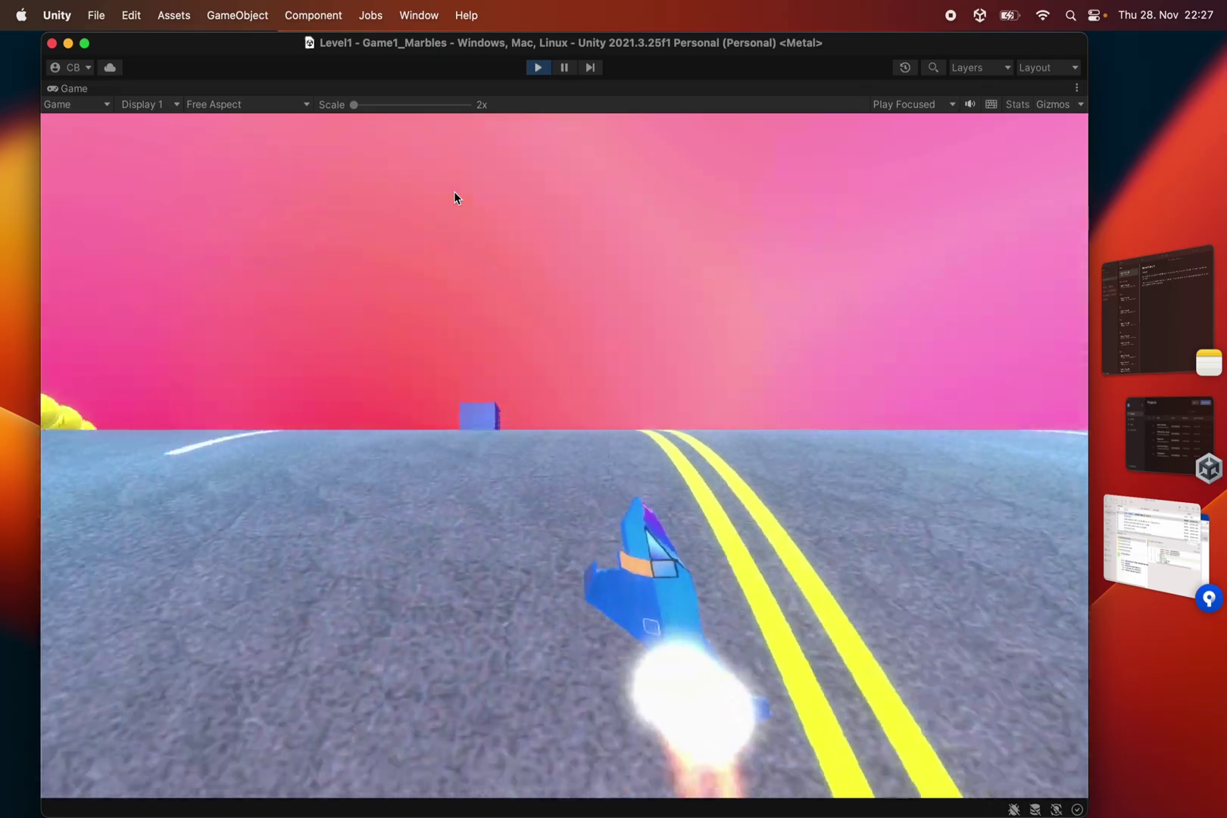
{"action": "key", "text": "Left"}
{"action": "key", "text": "Right"}
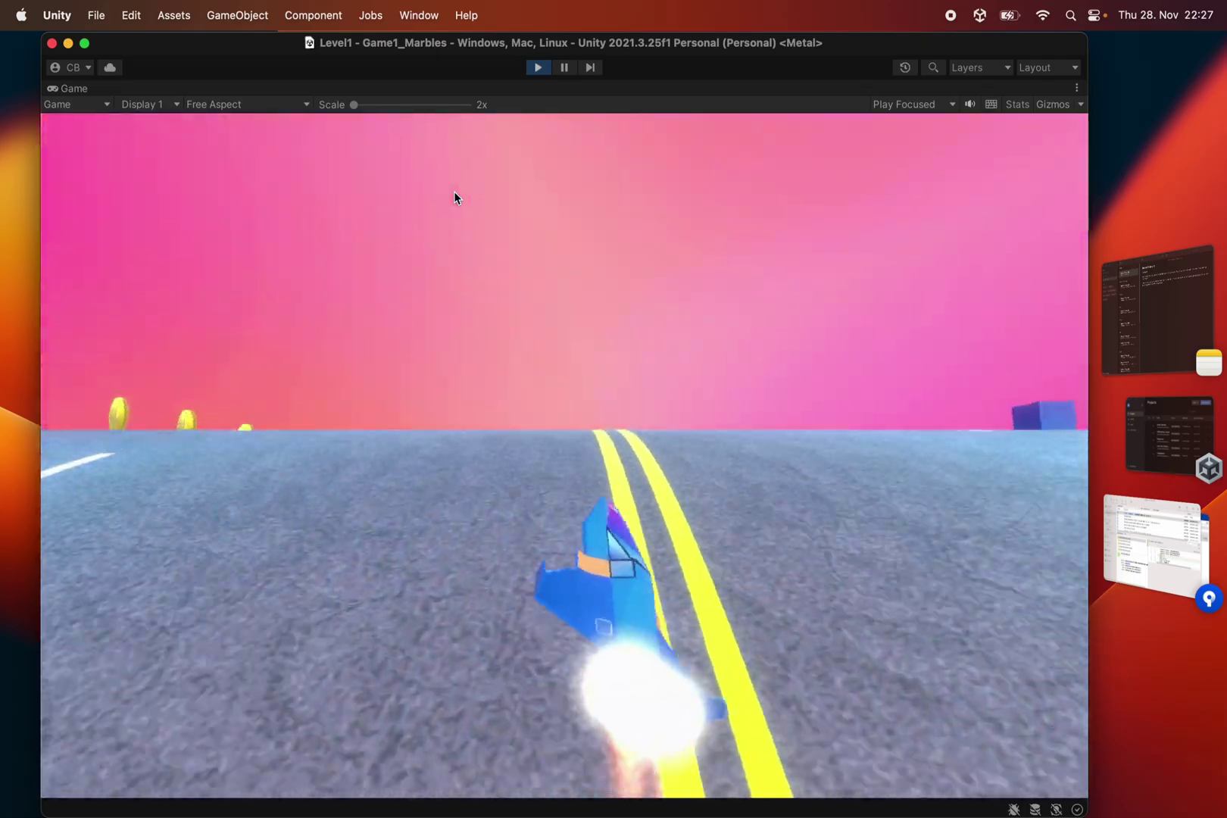
{"action": "key", "text": "Left"}
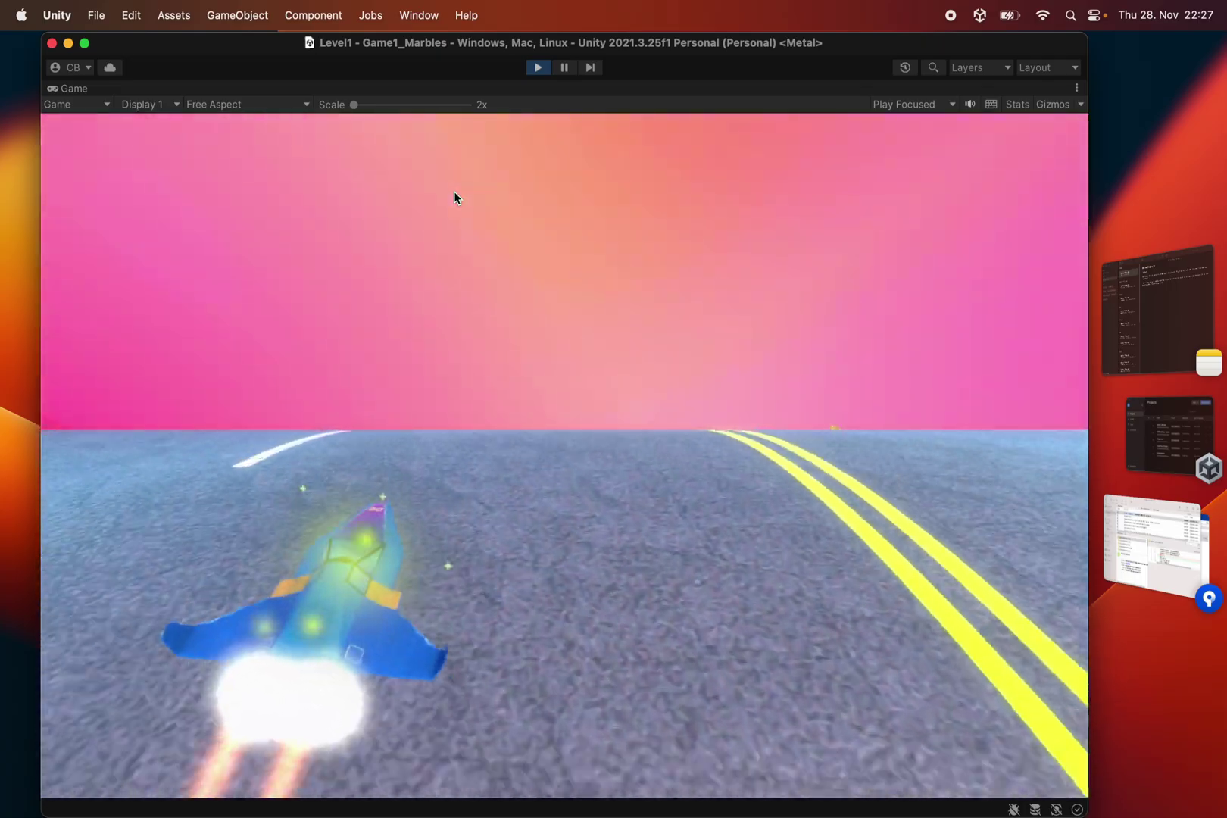
{"action": "key", "text": "Right"}
{"action": "key", "text": "Left"}
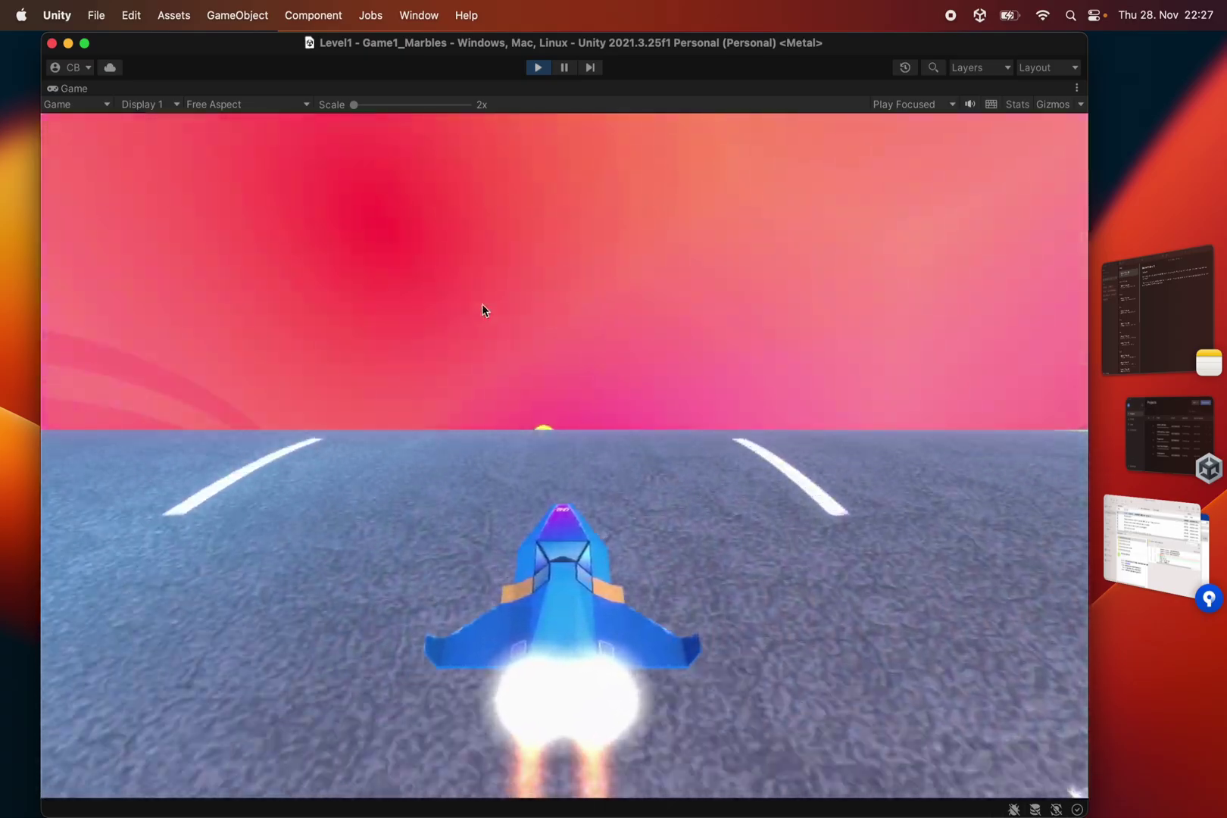
{"action": "key", "text": "Left"}
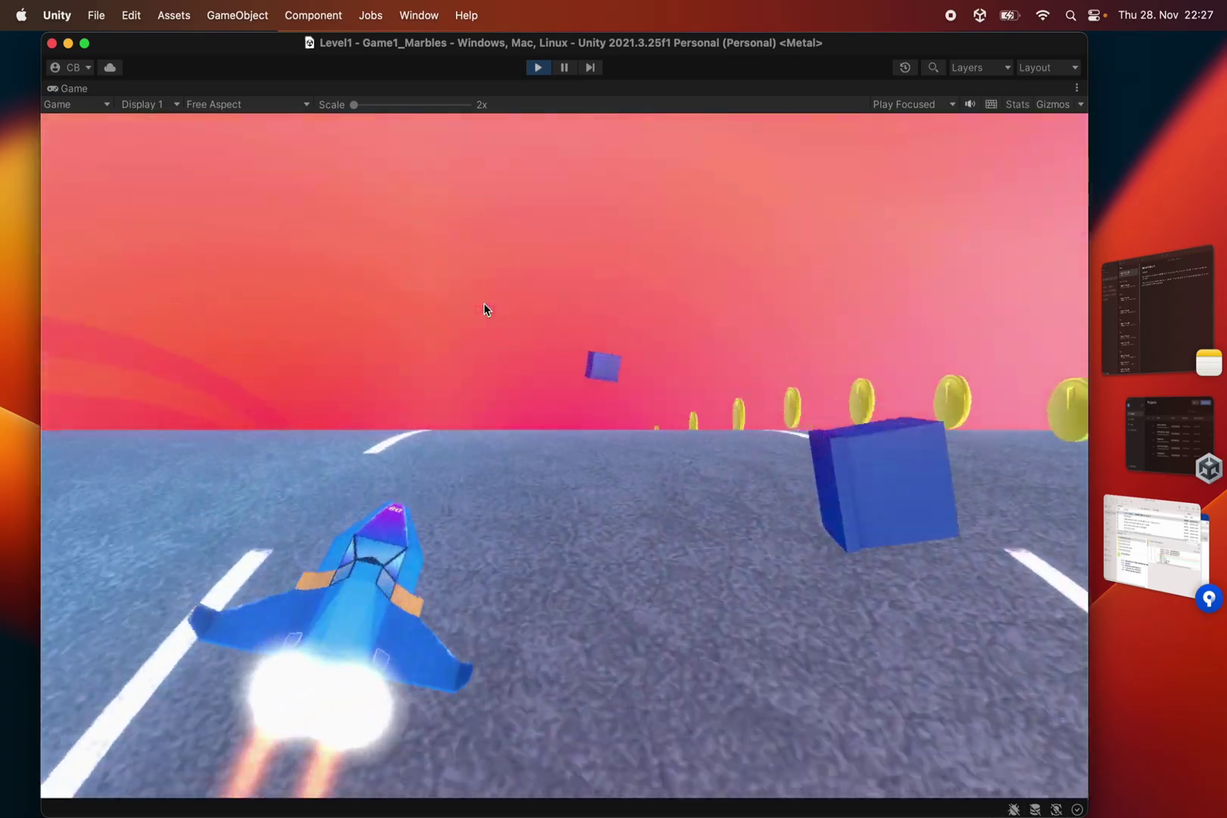
{"action": "key", "text": "Right"}
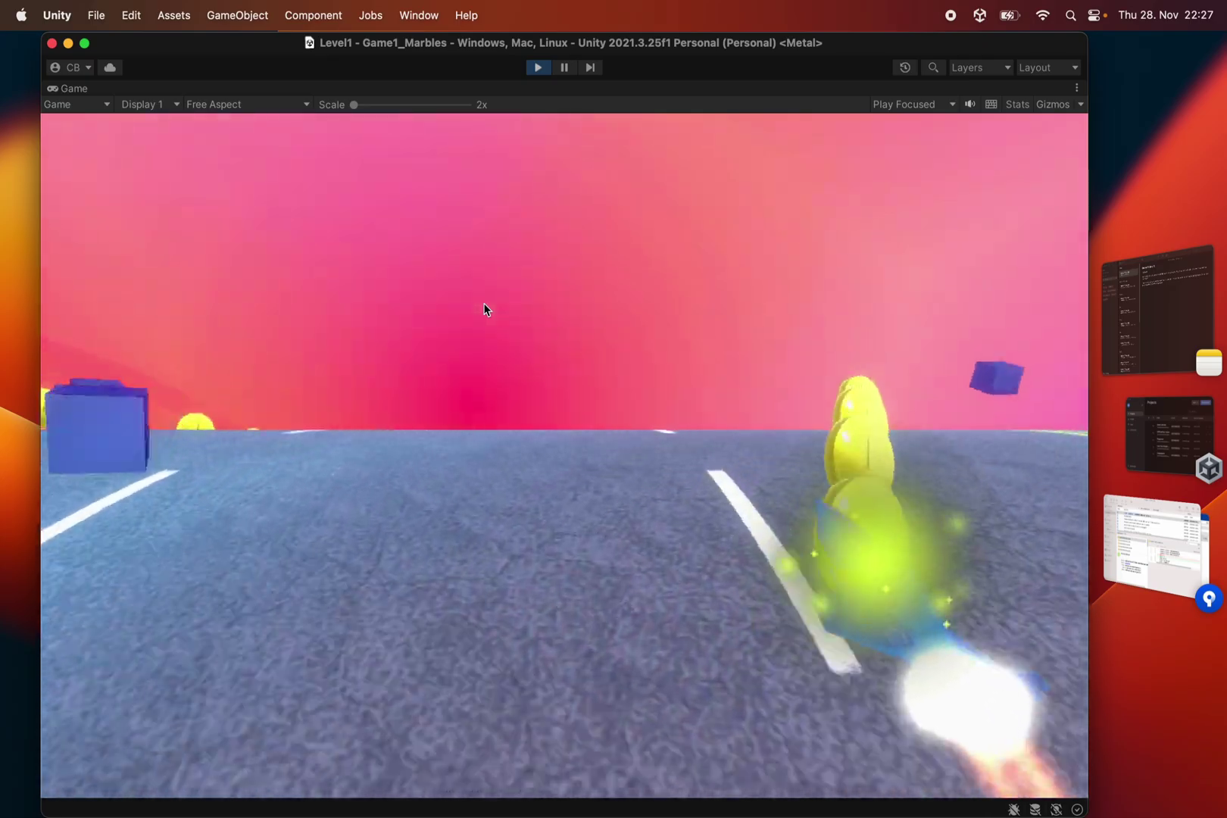